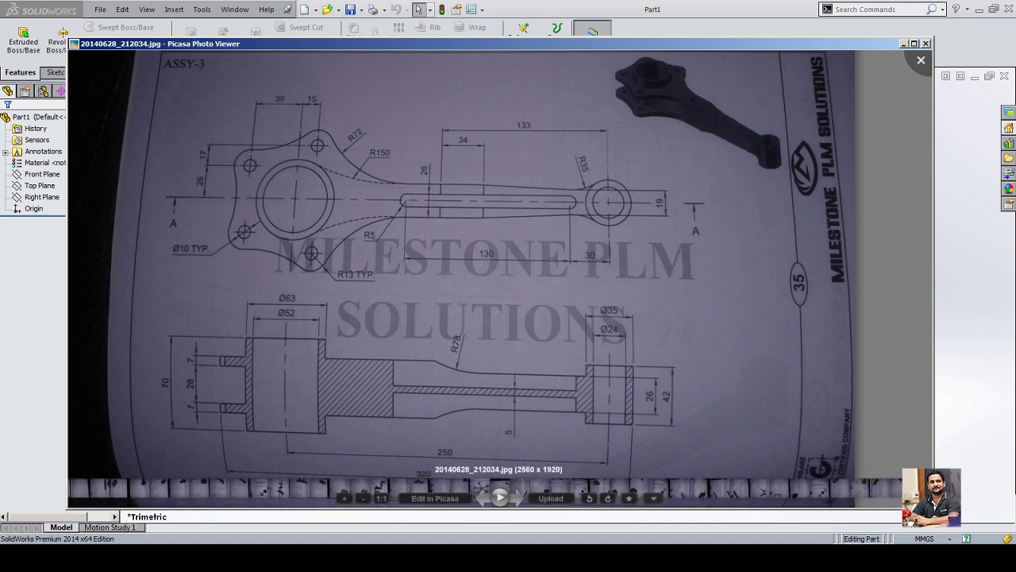
# Step: Examine the ASSY-3 drawing's plan and section dimensions, then close the reference image
pyautogui.moveTo(500, 300); pyautogui.dragTo(503, 278)
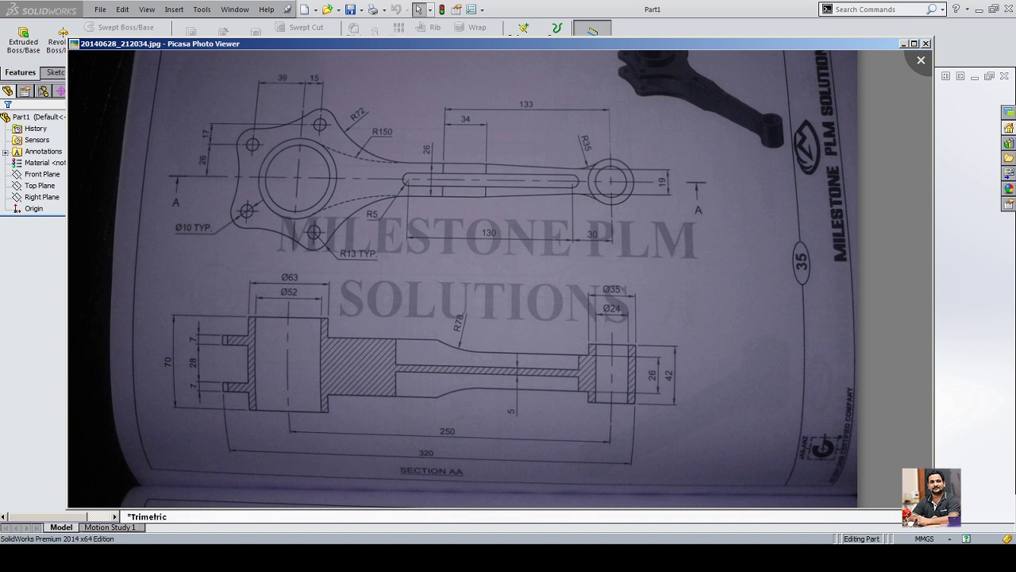
pyautogui.moveTo(500, 277); pyautogui.dragTo(500, 313)
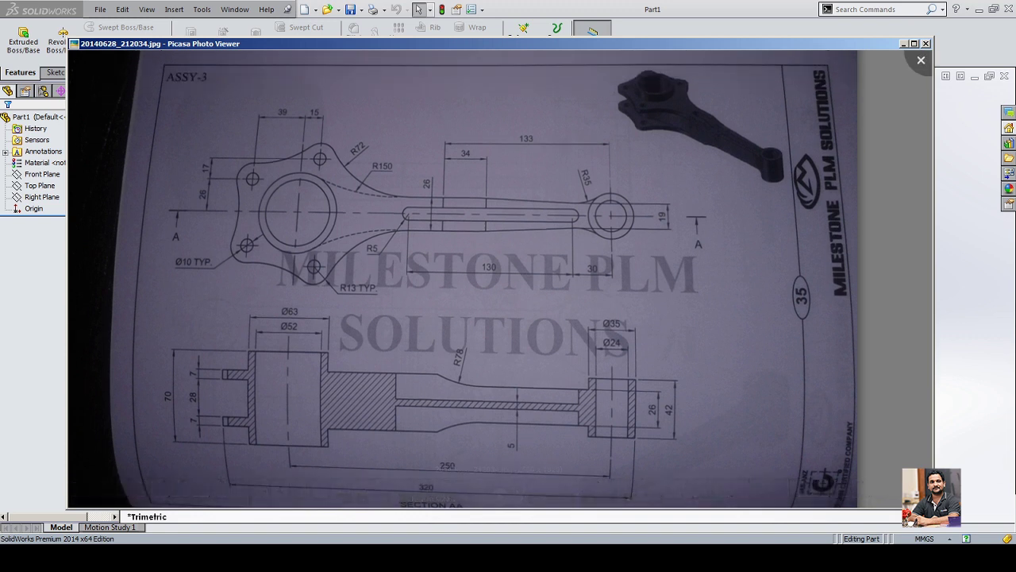
pyautogui.moveTo(501, 313)
pyautogui.mouseDown()
pyautogui.moveTo(512, 266)
pyautogui.moveTo(508, 301)
pyautogui.mouseUp()
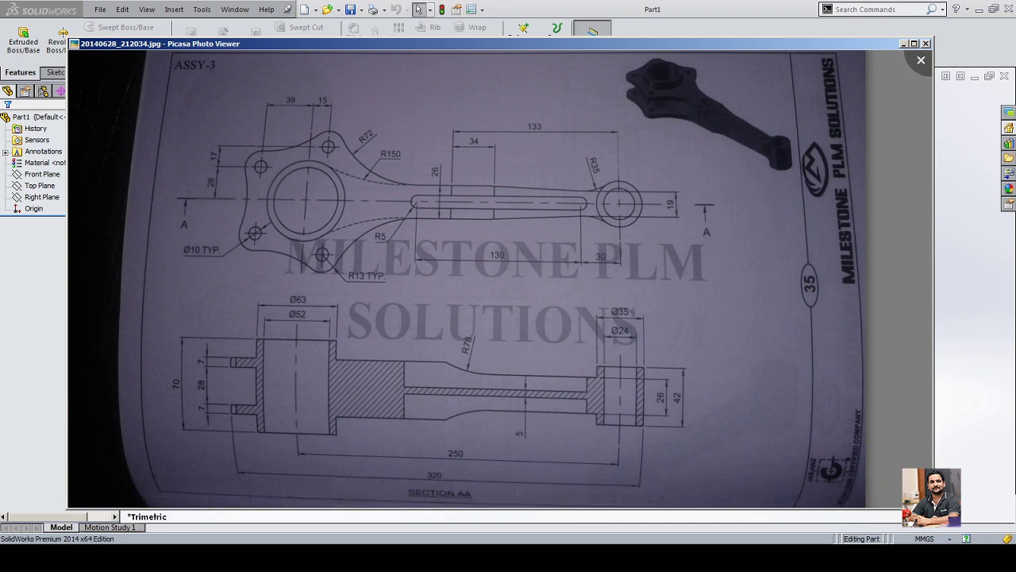
pyautogui.press('Escape')
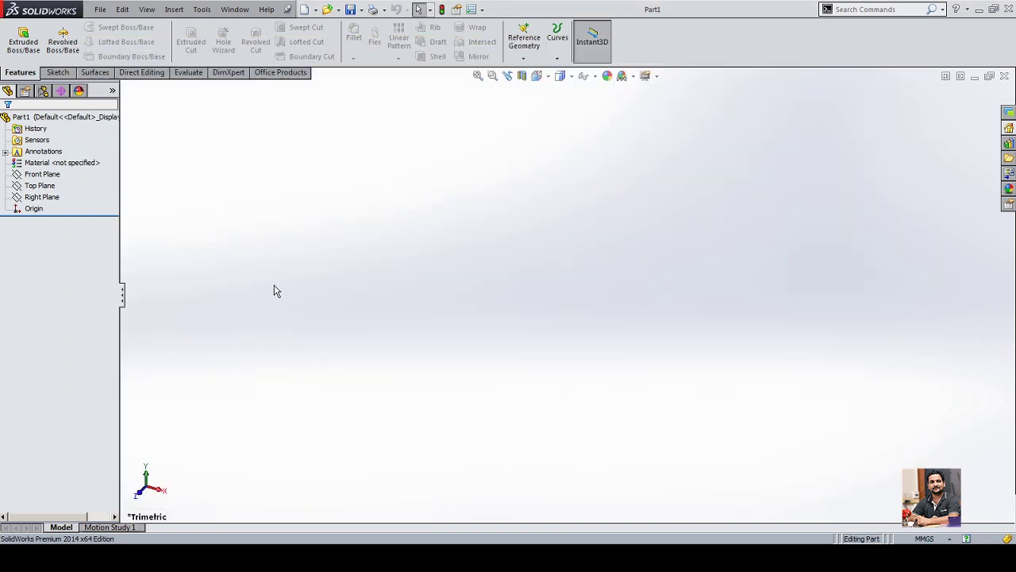
# Step: Start a sketch on the Top Plane and draw concentric circles of 63 mm and 52 mm diameter to the left of the origin
pyautogui.click(39, 186)
pyautogui.click(51, 176)
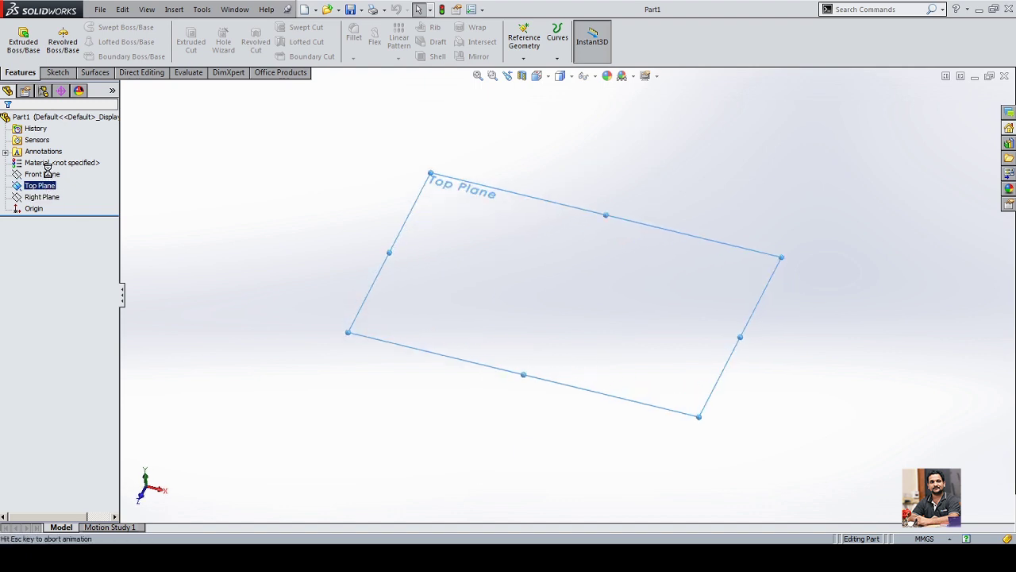
pyautogui.click(227, 198)
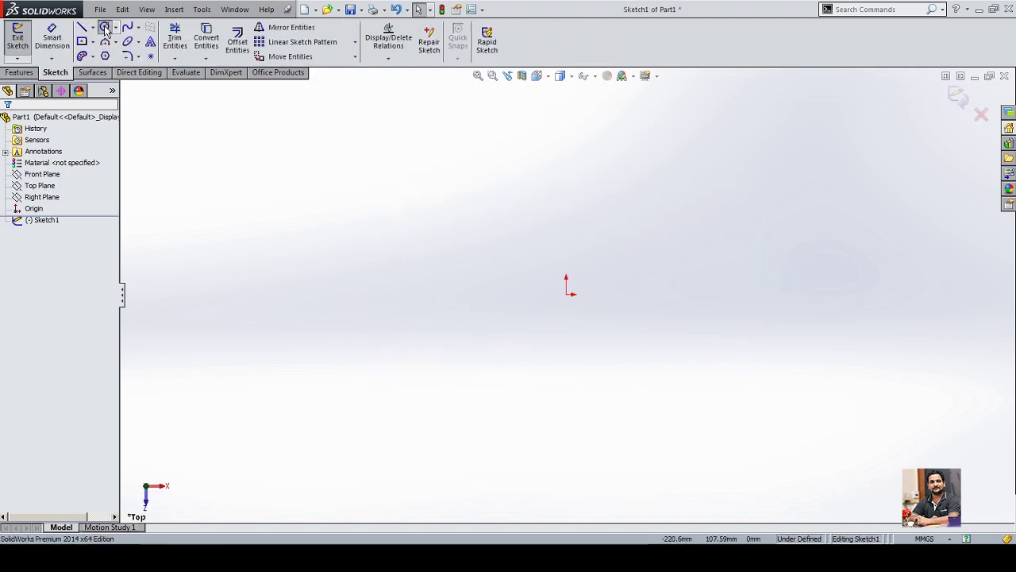
pyautogui.click(104, 27)
pyautogui.click(346, 294)
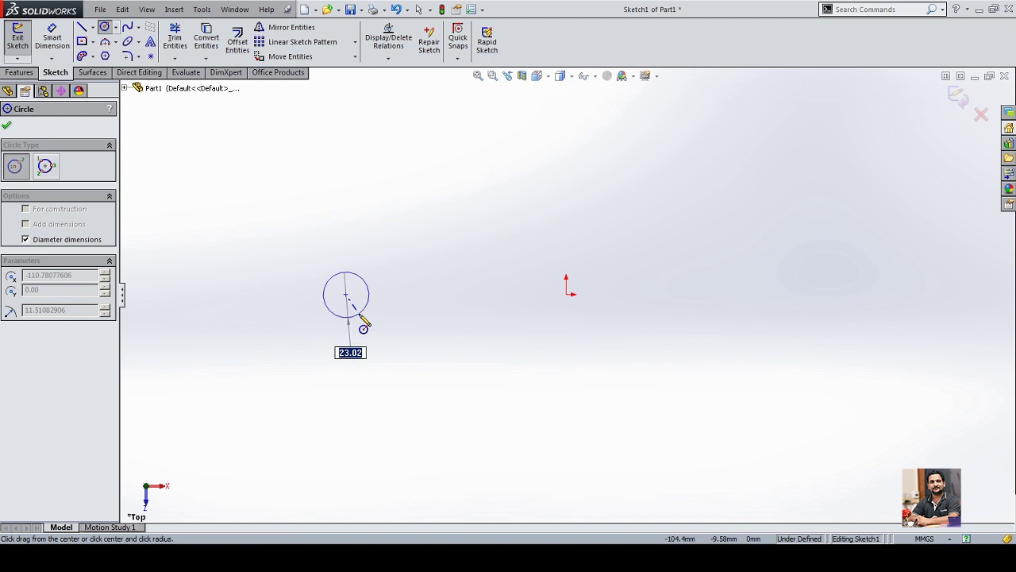
pyautogui.write('63')
pyautogui.press('Return')
pyautogui.click(346, 295)
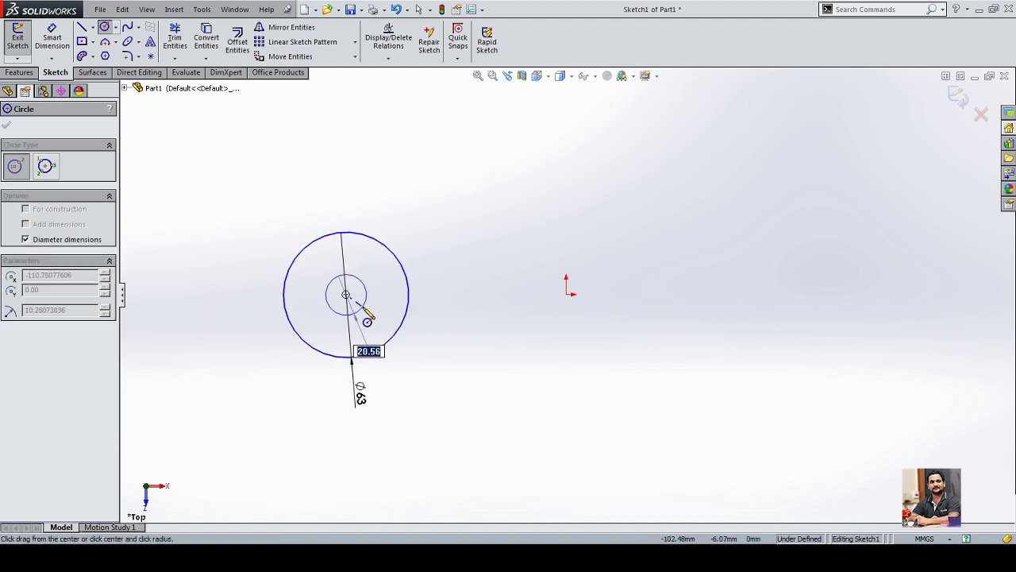
pyautogui.write('52')
pyautogui.press('Return')
# Step: Draw two concentric circles to the right of the origin, one about 23 mm and the other 24 mm in diameter
pyautogui.click(715, 294)
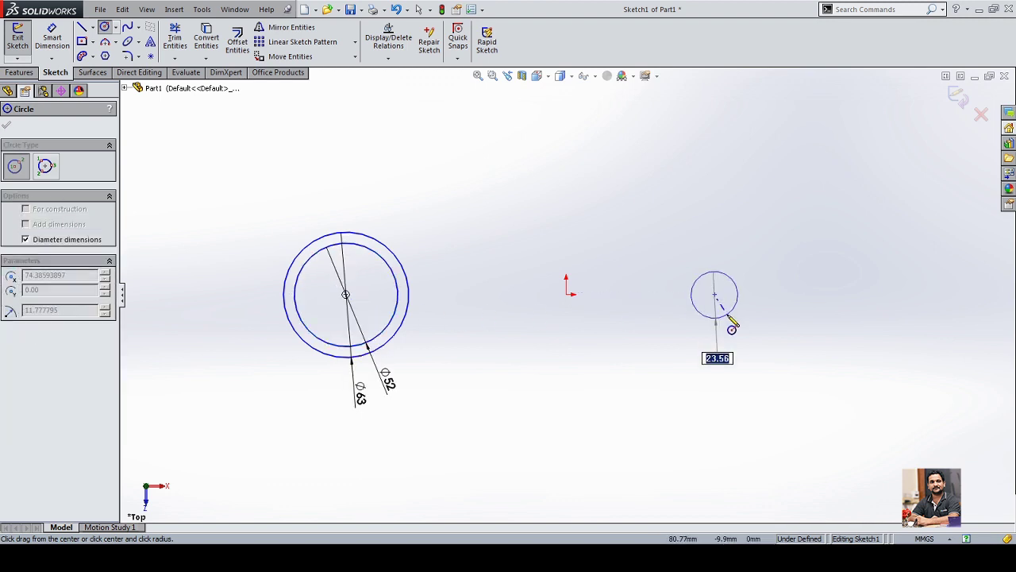
pyautogui.click(730, 321)
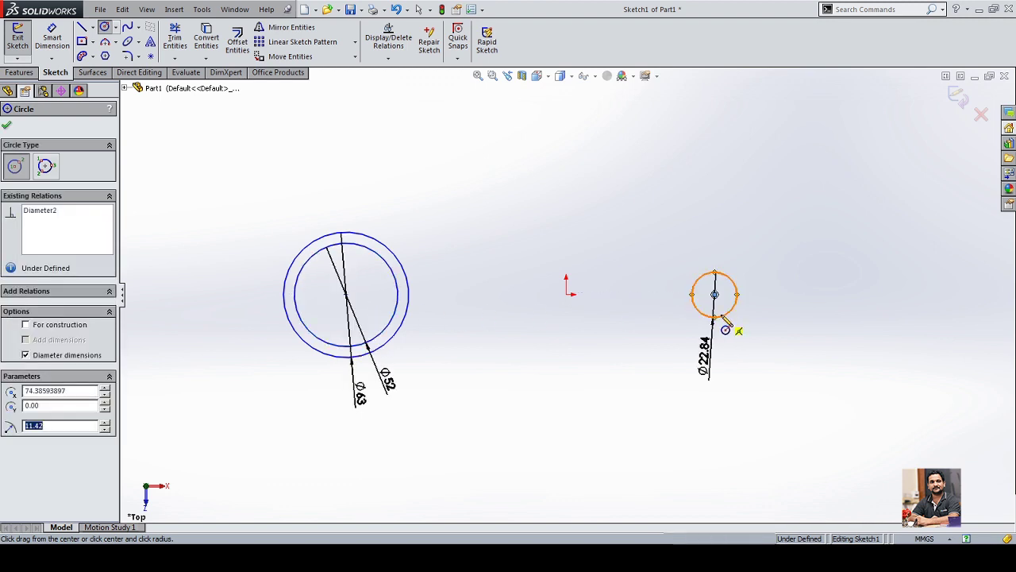
pyautogui.click(714, 294)
pyautogui.write('24')
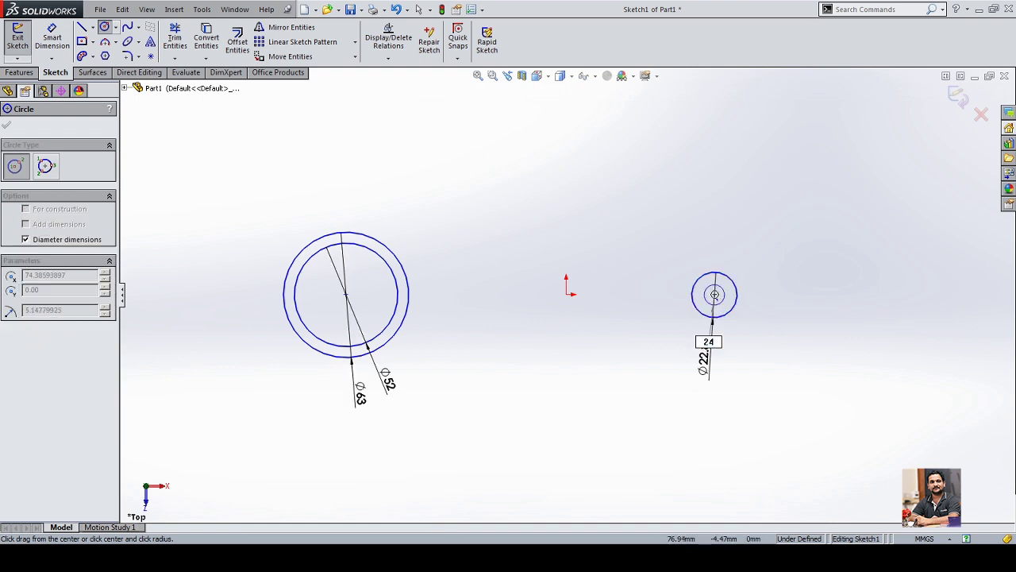
pyautogui.press('Return')
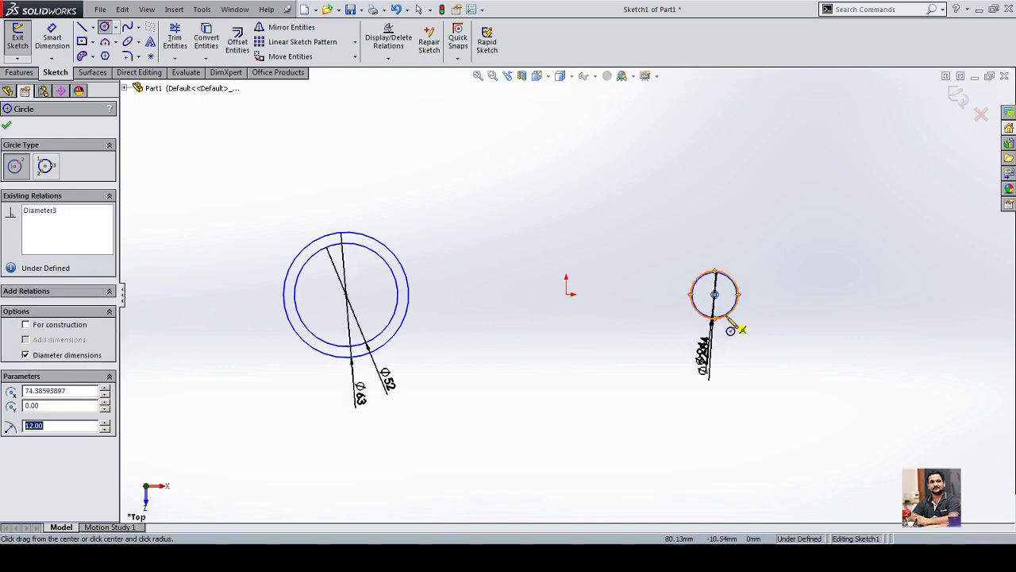
pyautogui.press('Escape')
# Step: Separate the overlapping diameter dimensions of the small circles and set the circle beside the 24 mm one to 35 mm
pyautogui.scroll(-3, 766, 346)
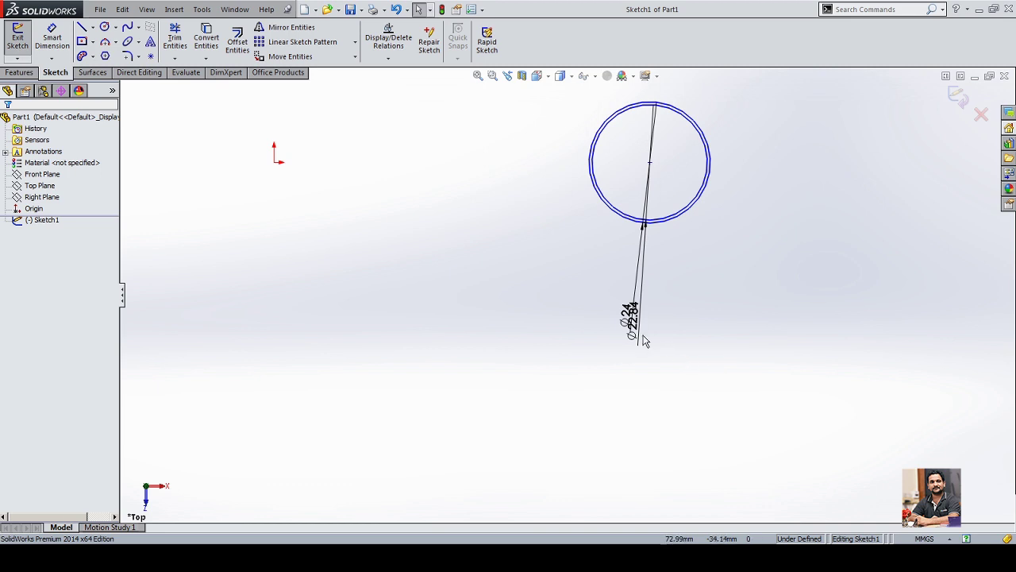
pyautogui.moveTo(644, 340); pyautogui.dragTo(727, 338)
pyautogui.doubleClick(726, 337)
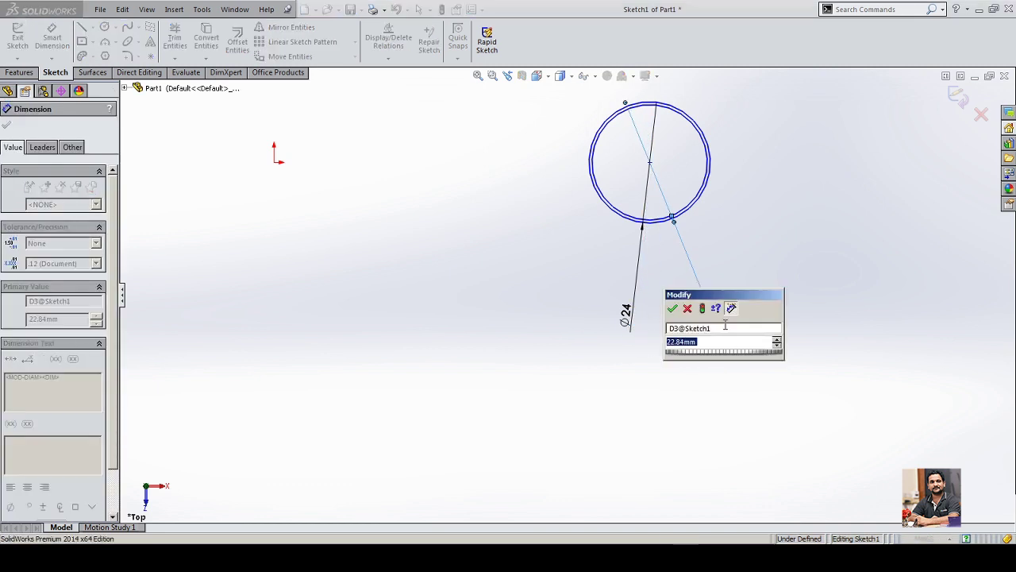
pyautogui.write('35')
pyautogui.press('Return')
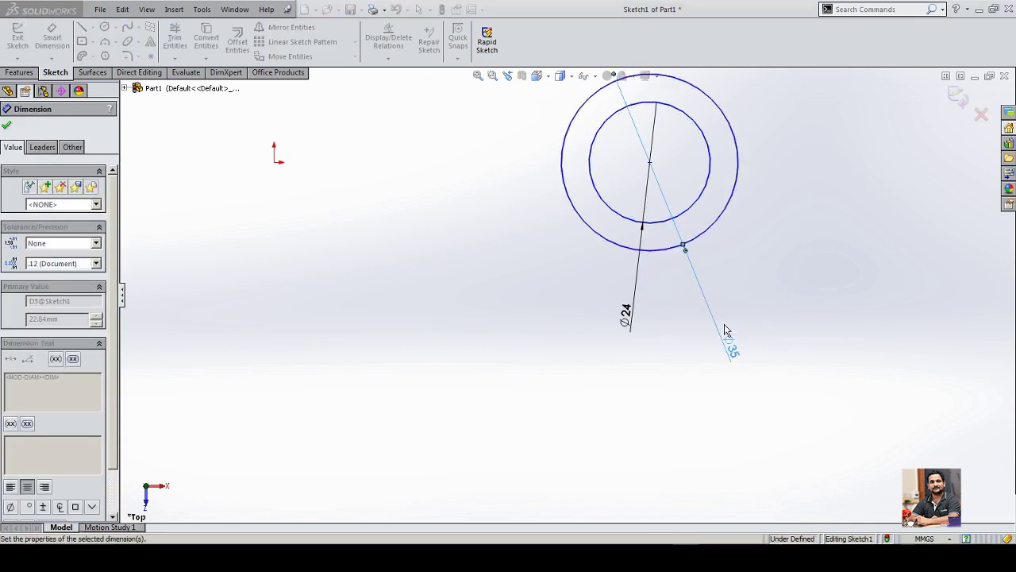
pyautogui.press('Escape')
# Step: Add a horizontal relation between the centre points of both circle pairs and the origin
pyautogui.scroll(3, 545, 311)
pyautogui.scroll(2, 544, 311)
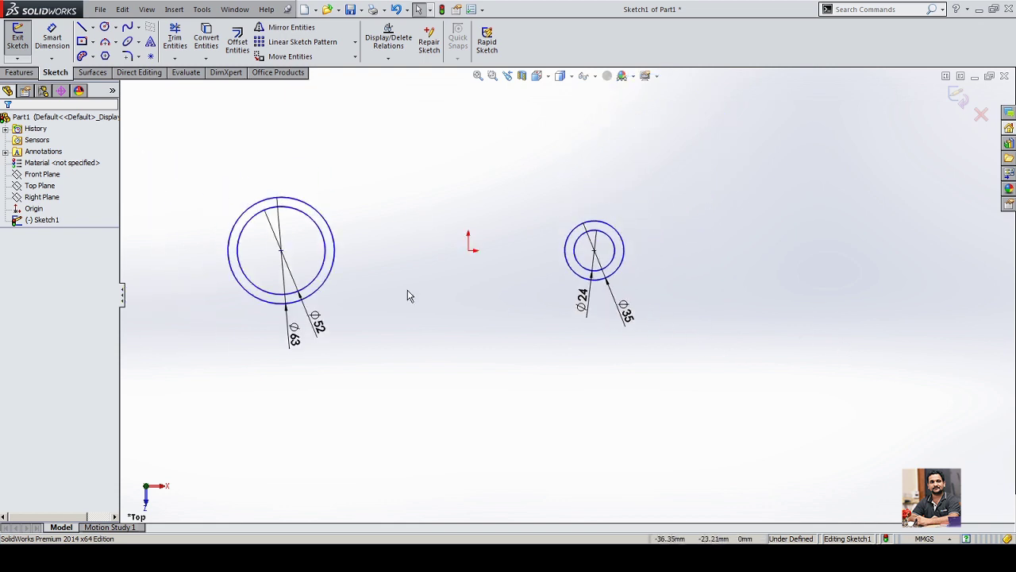
pyautogui.scroll(-2, 254, 254)
pyautogui.click(308, 254)
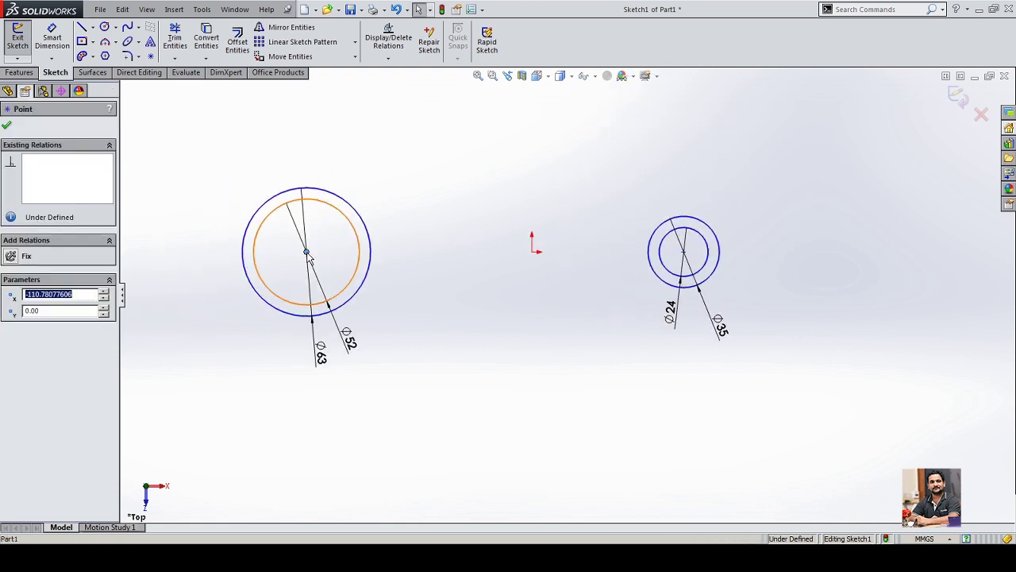
pyautogui.click(531, 254)
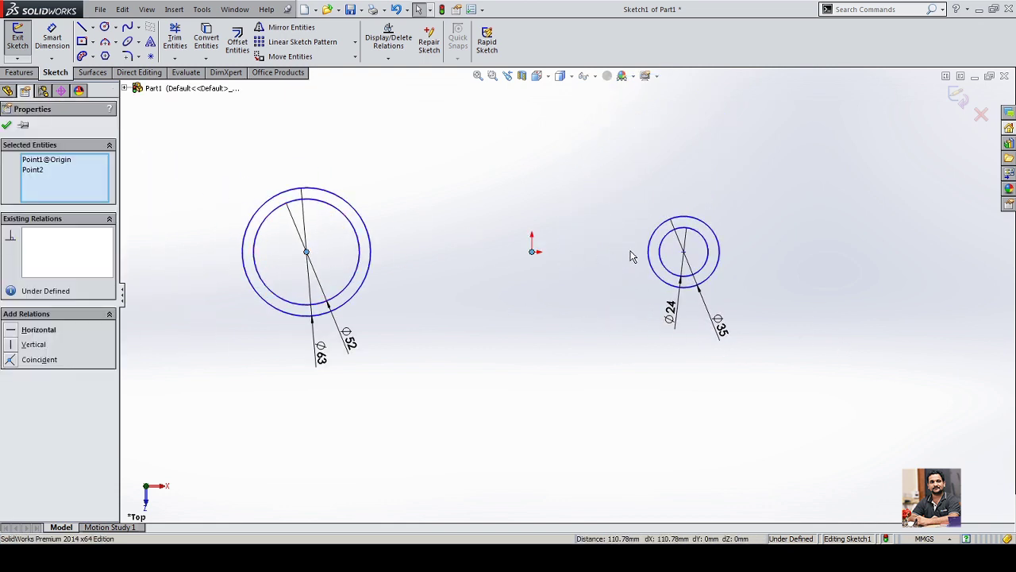
pyautogui.keyDown('ctrl'); pyautogui.click(683, 252); pyautogui.keyUp('ctrl')
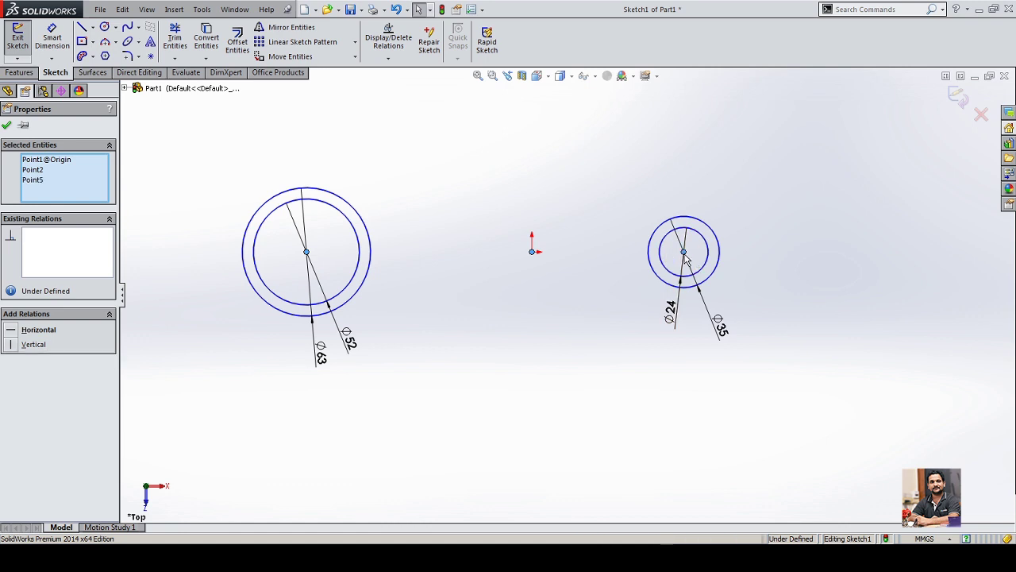
pyautogui.click(719, 199)
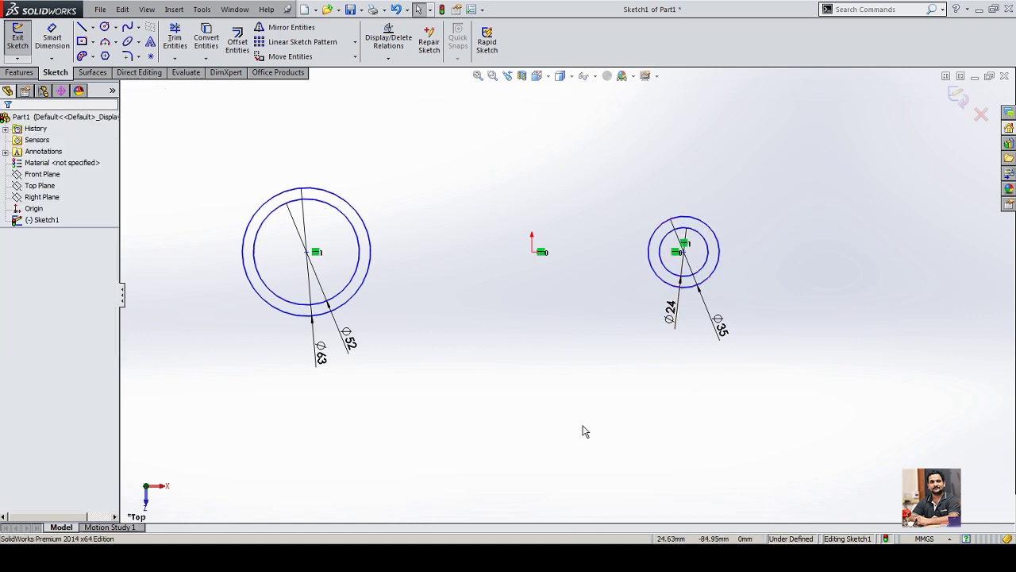
# Step: Dimension the distance between the centres of the large and small circle pairs as 250 mm
pyautogui.moveTo(586, 465); pyautogui.dragTo(476, 182, button='right')
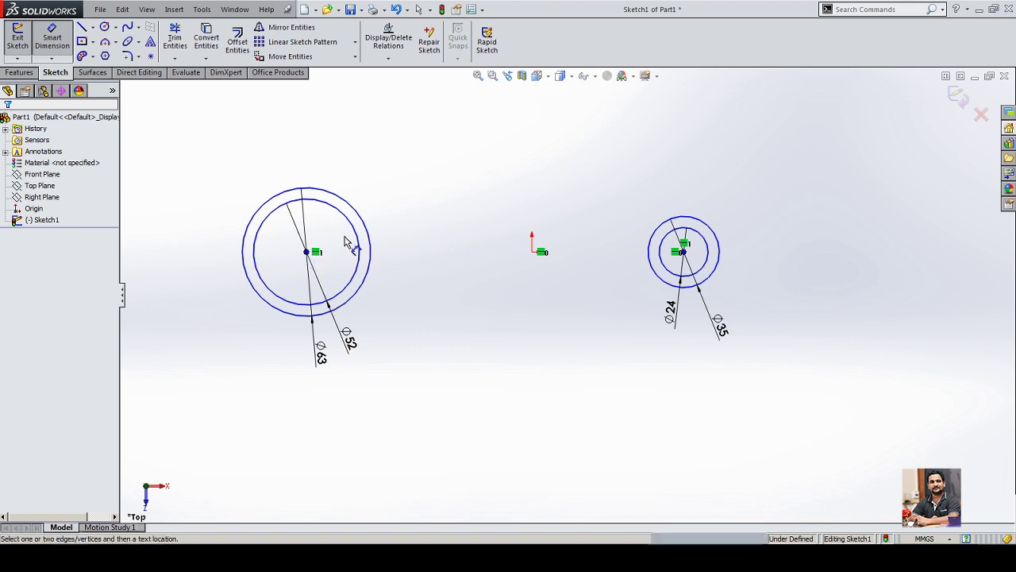
pyautogui.click(307, 252)
pyautogui.click(681, 251)
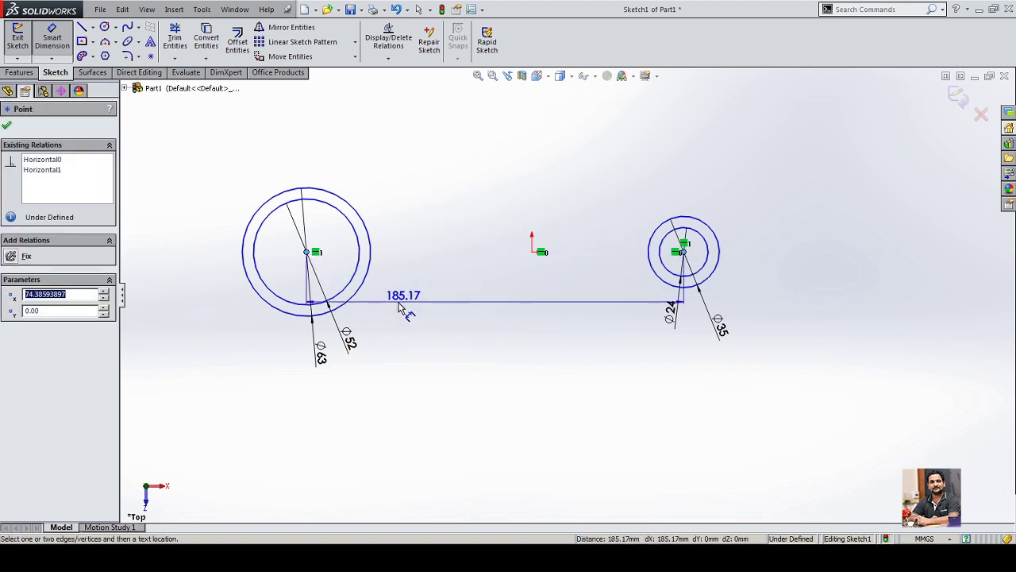
pyautogui.click(520, 135)
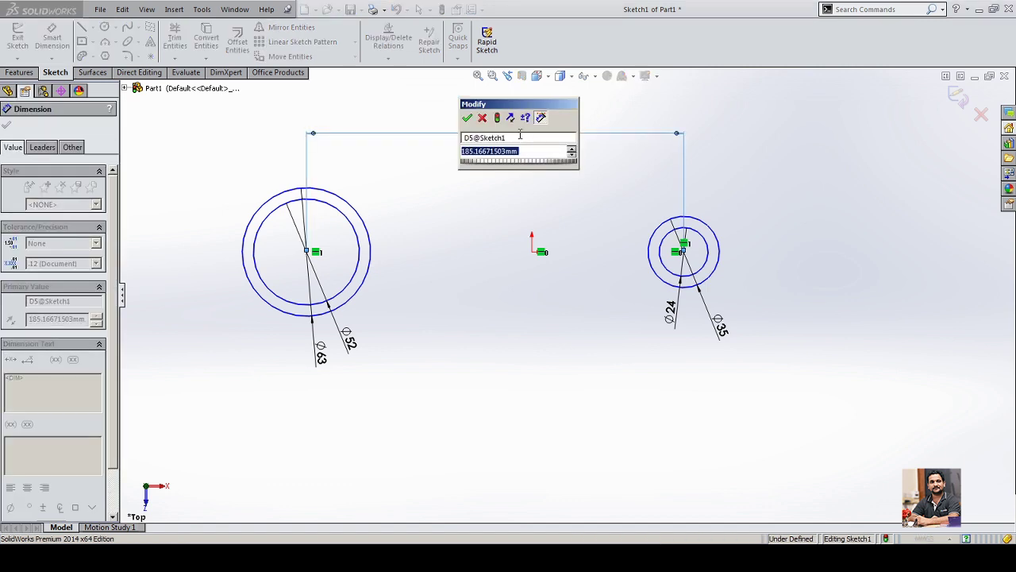
pyautogui.write('250')
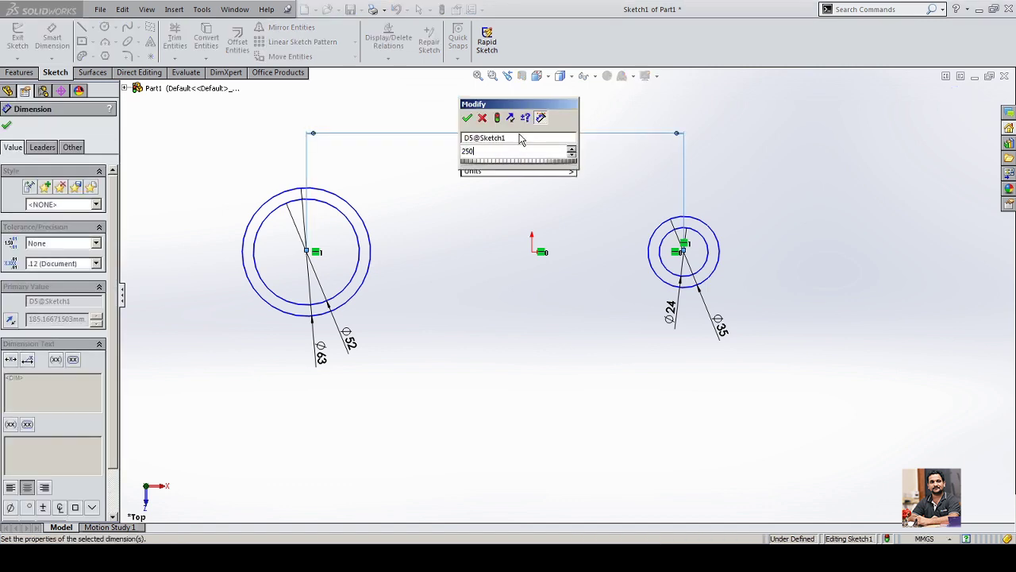
pyautogui.press('Return')
pyautogui.click(628, 351)
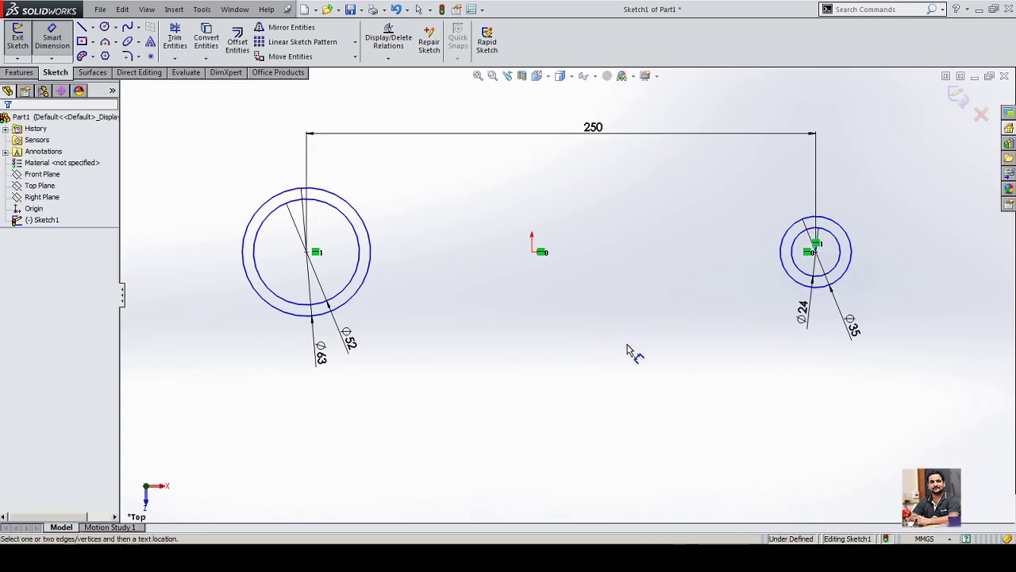
# Step: Dimension the distance from the origin to the small circles' centre as 133 mm and leave the dimension tool
pyautogui.hotkey('alt', 'Tab')
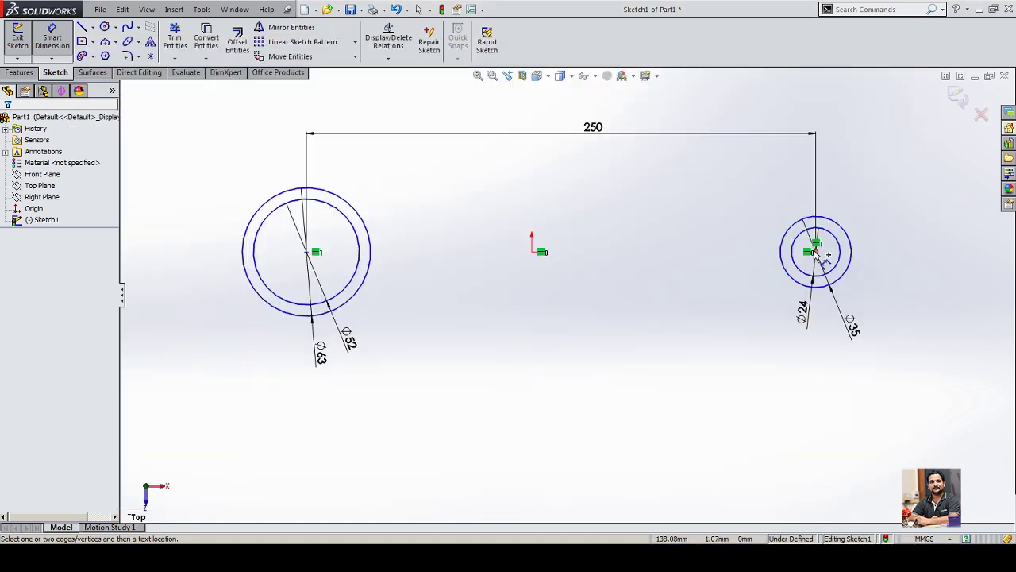
pyautogui.click(818, 253)
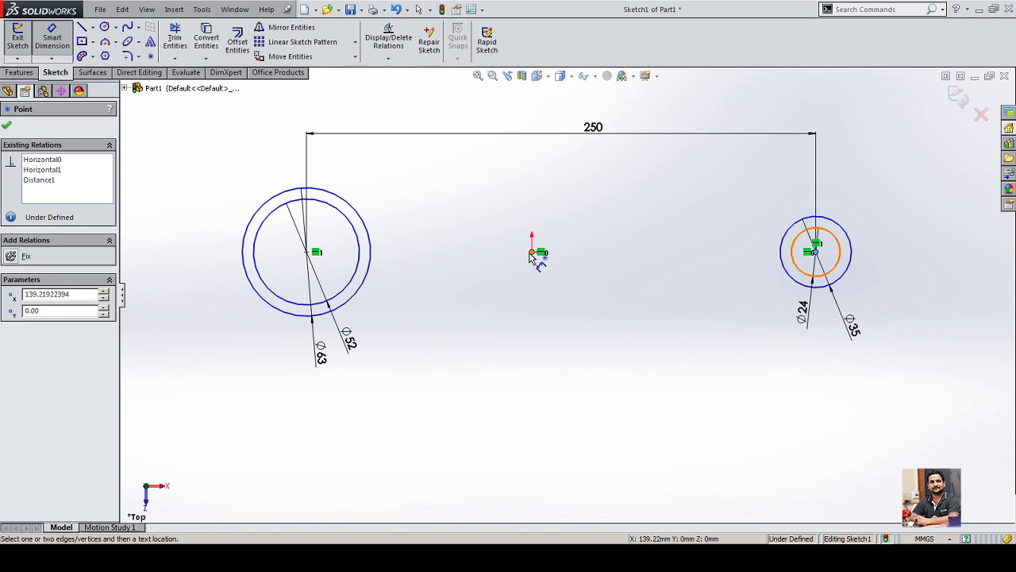
pyautogui.click(532, 253)
pyautogui.click(673, 415)
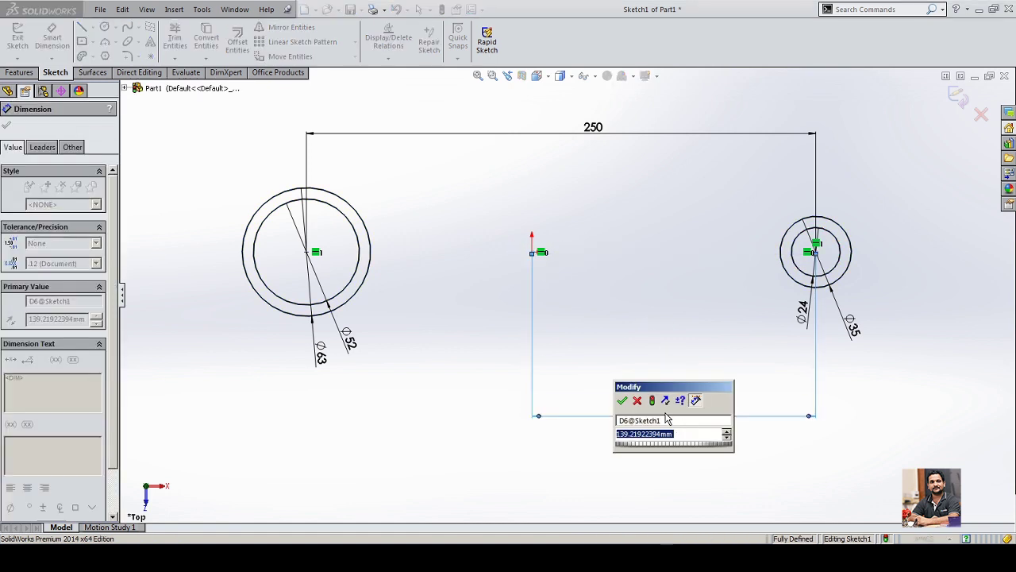
pyautogui.write('133')
pyautogui.press('Return')
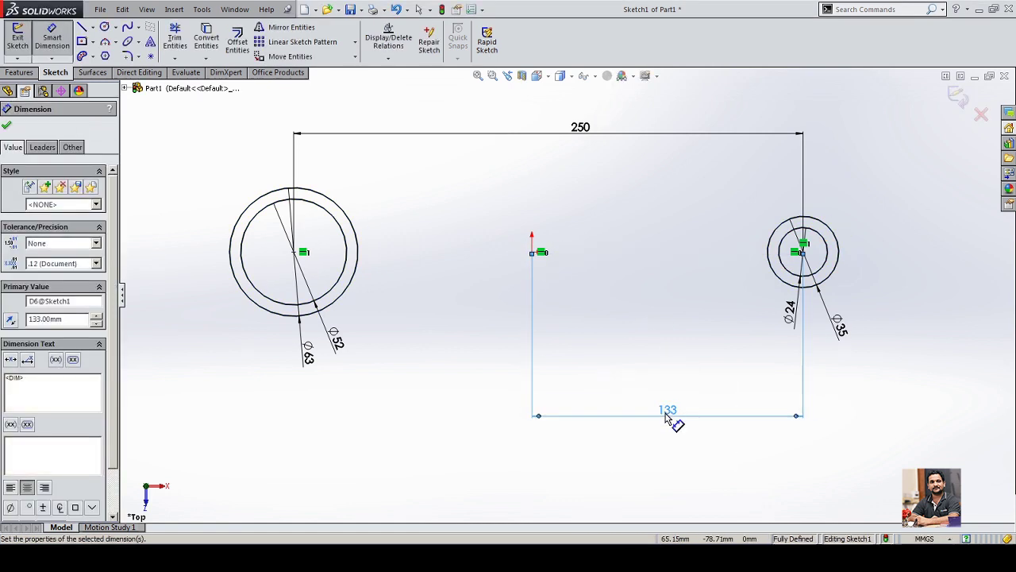
pyautogui.press('Escape')
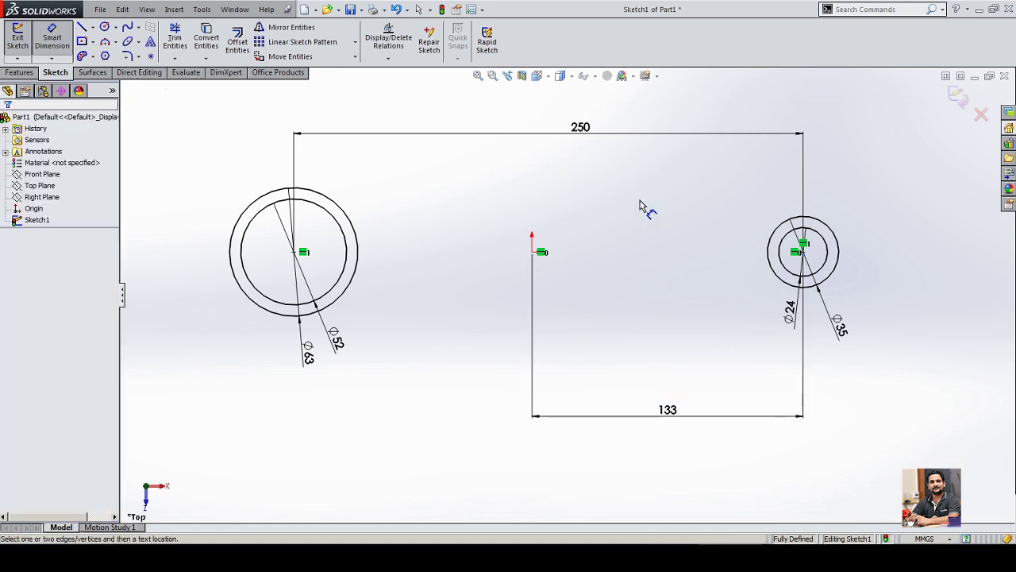
pyautogui.rightClick(639, 199)
pyautogui.click(659, 228)
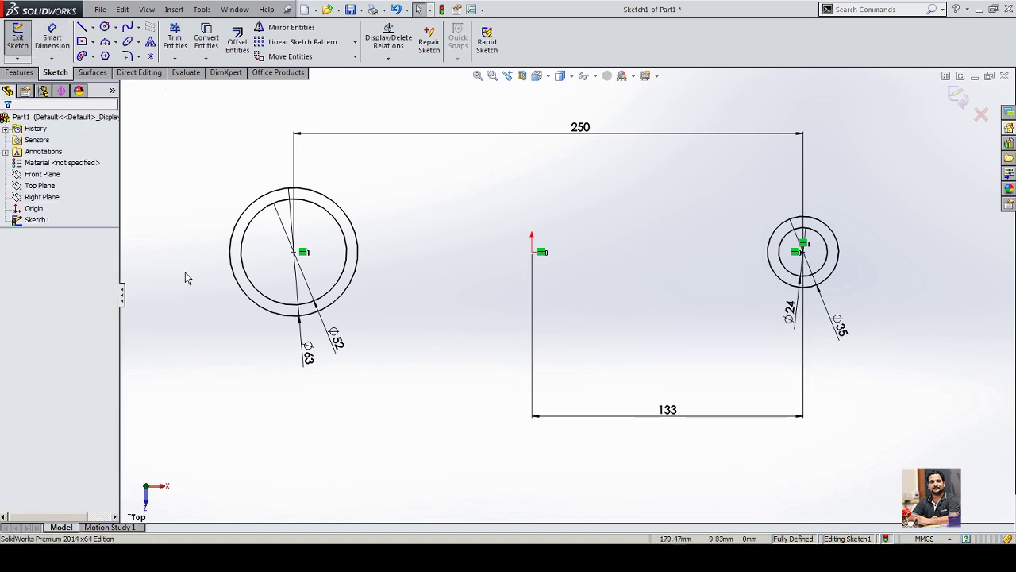
# Step: Check where the Right Plane lies between the two circle pairs of the sketch
pyautogui.click(46, 196)
pyautogui.moveTo(470, 238); pyautogui.dragTo(419, 270, button='middle')
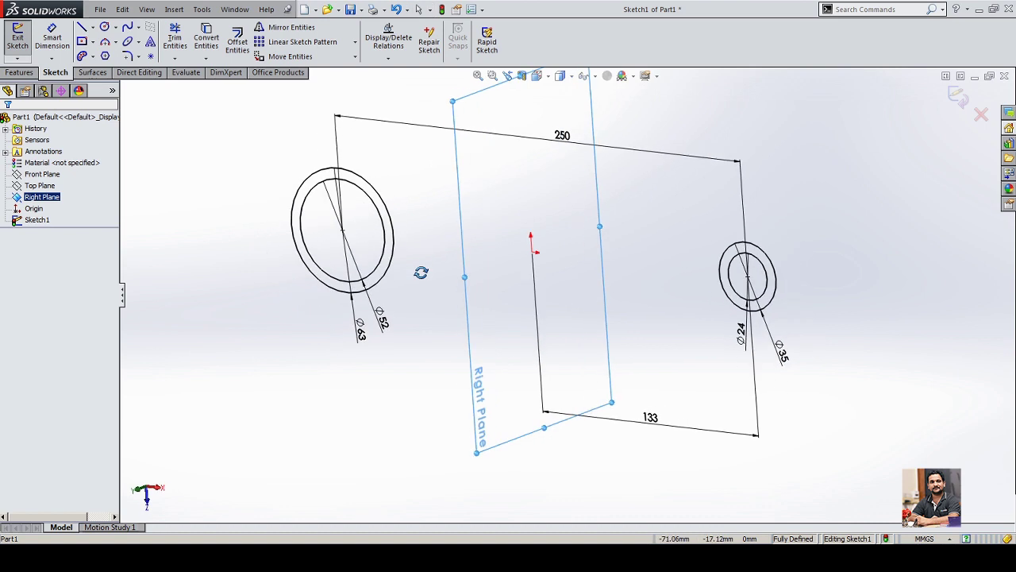
pyautogui.click(267, 416)
pyautogui.hotkey('ctrl', '8')
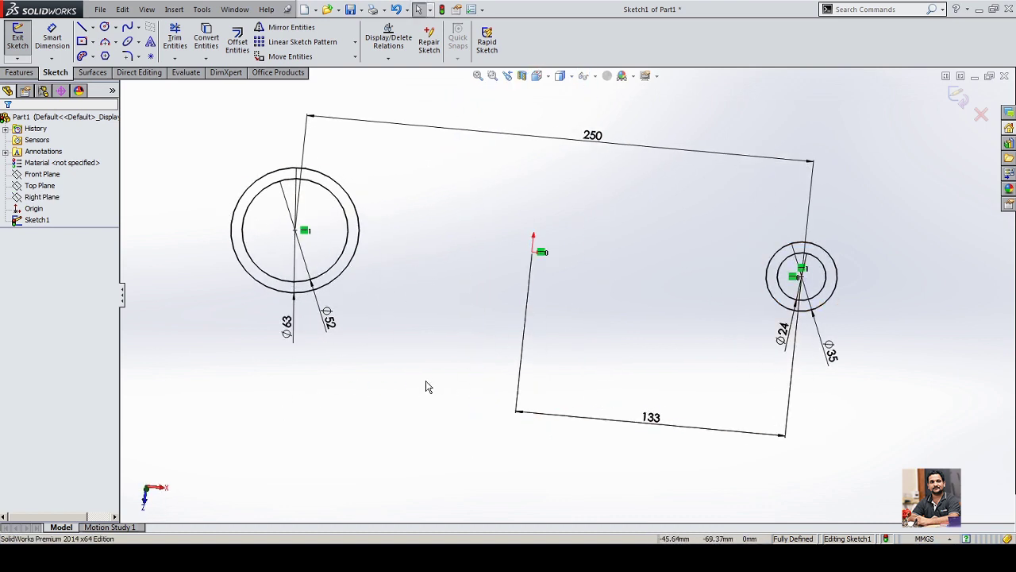
pyautogui.moveTo(426, 386); pyautogui.dragTo(408, 390, button='middle')
pyautogui.moveTo(424, 354)
pyautogui.mouseDown(button='middle')
pyautogui.moveTo(431, 272)
pyautogui.moveTo(426, 318)
pyautogui.mouseUp(button='middle')
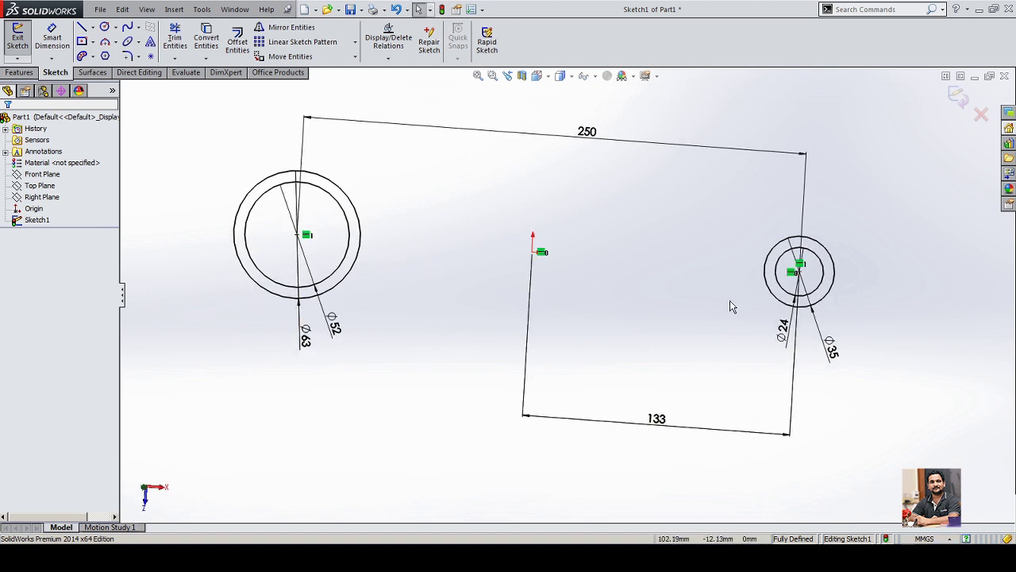
# Step: Exit the finished sketch of the two circle pairs
pyautogui.click(958, 96)
pyautogui.moveTo(543, 333)
pyautogui.mouseDown(button='middle')
pyautogui.moveTo(398, 353)
pyautogui.moveTo(363, 279)
pyautogui.moveTo(397, 290)
pyautogui.mouseUp(button='middle')
pyautogui.scroll(3, 481, 379)
pyautogui.scroll(-3, 436, 249)
pyautogui.click(672, 311)
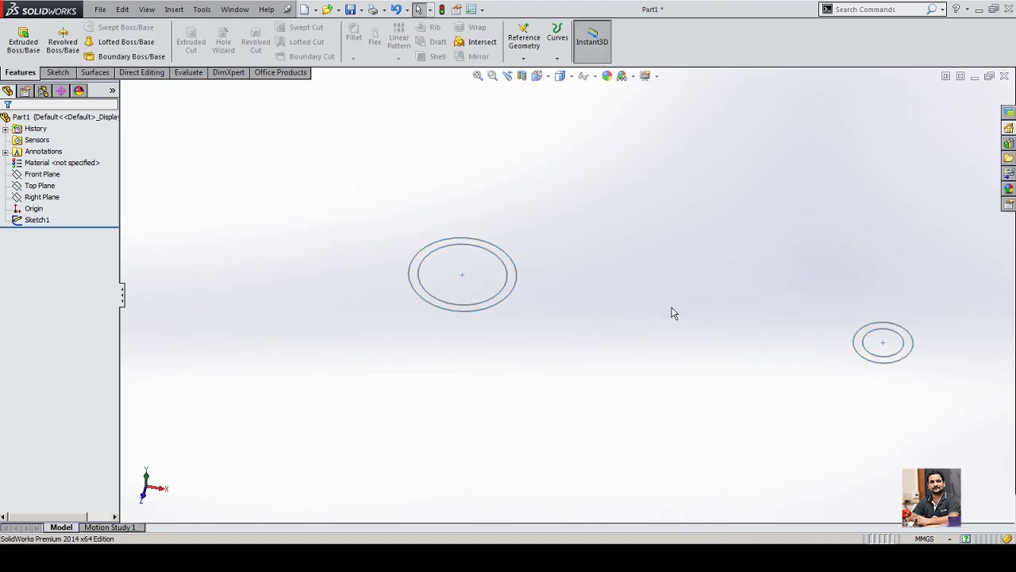
# Step: Start a boss extrusion from the circle sketch, replacing the selected contour with only the ring between the two large circles
pyautogui.moveTo(671, 311)
pyautogui.mouseDown(button='middle')
pyautogui.moveTo(577, 313)
pyautogui.moveTo(704, 256)
pyautogui.mouseUp(button='middle')
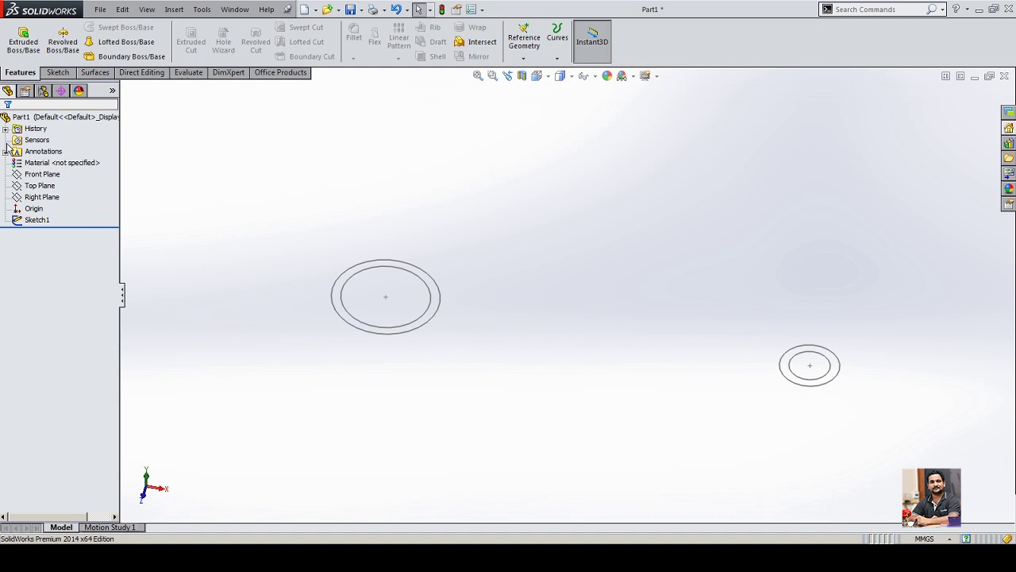
pyautogui.click(23, 40)
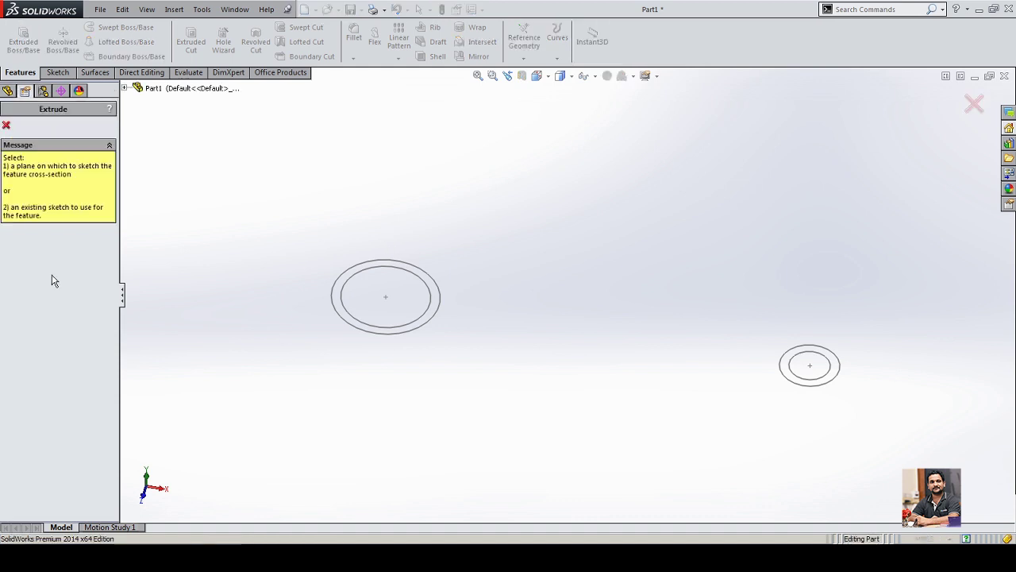
pyautogui.click(420, 332)
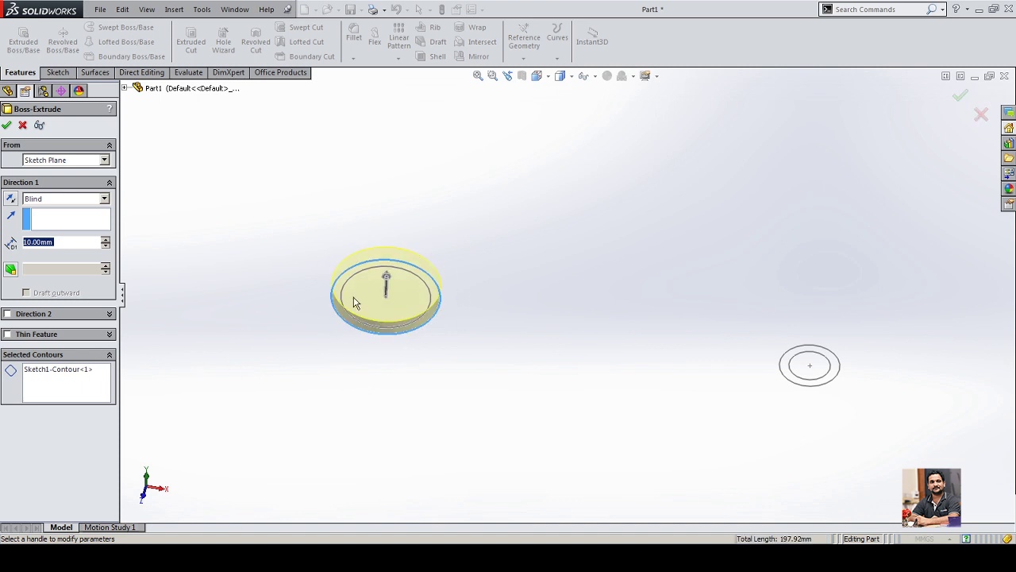
pyautogui.rightClick(69, 384)
pyautogui.click(119, 388)
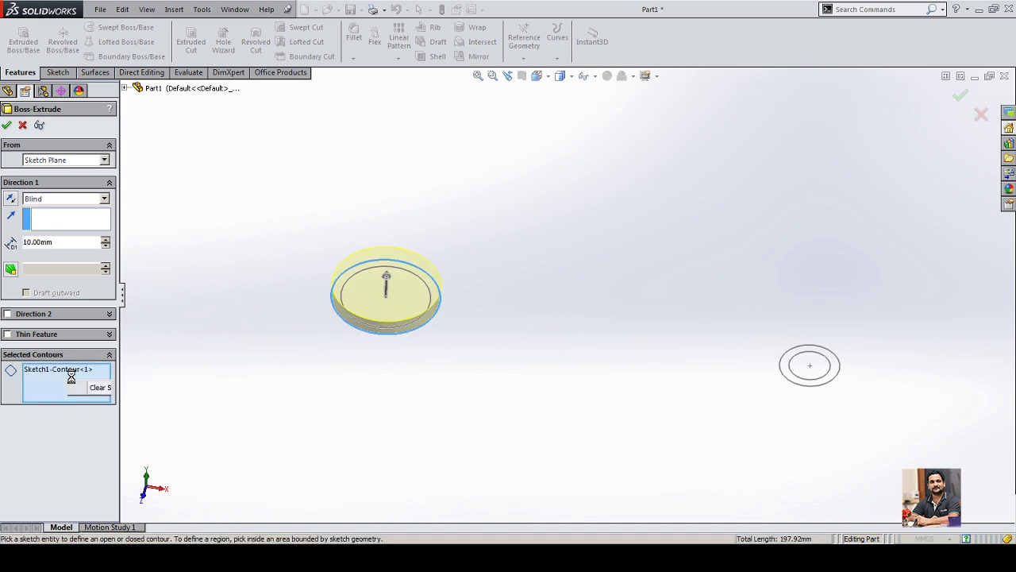
pyautogui.scroll(-2, 398, 328)
pyautogui.scroll(-1, 403, 330)
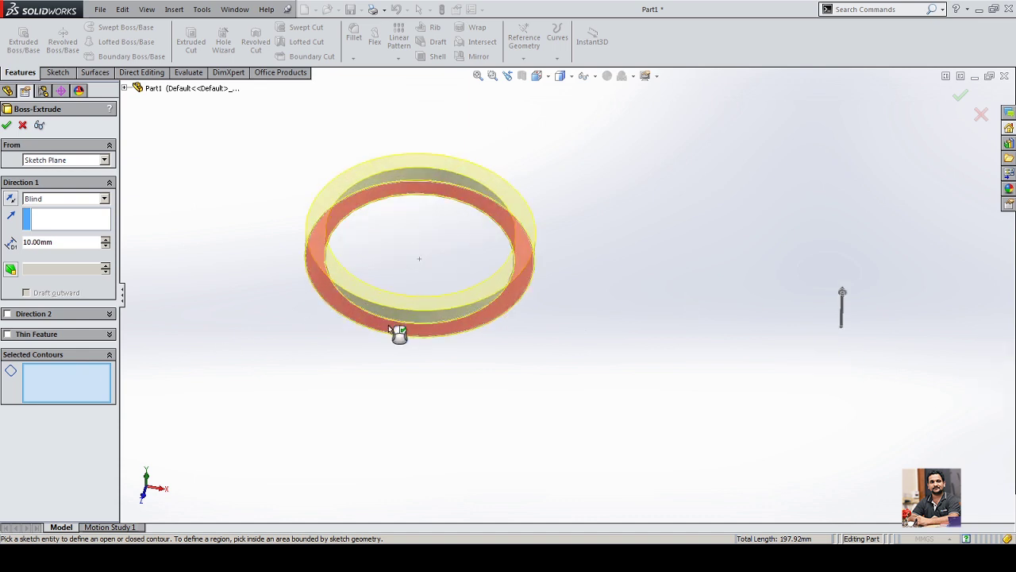
pyautogui.click(400, 334)
pyautogui.scroll(3, 306, 341)
pyautogui.scroll(2, 546, 336)
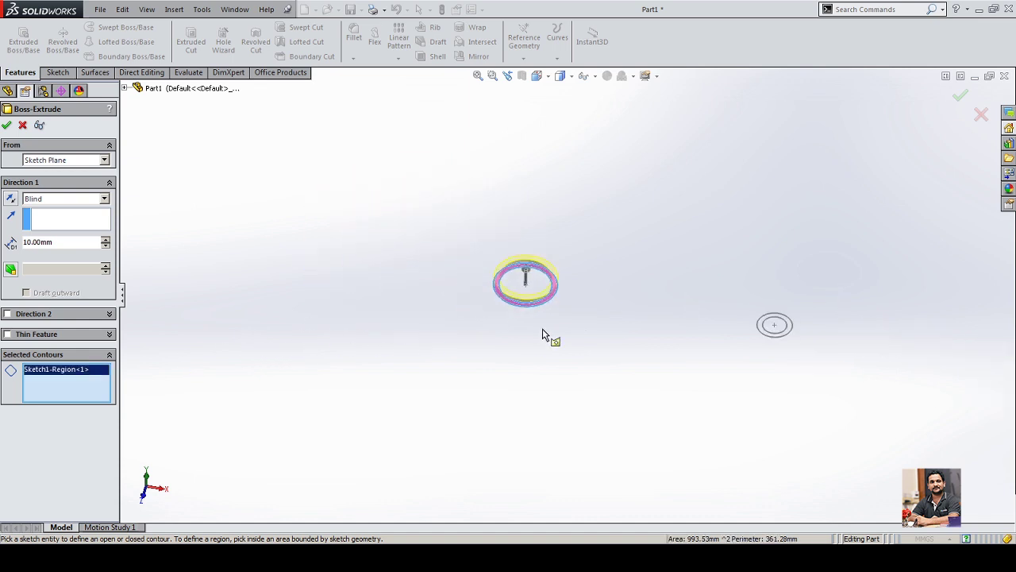
pyautogui.scroll(-3, 582, 322)
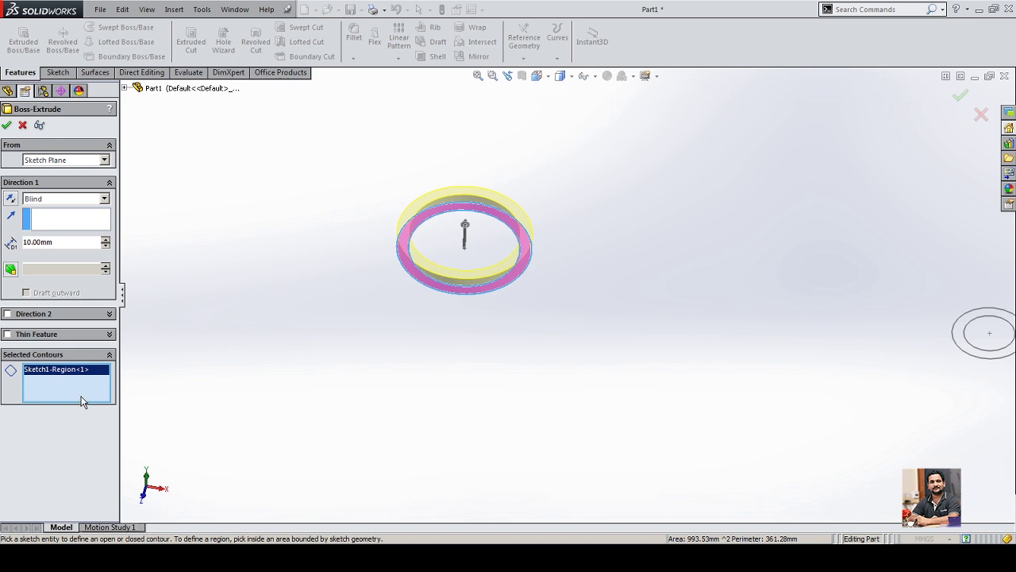
# Step: Extrude the large ring 70 mm with the Mid Plane end condition
pyautogui.click(77, 199)
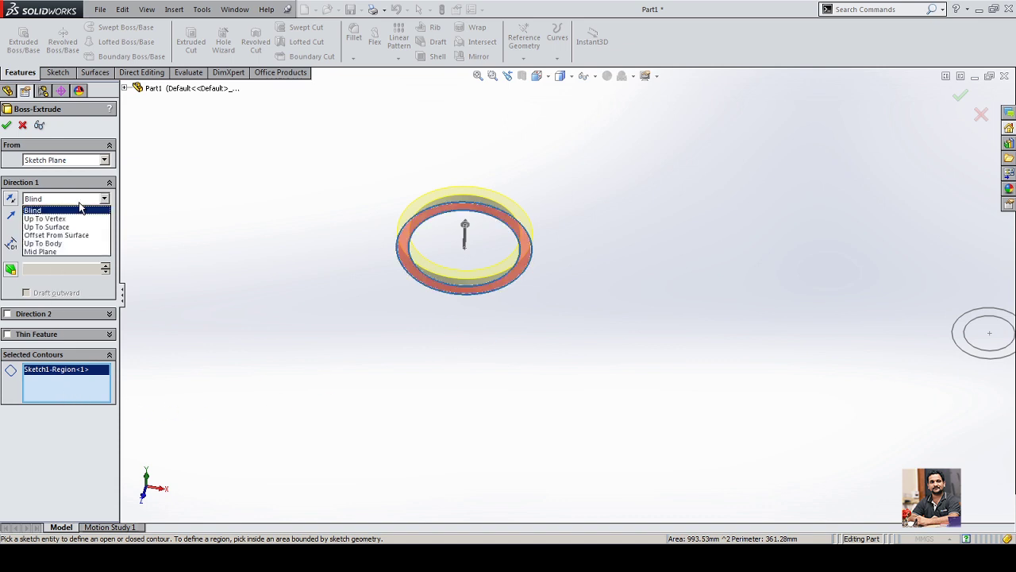
pyautogui.click(47, 251)
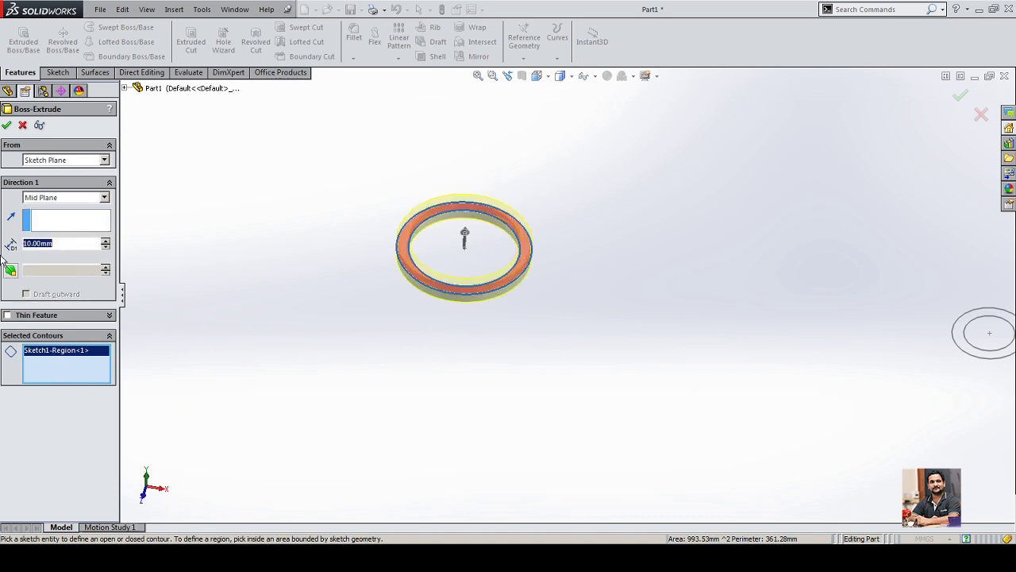
pyautogui.write('70')
pyautogui.press('Return')
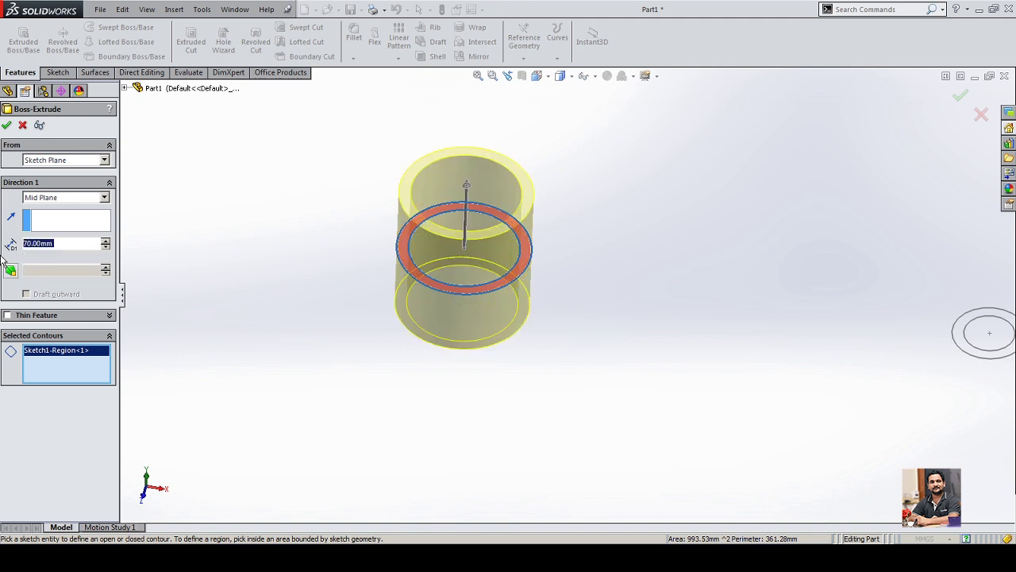
pyautogui.click(6, 125)
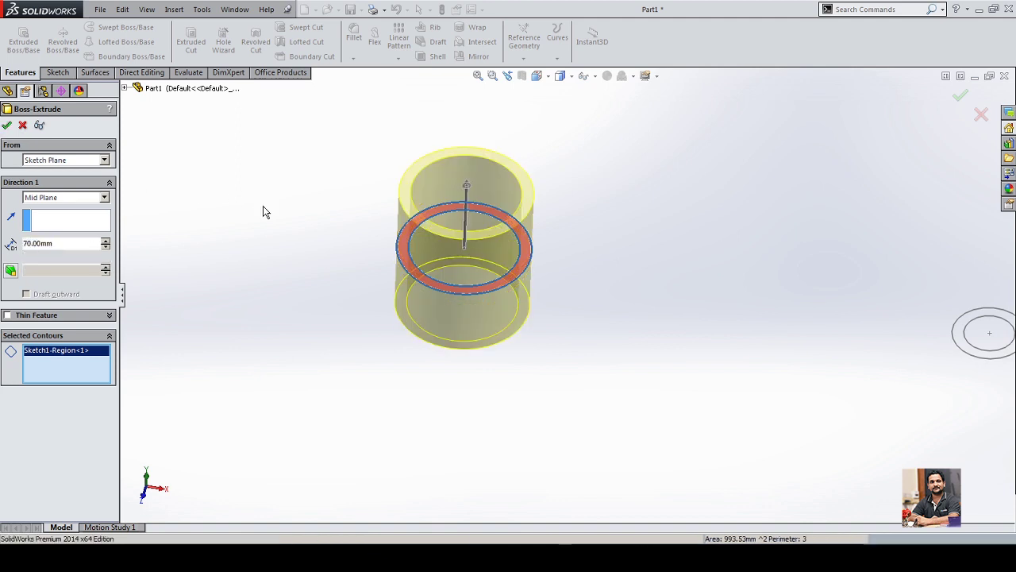
# Step: Reuse the circle sketch for a second boss extrusion, limiting its contours to the ring between the two small circles
pyautogui.click(5, 220)
pyautogui.click(29, 232)
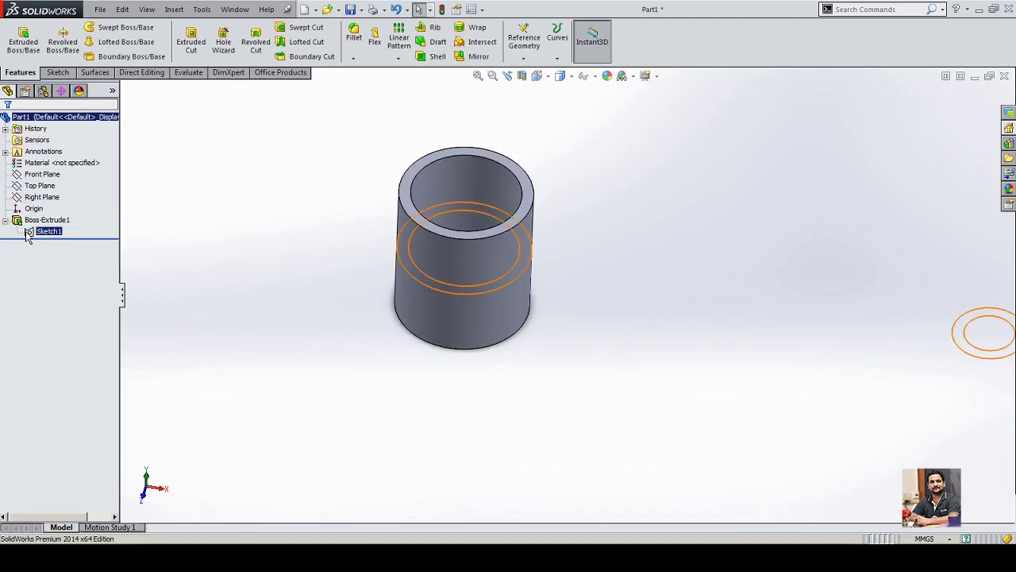
pyautogui.doubleClick(47, 235)
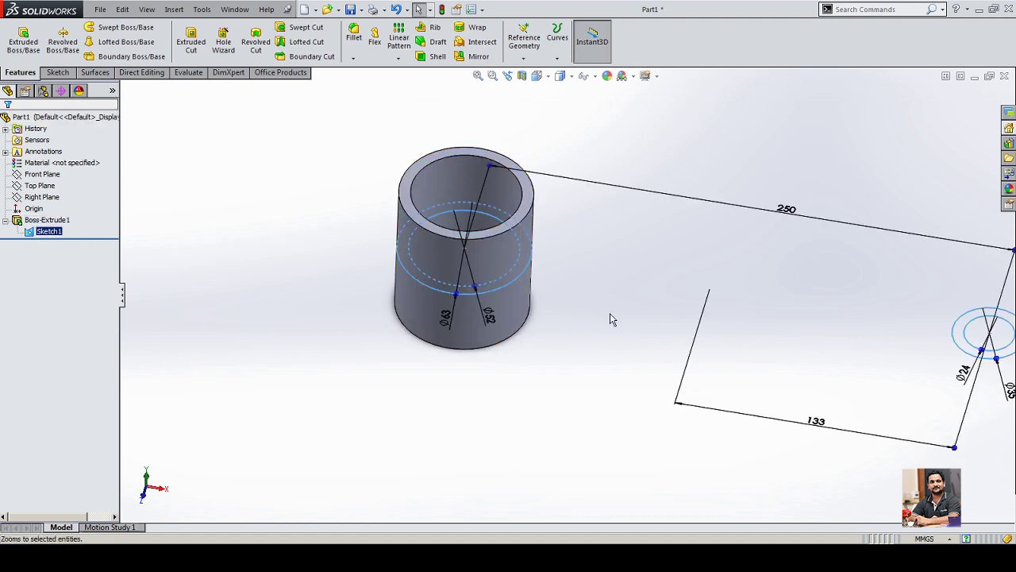
pyautogui.click(24, 47)
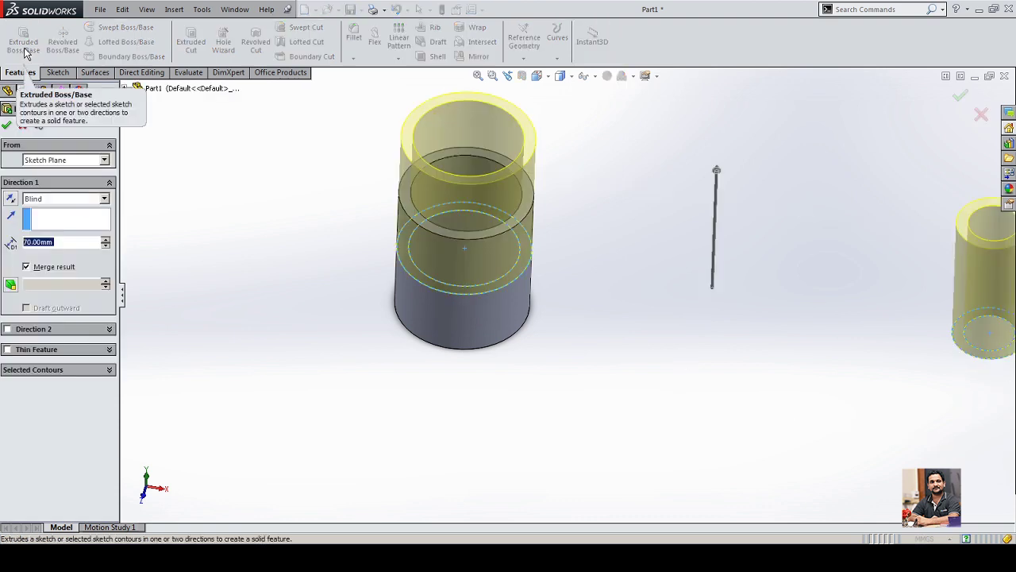
pyautogui.click(56, 370)
pyautogui.rightClick(61, 387)
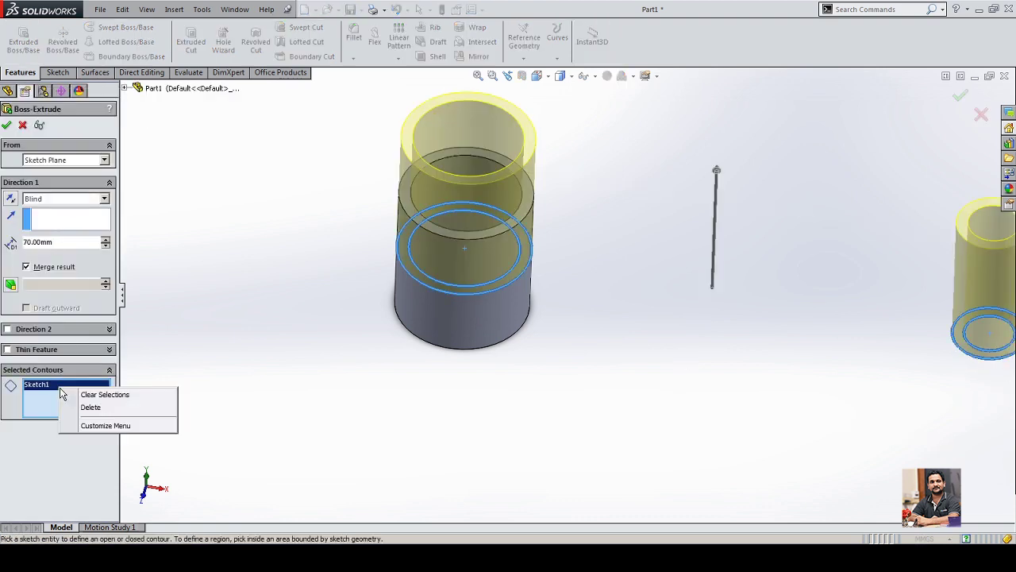
pyautogui.click(92, 393)
pyautogui.press('z')
pyautogui.scroll(-5, 538, 381)
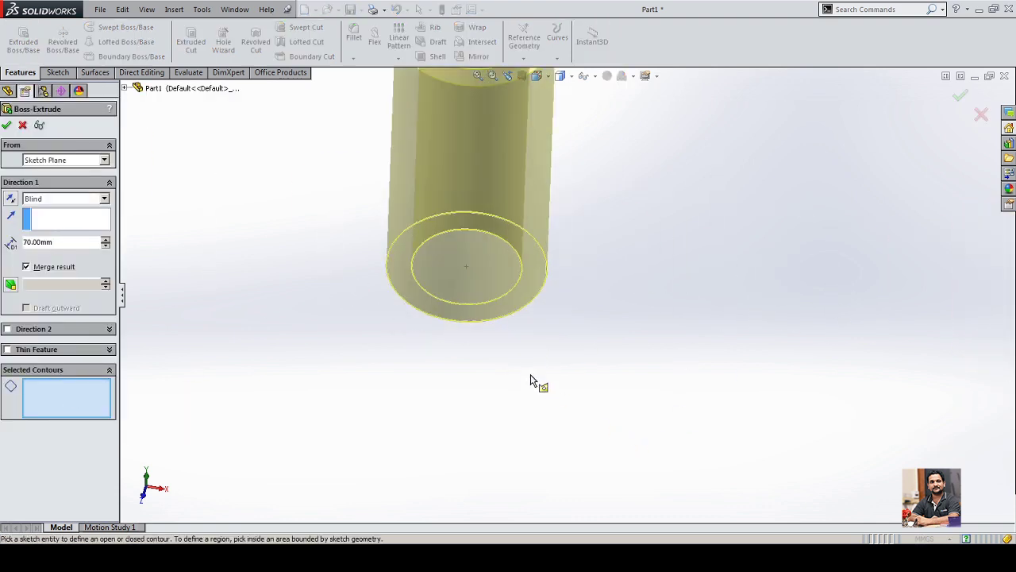
pyautogui.click(500, 316)
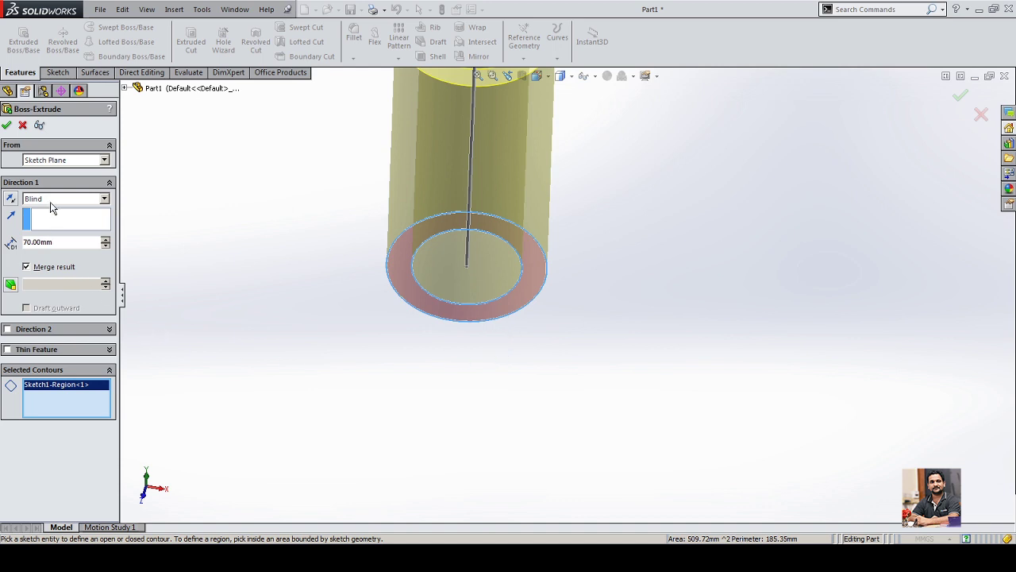
# Step: Extrude the small ring 42 mm with the Mid Plane end condition
pyautogui.moveTo(64, 243); pyautogui.dragTo(7, 242)
pyautogui.write('42')
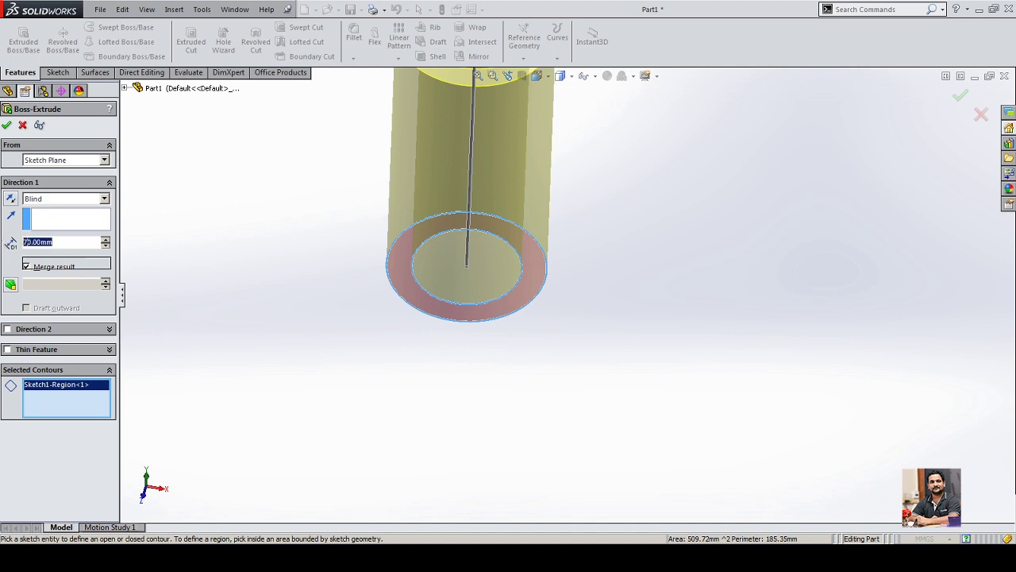
pyautogui.click(103, 198)
pyautogui.click(40, 258)
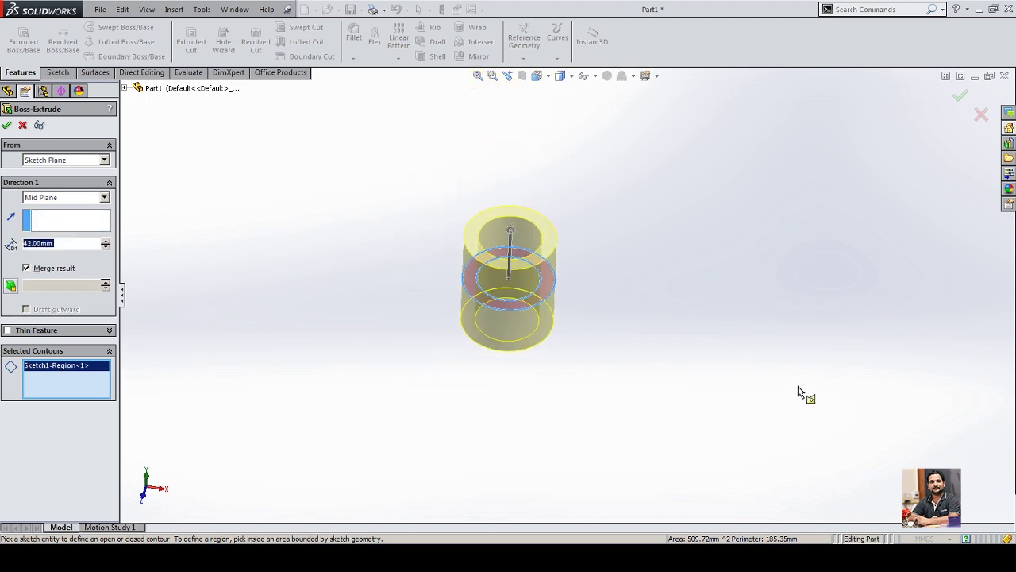
pyautogui.press('f')
pyautogui.moveTo(419, 301)
pyautogui.mouseDown(button='middle')
pyautogui.moveTo(408, 390)
pyautogui.moveTo(410, 316)
pyautogui.mouseUp(button='middle')
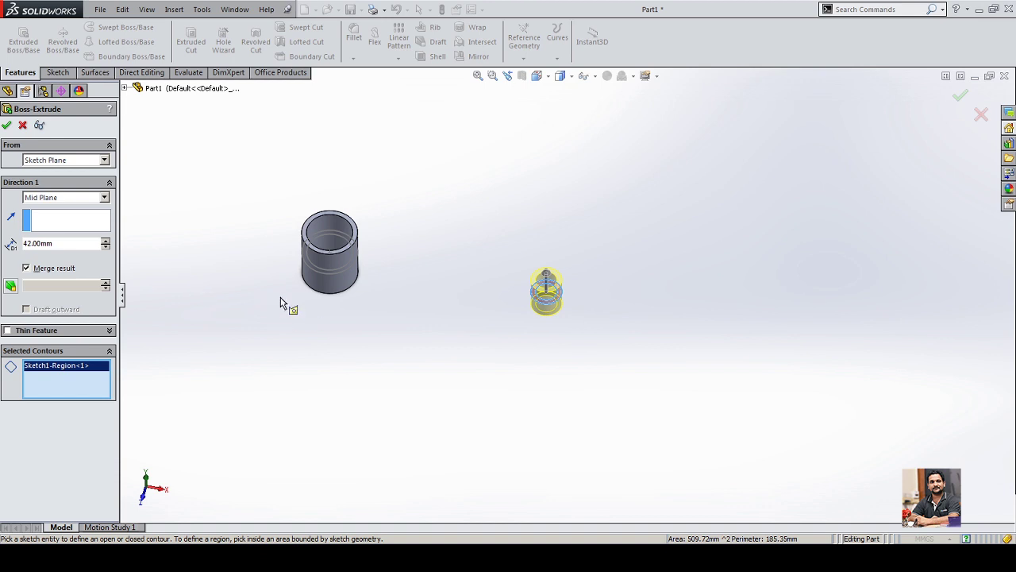
pyautogui.click(7, 127)
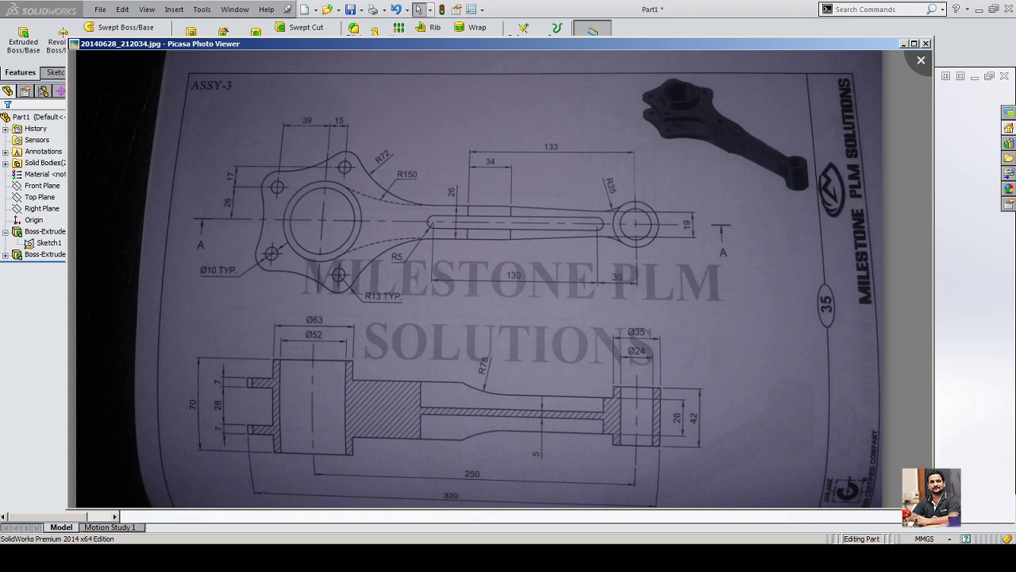
# Step: Close the reference drawing and sketch a centre rectangle about 22 mm wide and 27 mm high at the origin on the Right Plane
pyautogui.moveTo(196, 409)
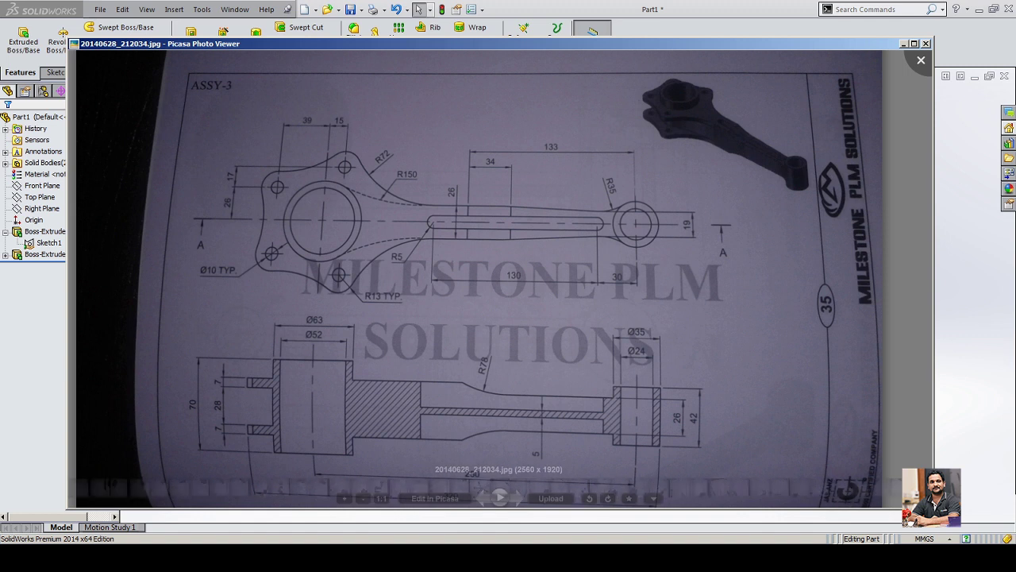
pyautogui.press('Escape')
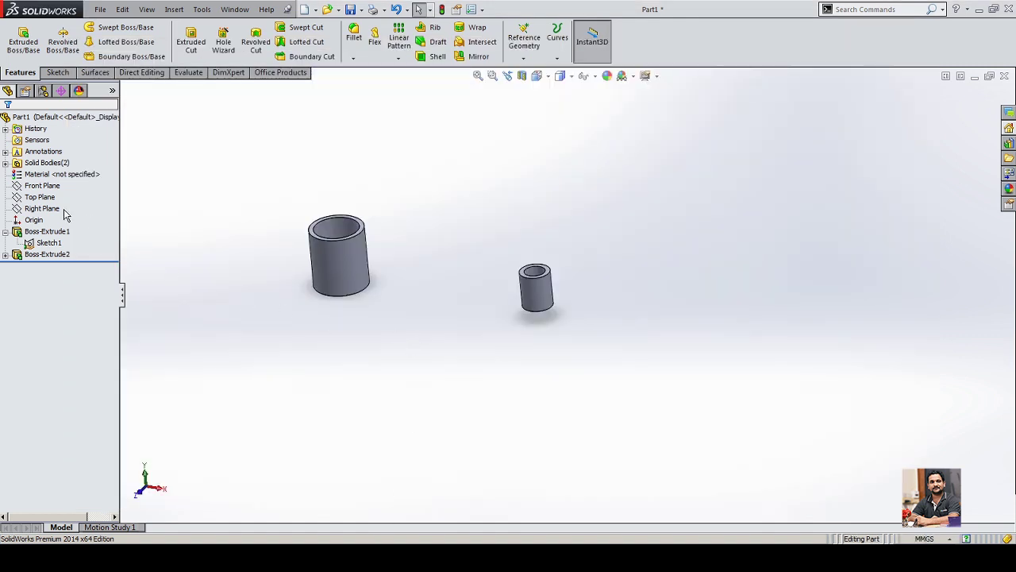
pyautogui.click(55, 209)
pyautogui.click(67, 200)
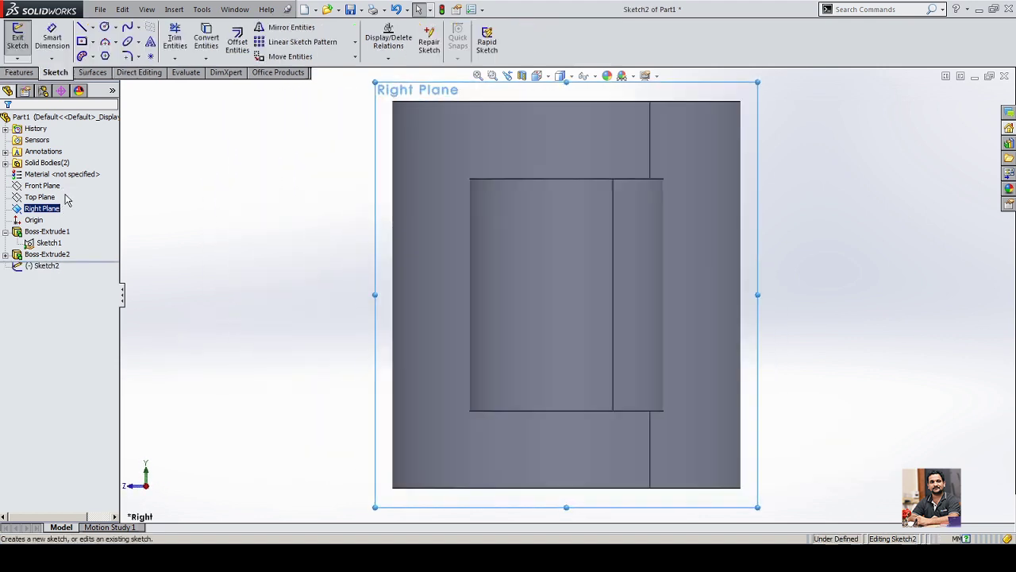
pyautogui.click(82, 43)
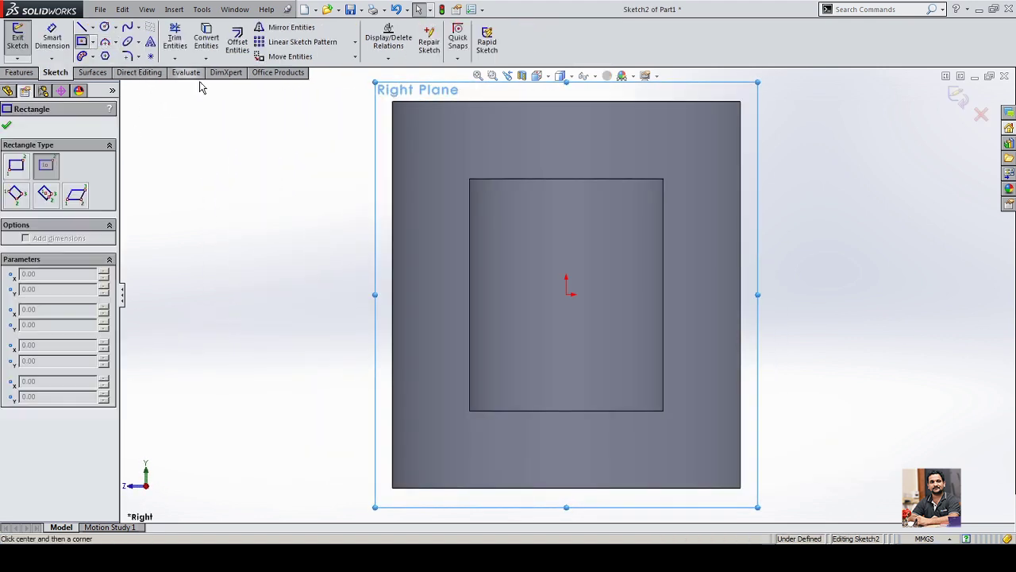
pyautogui.click(565, 294)
pyautogui.click(627, 369)
# Step: Dimension the rectangle's height as 42 mm
pyautogui.moveTo(832, 394); pyautogui.dragTo(794, 167, button='right')
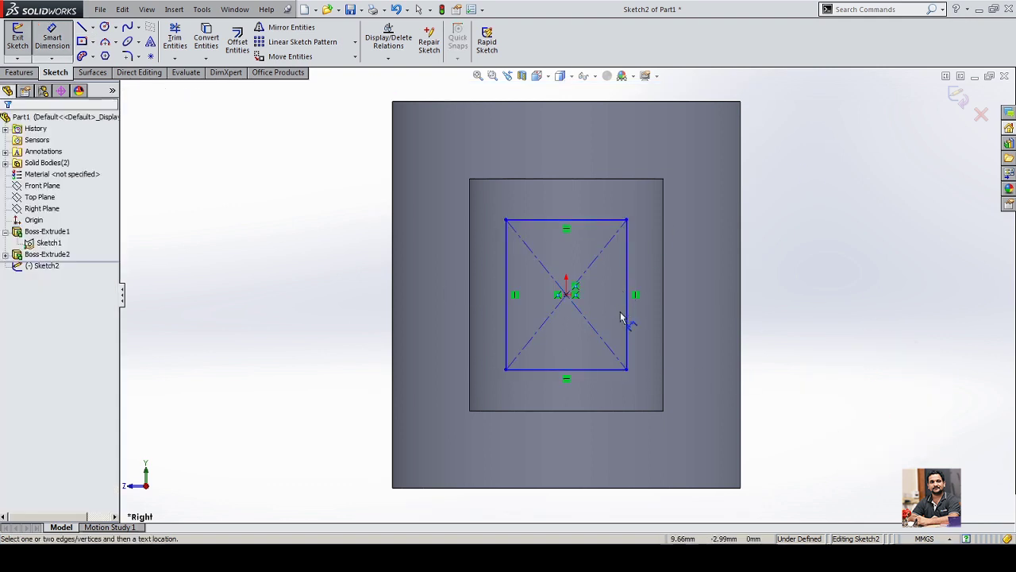
pyautogui.click(627, 317)
pyautogui.click(858, 273)
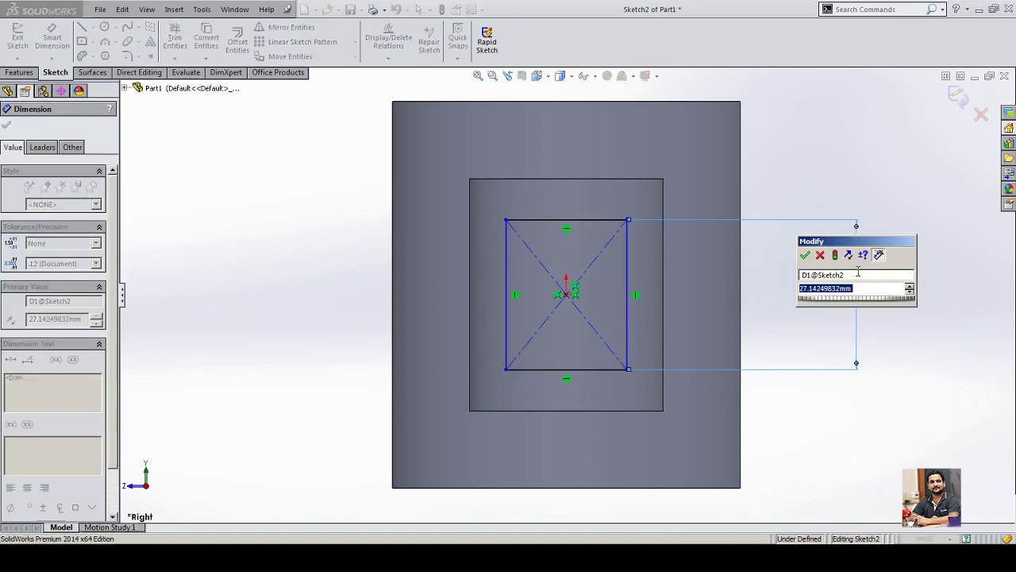
pyautogui.write('7')
pyautogui.press('BackSpace')
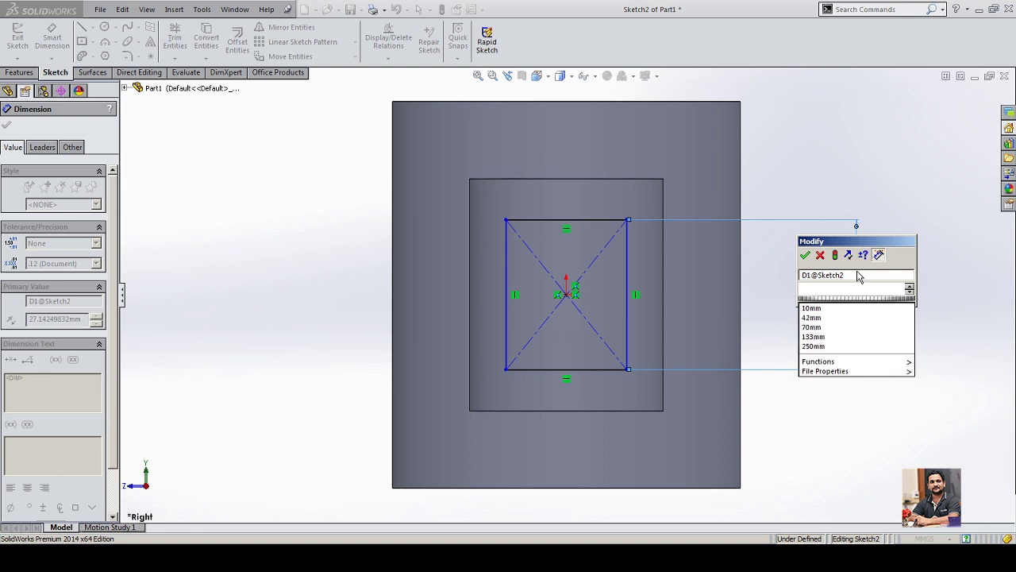
pyautogui.write('42')
pyautogui.press('Return')
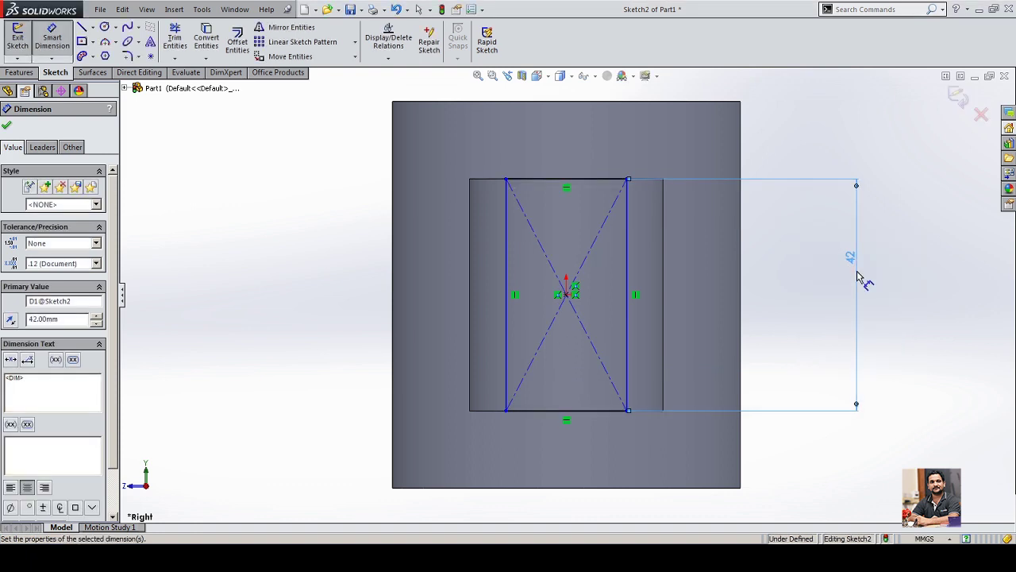
# Step: Dimension the rectangle's width as 26 mm and deselect the dimension
pyautogui.click(588, 411)
pyautogui.click(588, 446)
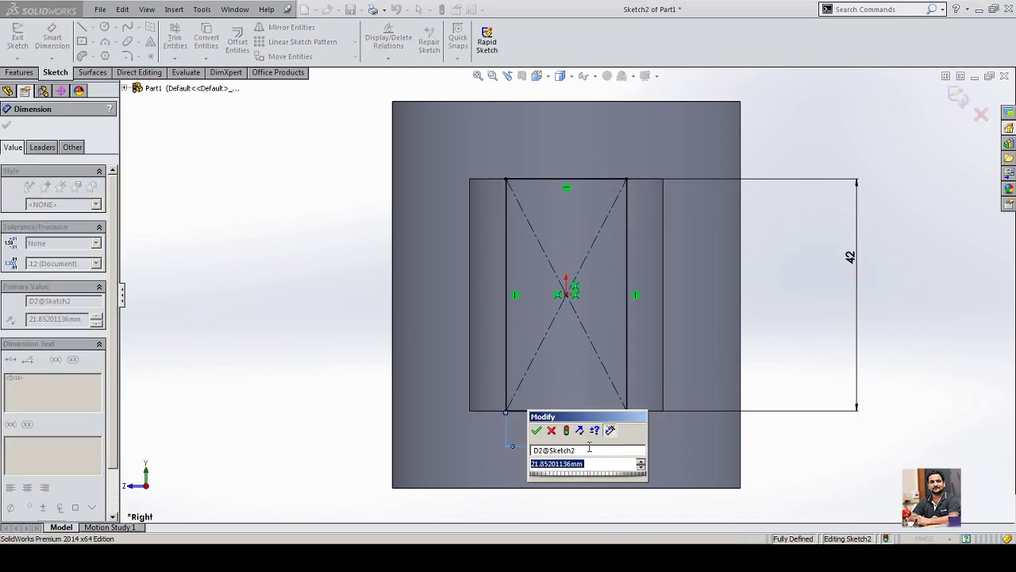
pyautogui.write('26')
pyautogui.press('Return')
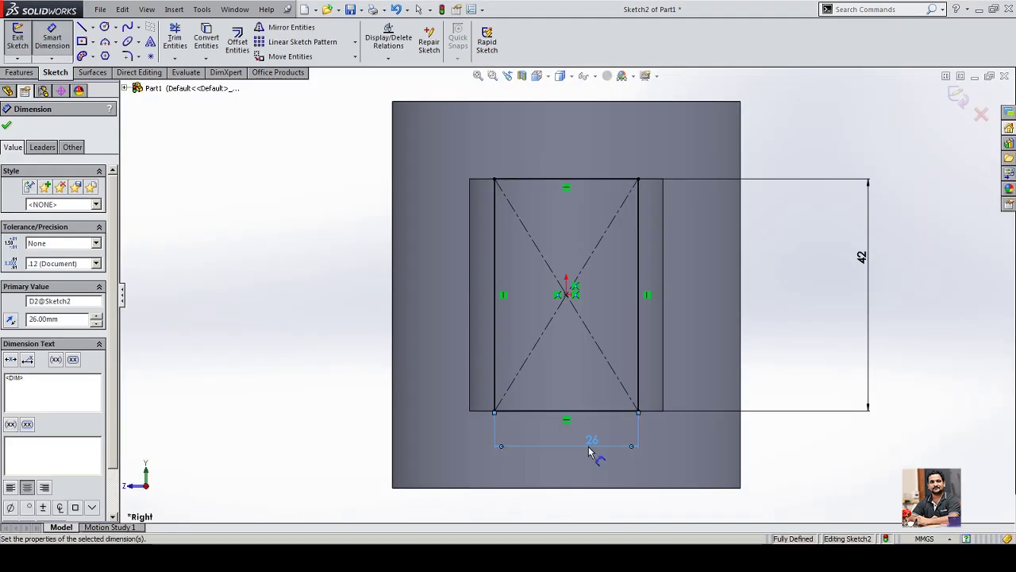
pyautogui.scroll(3, 529, 352)
pyautogui.moveTo(431, 274)
pyautogui.mouseDown(button='middle')
pyautogui.moveTo(547, 376)
pyautogui.moveTo(494, 353)
pyautogui.mouseUp(button='middle')
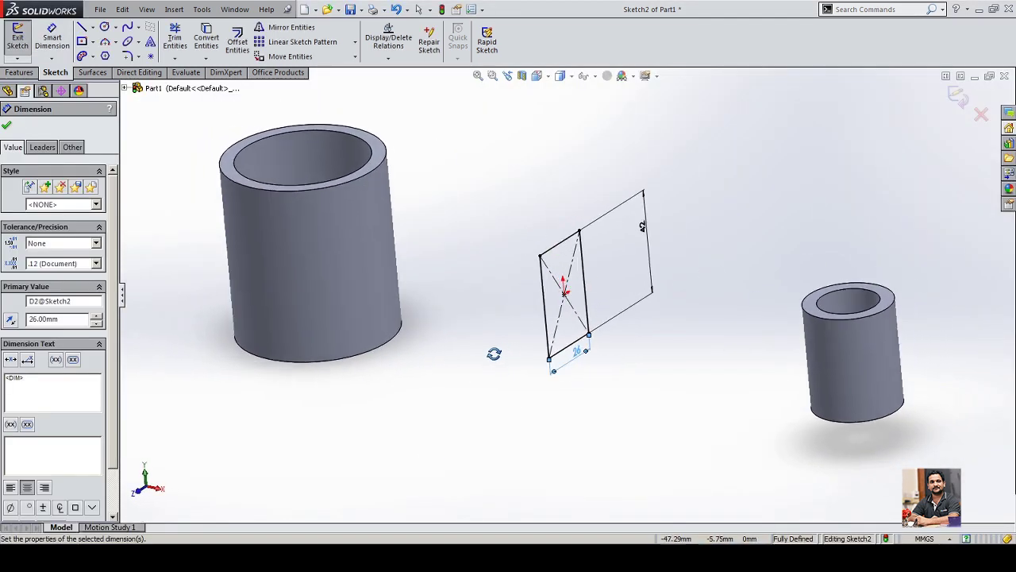
pyautogui.click(447, 397)
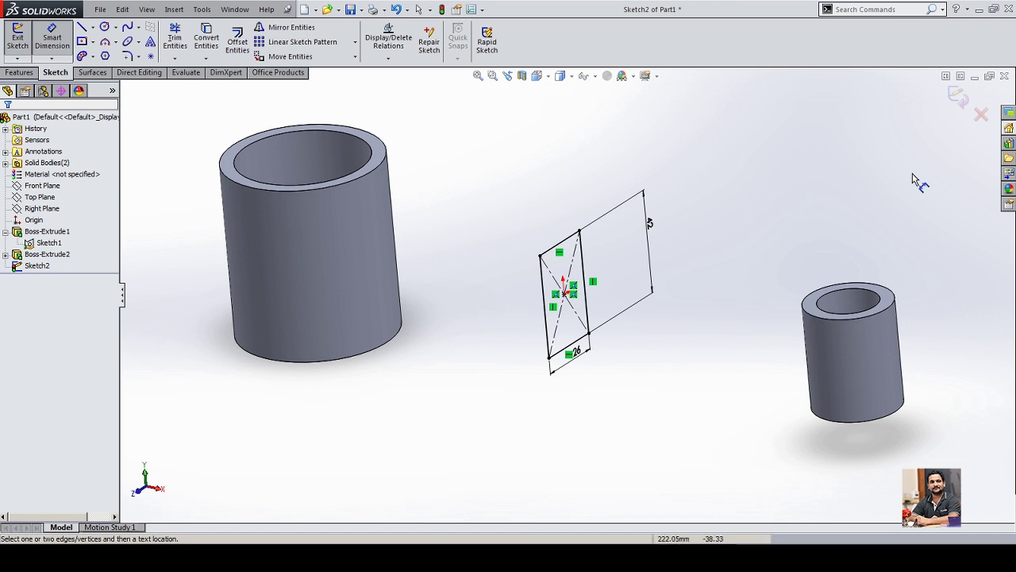
# Step: Extrude the Right Plane rectangle in the reversed direction towards the large ring with the Up To Next end condition
pyautogui.scroll(5, 357, 262)
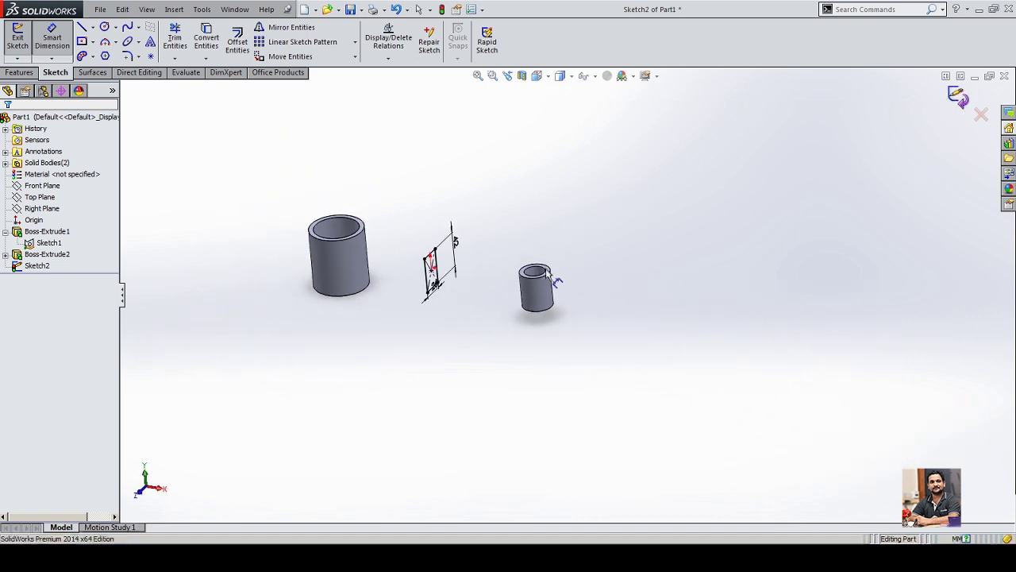
pyautogui.click(17, 37)
pyautogui.click(23, 40)
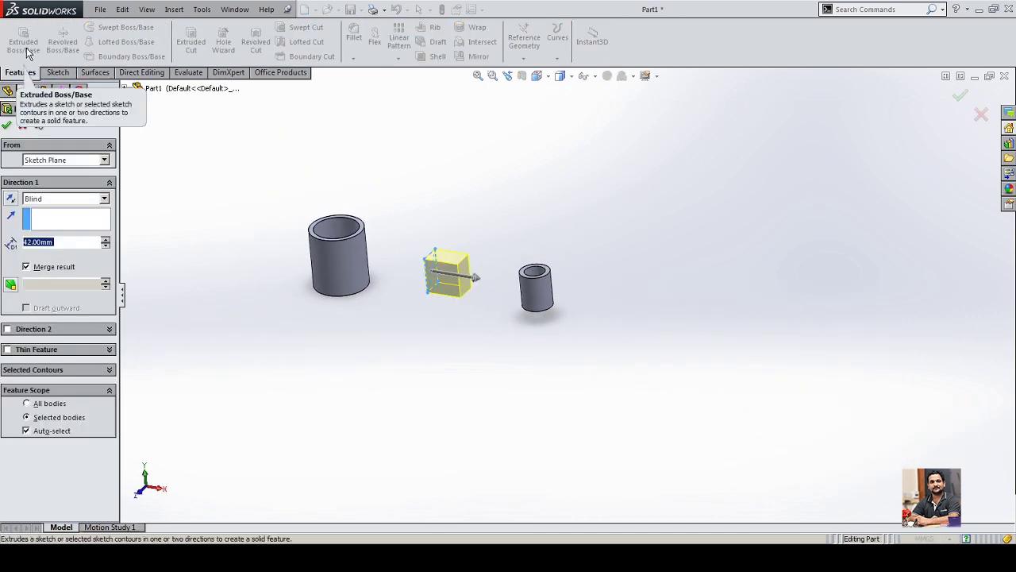
pyautogui.click(11, 200)
pyautogui.click(65, 198)
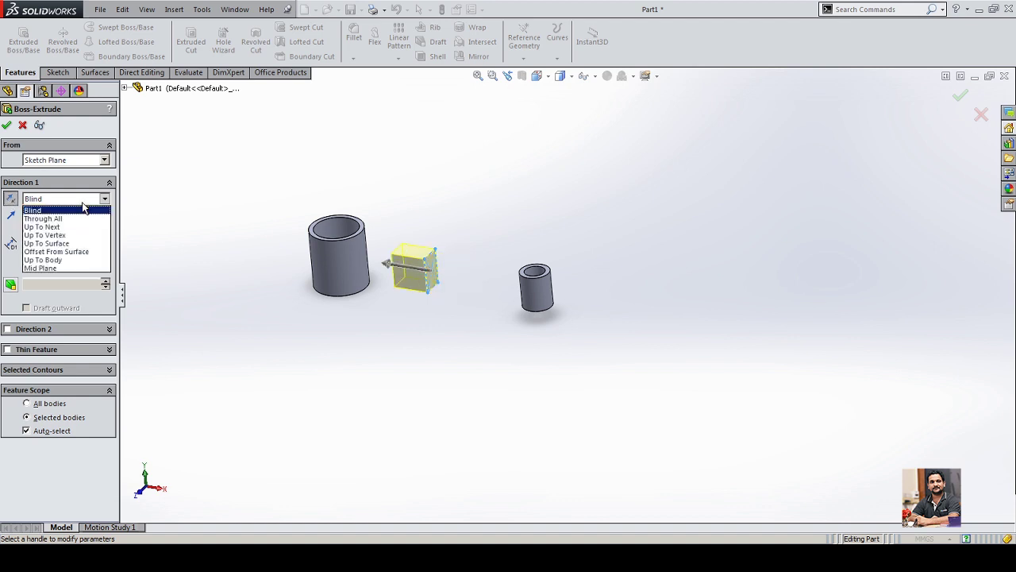
pyautogui.click(74, 226)
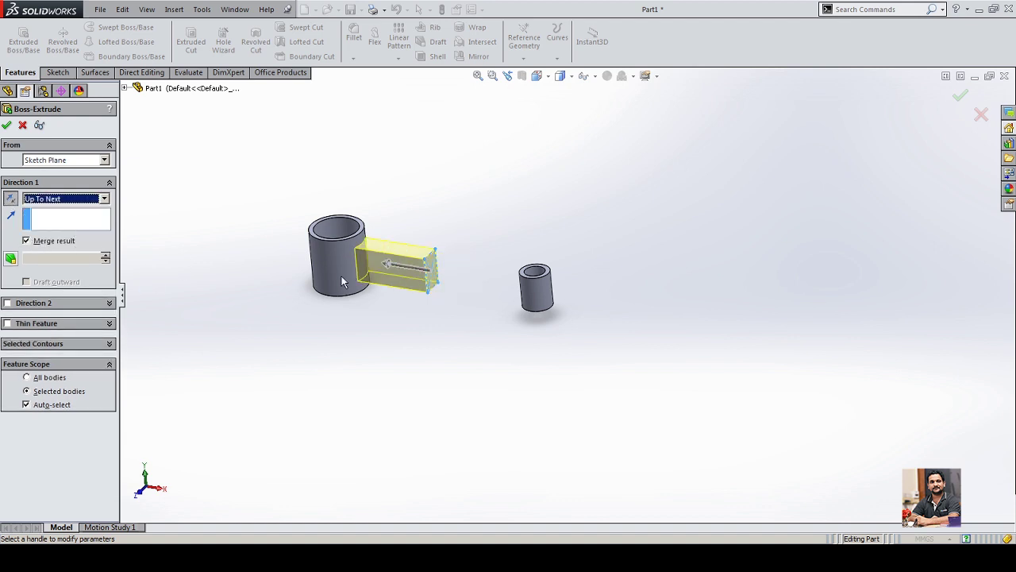
pyautogui.click(6, 124)
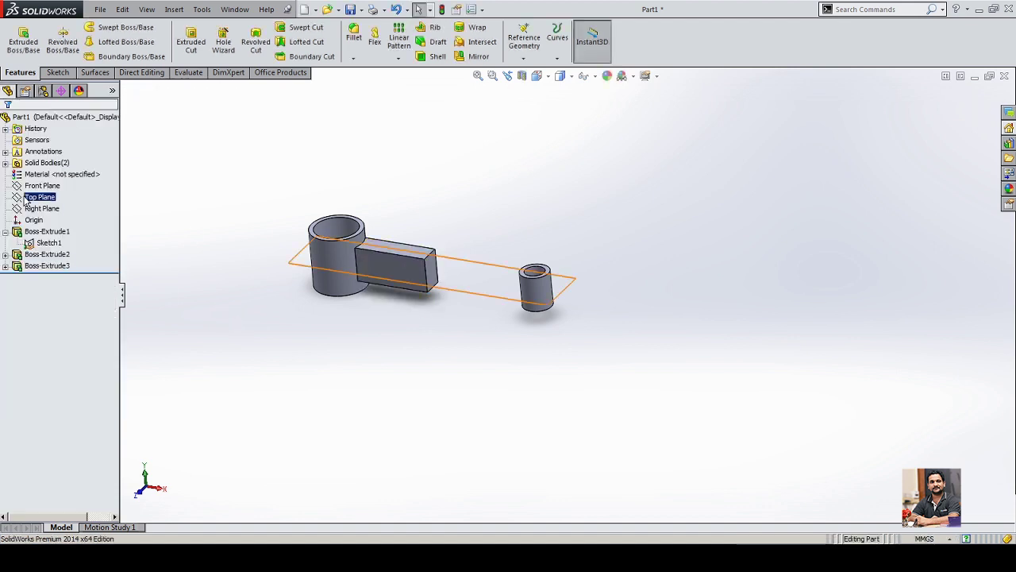
# Step: Examine the two solid bodies in the model one by one and consult the ASSY-3 reference drawing for the arm's shape
pyautogui.click(5, 163)
pyautogui.click(58, 173)
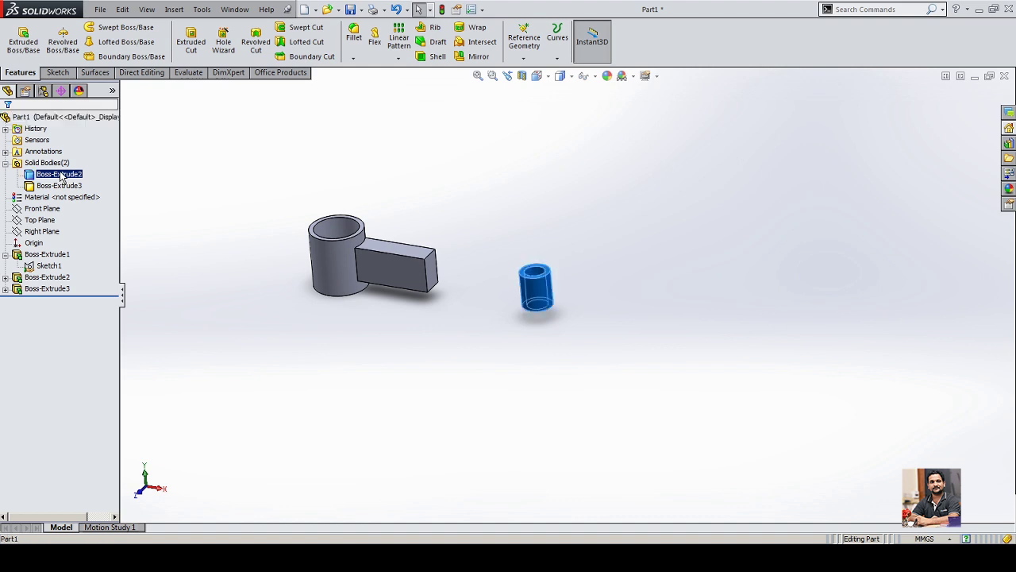
pyautogui.click(59, 185)
pyautogui.click(248, 274)
pyautogui.moveTo(352, 324); pyautogui.dragTo(476, 295, button='middle')
pyautogui.scroll(-3, 532, 309)
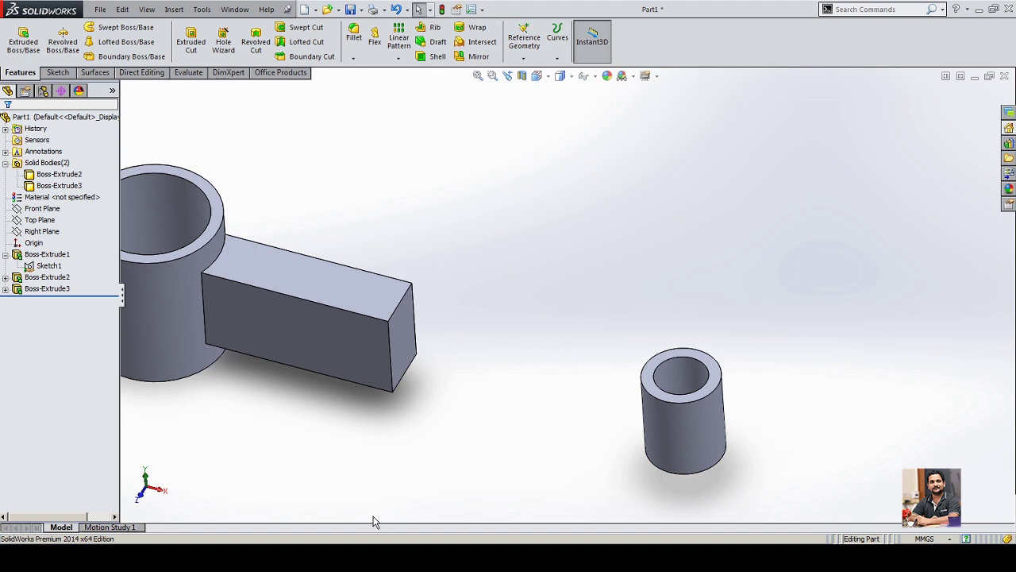
pyautogui.hotkey('alt', 'Tab')
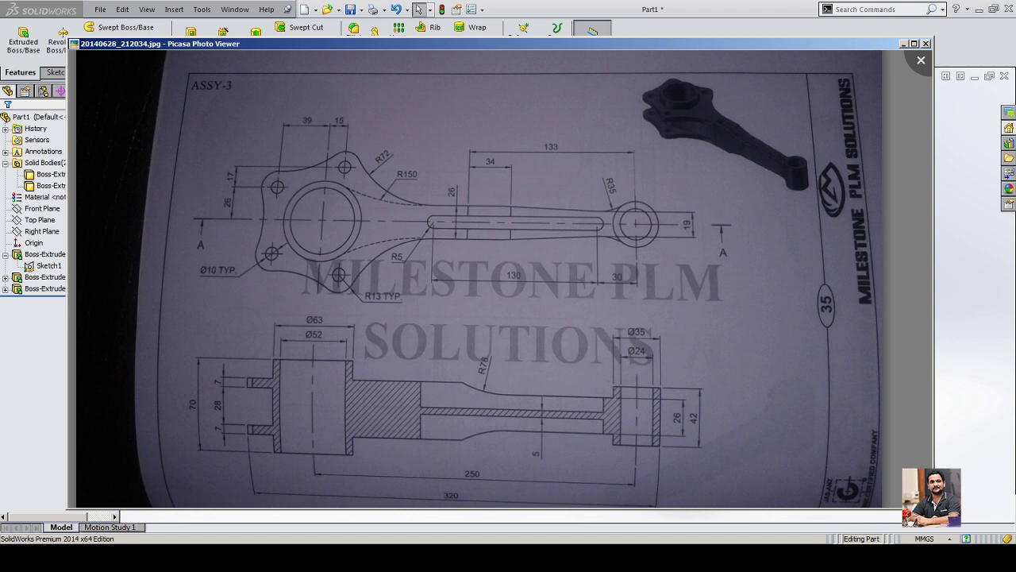
pyautogui.moveTo(482, 486)
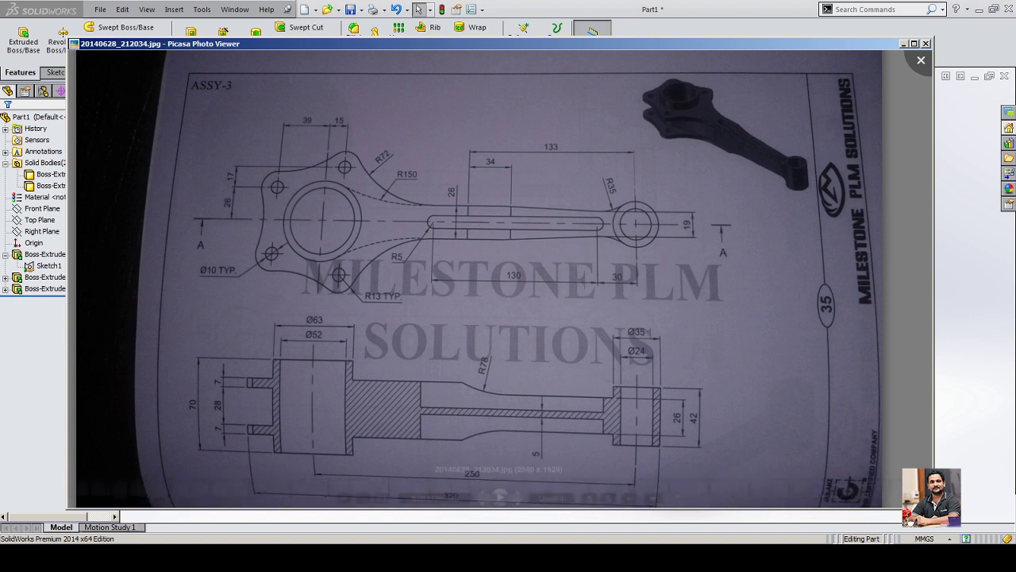
pyautogui.press('Escape')
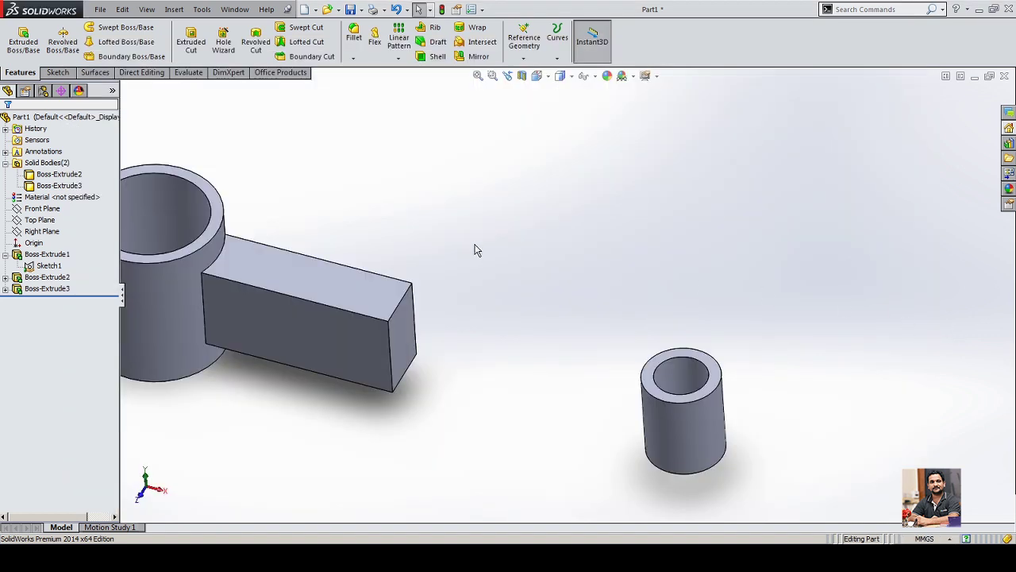
# Step: On the Top Plane, sketch a horizontal line about 30 mm long from the block's upper end corner and a sloped line about 87 mm to the small ring
pyautogui.click(48, 220)
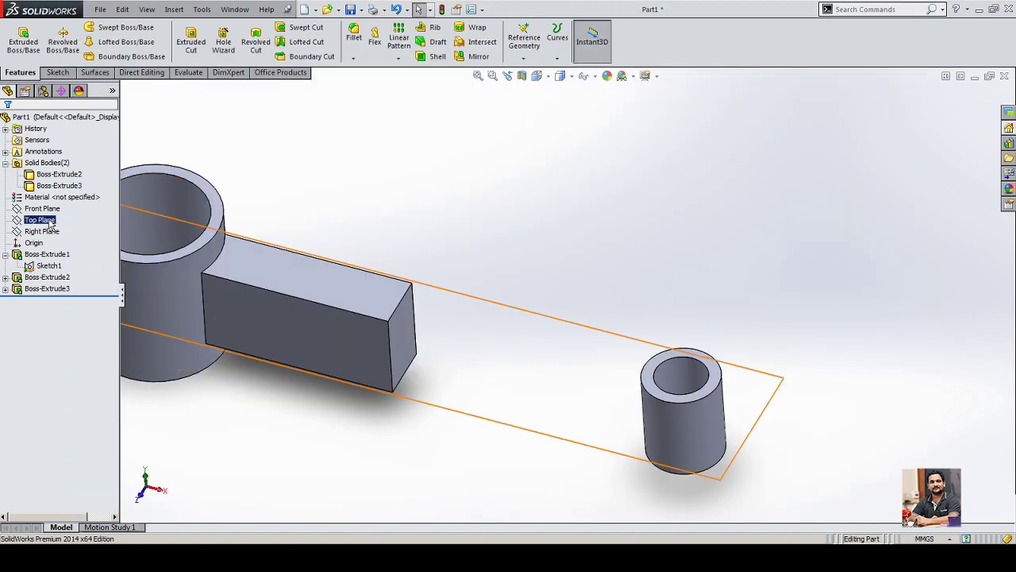
pyautogui.click(54, 200)
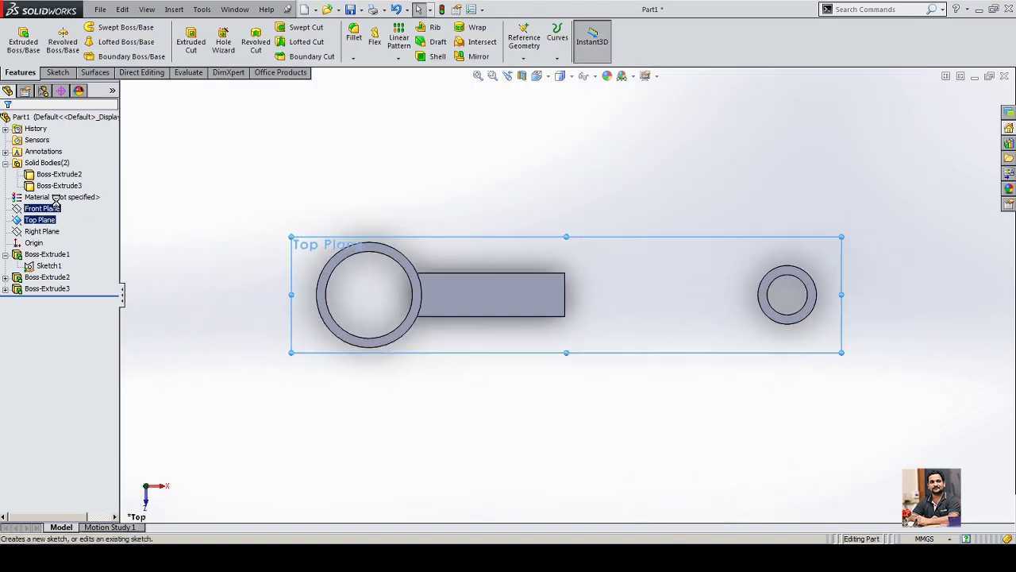
pyautogui.click(55, 201)
pyautogui.click(81, 29)
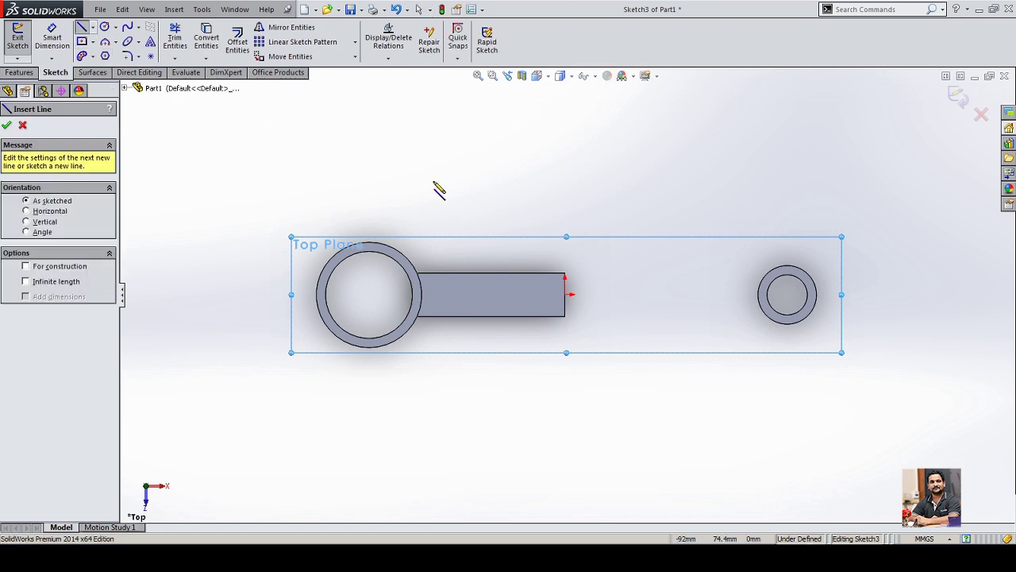
pyautogui.click(564, 273)
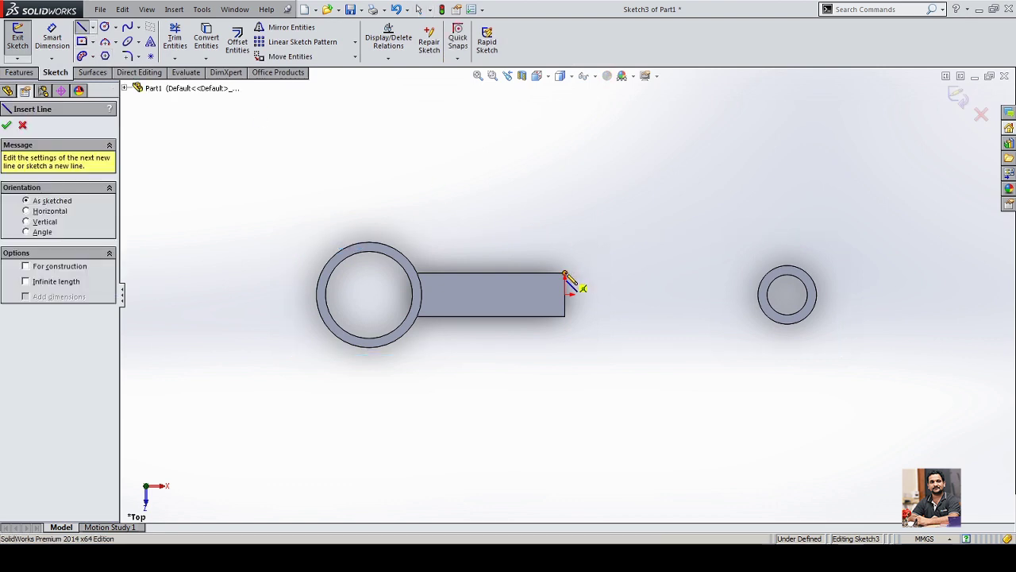
pyautogui.click(616, 272)
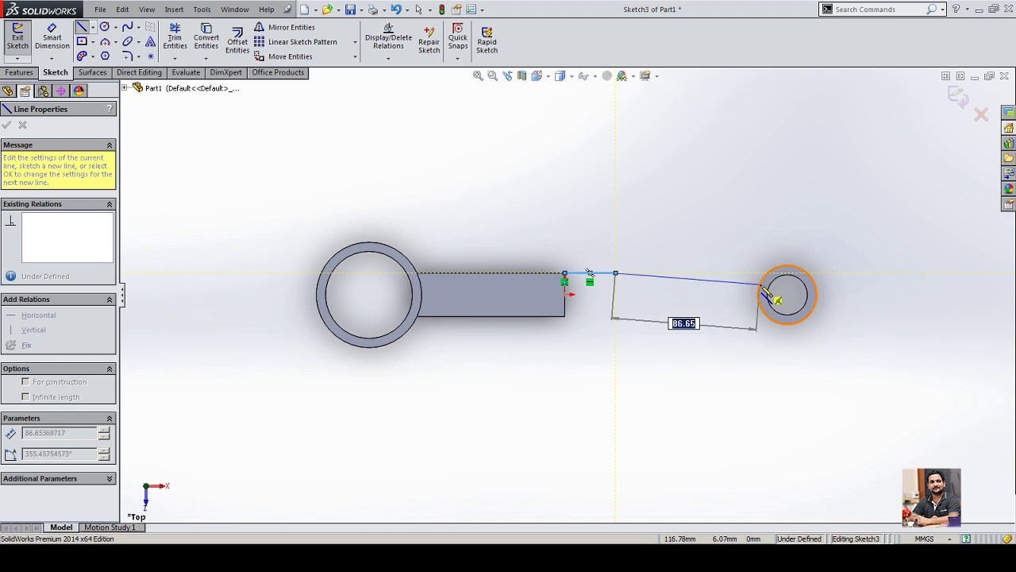
pyautogui.rightClick(705, 189)
pyautogui.click(722, 196)
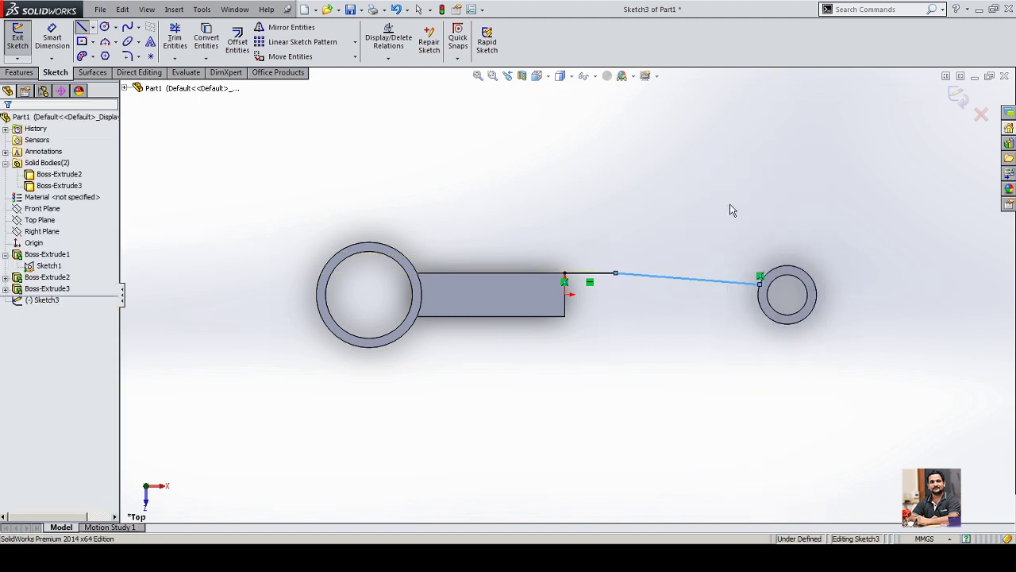
# Step: Convert the block's end edge into the sketch and draw the lower outline: a horizontal line about 30 mm long and a sloped line to the ring
pyautogui.scroll(-3, 681, 276)
pyautogui.click(384, 389)
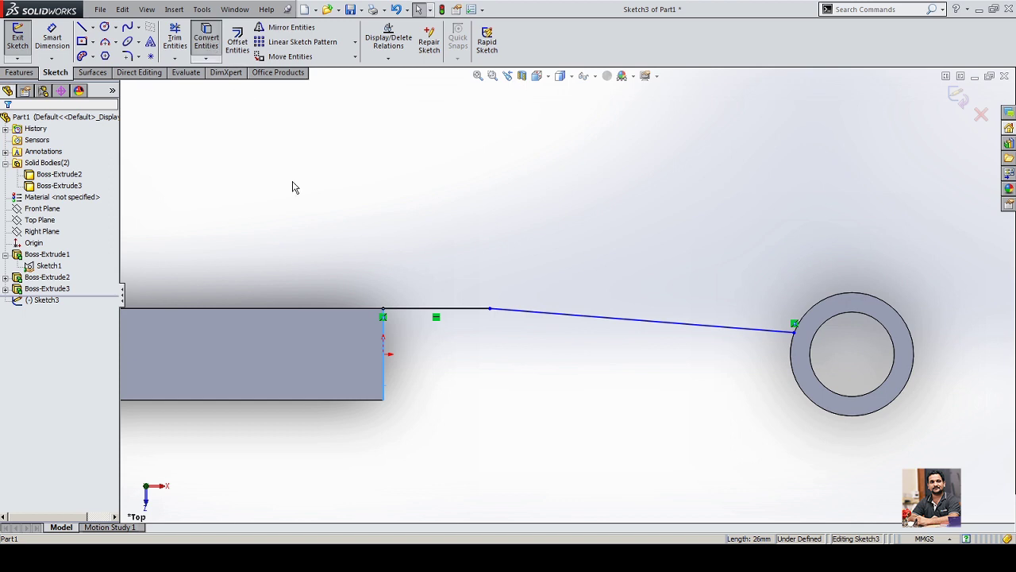
pyautogui.click(82, 29)
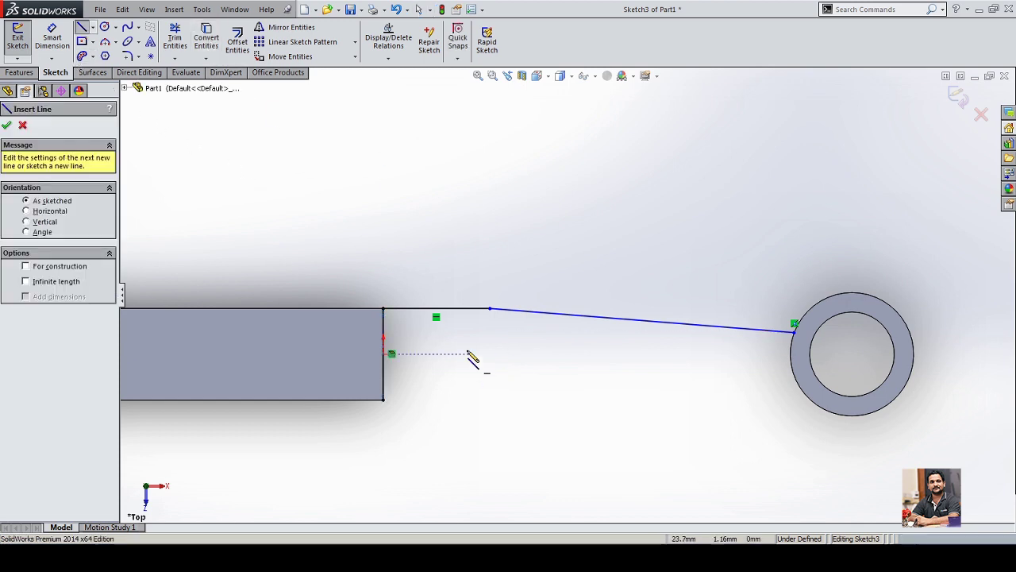
pyautogui.click(384, 401)
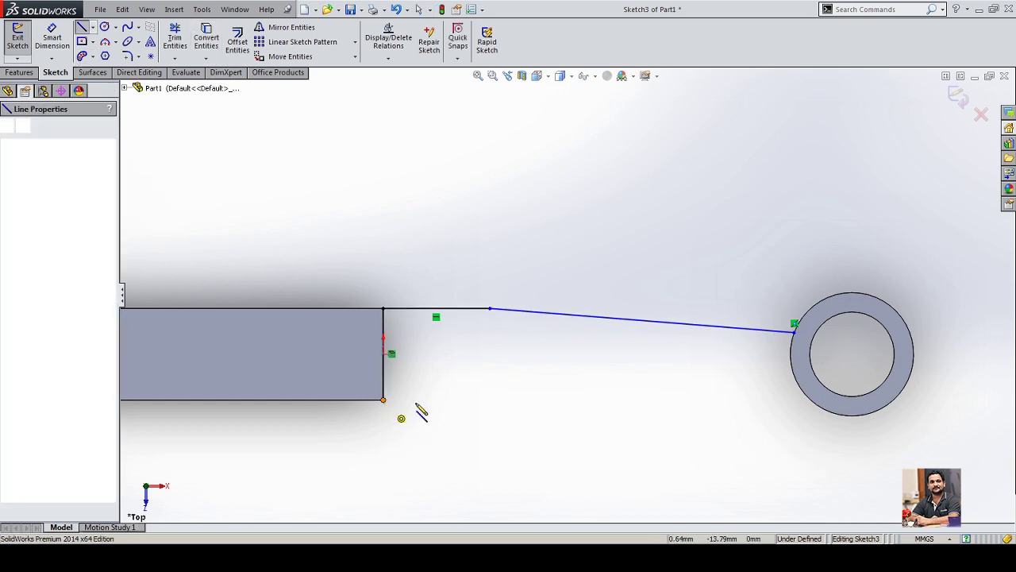
pyautogui.click(489, 399)
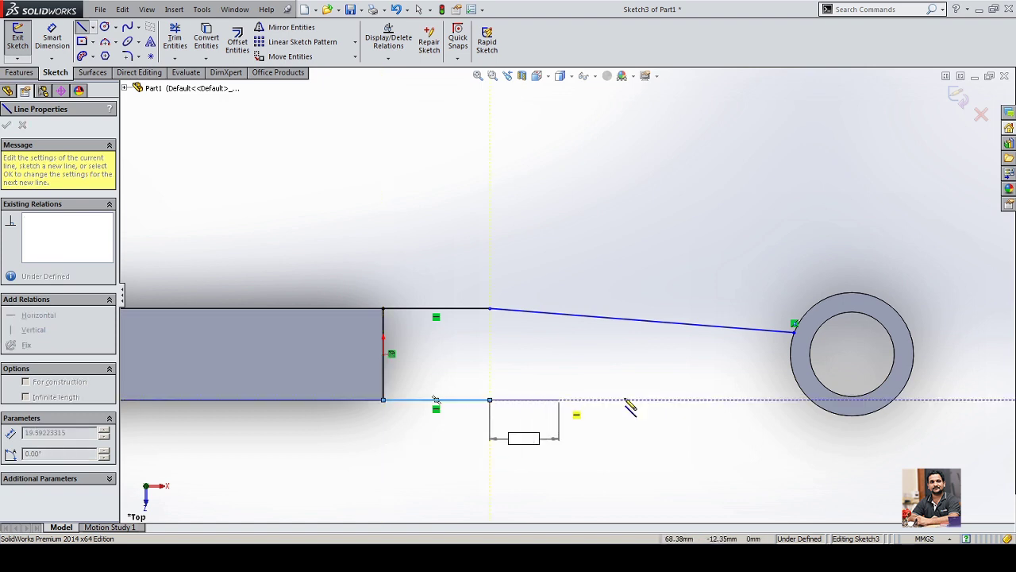
pyautogui.click(796, 378)
# Step: Join the ends of the two sloped lines at the small ring with a line about 11.5 mm long
pyautogui.scroll(-4, 797, 358)
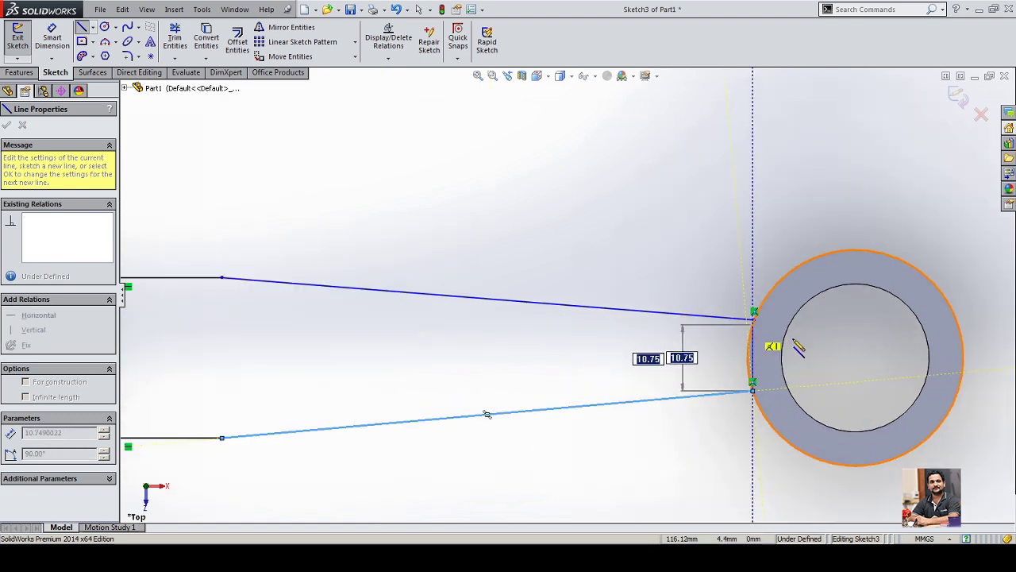
pyautogui.click(735, 307)
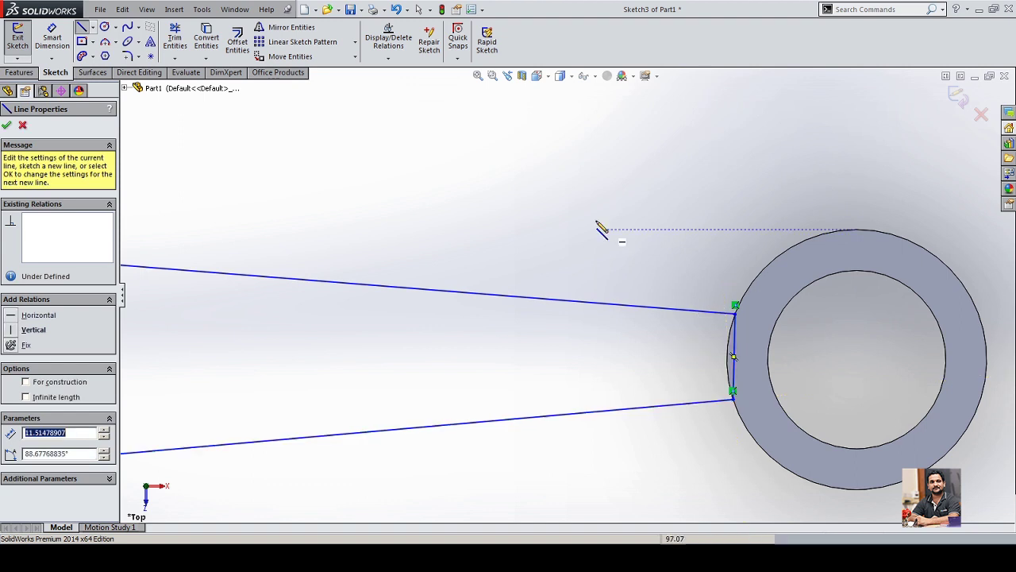
pyautogui.rightClick(591, 133)
pyautogui.click(623, 190)
# Step: Make the joining line at the small ring vertical and turn it into construction geometry
pyautogui.scroll(-3, 763, 371)
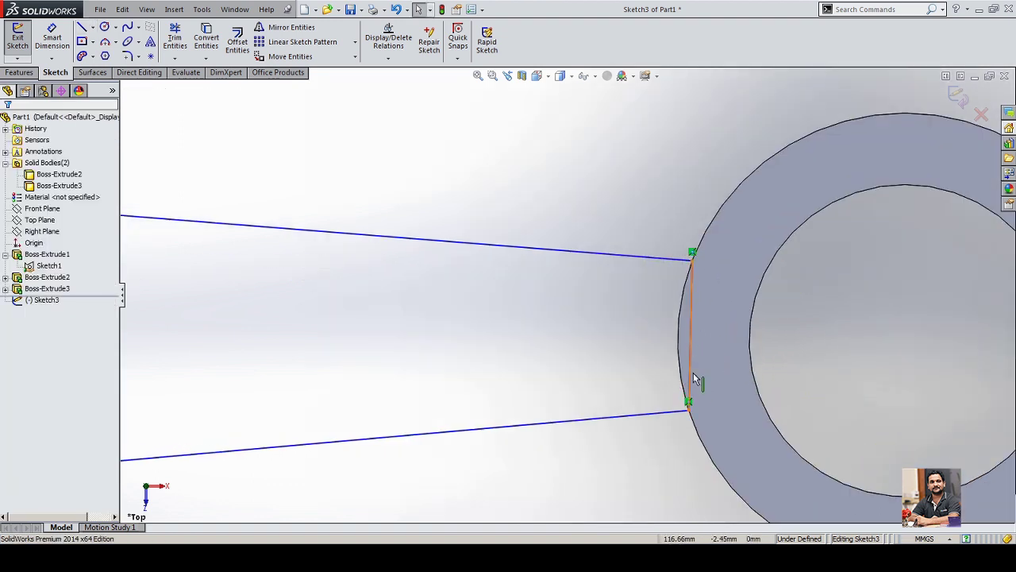
pyautogui.click(689, 349)
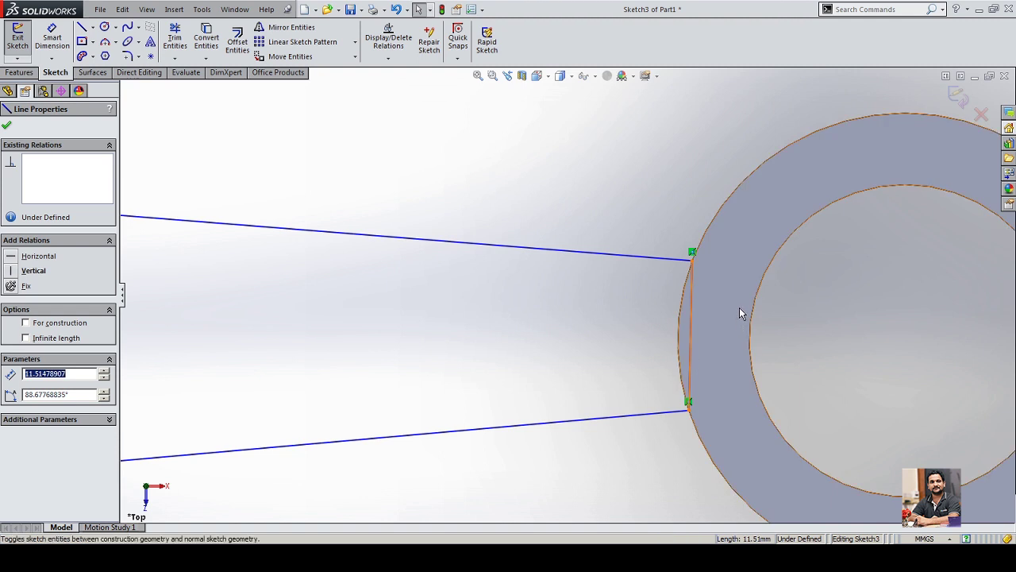
pyautogui.click(715, 314)
pyautogui.click(648, 340)
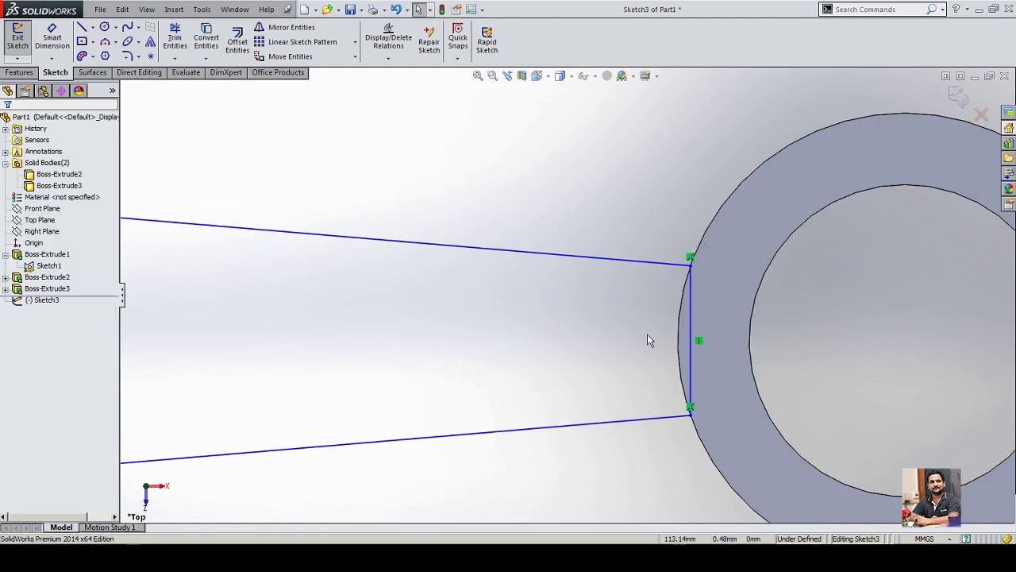
pyautogui.click(690, 324)
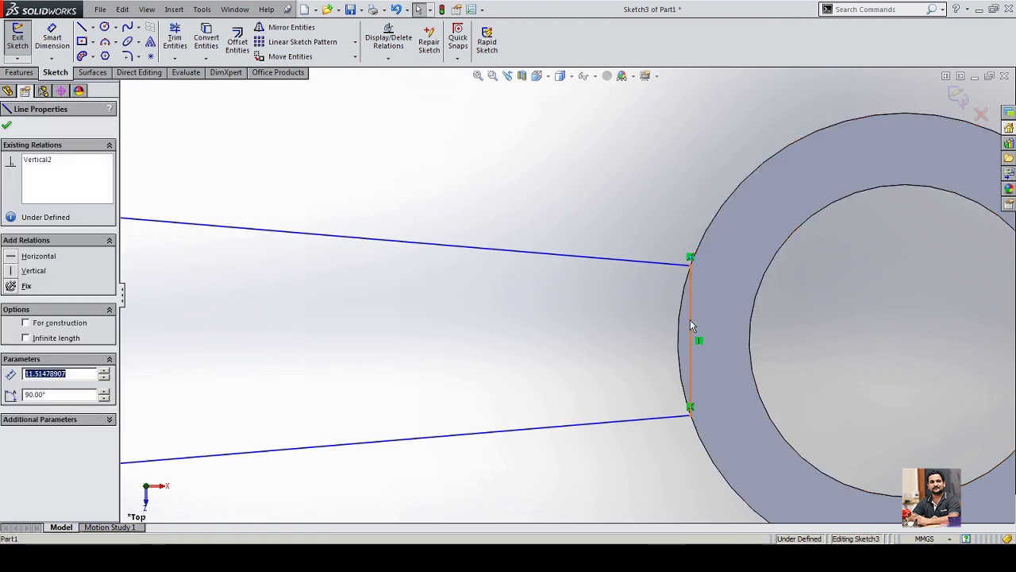
pyautogui.click(739, 288)
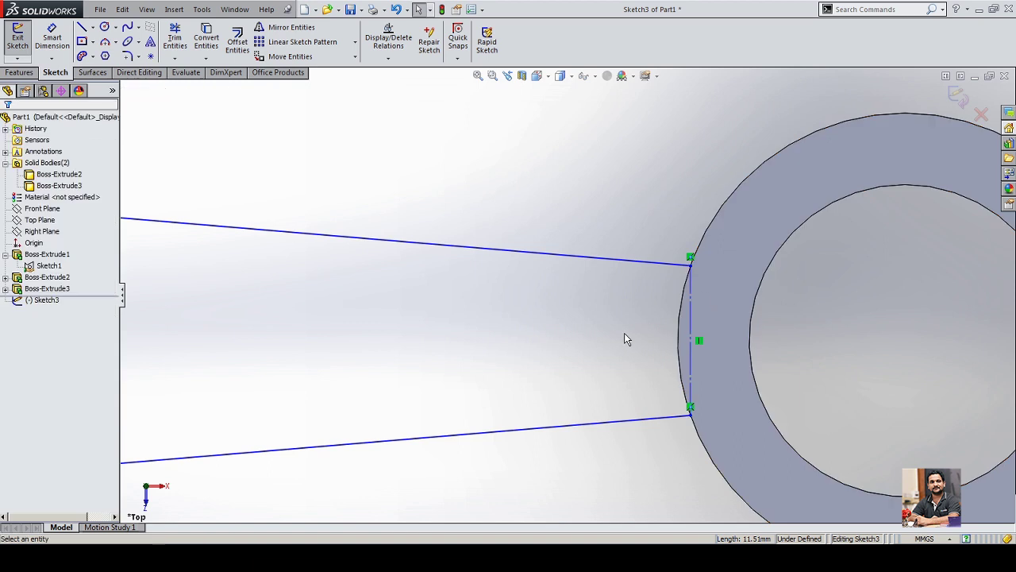
# Step: Convert the small ring's outer edge into the sketch and trim it to the short arc between the two sloped lines
pyautogui.click(677, 351)
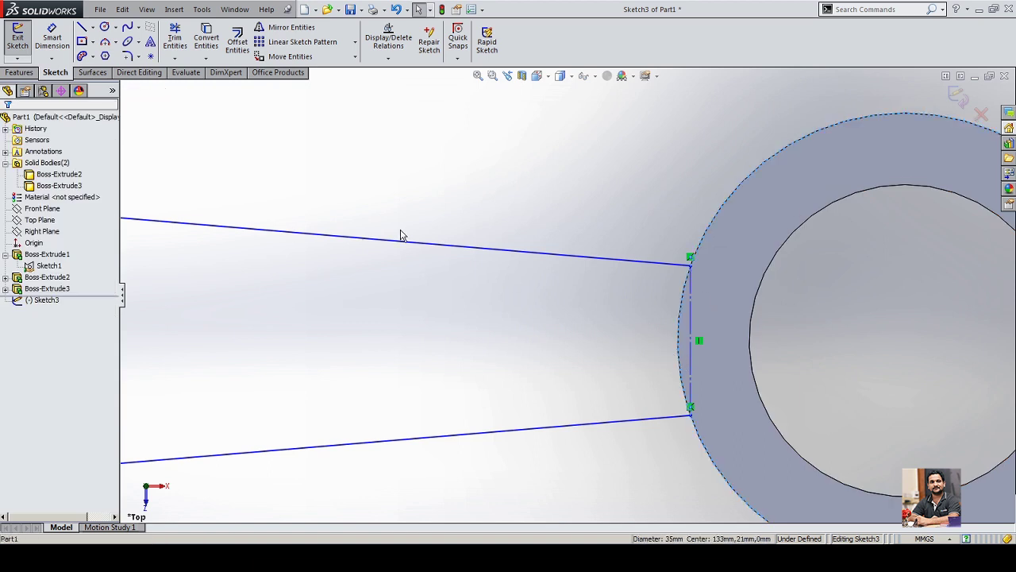
pyautogui.click(205, 38)
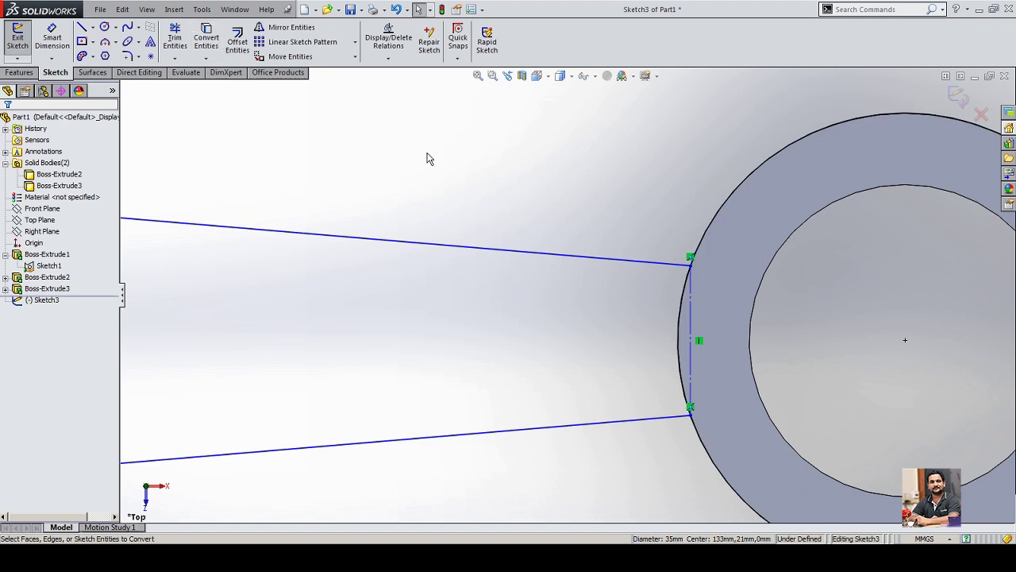
pyautogui.click(175, 40)
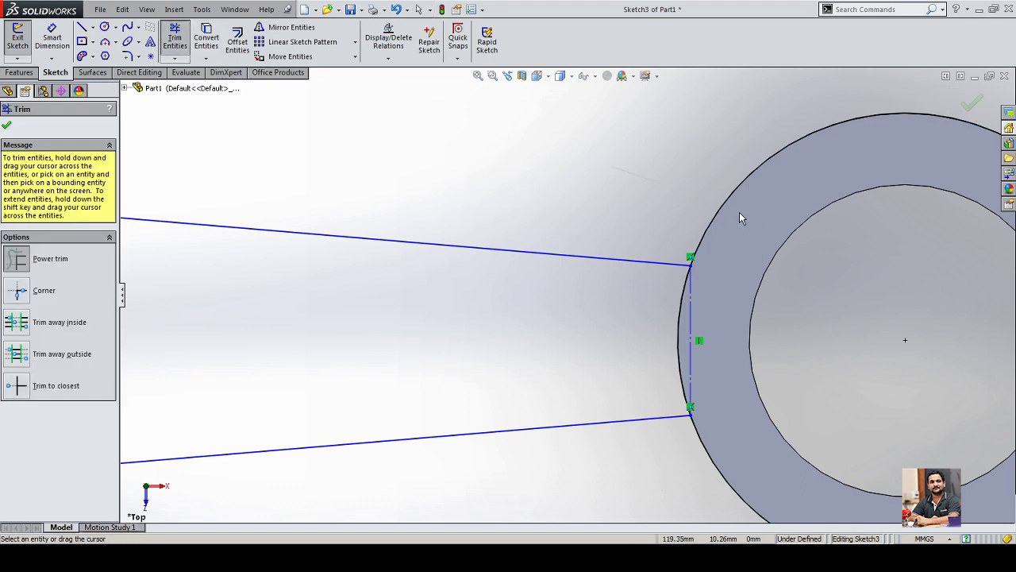
pyautogui.rightClick(560, 125)
pyautogui.click(585, 152)
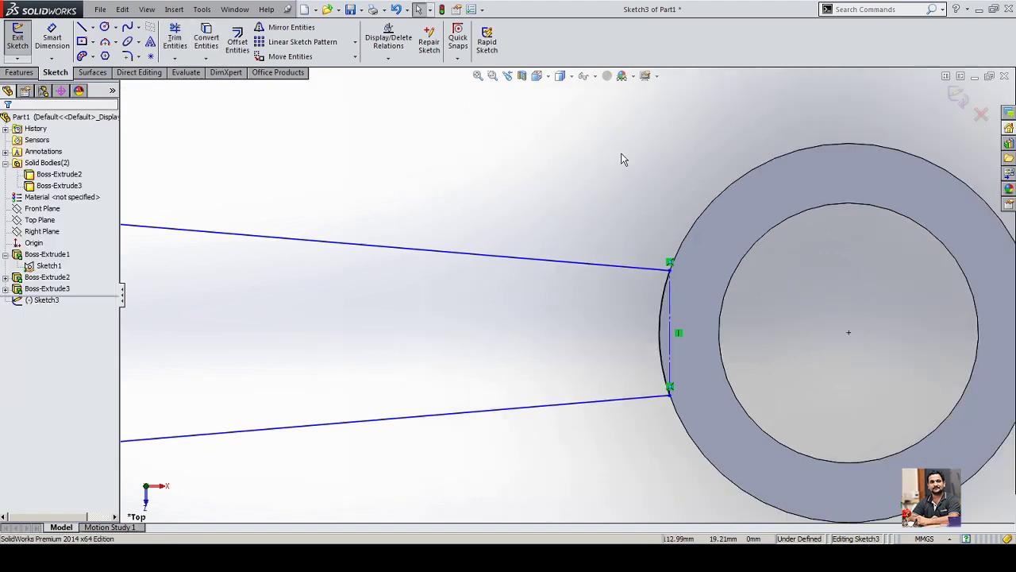
# Step: Add an Equal relation between the upper and lower horizontal lines
pyautogui.scroll(5, 806, 215)
pyautogui.scroll(-3, 378, 436)
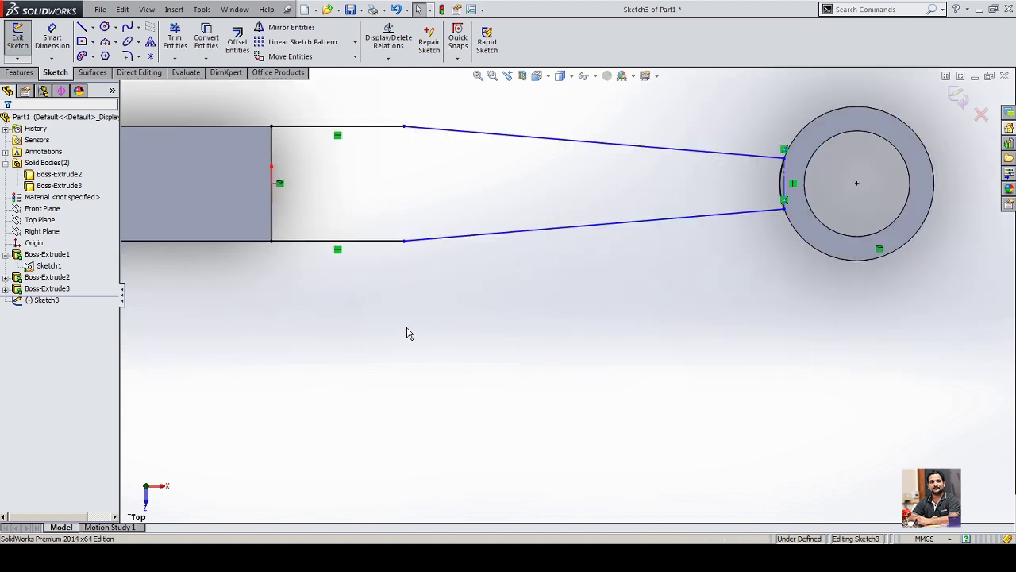
pyautogui.click(379, 135)
pyautogui.keyDown('ctrl'); pyautogui.click(381, 241); pyautogui.keyUp('ctrl')
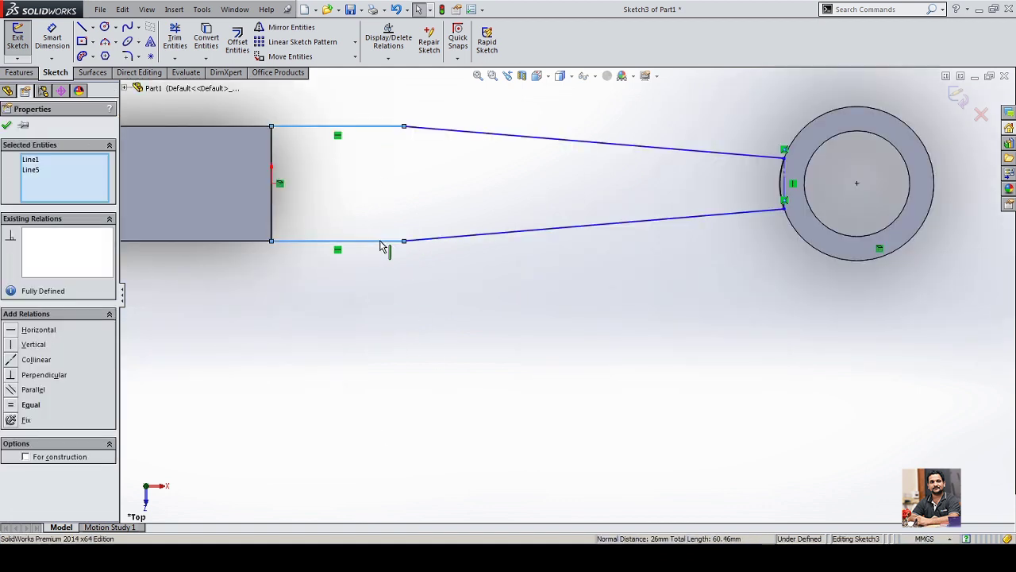
pyautogui.click(30, 404)
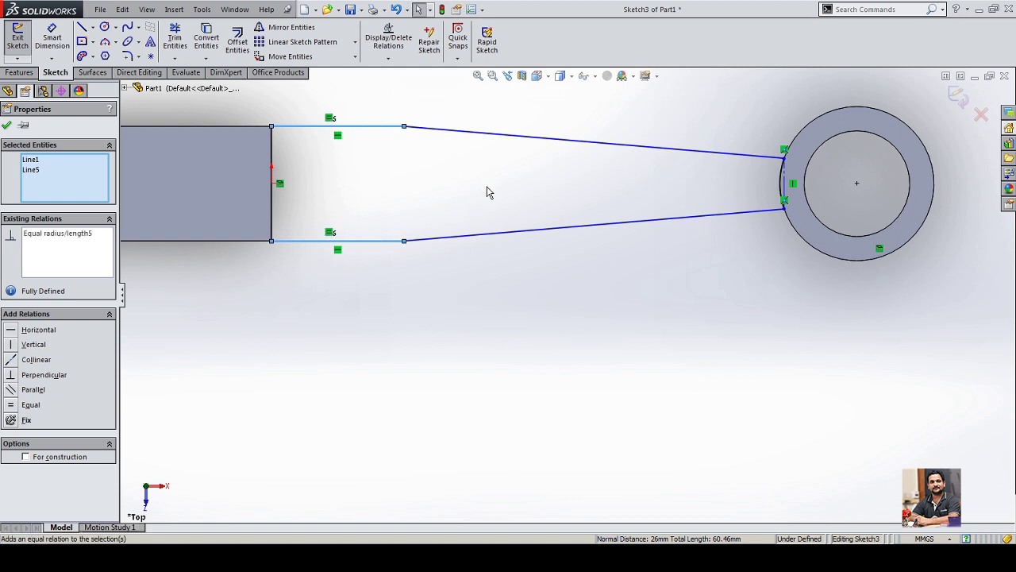
pyautogui.click(516, 306)
pyautogui.scroll(3, 512, 200)
pyautogui.scroll(-3, 580, 347)
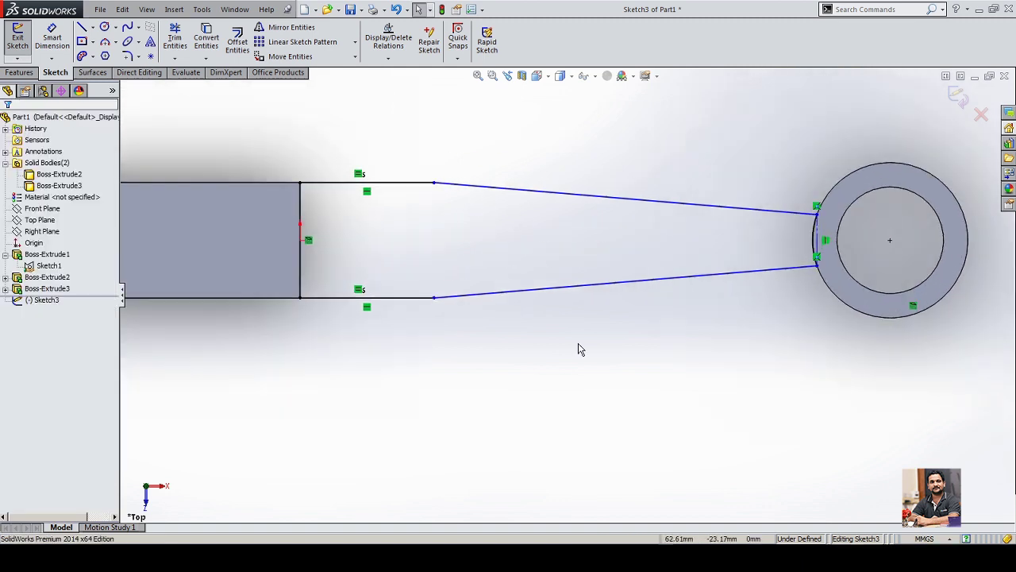
# Step: Dimension the upper horizontal line between the arm block and the sloped line to 34 mm
pyautogui.scroll(-2, 837, 288)
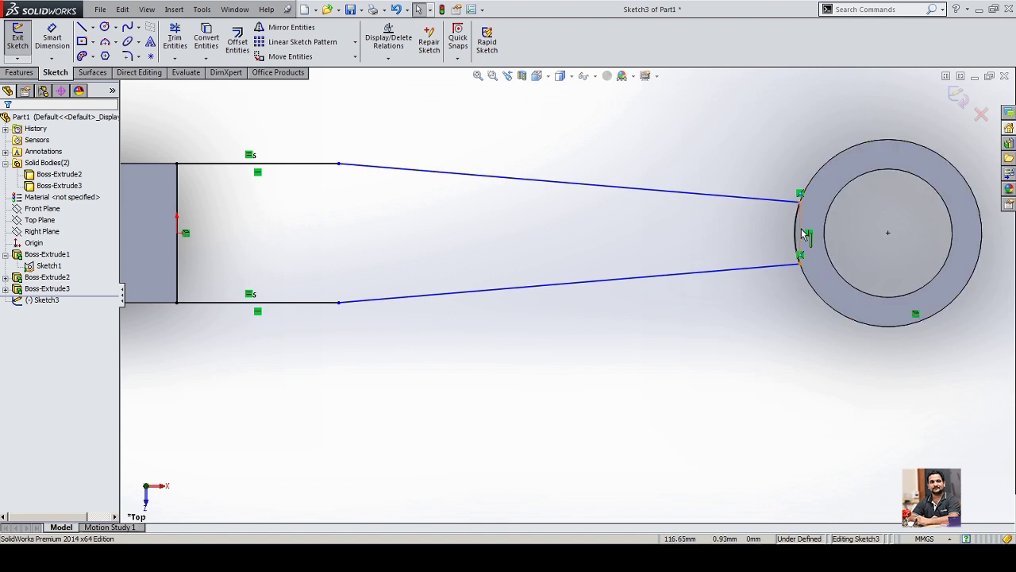
pyautogui.scroll(3, 822, 352)
pyautogui.press('d')
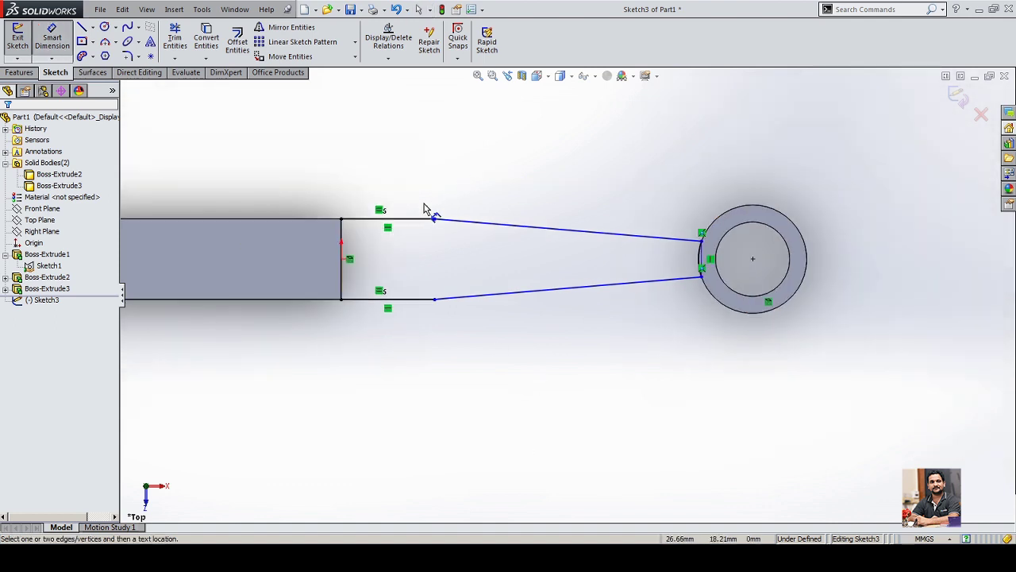
pyautogui.click(414, 219)
pyautogui.click(402, 179)
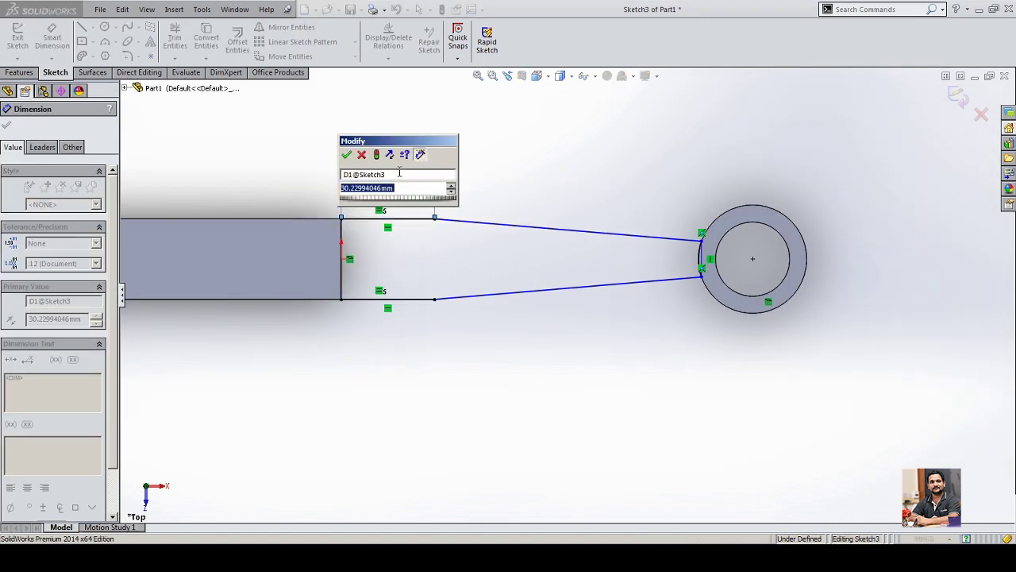
pyautogui.write('34')
pyautogui.press('Return')
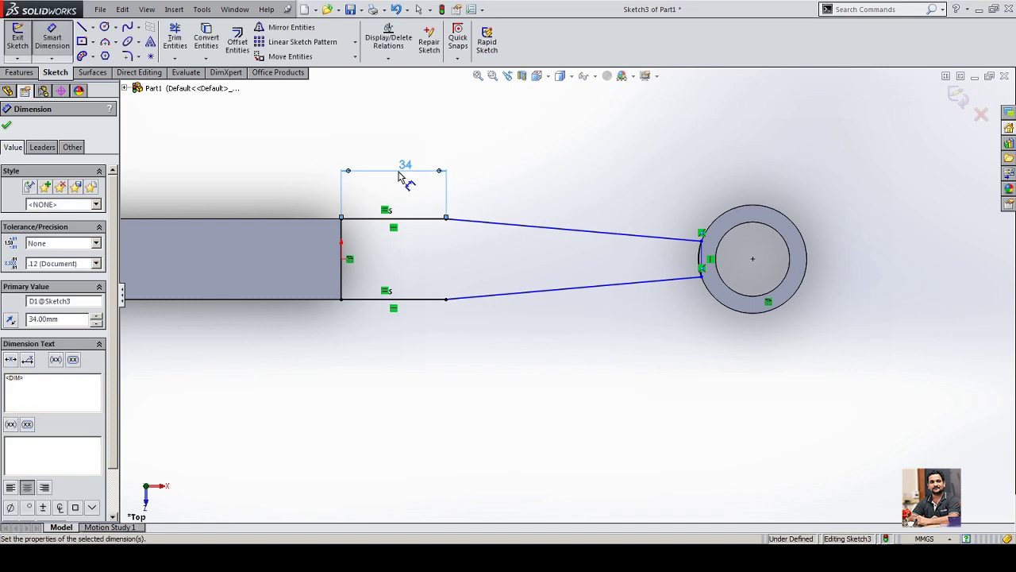
# Step: Dimension the vertical construction line at the small ring to 19 mm and exit the sketch
pyautogui.scroll(-5, 727, 290)
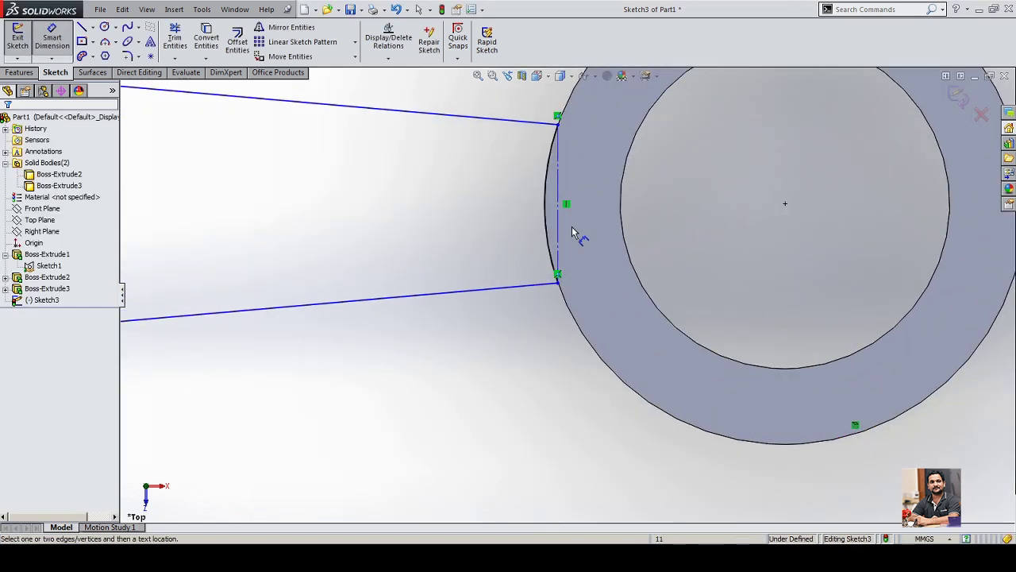
pyautogui.click(561, 234)
pyautogui.click(707, 199)
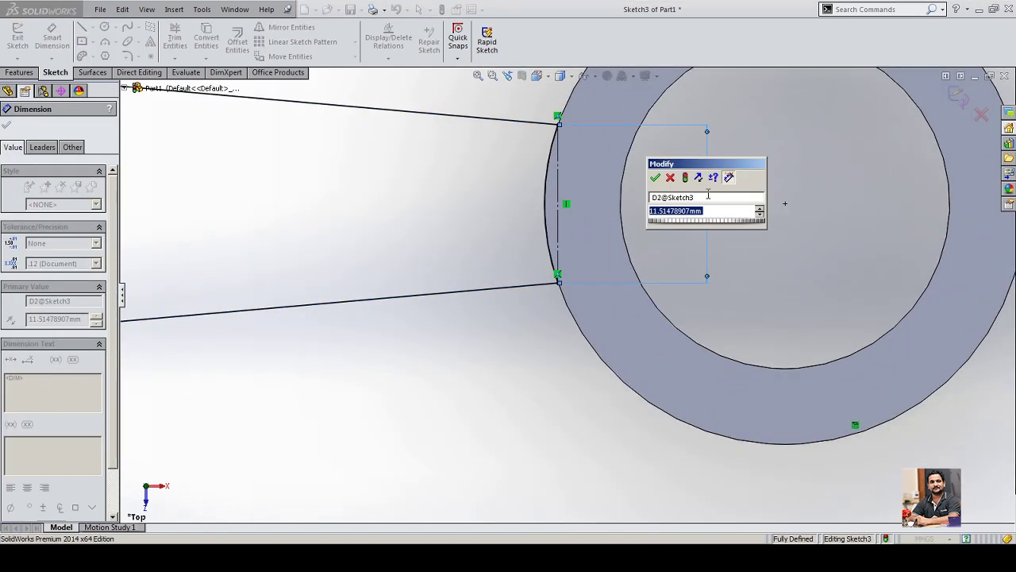
pyautogui.write('19')
pyautogui.press('Return')
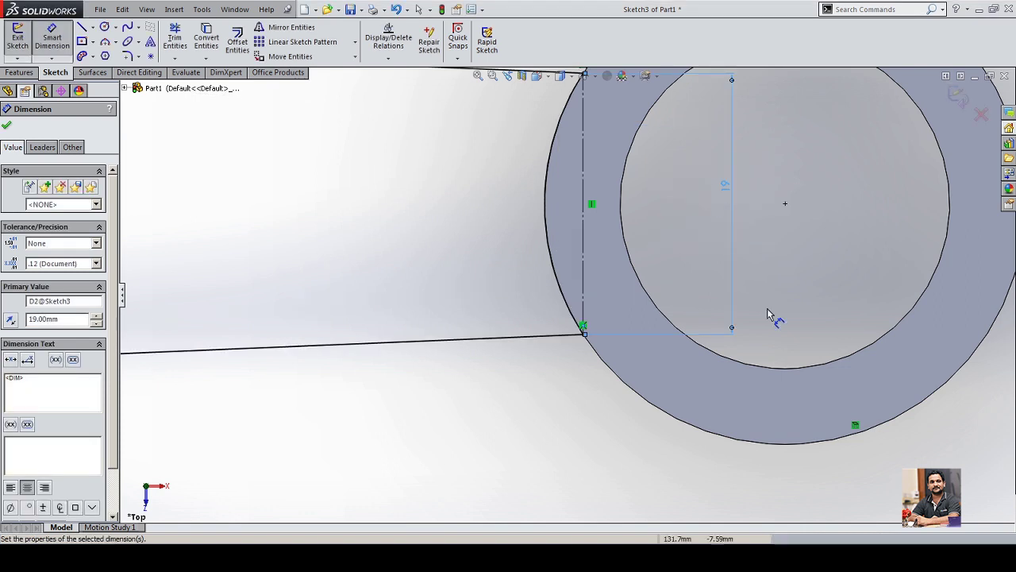
pyautogui.scroll(5, 768, 313)
pyautogui.scroll(-5, 390, 310)
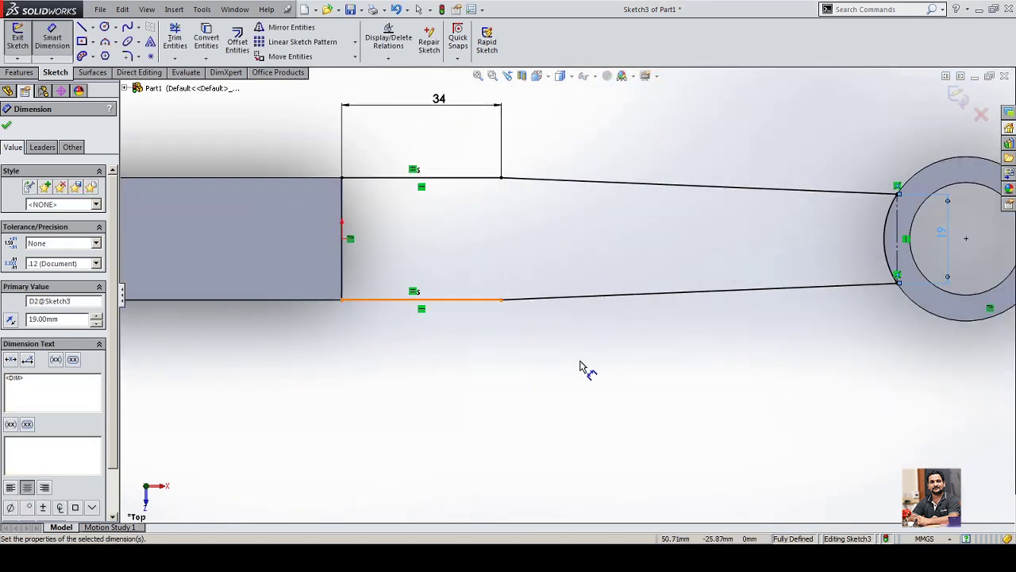
pyautogui.moveTo(591, 395); pyautogui.dragTo(619, 313, button='middle')
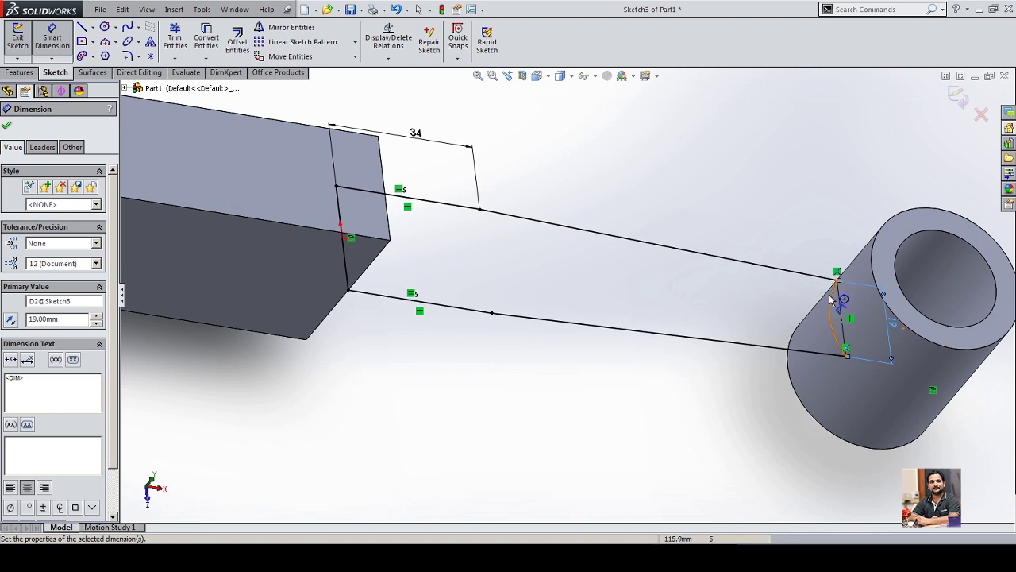
pyautogui.moveTo(768, 393); pyautogui.dragTo(574, 404, button='middle')
pyautogui.rightClick(652, 223)
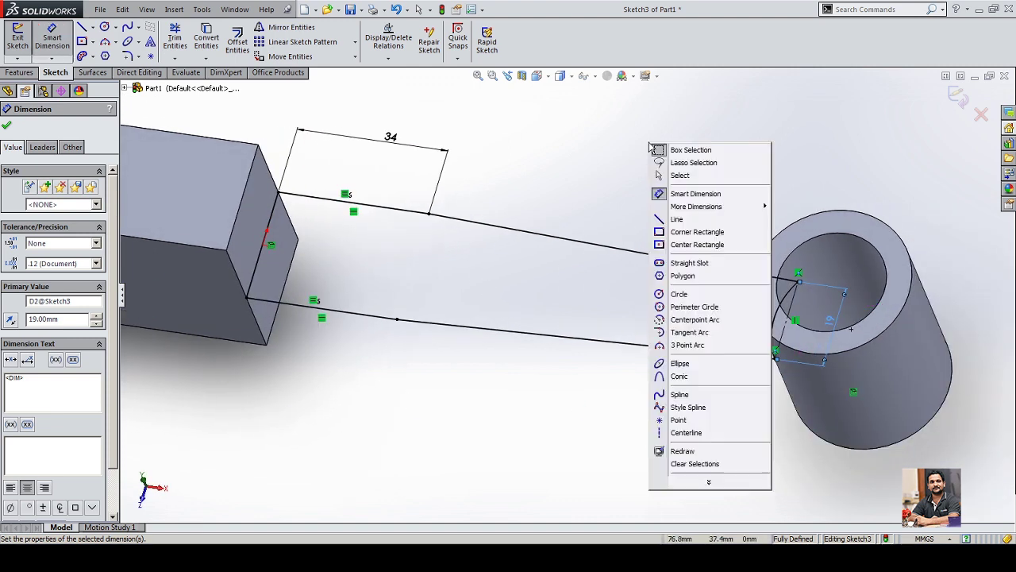
pyautogui.click(702, 176)
pyautogui.click(959, 95)
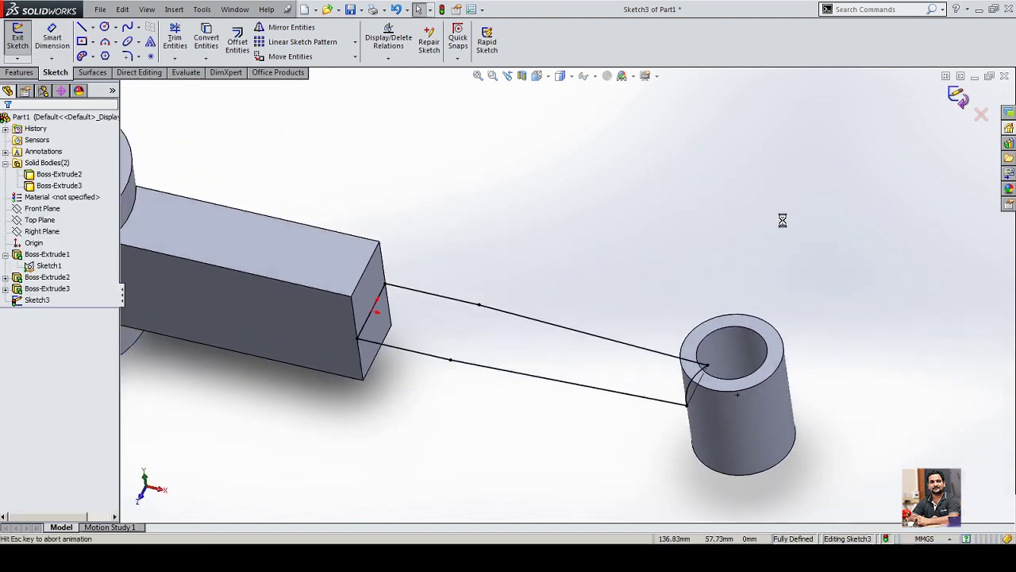
# Step: Extrude the tapered profile 26 mm with the Mid Plane end condition, merging it with the existing bodies
pyautogui.moveTo(599, 299); pyautogui.dragTo(560, 301, button='middle')
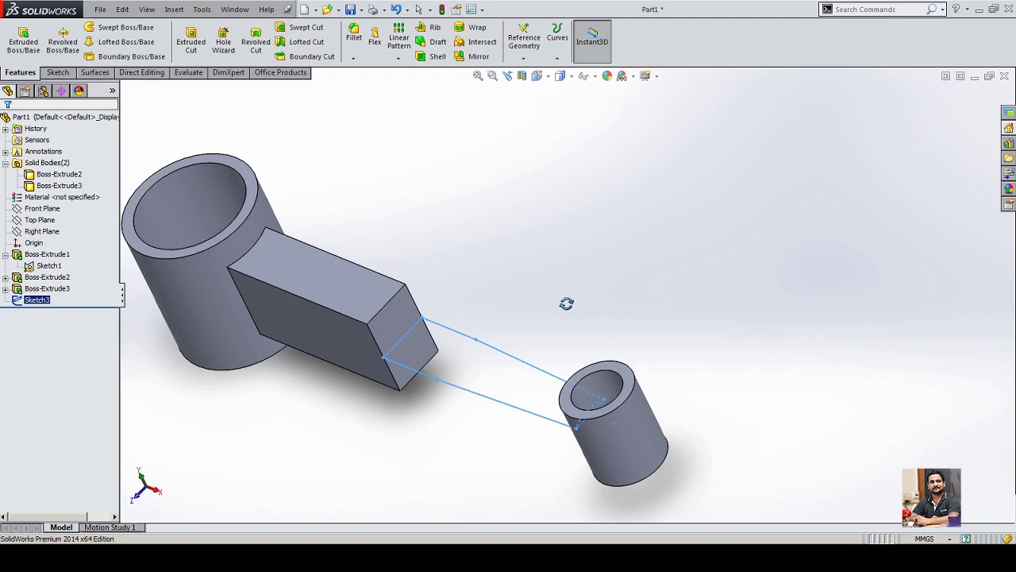
pyautogui.click(23, 42)
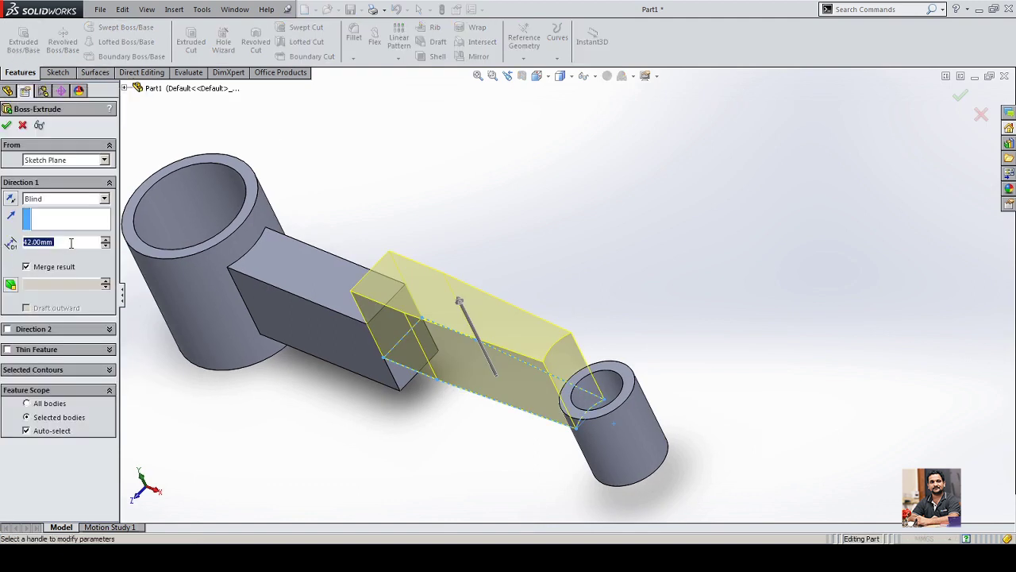
pyautogui.write('26')
pyautogui.press('Return')
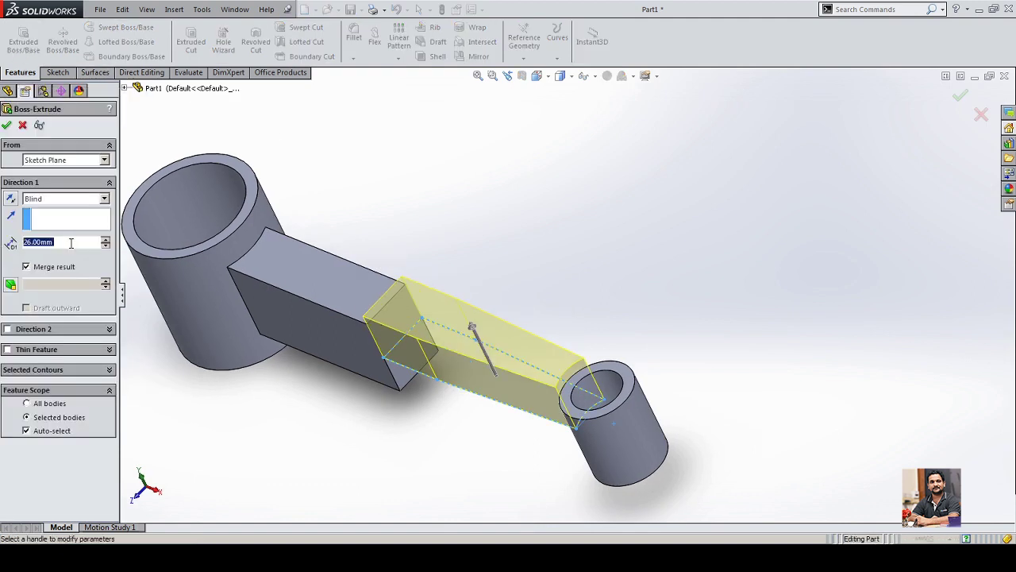
pyautogui.click(82, 200)
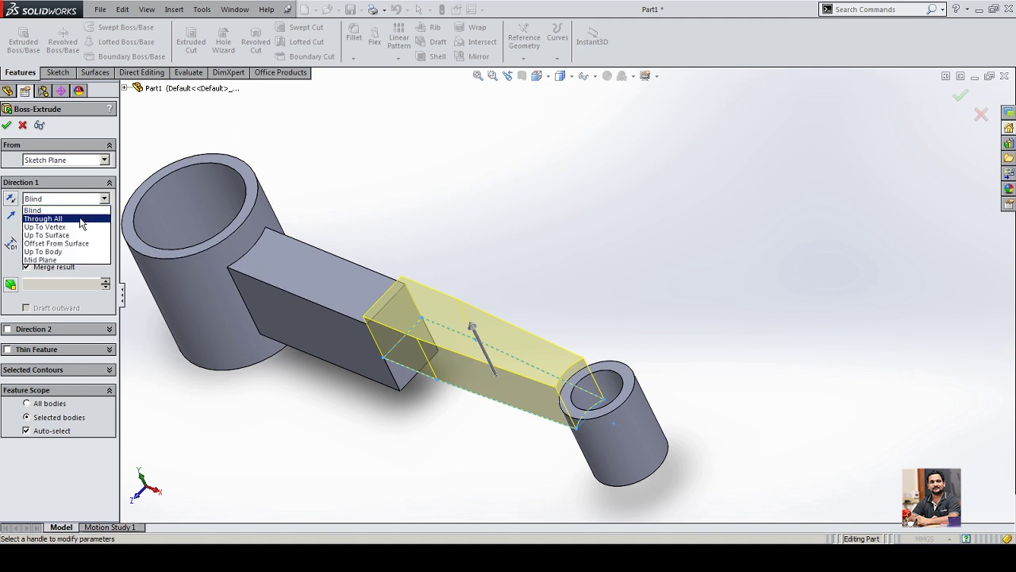
pyautogui.click(57, 262)
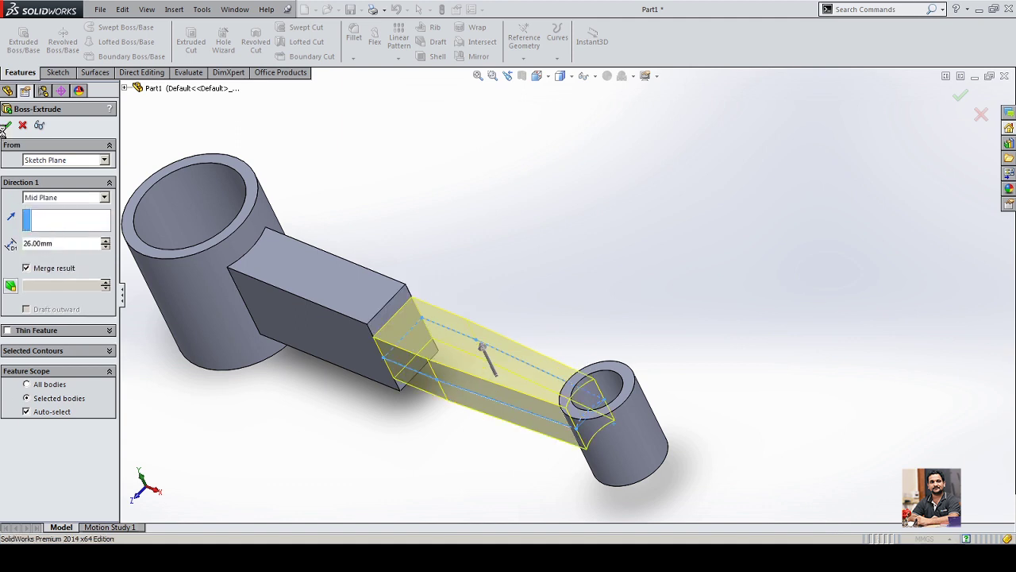
pyautogui.click(6, 125)
# Step: Examine the joined arm from several angles, including the step between the block and the tapered section
pyautogui.moveTo(275, 422); pyautogui.dragTo(291, 444, button='middle')
pyautogui.scroll(3, 525, 269)
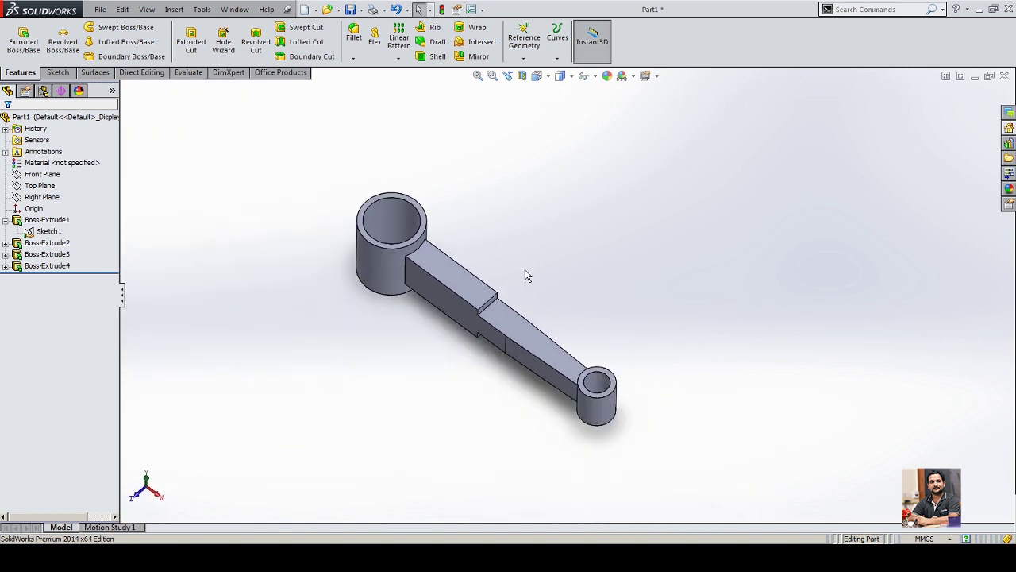
pyautogui.moveTo(524, 269); pyautogui.dragTo(532, 340, button='middle')
pyautogui.scroll(-4, 519, 313)
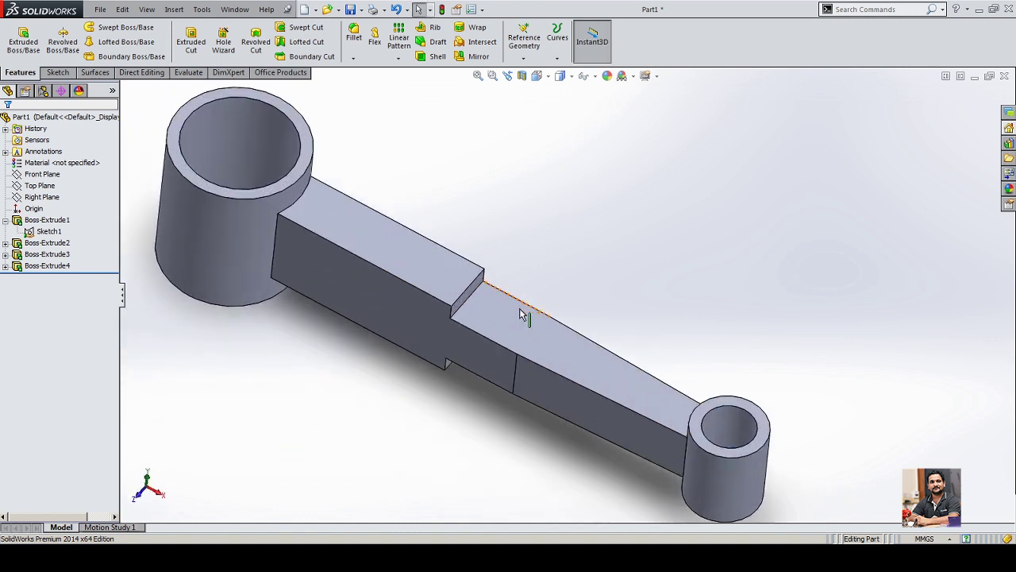
pyautogui.moveTo(513, 307)
pyautogui.mouseDown(button='middle')
pyautogui.moveTo(486, 320)
pyautogui.moveTo(494, 290)
pyautogui.moveTo(502, 307)
pyautogui.moveTo(501, 296)
pyautogui.mouseUp(button='middle')
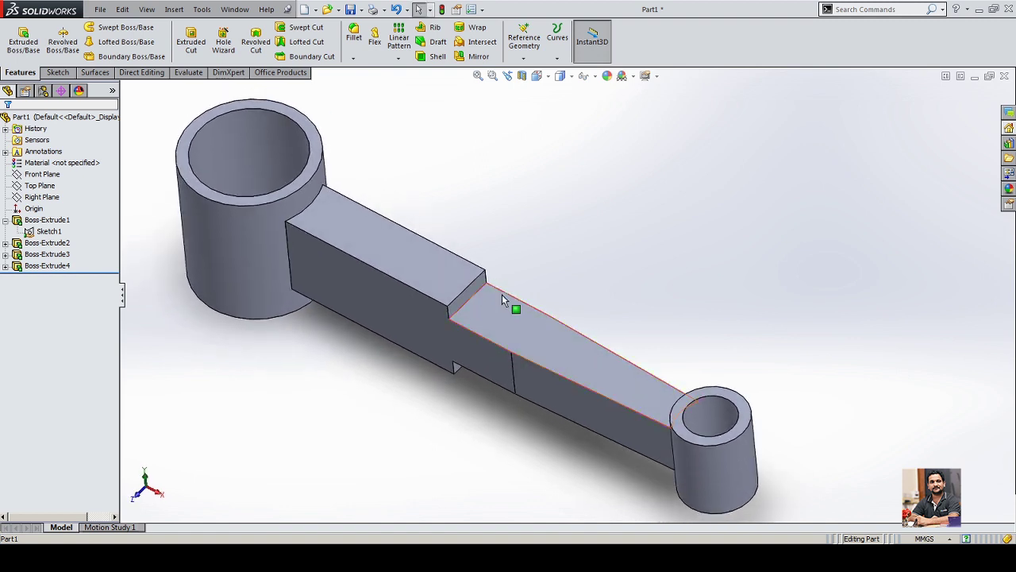
pyautogui.scroll(1, 425, 319)
pyautogui.moveTo(425, 319); pyautogui.dragTo(367, 305, button='middle')
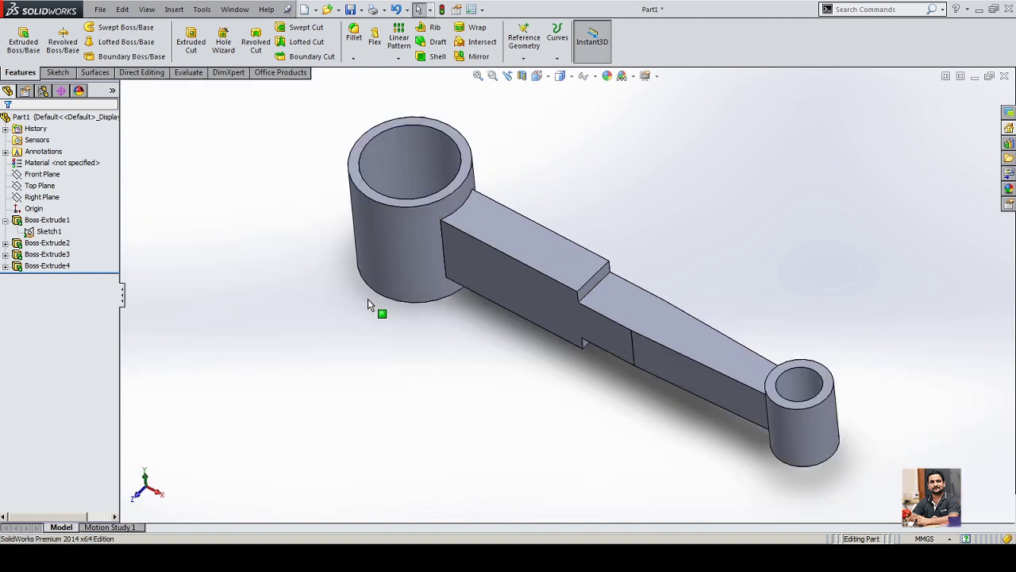
pyautogui.scroll(-1, 718, 166)
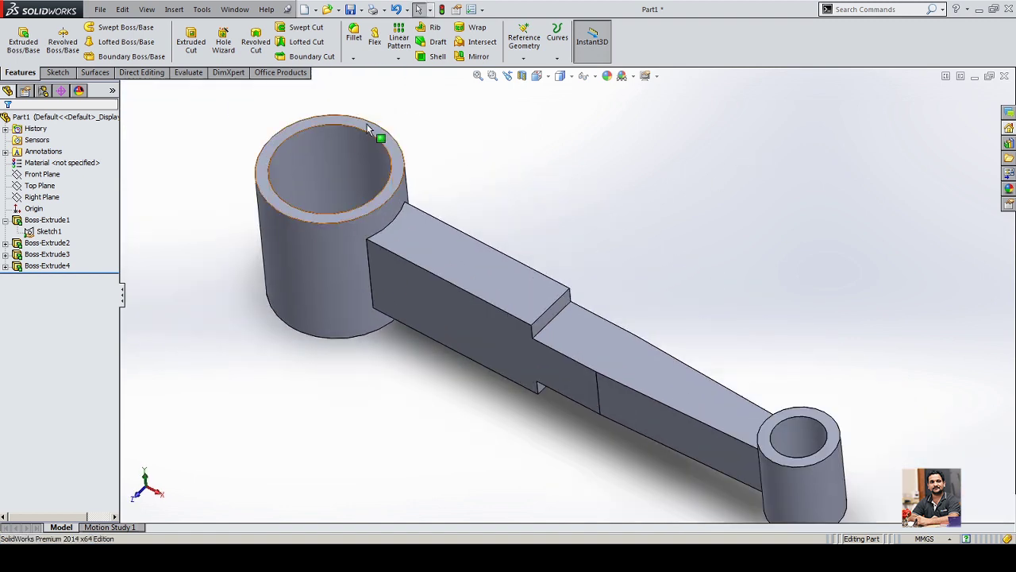
# Step: Set up a constant-size, multiple-radius fillet of 150 mm on the two vertical edges where the arm block meets the large boss
pyautogui.click(354, 36)
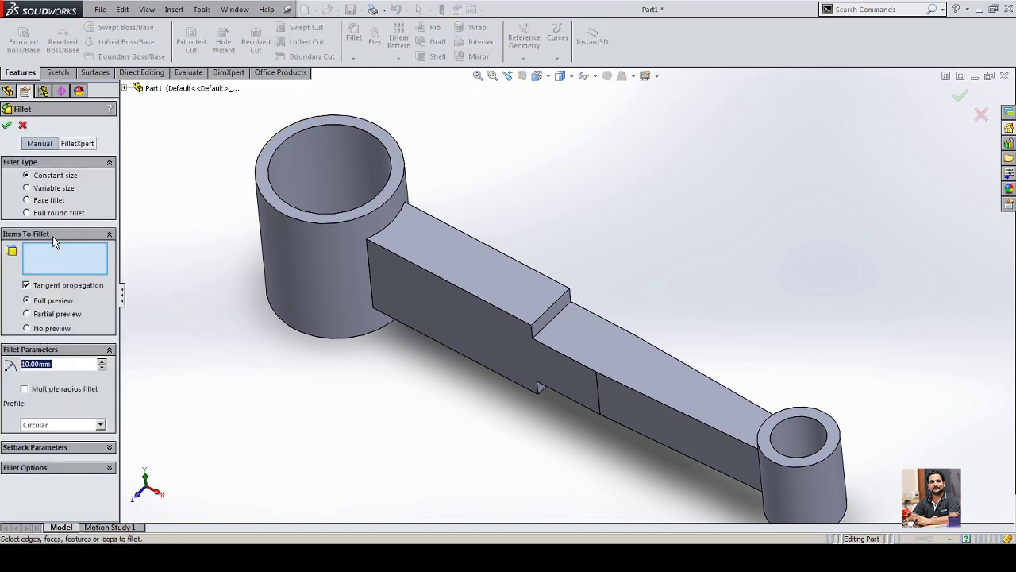
pyautogui.click(30, 178)
pyautogui.click(24, 389)
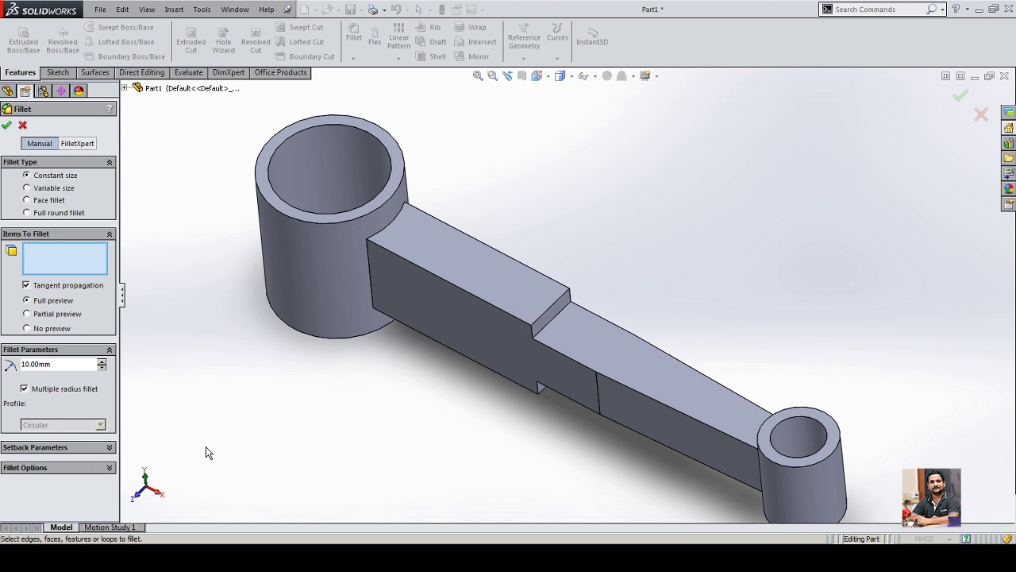
pyautogui.write('150')
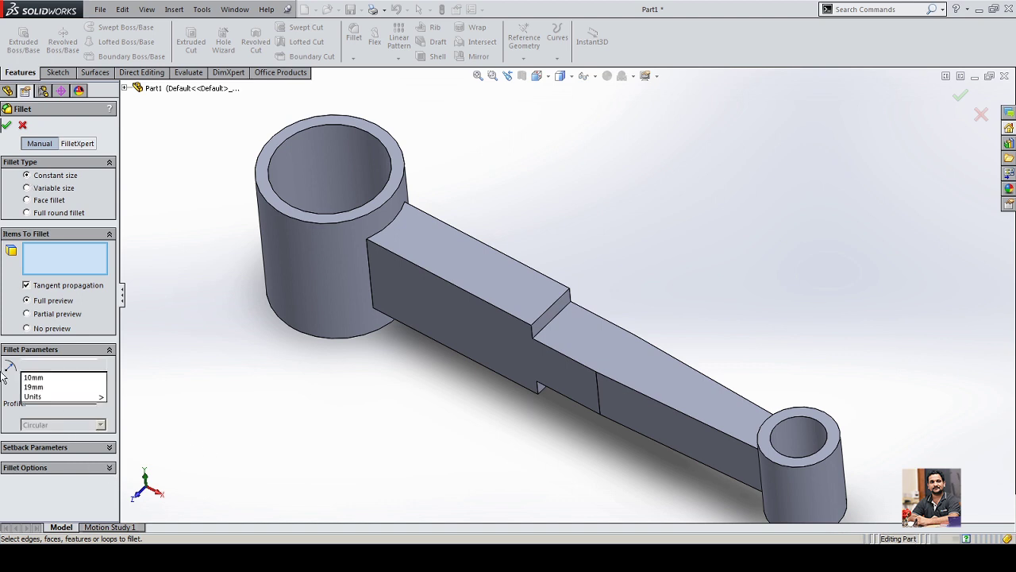
pyautogui.press('Return')
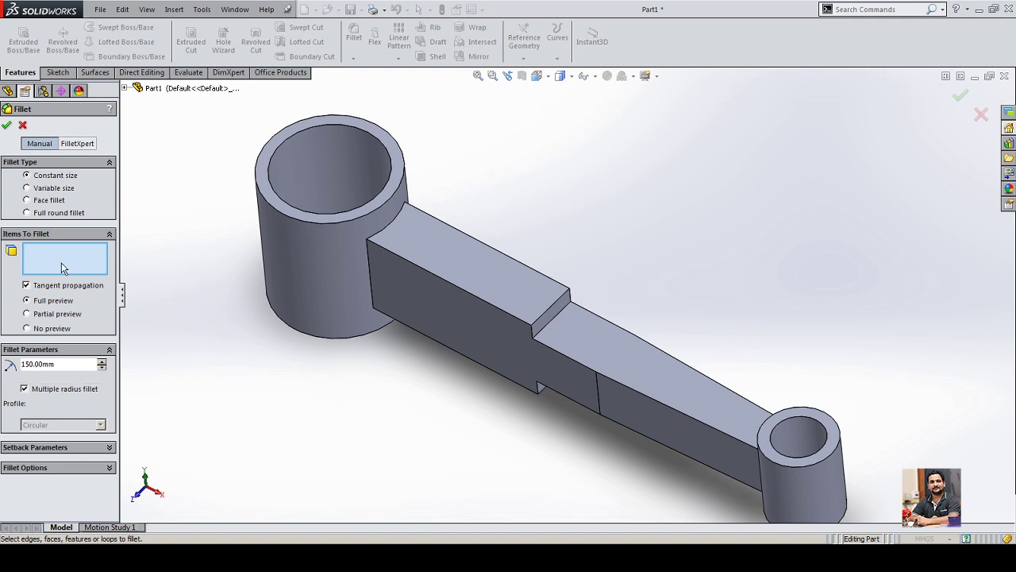
pyautogui.click(371, 283)
pyautogui.moveTo(372, 283); pyautogui.dragTo(283, 371, button='middle')
pyautogui.click(325, 279)
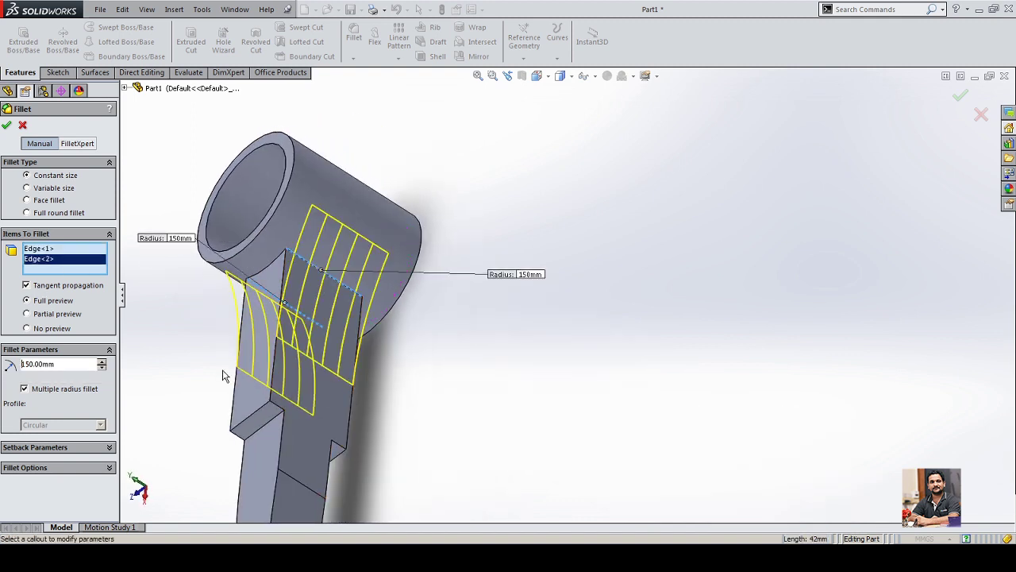
# Step: Add the inner step edges on the top and underside of the arm to the fillet with a 78 mm radius
pyautogui.moveTo(325, 279); pyautogui.dragTo(308, 315, button='middle')
pyautogui.scroll(3, 370, 367)
pyautogui.scroll(4, 448, 373)
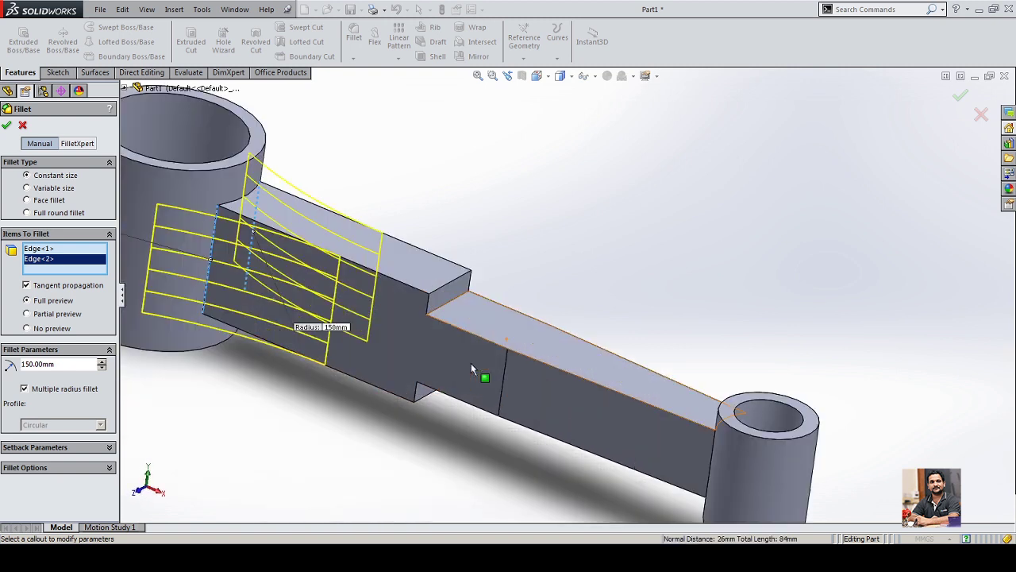
pyautogui.click(443, 304)
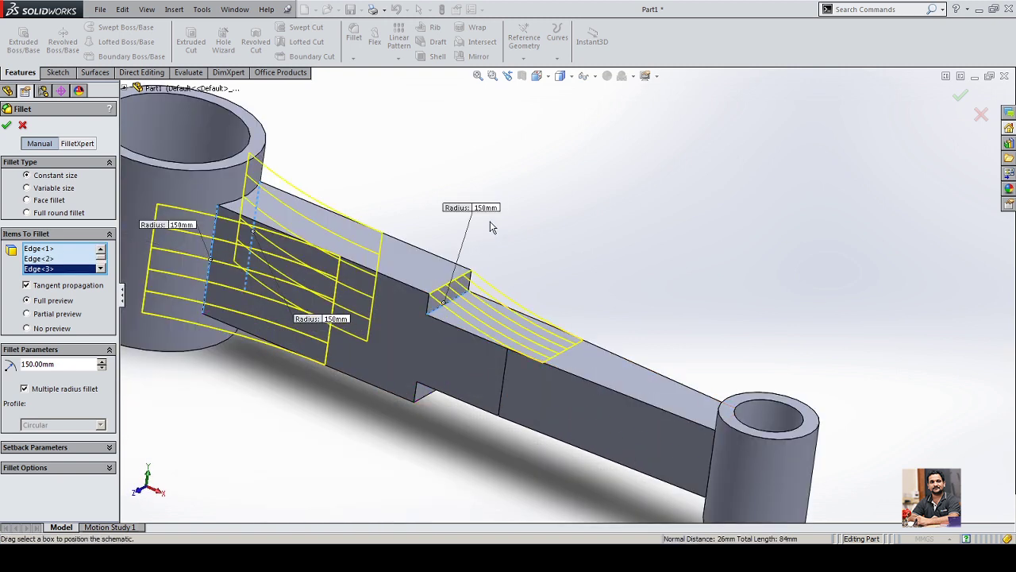
pyautogui.click(487, 208)
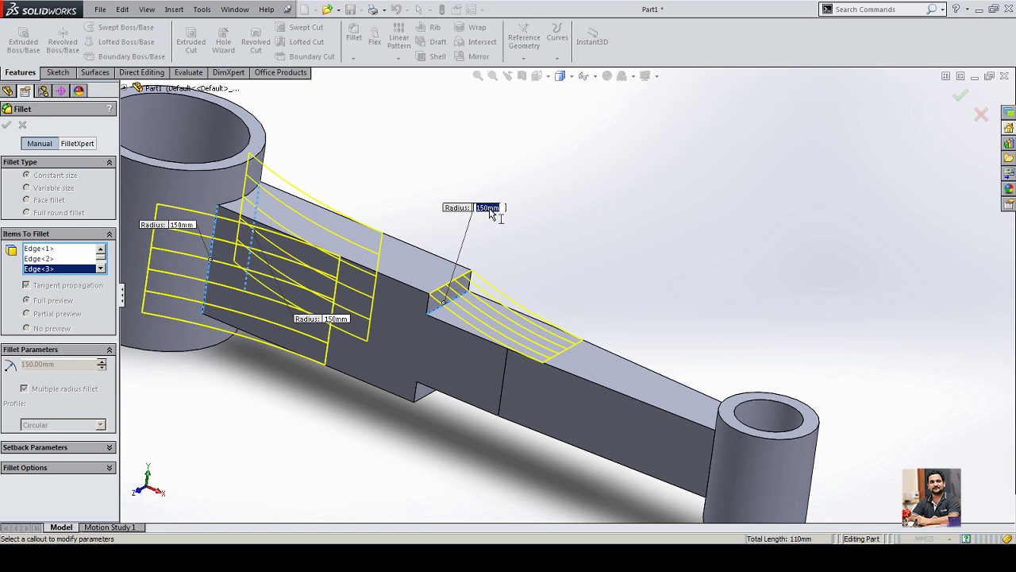
pyautogui.write('78')
pyautogui.press('Return')
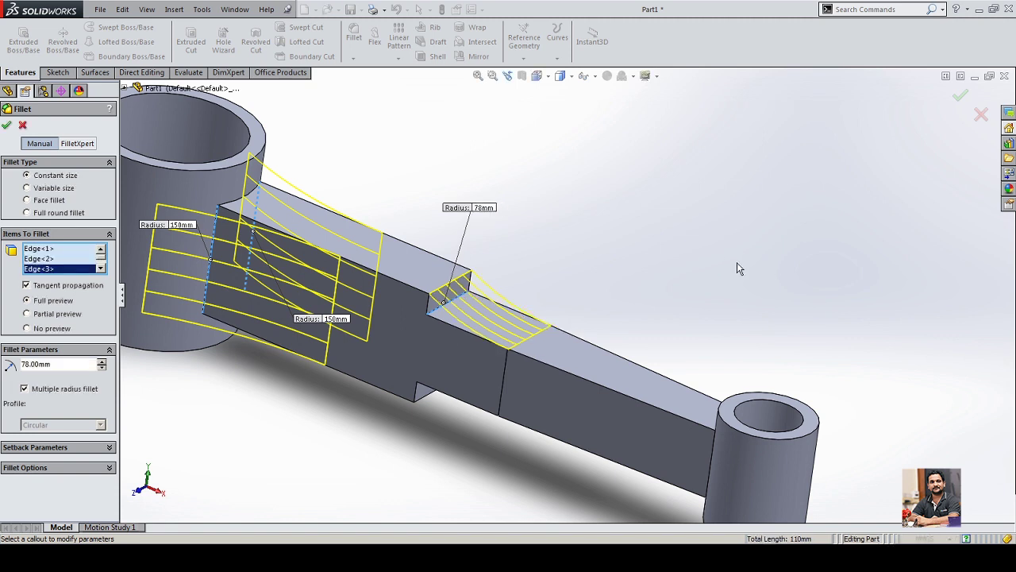
pyautogui.moveTo(737, 268); pyautogui.dragTo(643, 207, button='middle')
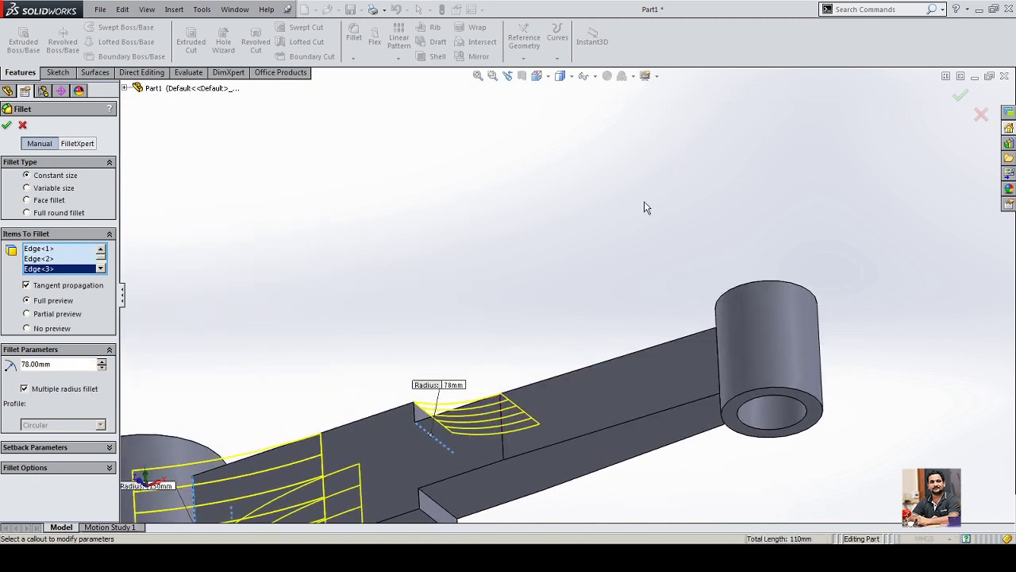
pyautogui.click(446, 514)
# Step: Add the two vertical edges where the tapered section meets the small boss to the fillet with a 35 mm radius
pyautogui.moveTo(539, 346); pyautogui.dragTo(666, 371, button='middle')
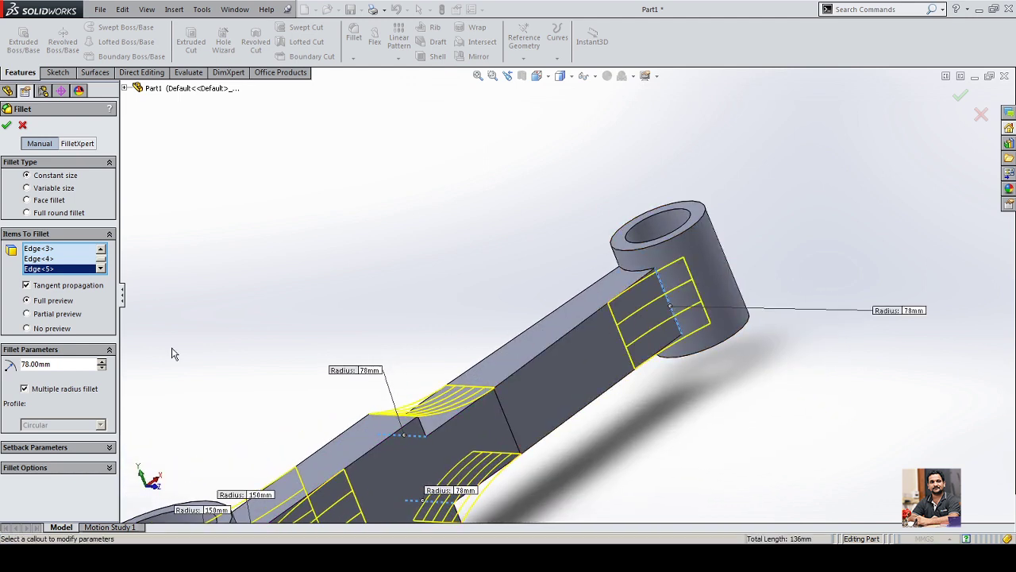
pyautogui.moveTo(55, 365); pyautogui.dragTo(3, 375)
pyautogui.write('35')
pyautogui.press('Return')
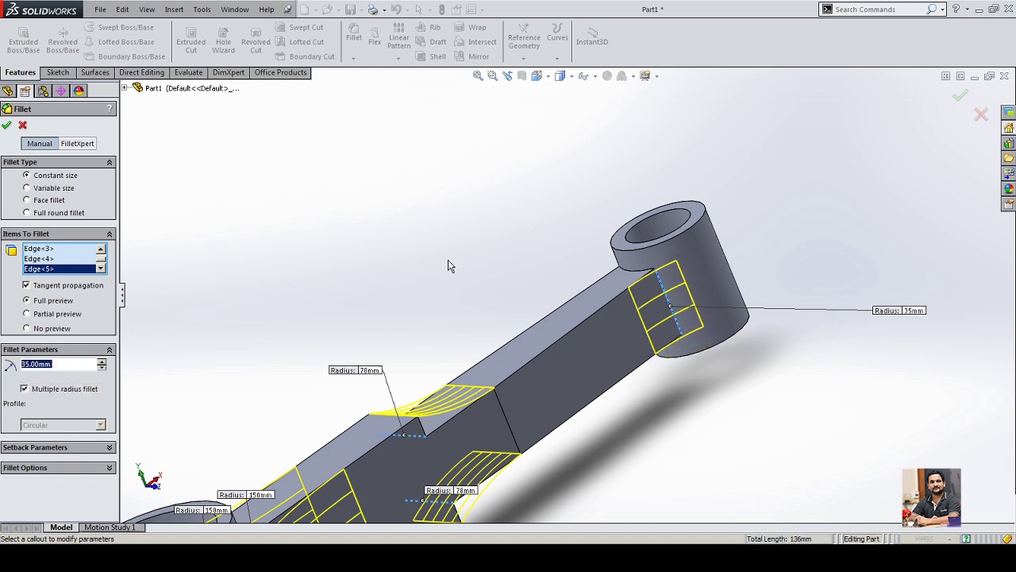
pyautogui.moveTo(448, 259); pyautogui.dragTo(539, 295, button='middle')
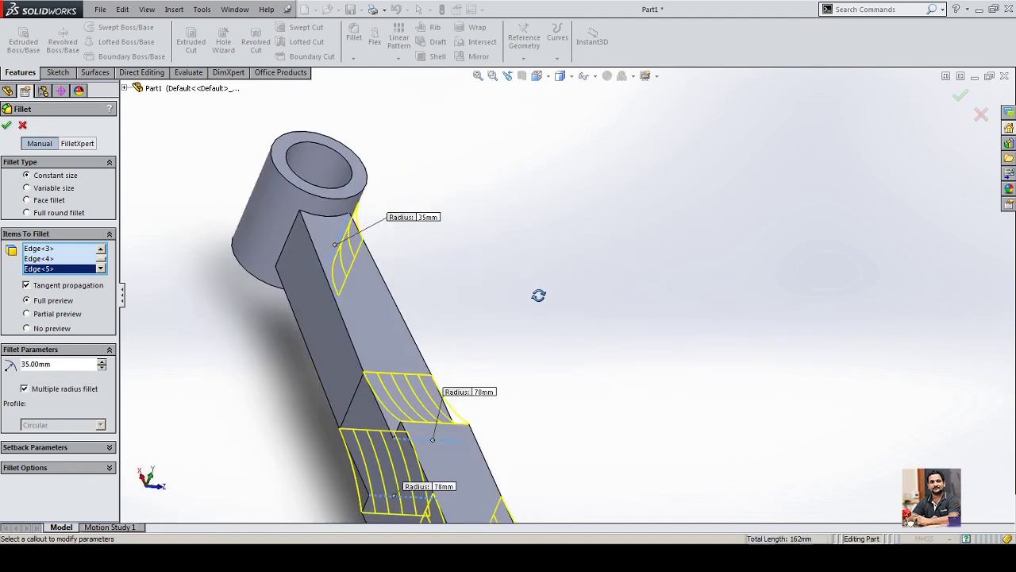
pyautogui.click(287, 241)
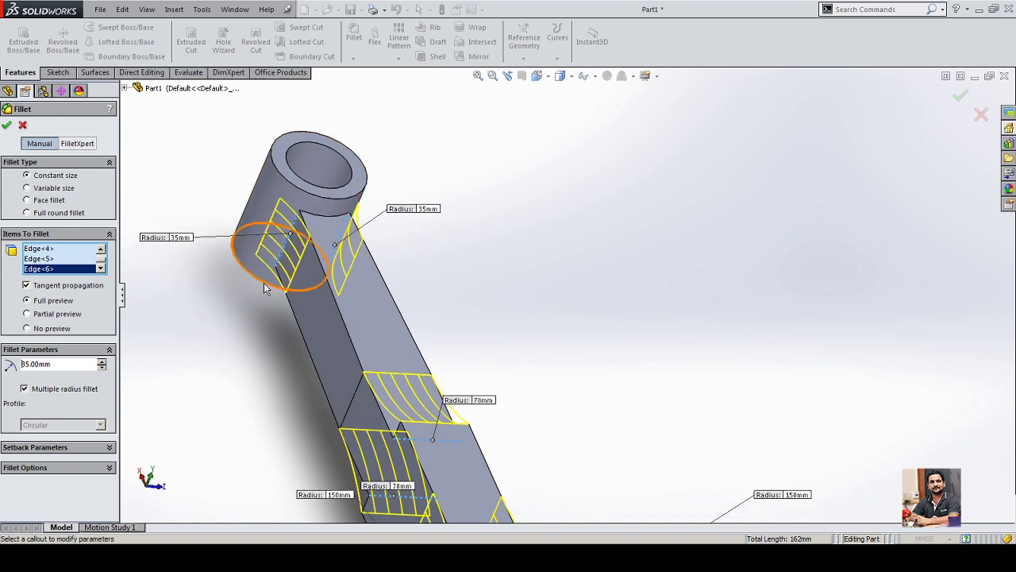
# Step: Check the fillet preview along the arm against the reference drawing and apply the multiple-radius fillet
pyautogui.moveTo(471, 256); pyautogui.dragTo(391, 373, button='middle')
pyautogui.scroll(-4, 476, 397)
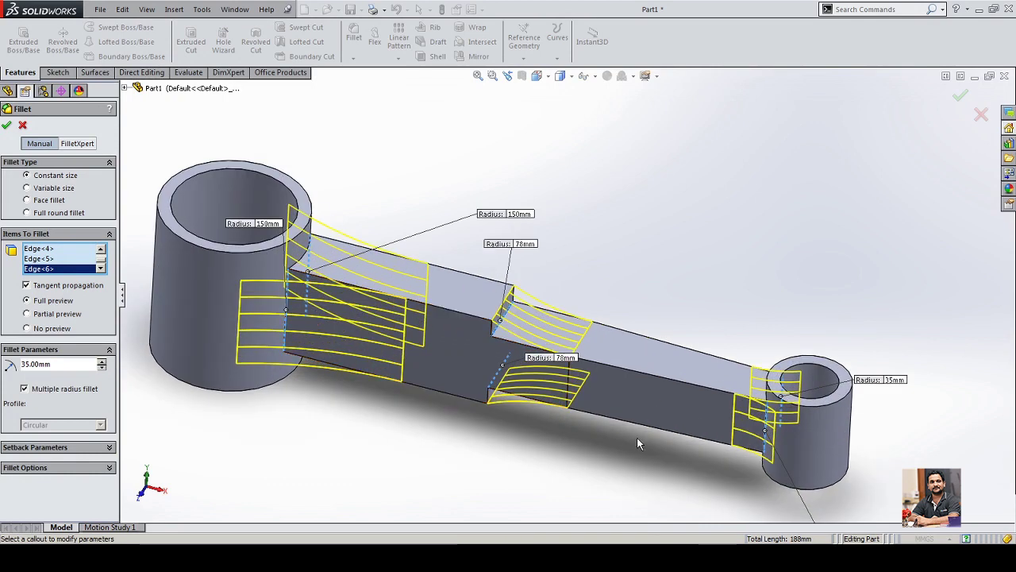
pyautogui.hotkey('alt', 'Tab')
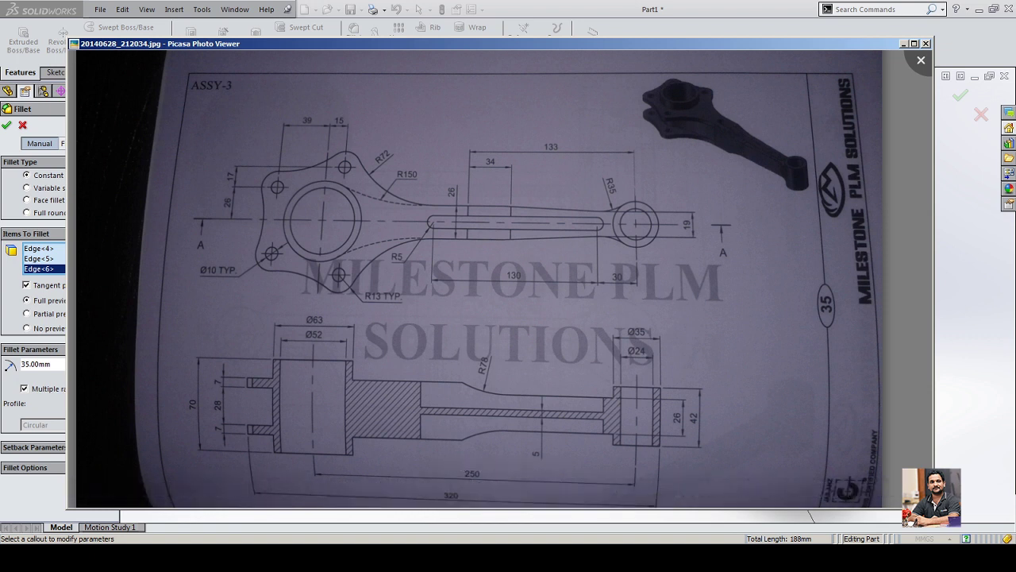
pyautogui.press('Escape')
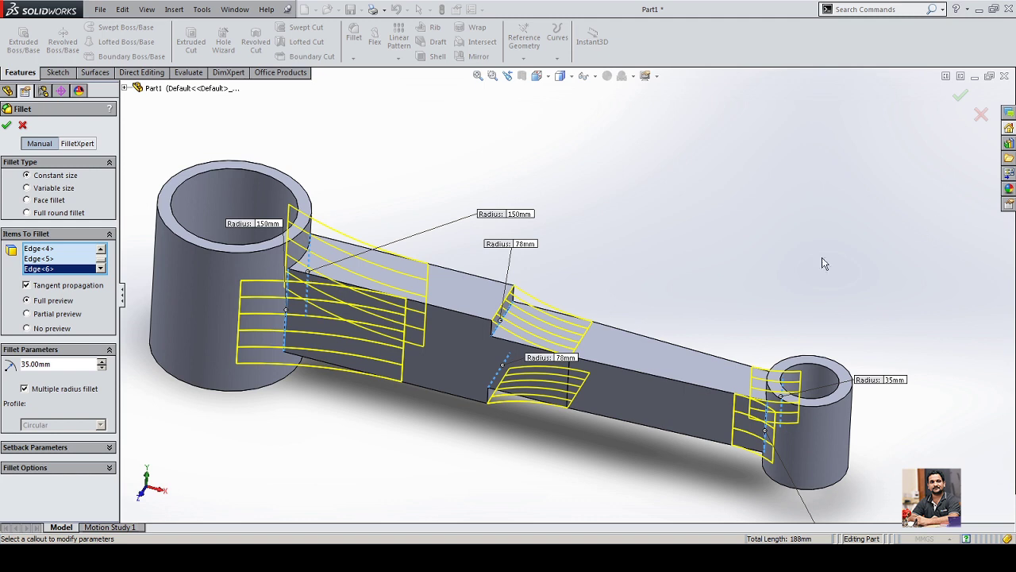
pyautogui.moveTo(512, 364)
pyautogui.mouseDown(button='middle')
pyautogui.moveTo(508, 318)
pyautogui.moveTo(504, 361)
pyautogui.mouseUp(button='middle')
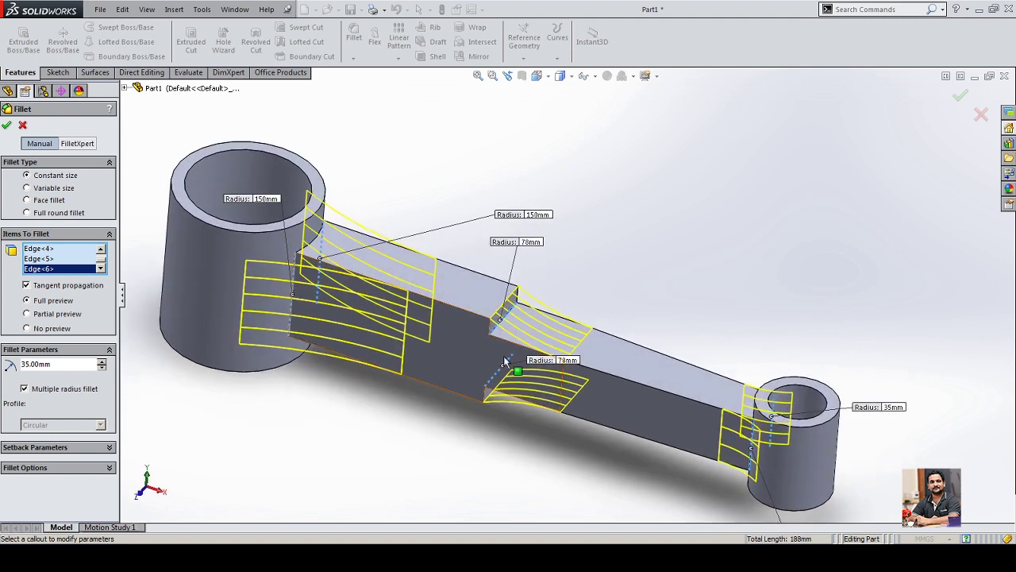
pyautogui.click(7, 125)
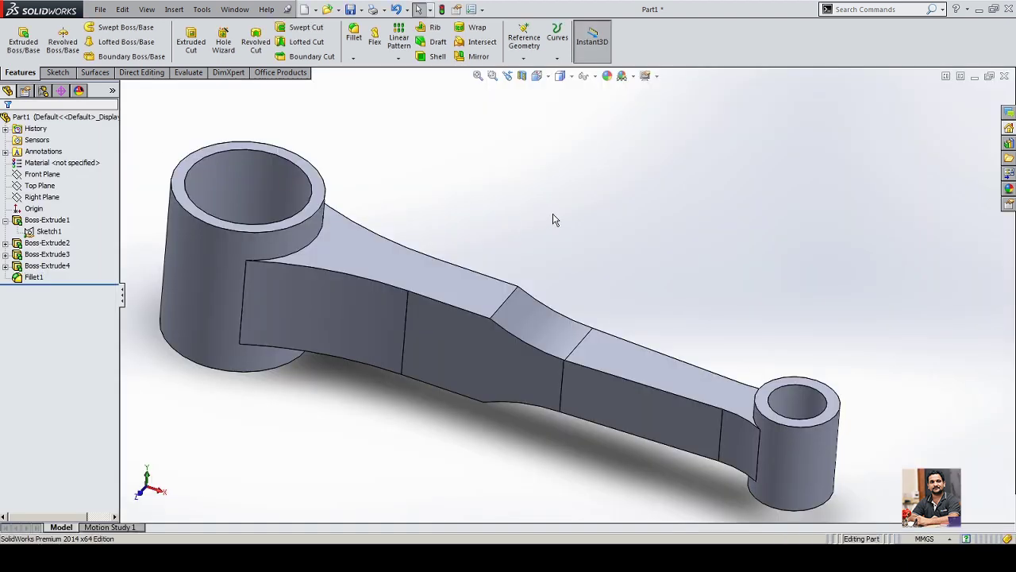
# Step: Start a sketch on the top face of the arm block and examine the flange outline in the reference drawing
pyautogui.scroll(4, 550, 228)
pyautogui.moveTo(551, 228); pyautogui.dragTo(527, 297, button='middle')
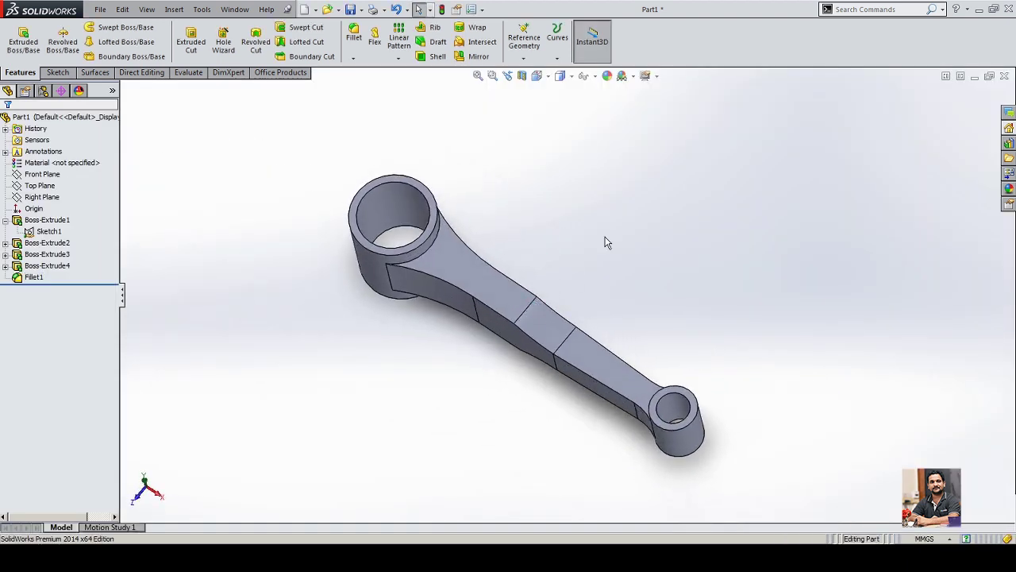
pyautogui.scroll(-3, 520, 262)
pyautogui.moveTo(517, 263)
pyautogui.mouseDown(button='middle')
pyautogui.moveTo(526, 241)
pyautogui.moveTo(517, 249)
pyautogui.mouseUp(button='middle')
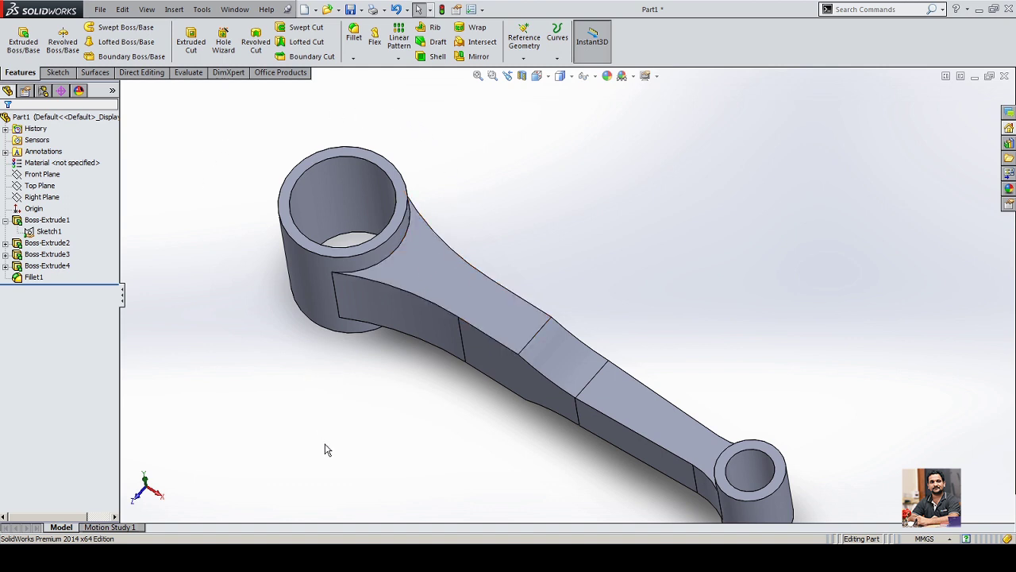
pyautogui.click(438, 279)
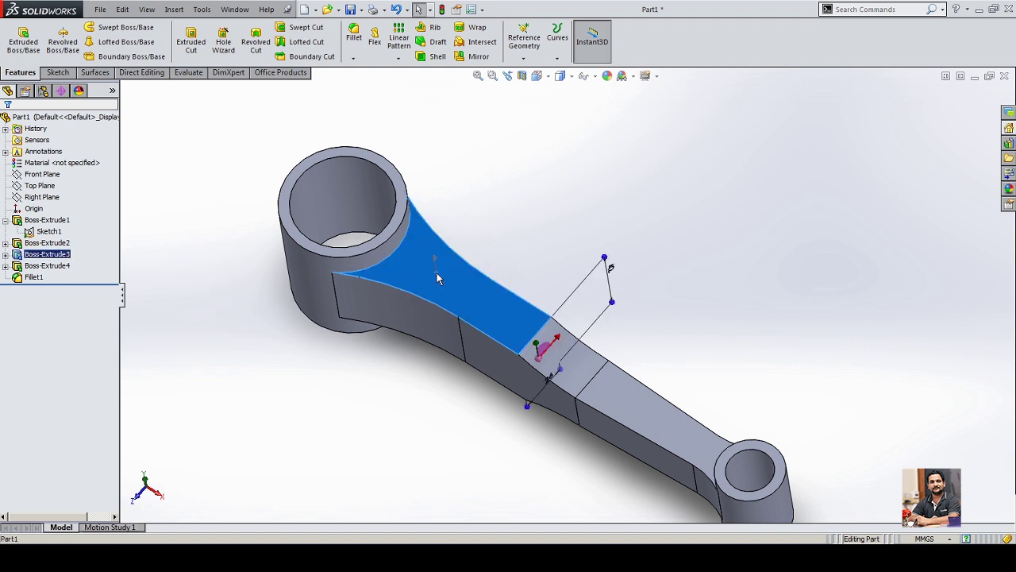
pyautogui.click(488, 238)
pyautogui.click(486, 361)
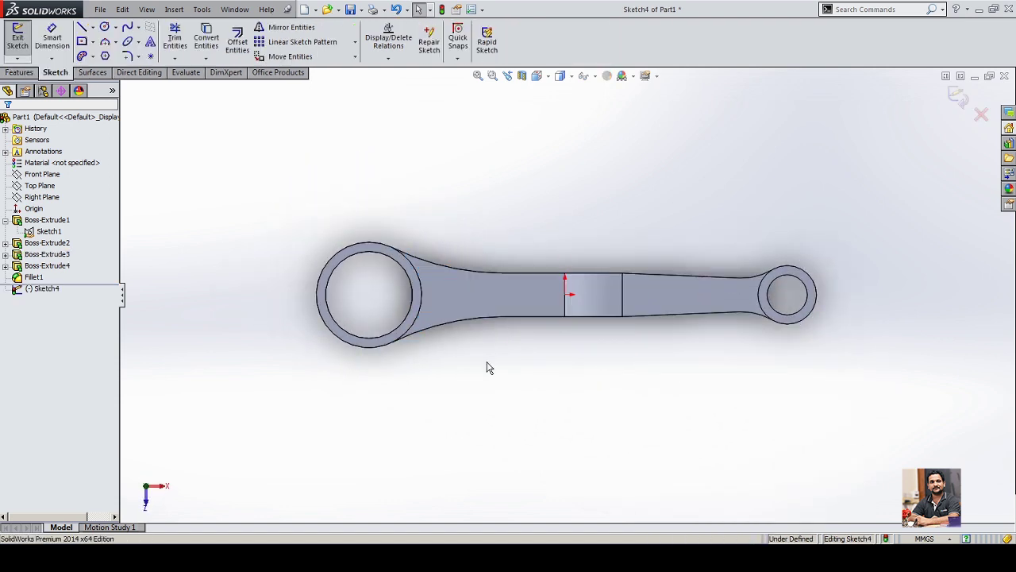
pyautogui.hotkey('alt', 'Tab')
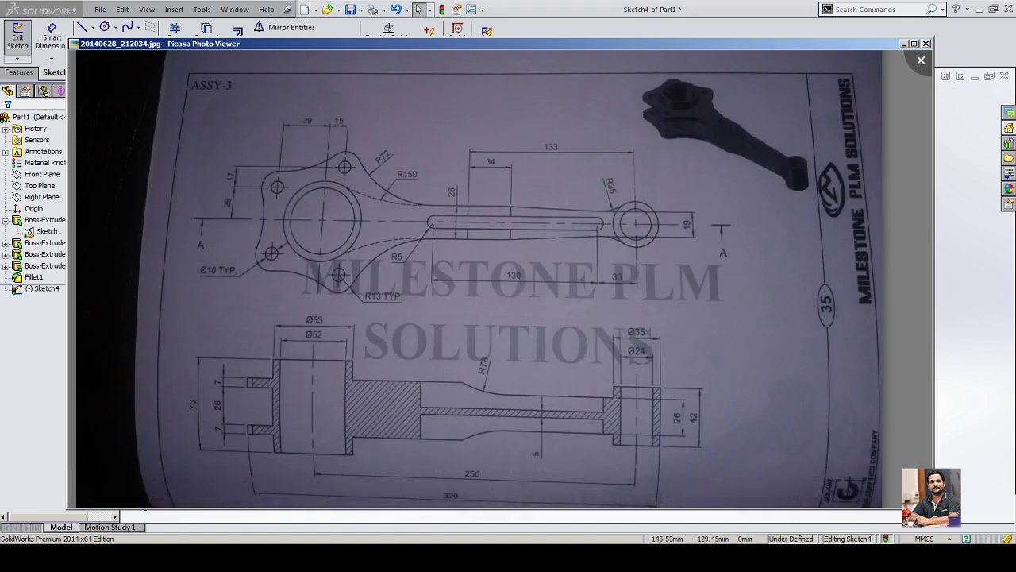
pyautogui.scroll(3, 388, 177)
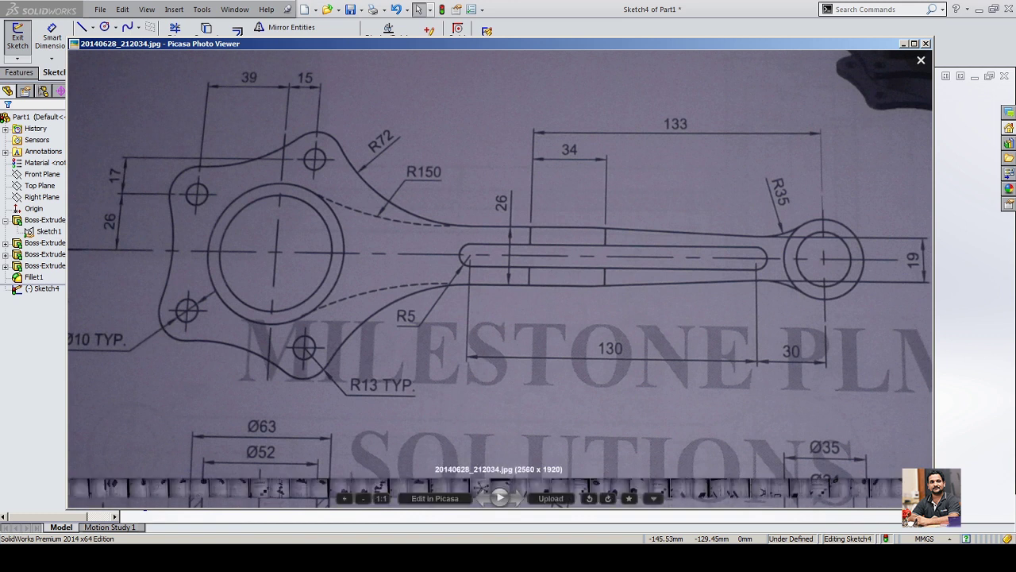
pyautogui.moveTo(500, 278); pyautogui.dragTo(550, 274)
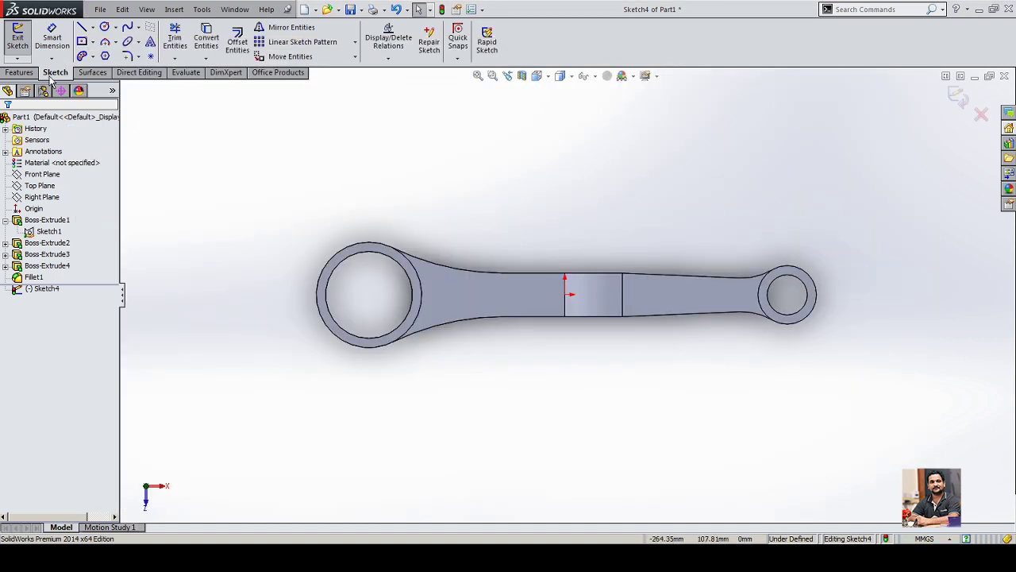
# Step: Sketch a three-point arc of about 79 mm radius from the arm's upper edge, continuing into a lobe arc of about 12 mm radius
pyautogui.click(105, 42)
pyautogui.scroll(-3, 408, 220)
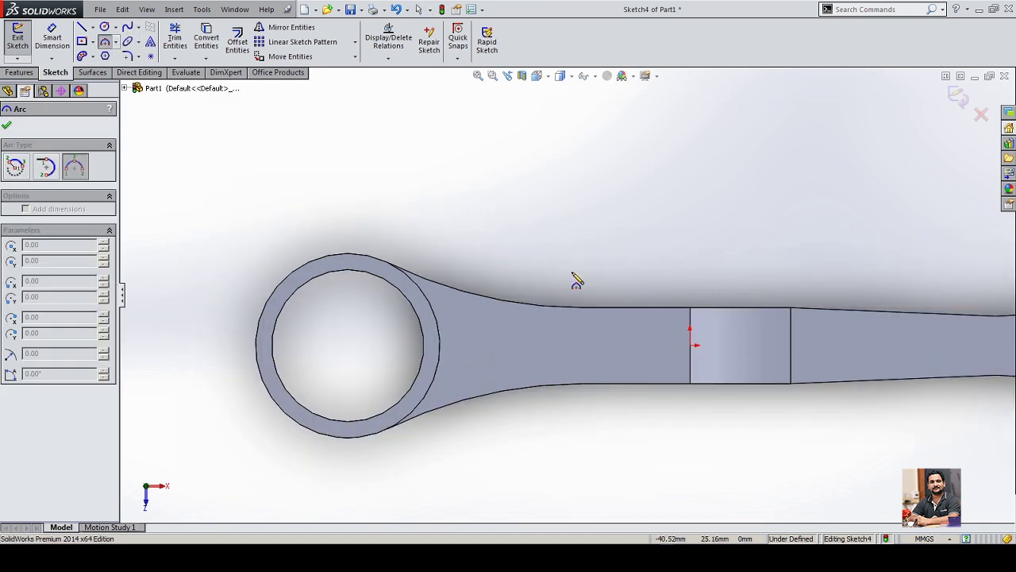
pyautogui.scroll(-1, 577, 279)
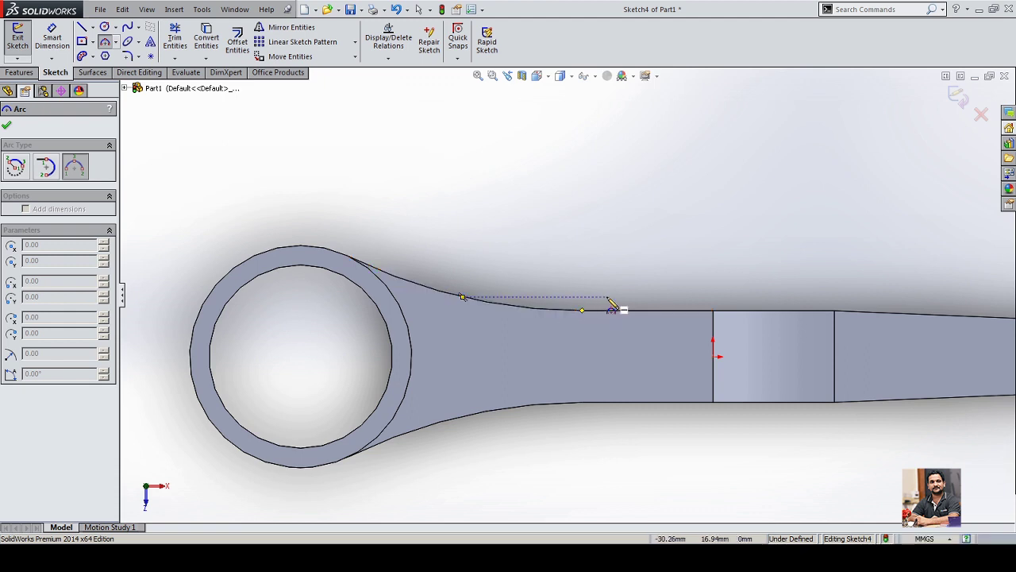
pyautogui.click(647, 310)
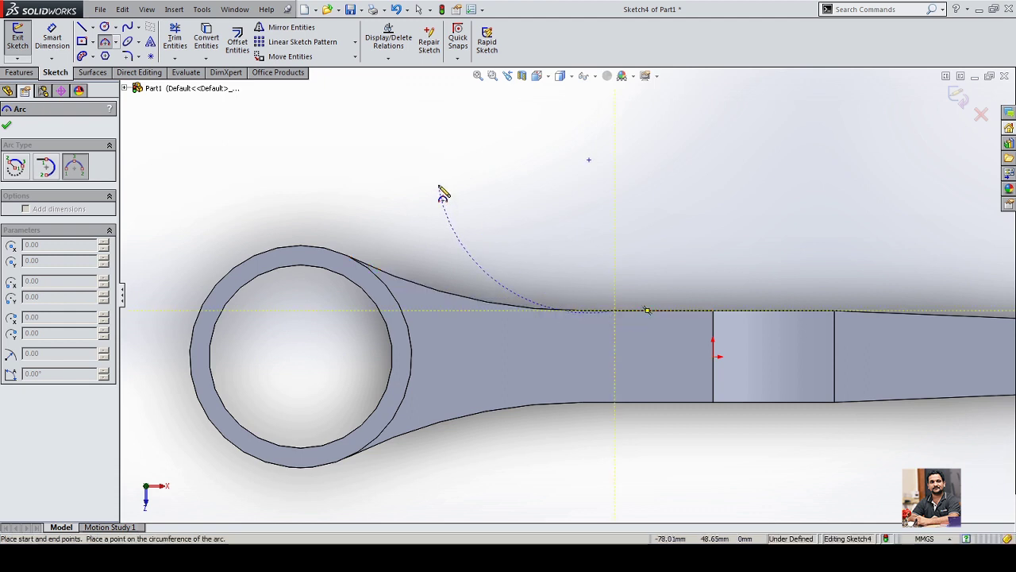
pyautogui.click(433, 174)
pyautogui.click(477, 235)
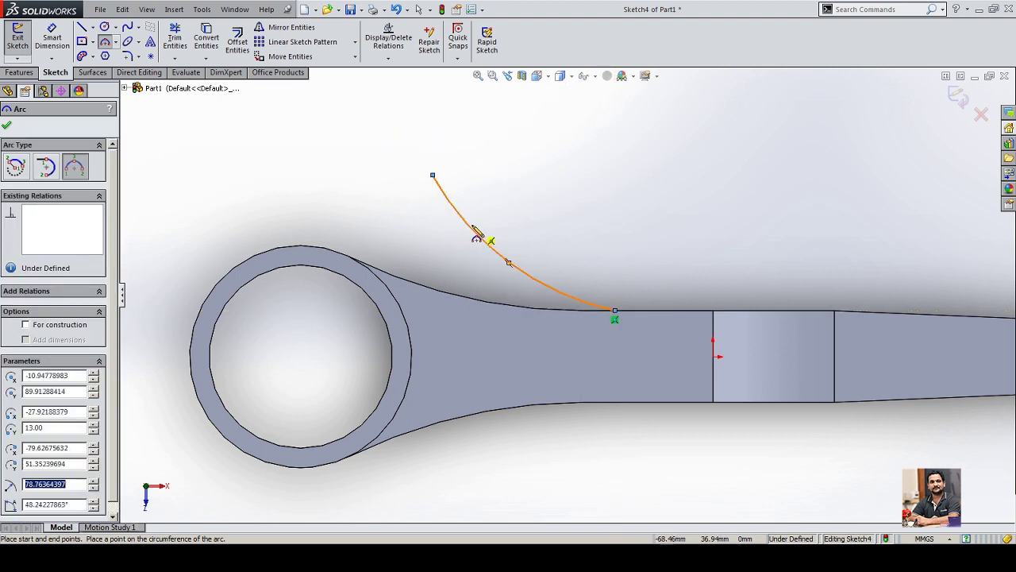
pyautogui.click(432, 174)
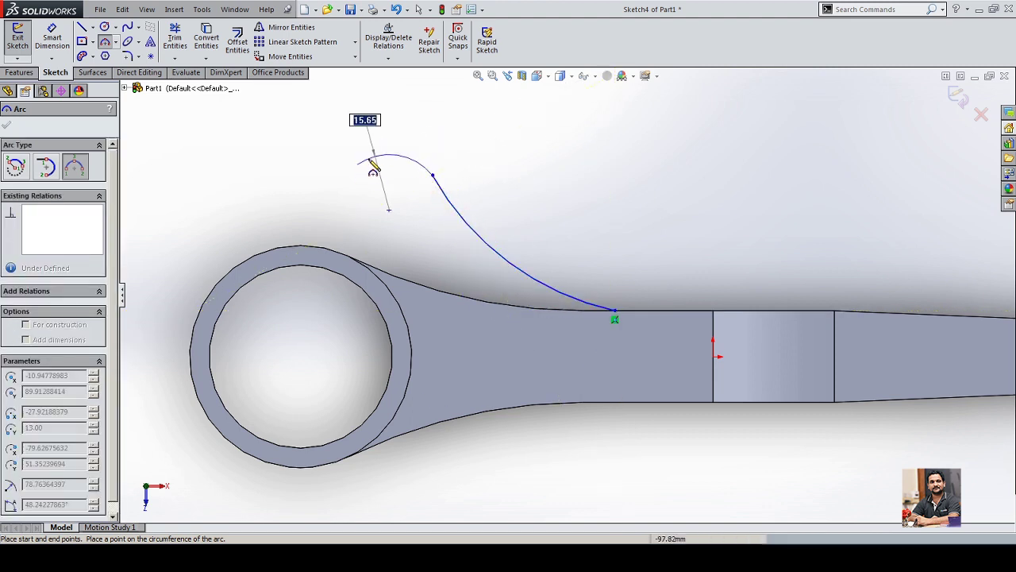
pyautogui.click(395, 149)
pyautogui.rightClick(549, 137)
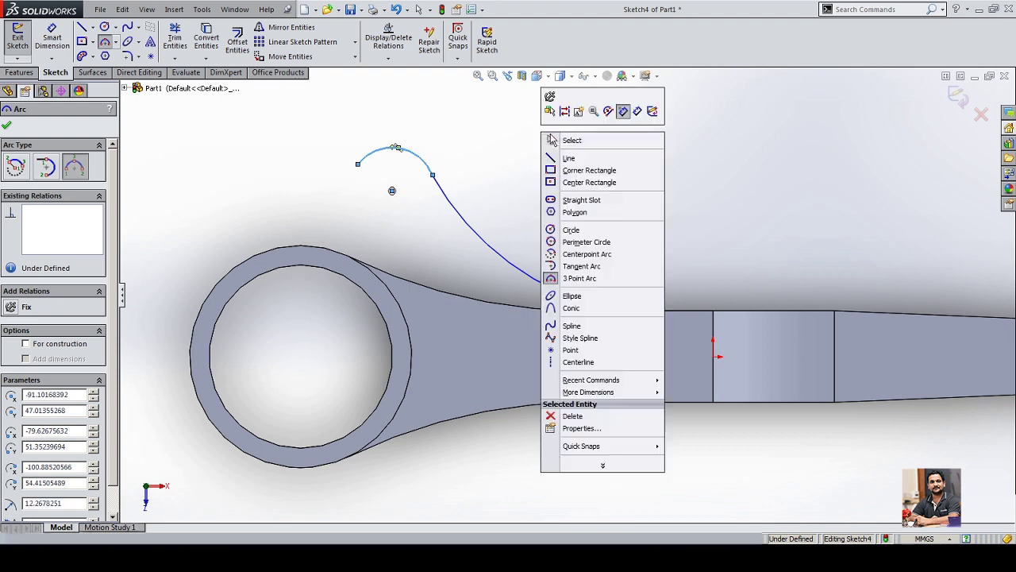
pyautogui.click(565, 139)
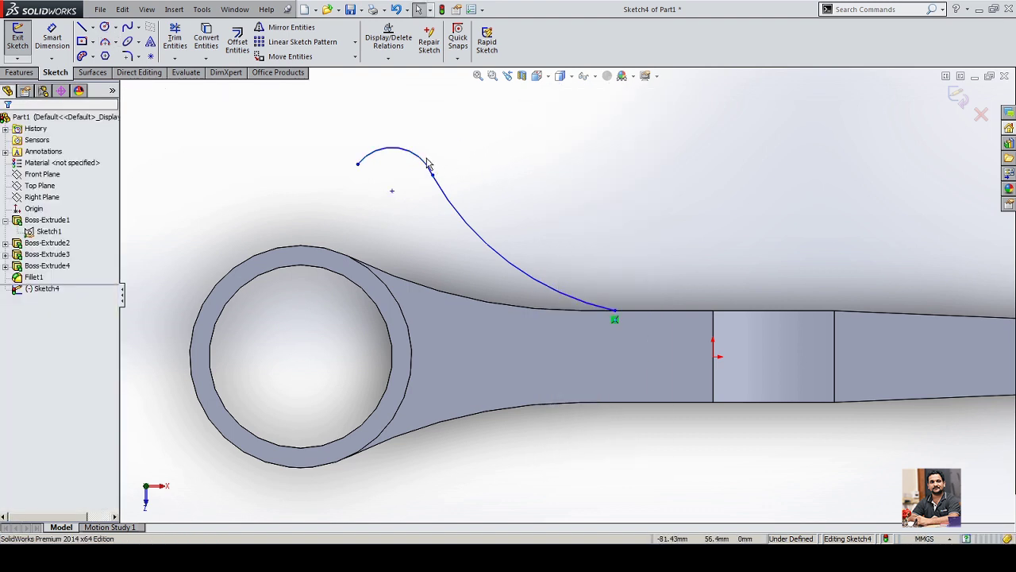
# Step: Make the small lobe arc tangent to the large concave arc
pyautogui.click(427, 163)
pyautogui.keyDown('ctrl'); pyautogui.click(447, 195); pyautogui.keyUp('ctrl')
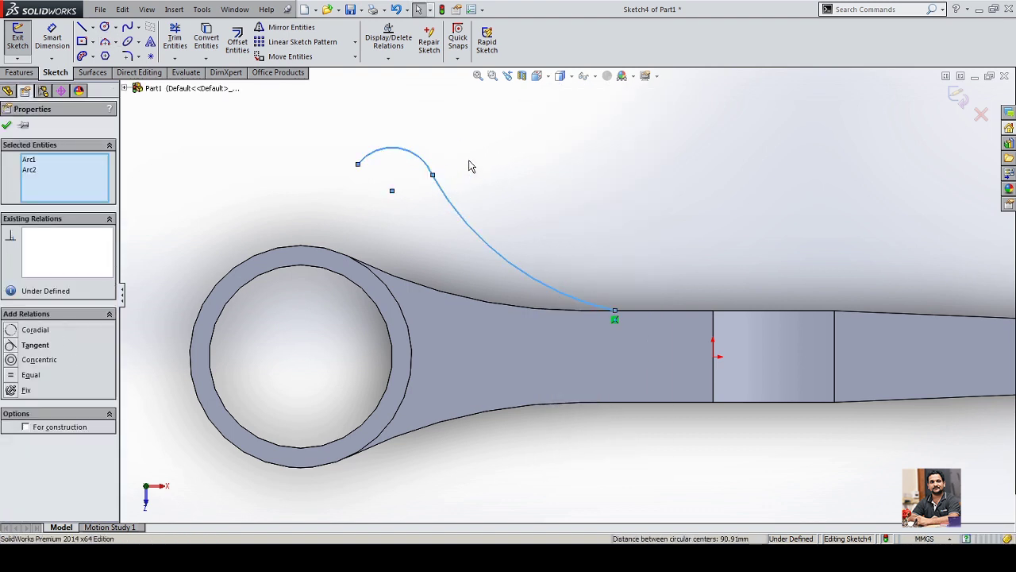
pyautogui.click(491, 138)
pyautogui.click(520, 188)
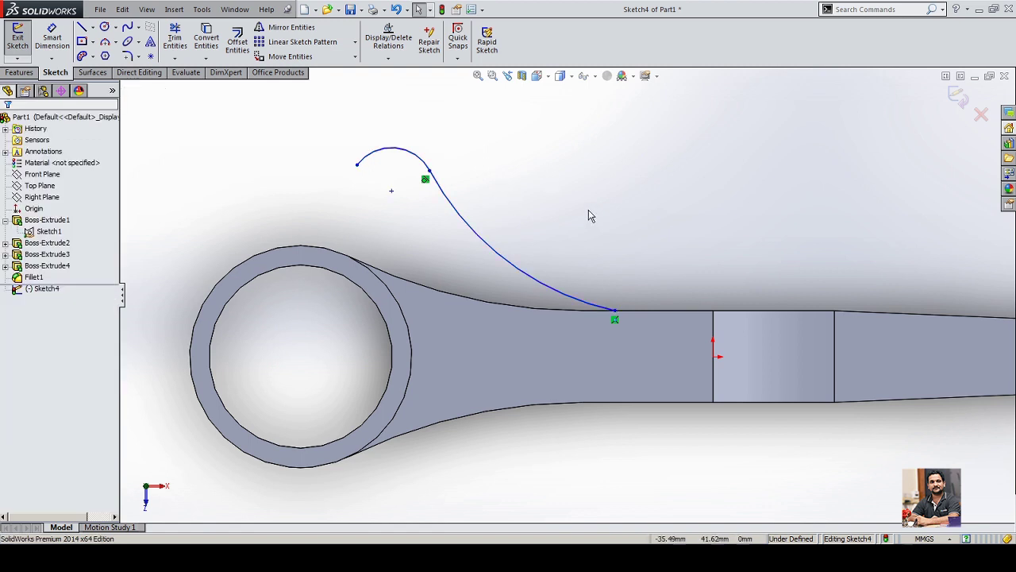
# Step: Dimension the large concave arc with a 72 mm radius
pyautogui.moveTo(591, 228); pyautogui.dragTo(591, 191, button='right')
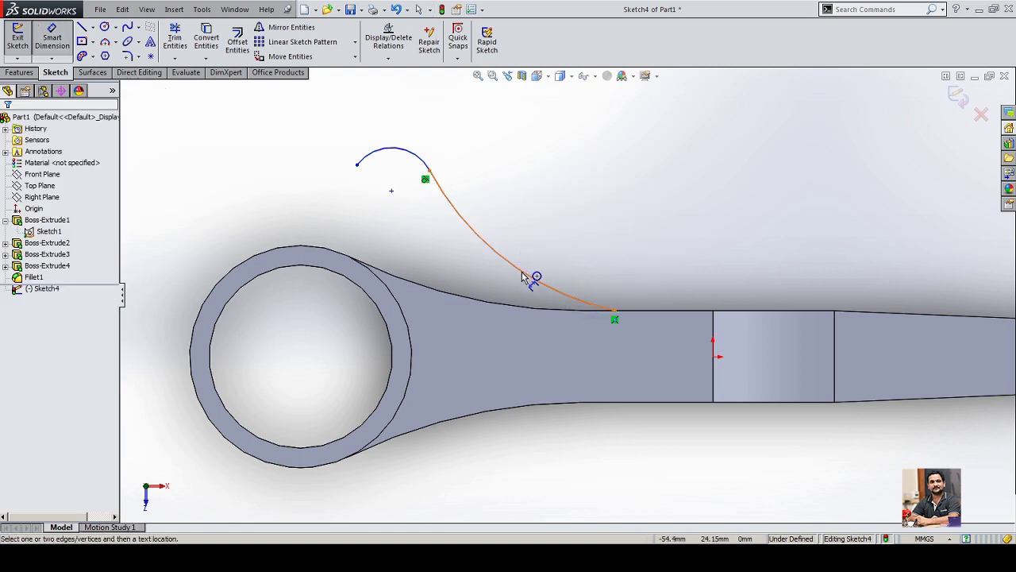
pyautogui.click(529, 271)
pyautogui.click(558, 231)
pyautogui.write('72')
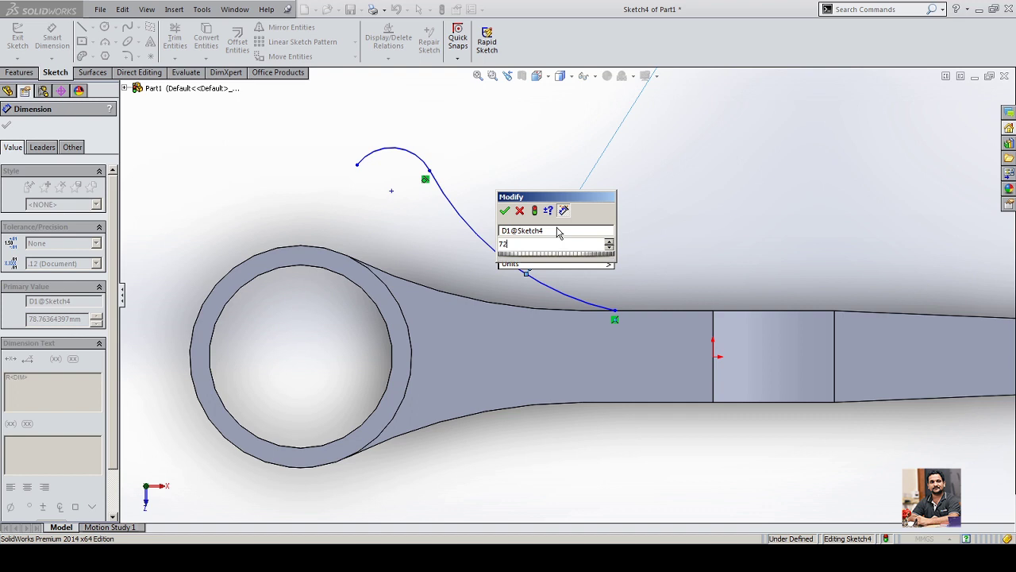
pyautogui.press('Return')
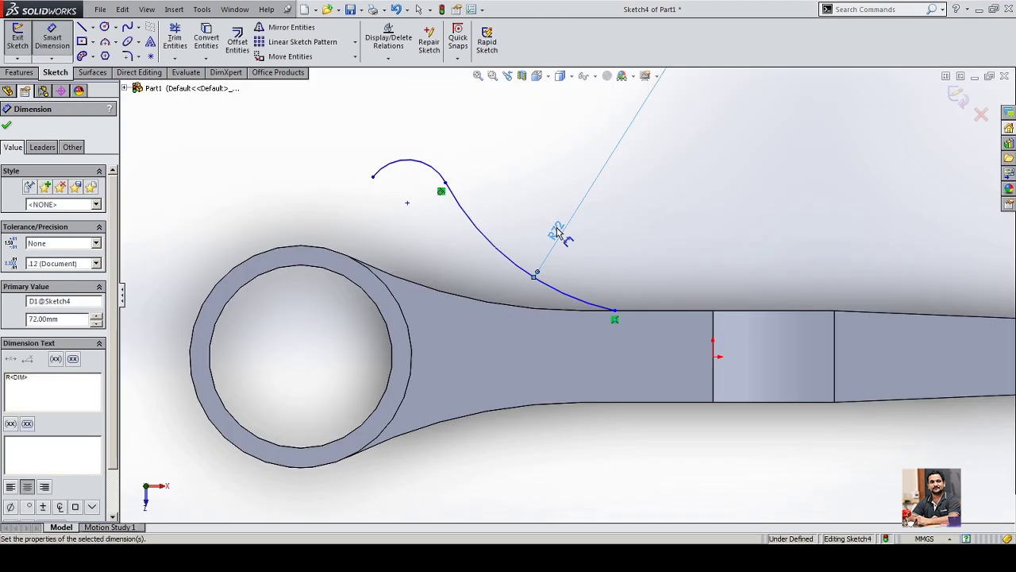
# Step: Dimension the small lobe arc with a 13 mm radius and finish dimensioning
pyautogui.click(438, 166)
pyautogui.click(465, 134)
pyautogui.write('13')
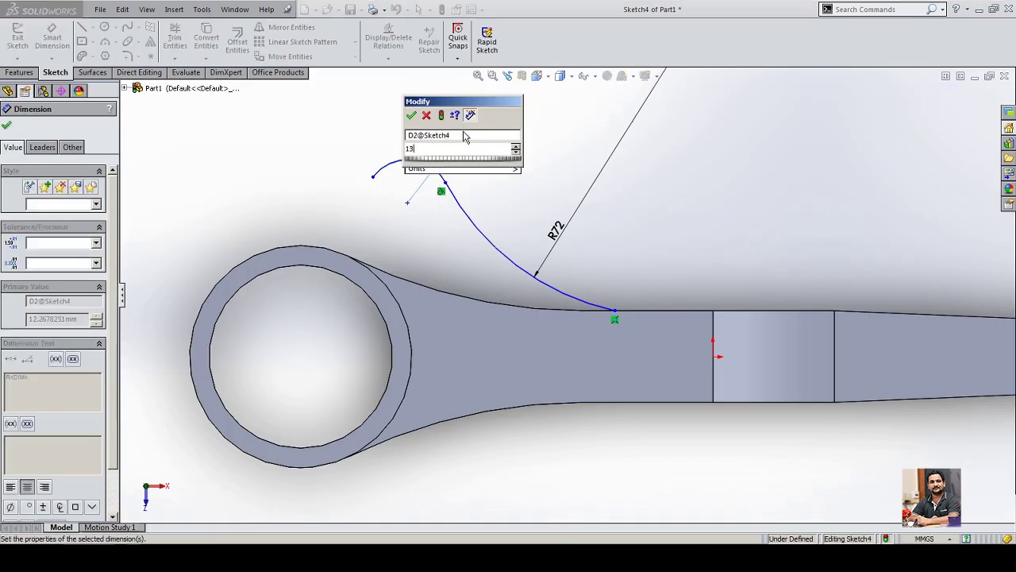
pyautogui.press('Return')
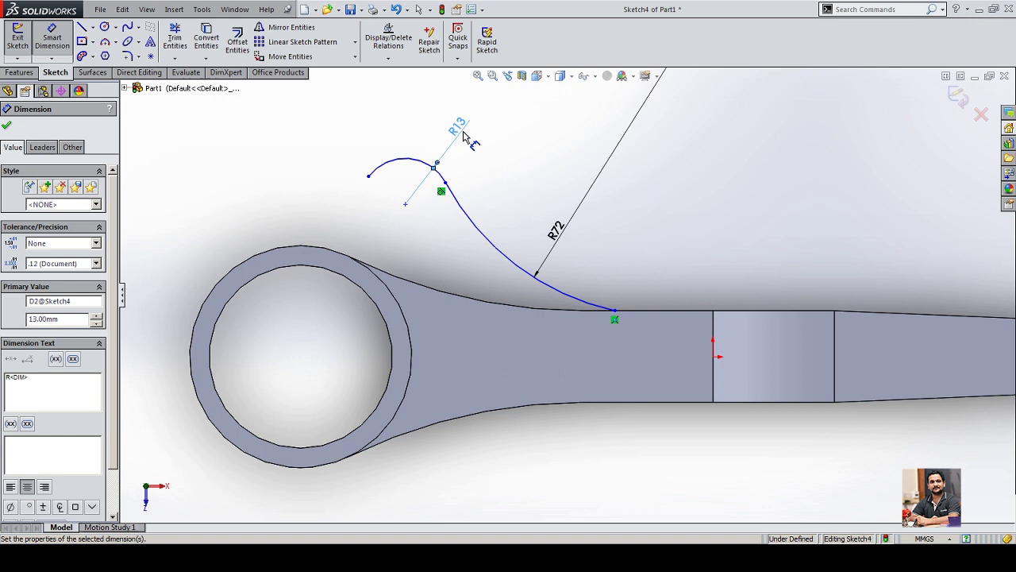
pyautogui.click(516, 170)
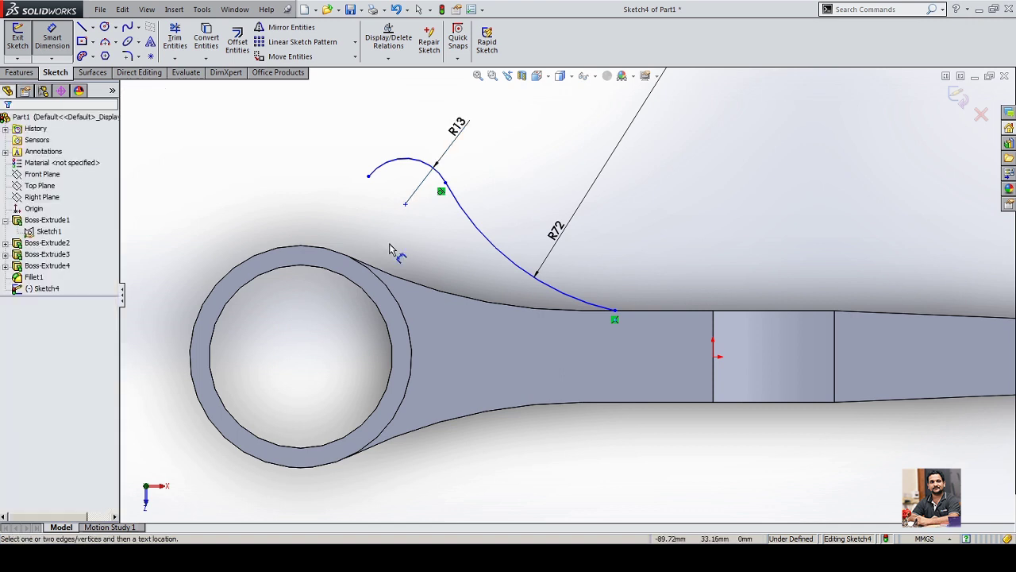
pyautogui.rightClick(545, 162)
pyautogui.click(549, 161)
# Step: Convert the large boss's outer circular edge into a sketch circle
pyautogui.click(302, 242)
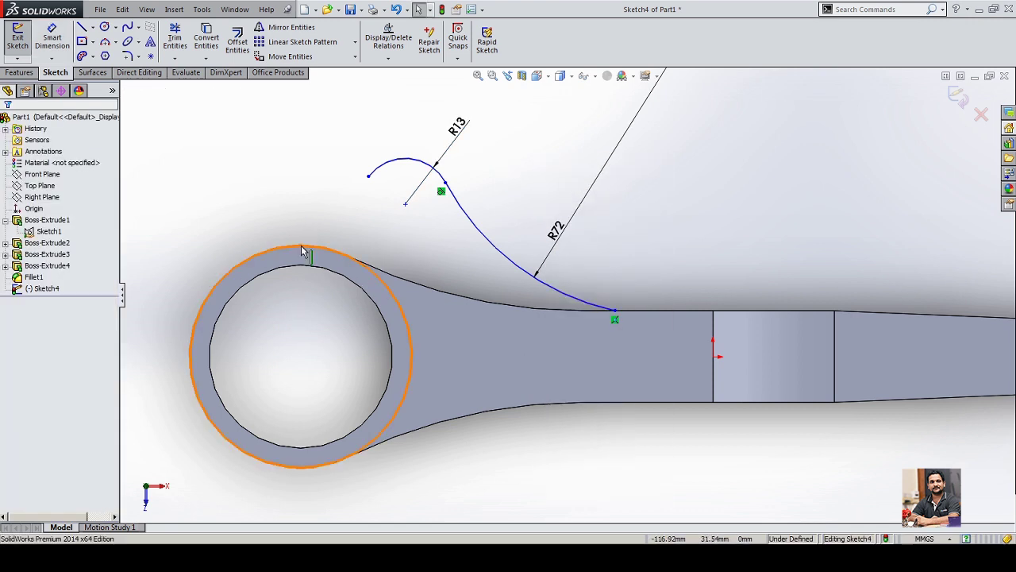
pyautogui.click(205, 42)
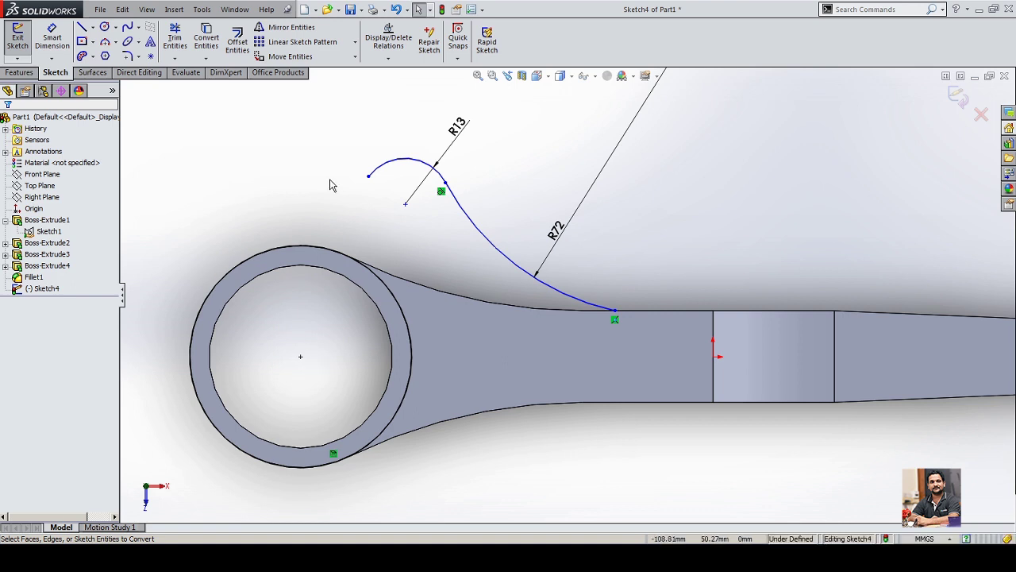
pyautogui.scroll(3, 591, 298)
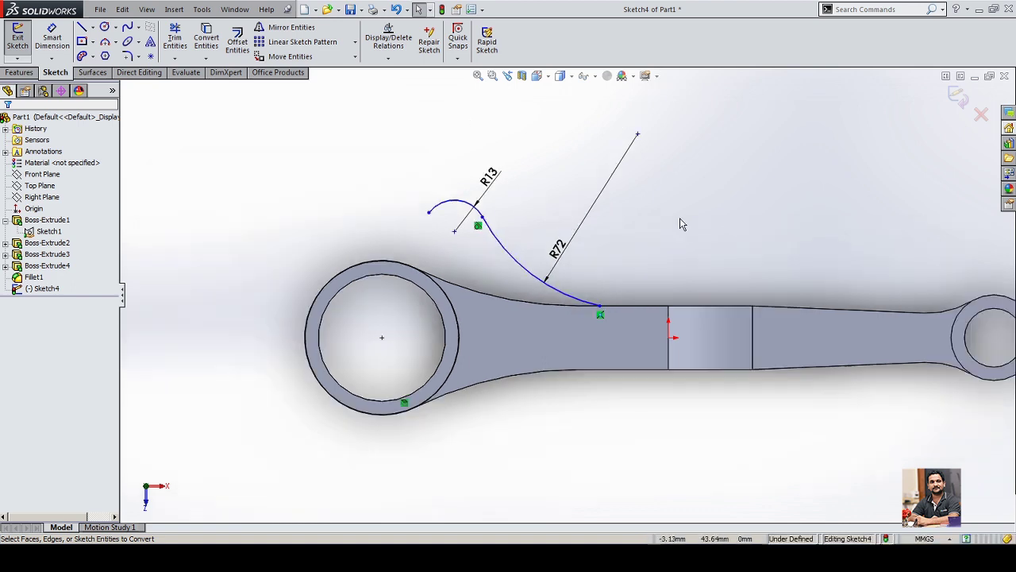
# Step: Continue the outline from the 13 mm arc with a concave arc of about 70 mm radius and a second lobe arc of about 12 mm radius
pyautogui.scroll(-2, 336, 229)
pyautogui.click(104, 41)
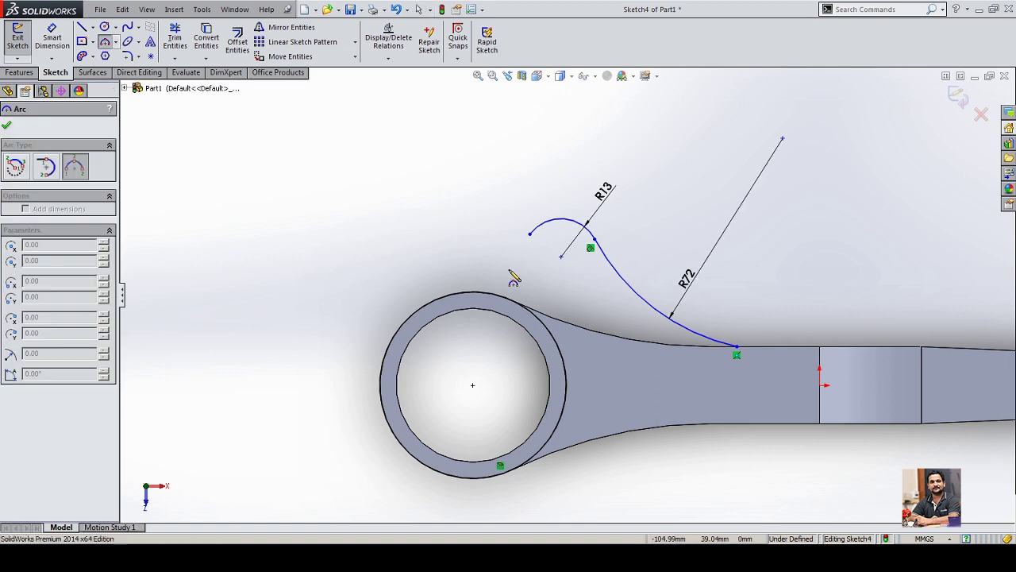
pyautogui.click(529, 235)
pyautogui.click(378, 226)
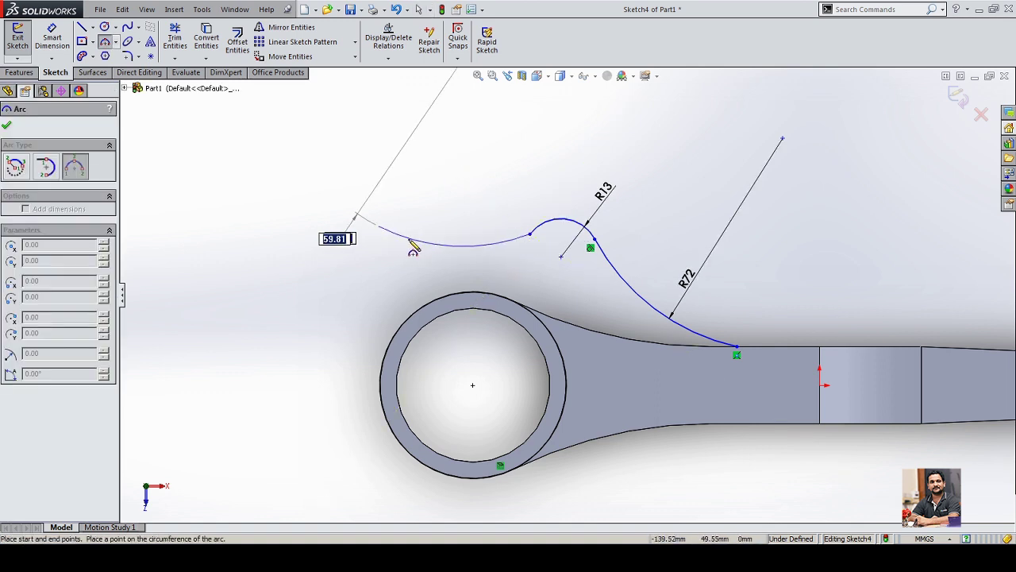
pyautogui.click(403, 236)
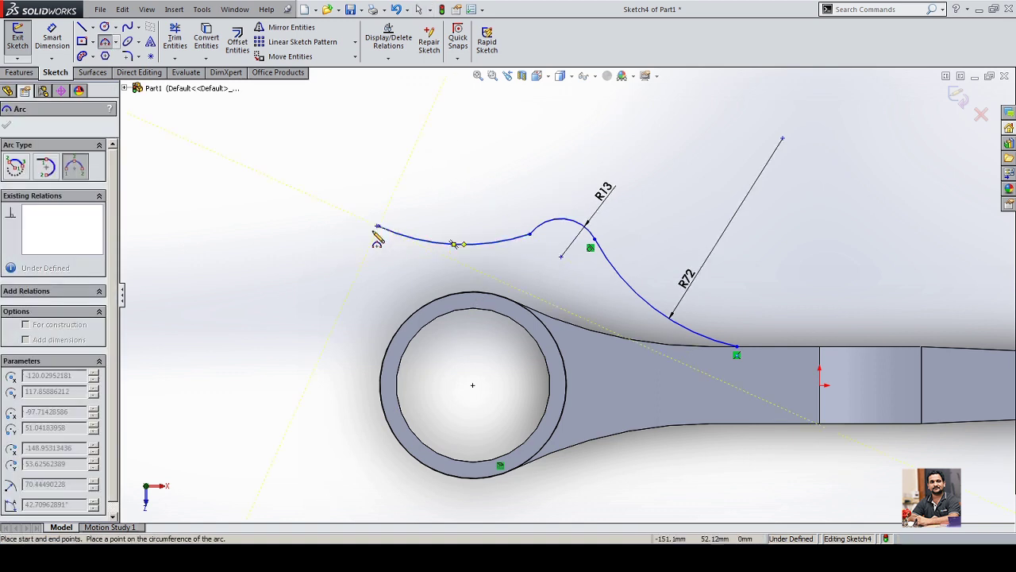
pyautogui.click(378, 226)
pyautogui.click(351, 284)
pyautogui.click(338, 262)
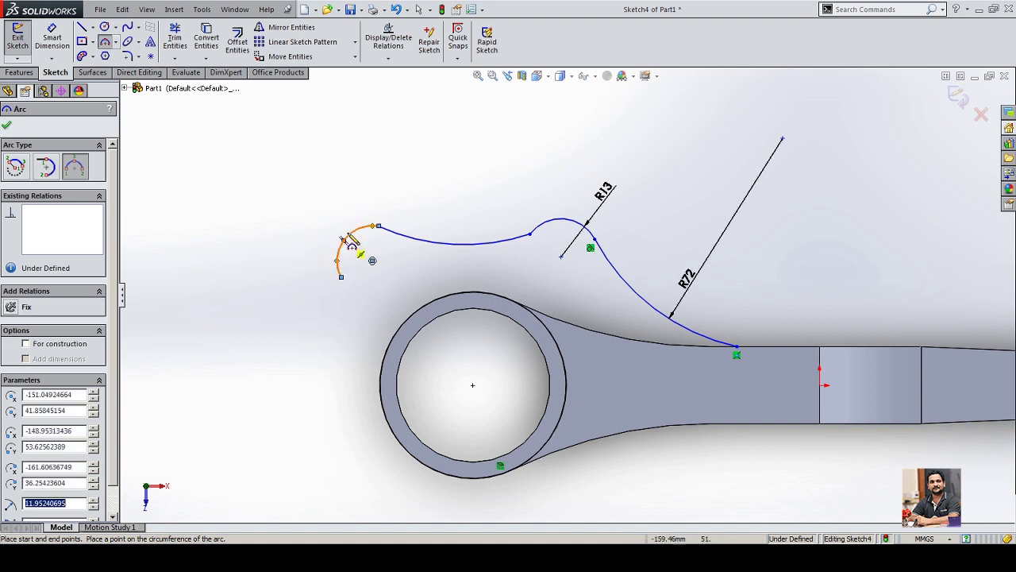
pyautogui.rightClick(389, 162)
pyautogui.click(440, 170)
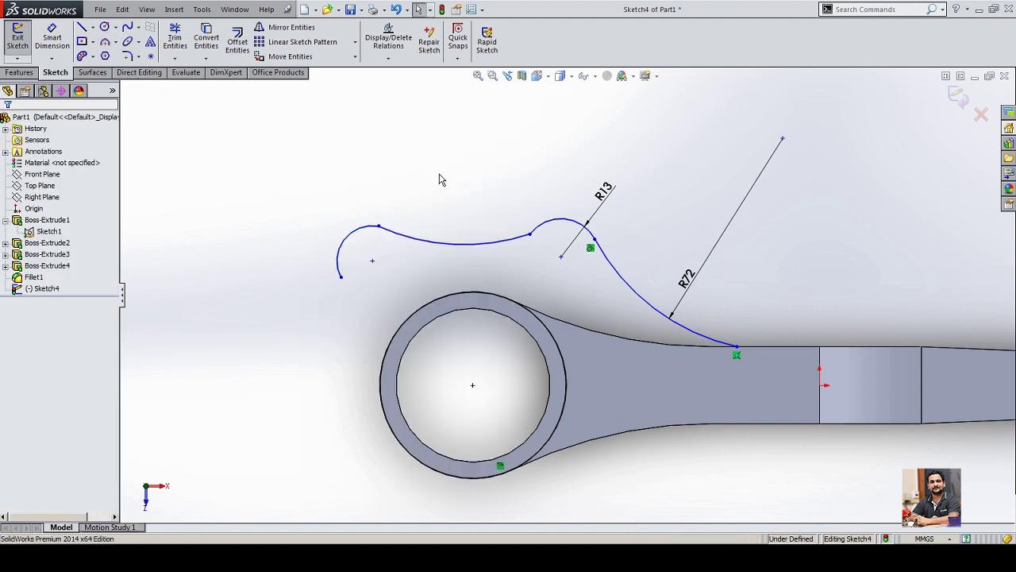
# Step: Make the second concave arc tangent to the 13 mm lobe arc and to the second lobe arc
pyautogui.click(505, 244)
pyautogui.keyDown('ctrl'); pyautogui.click(548, 222); pyautogui.keyUp('ctrl')
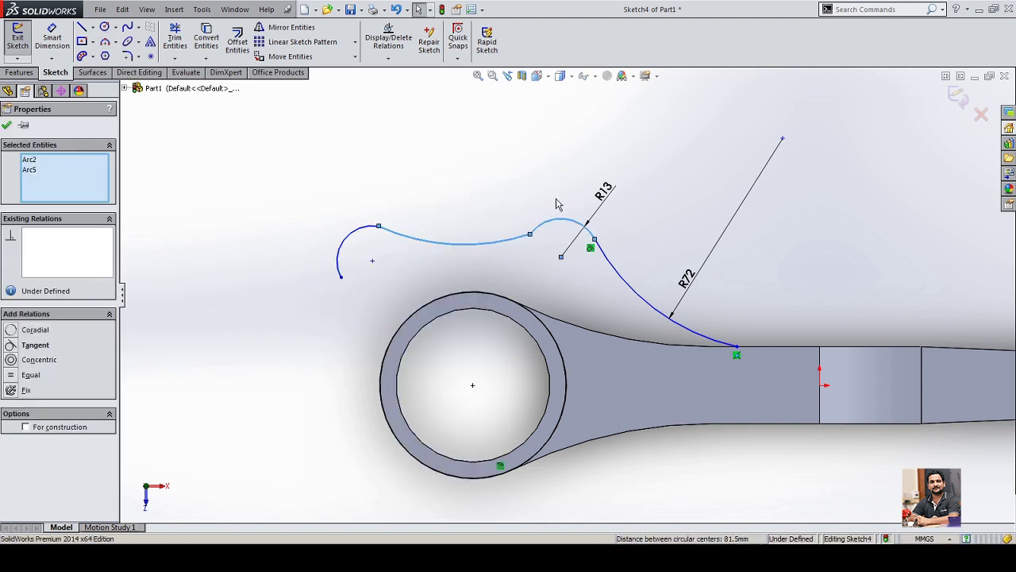
pyautogui.click(568, 162)
pyautogui.click(568, 162)
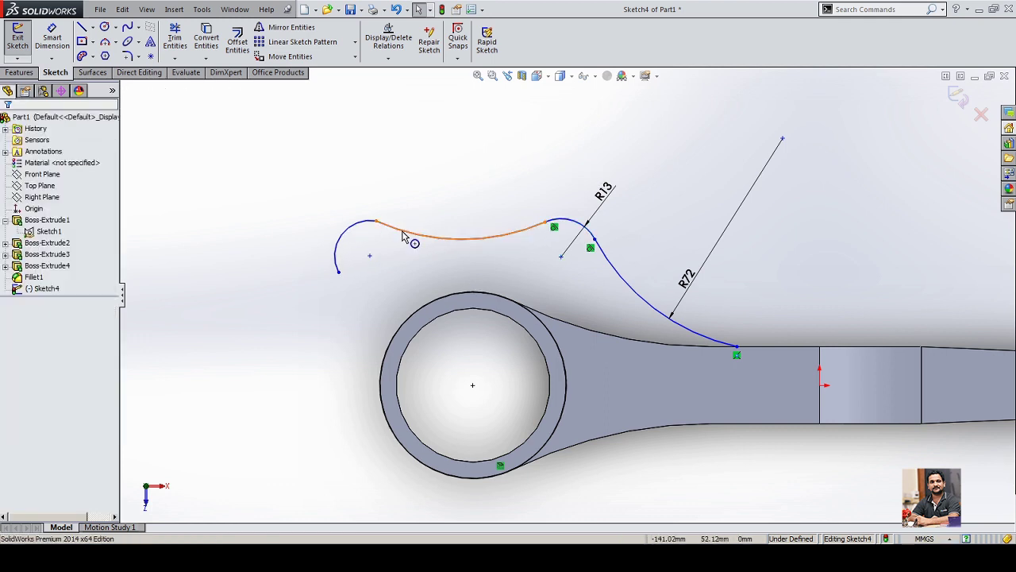
pyautogui.click(361, 226)
pyautogui.keyDown('ctrl'); pyautogui.click(371, 223); pyautogui.keyUp('ctrl')
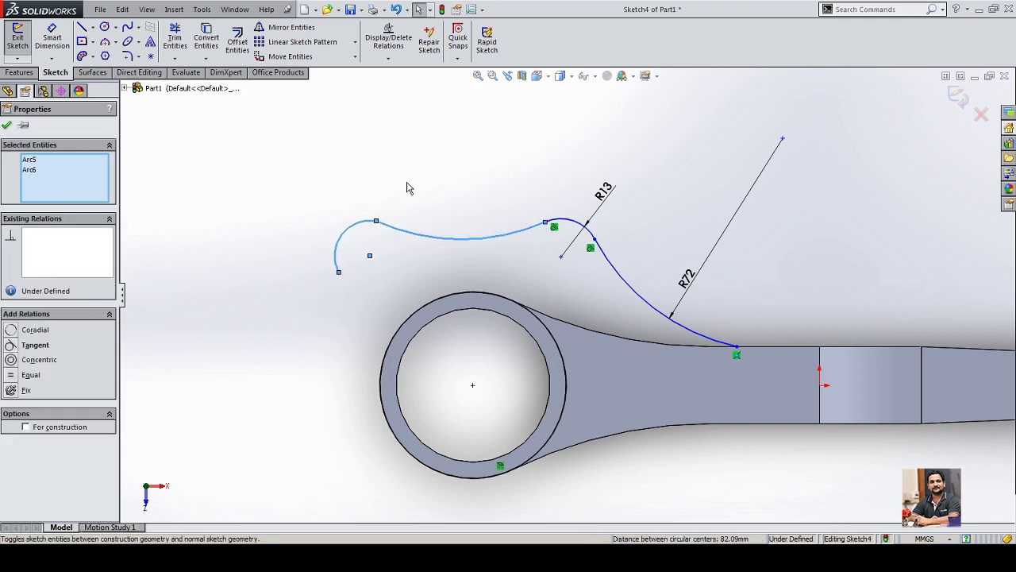
pyautogui.click(436, 156)
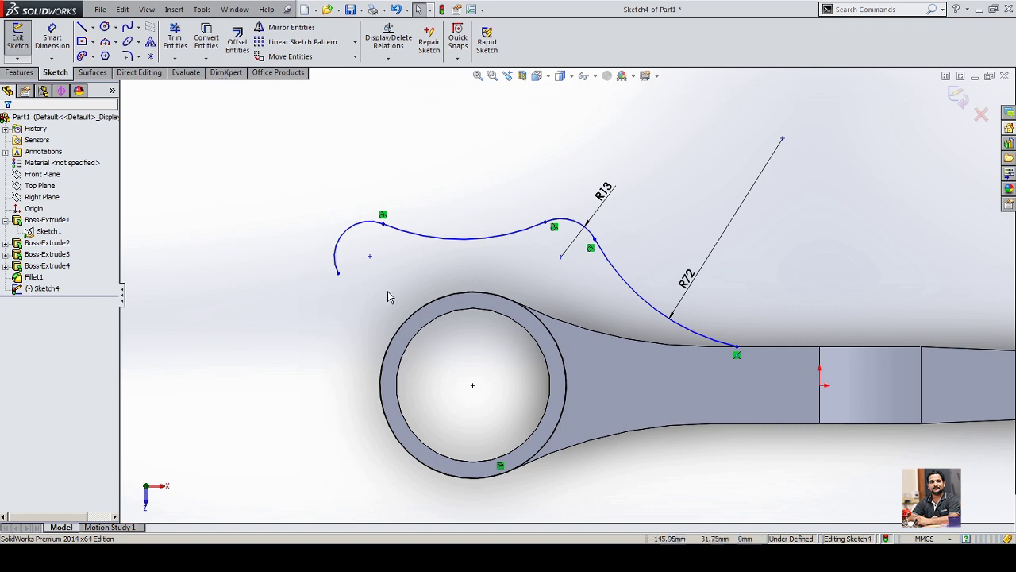
# Step: Make the two lobe arcs equal in radius and set the second concave arc equal to the 72 mm arc
pyautogui.click(350, 233)
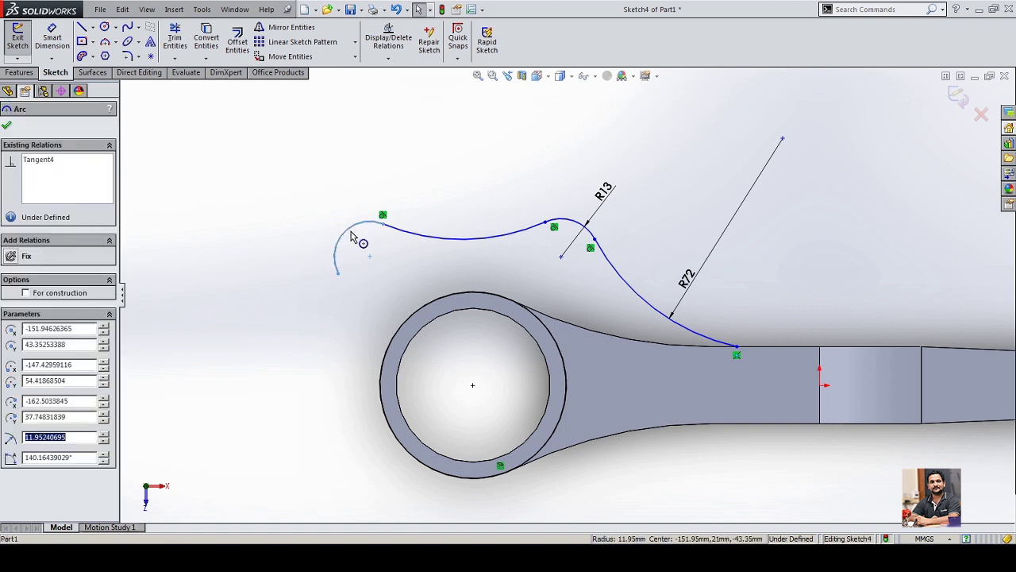
pyautogui.keyDown('ctrl'); pyautogui.click(577, 225); pyautogui.keyUp('ctrl')
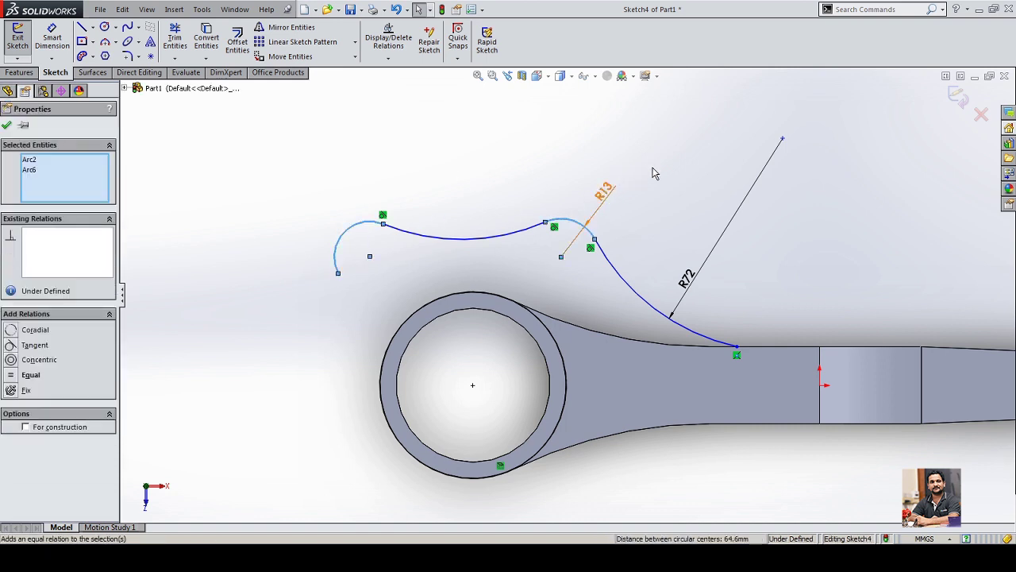
pyautogui.click(563, 144)
pyautogui.click(628, 284)
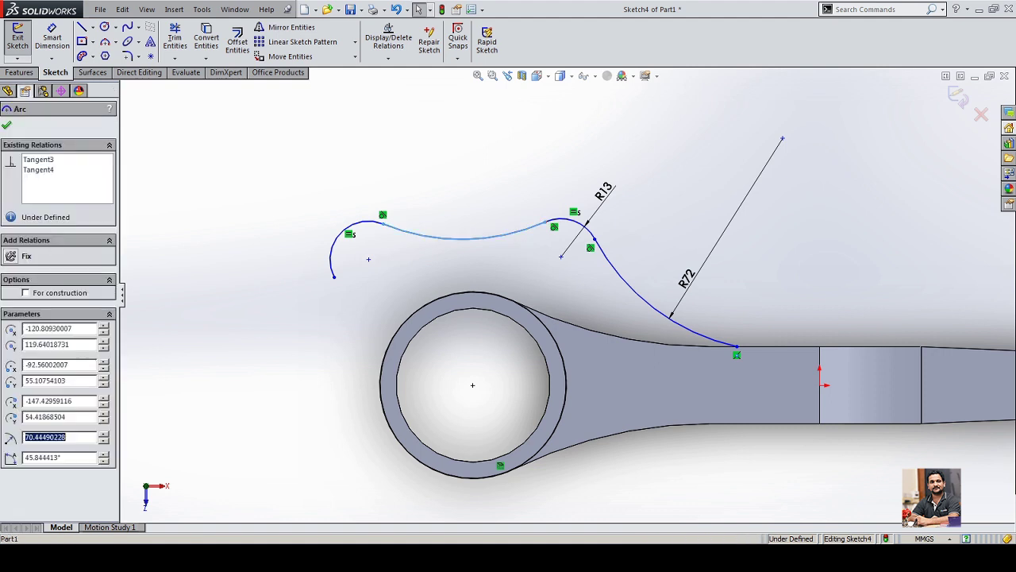
pyautogui.keyDown('ctrl'); pyautogui.click(627, 283); pyautogui.keyUp('ctrl')
pyautogui.click(701, 229)
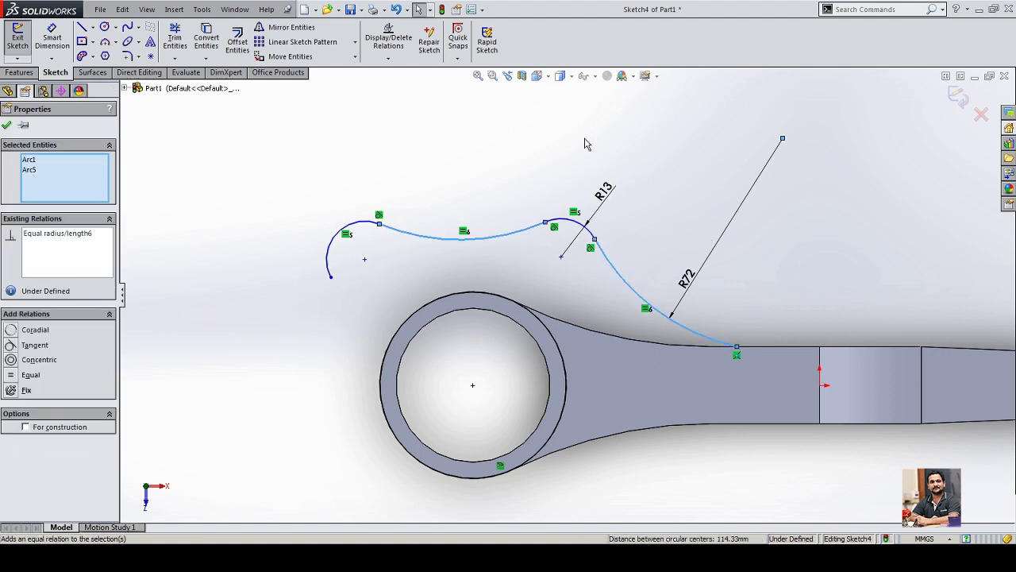
pyautogui.click(585, 139)
# Step: Switch to the reference drawing photo and examine the flange hole position dimensions around the large boss
pyautogui.scroll(3, 394, 200)
pyautogui.scroll(-3, 485, 410)
pyautogui.scroll(1, 635, 421)
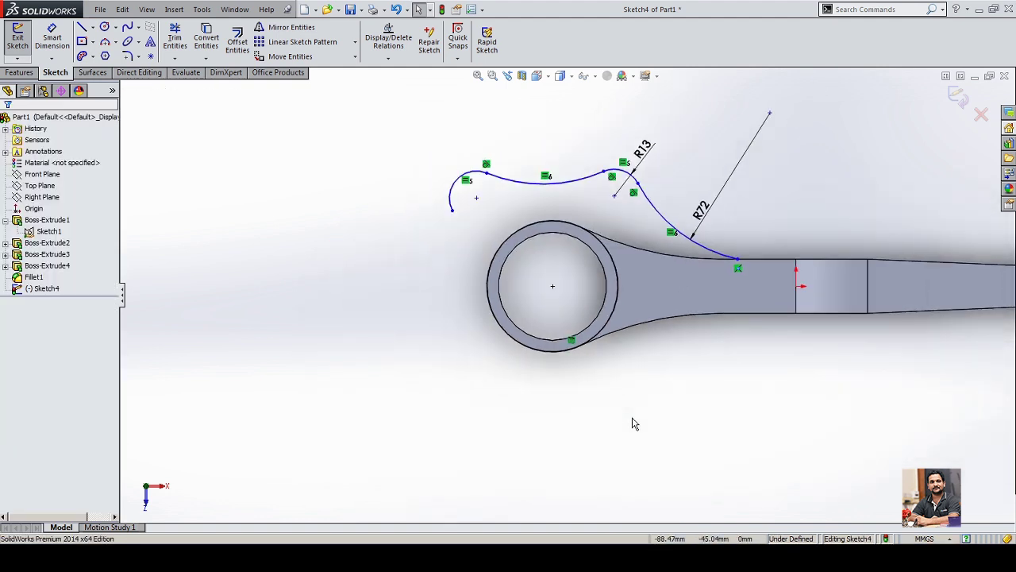
pyautogui.scroll(-2, 696, 420)
pyautogui.scroll(3, 643, 154)
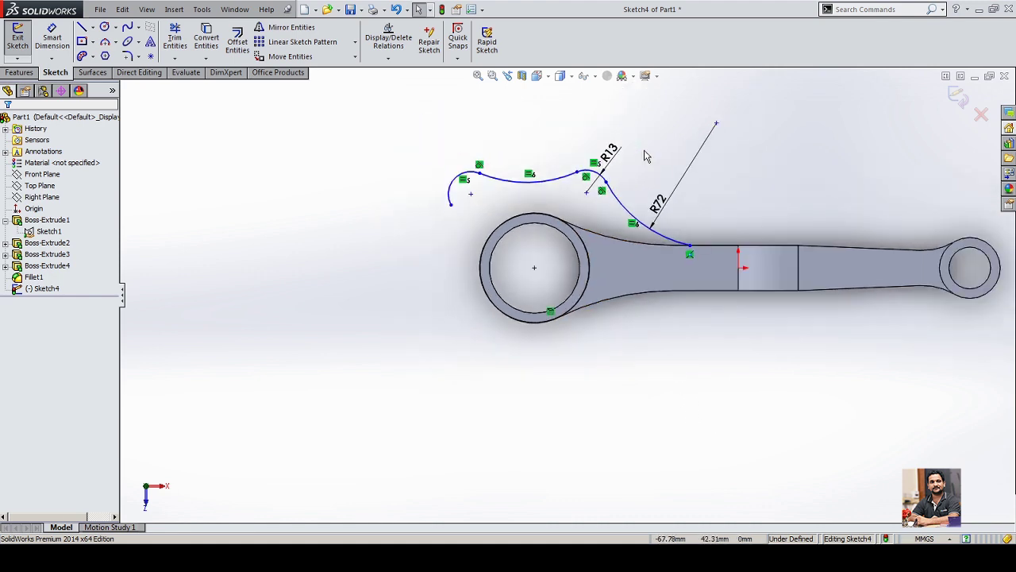
pyautogui.scroll(-3, 558, 227)
pyautogui.hotkey('alt', 'Tab')
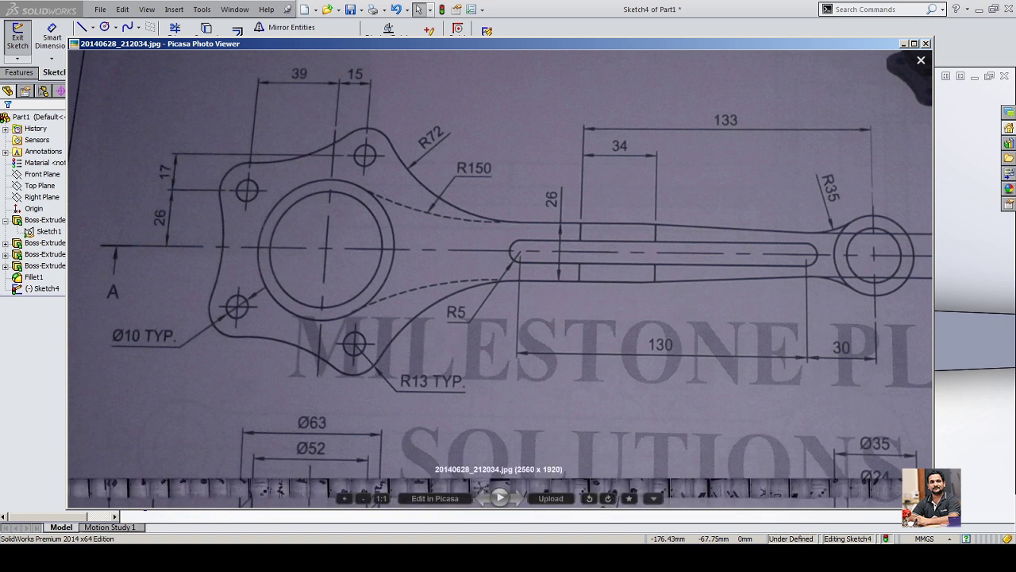
pyautogui.hotkey('alt', 'Tab')
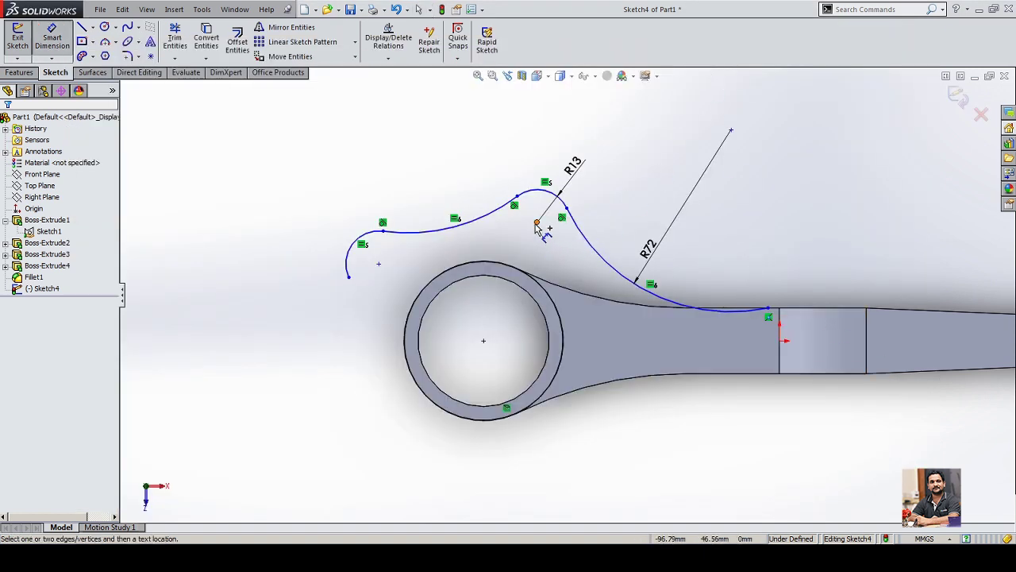
# Step: Dimension the horizontal distance between the large boss centre and the 13 mm lobe arc's centre as 15 mm
pyautogui.click(536, 224)
pyautogui.click(487, 343)
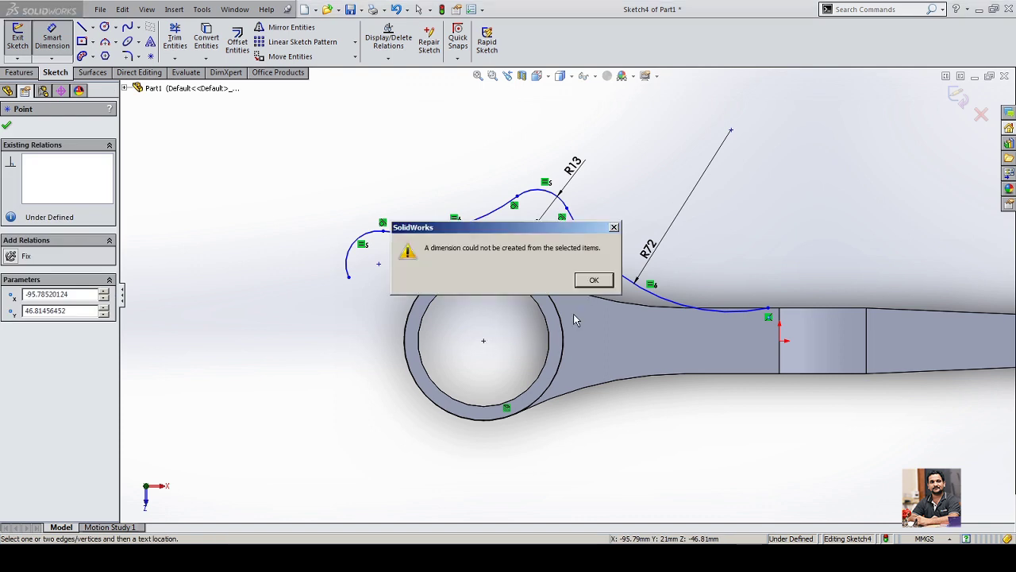
pyautogui.click(594, 280)
pyautogui.click(483, 341)
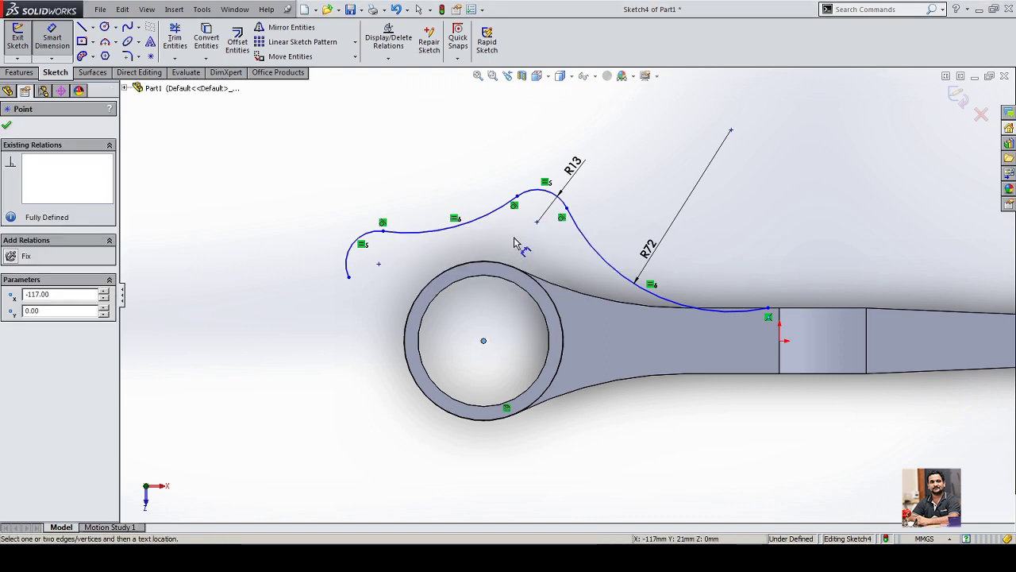
pyautogui.click(537, 221)
pyautogui.click(518, 151)
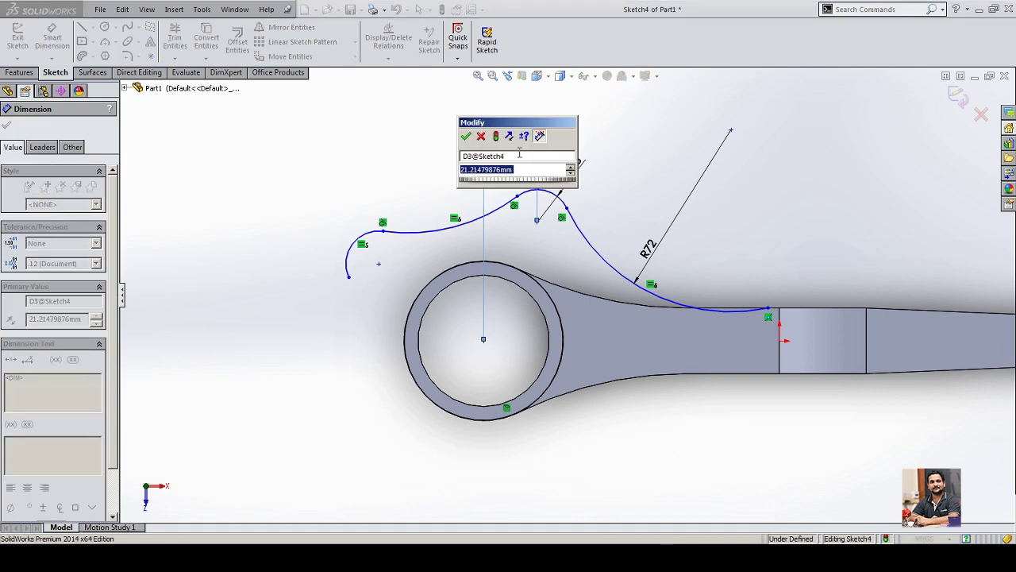
pyautogui.write('15')
pyautogui.press('Return')
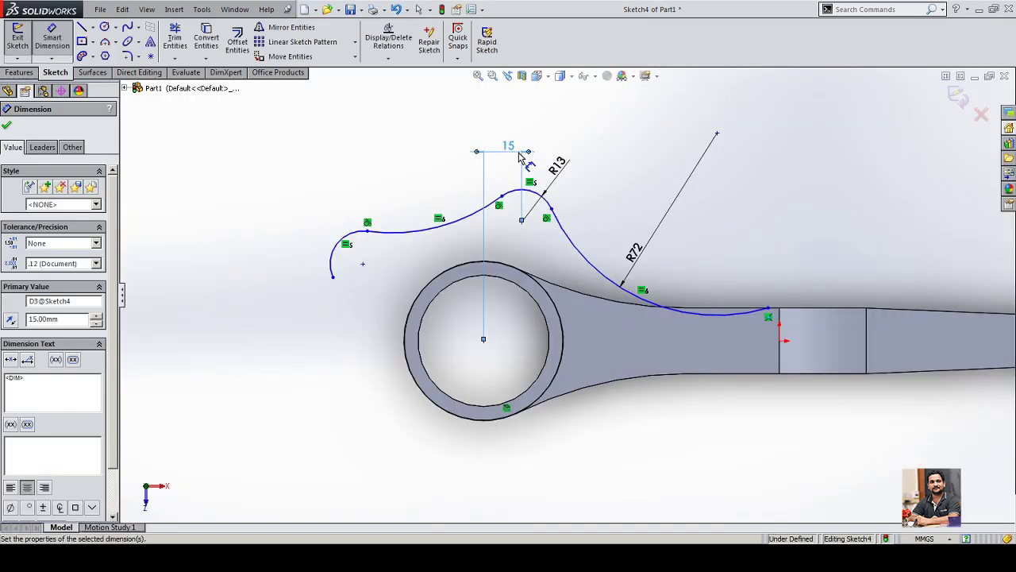
# Step: Dimension the horizontal distance between the large boss centre and the outer lobe arc's centre as 39 mm
pyautogui.click(483, 340)
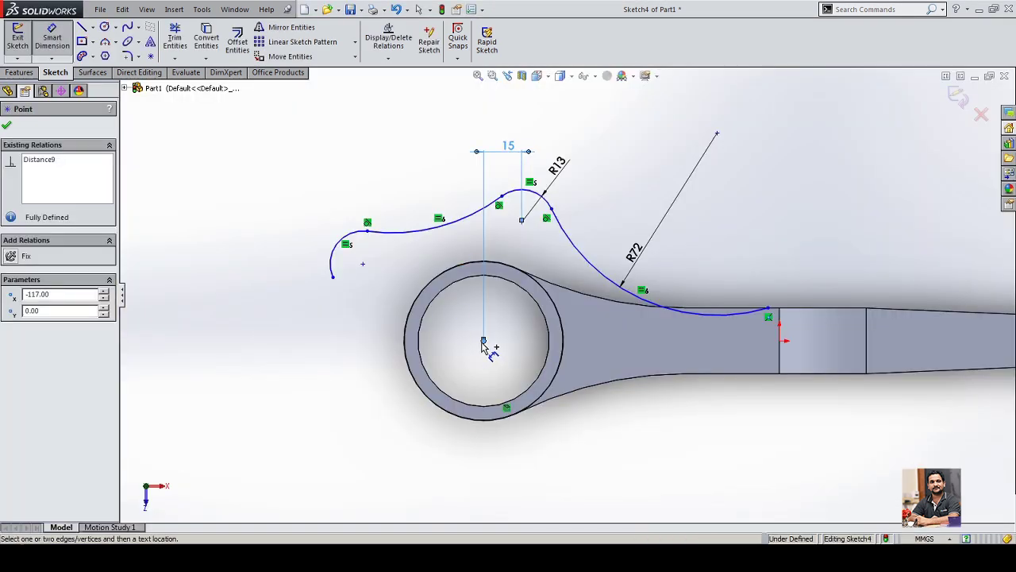
pyautogui.click(363, 264)
pyautogui.click(419, 173)
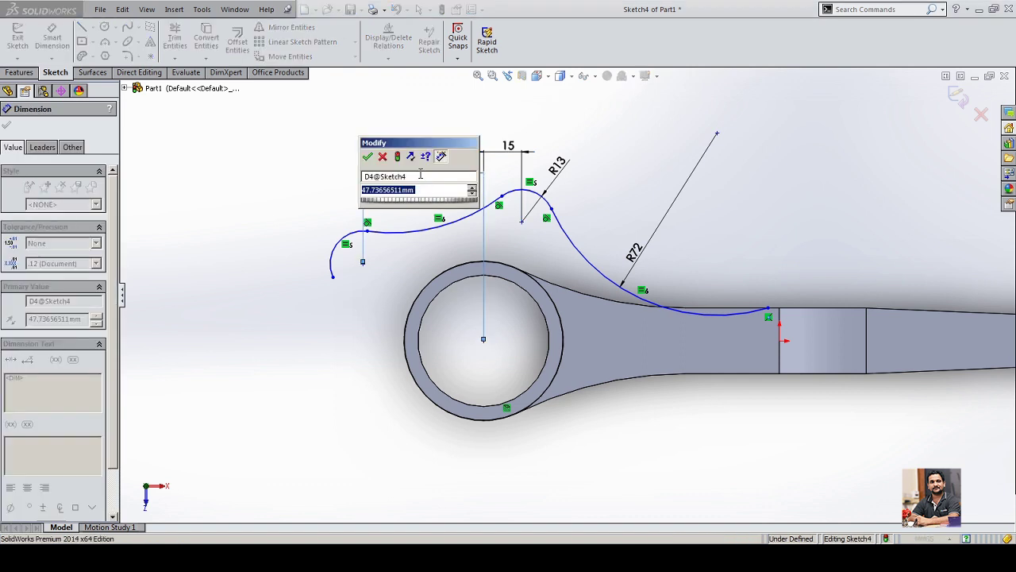
pyautogui.write('39')
pyautogui.press('Return')
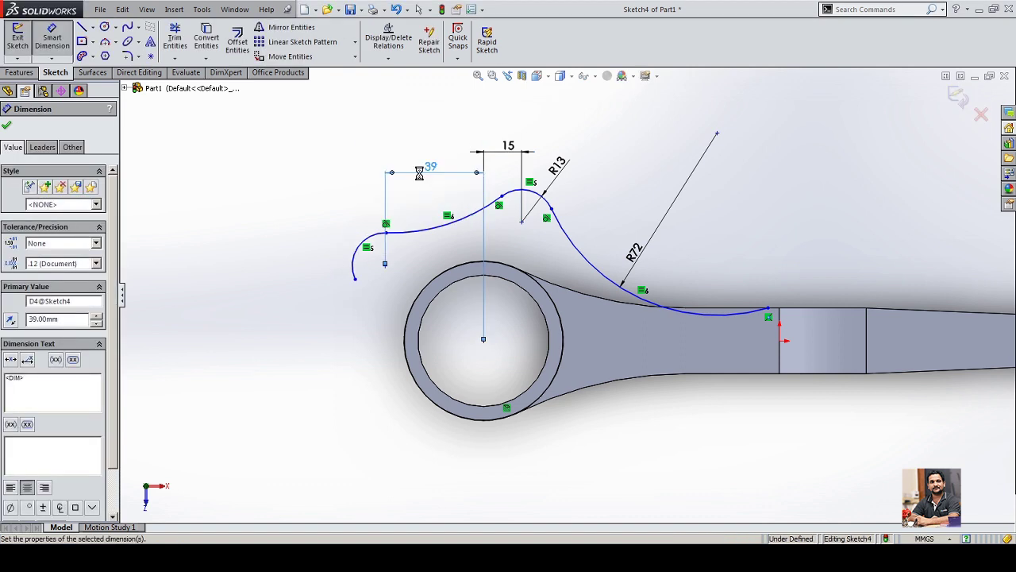
# Step: Dimension the vertical distance between the large boss centre and the outer lobe arc's centre as 26 mm
pyautogui.click(310, 316)
pyautogui.click(483, 339)
pyautogui.click(355, 278)
pyautogui.click(307, 315)
pyautogui.write('26')
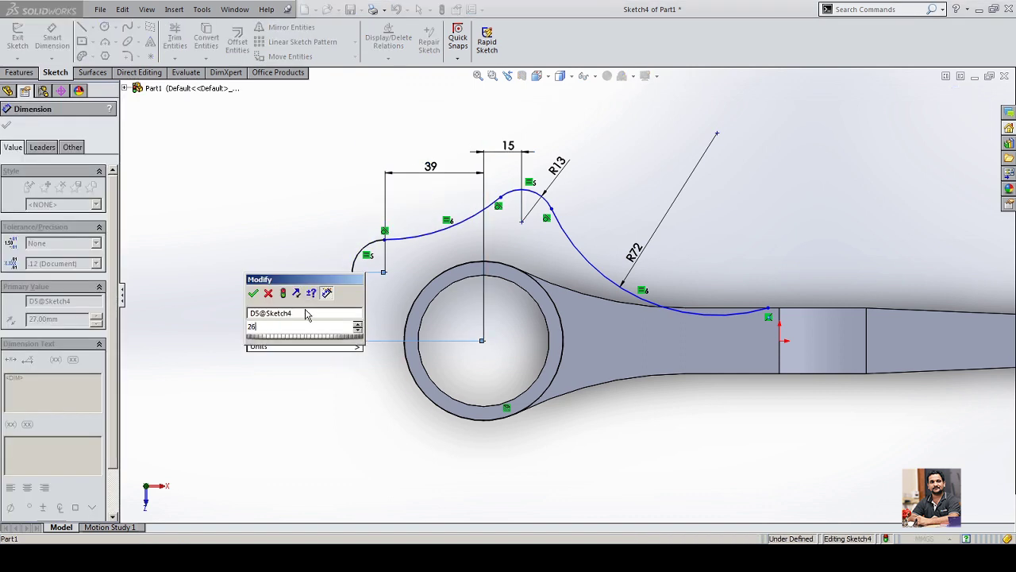
pyautogui.press('Return')
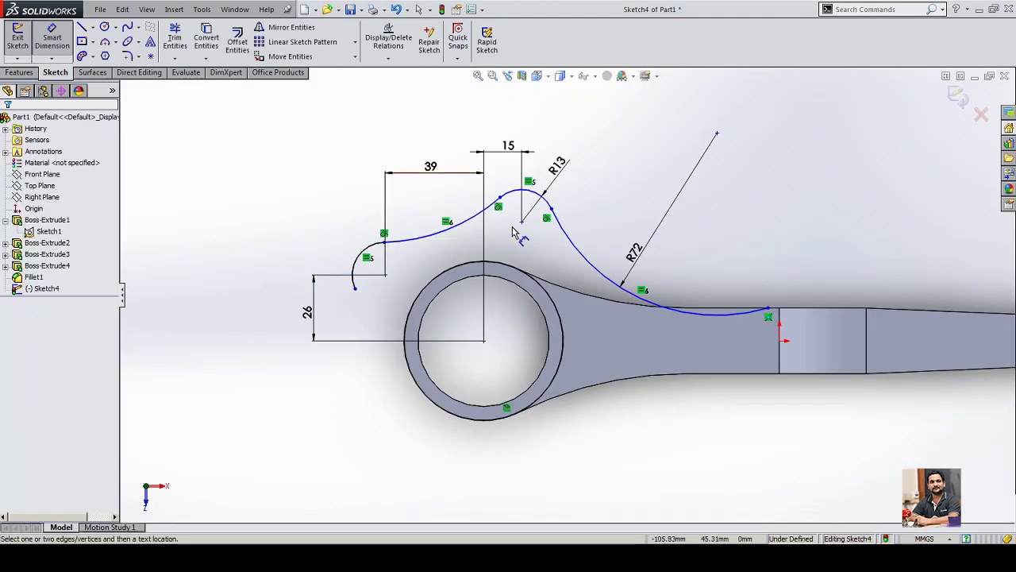
# Step: Dimension the vertical distance between the two lobe arc centres as 17 mm and finish dimensioning
pyautogui.click(521, 222)
pyautogui.click(384, 274)
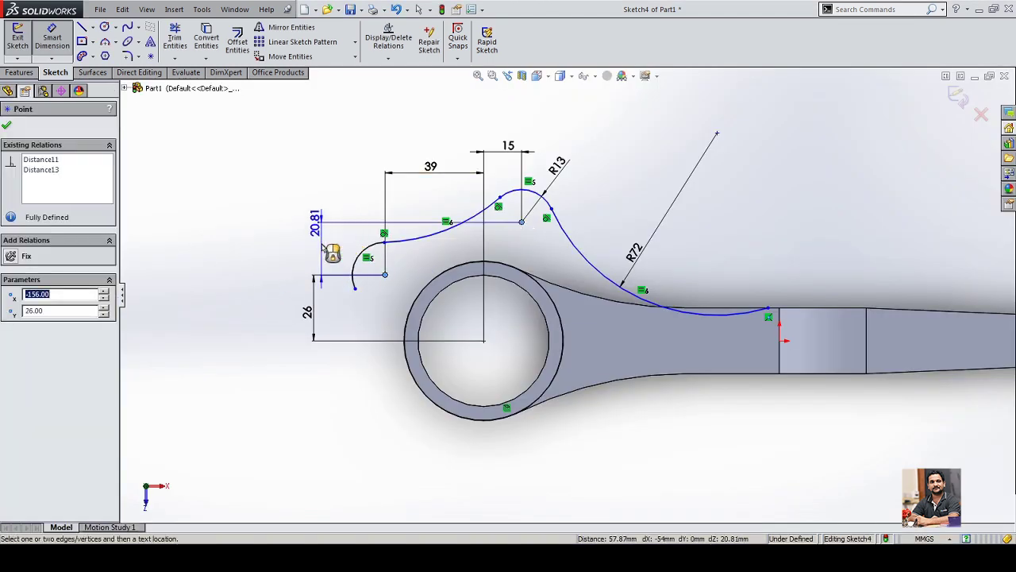
pyautogui.click(324, 250)
pyautogui.write('17')
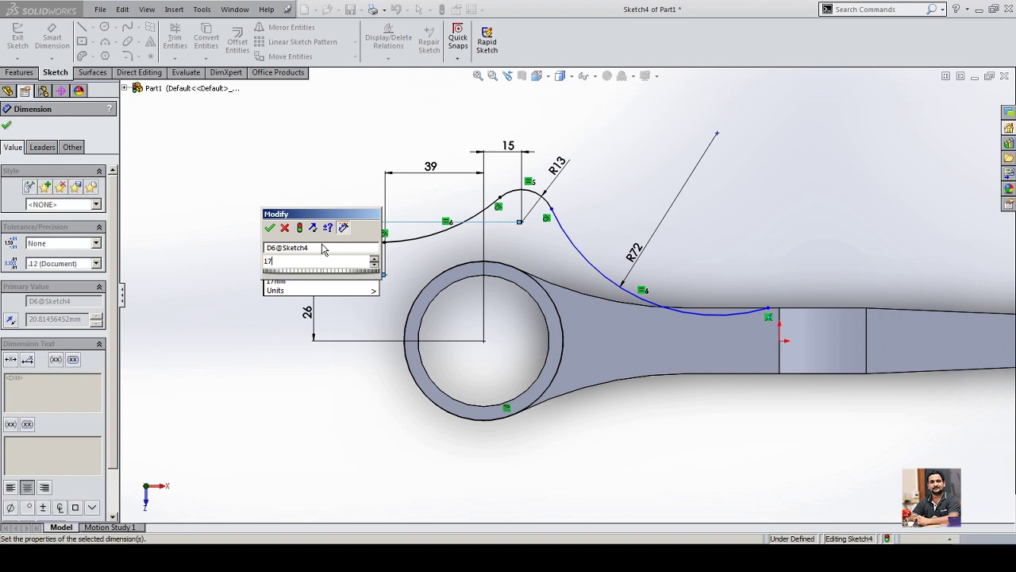
pyautogui.press('Return')
pyautogui.click(818, 110)
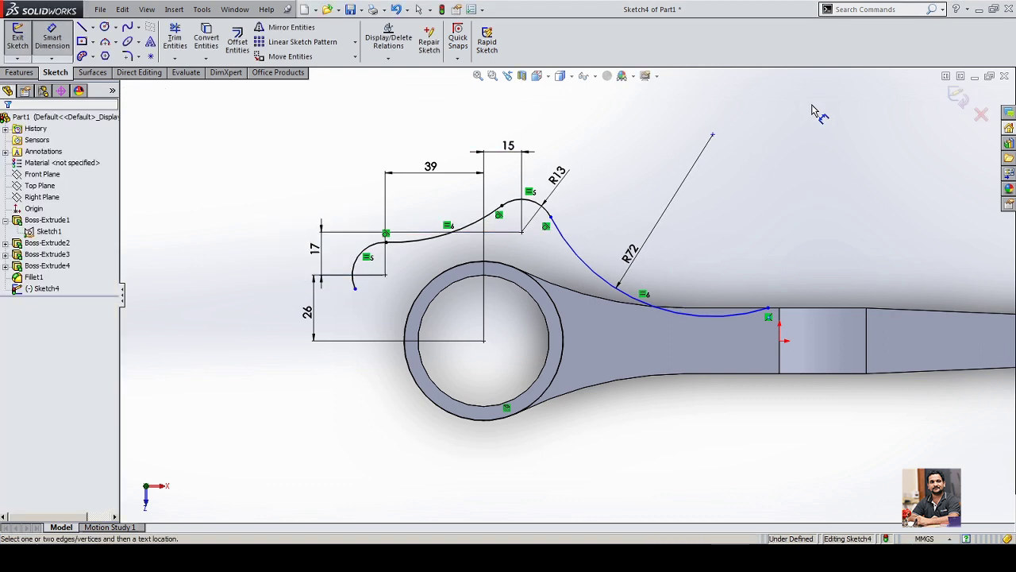
pyautogui.rightClick(817, 109)
pyautogui.click(844, 139)
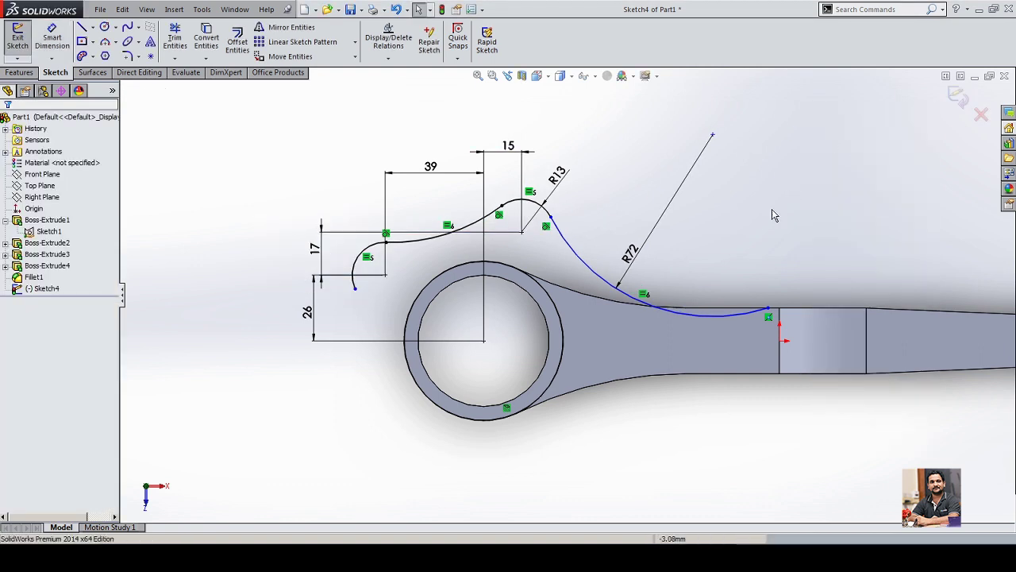
# Step: Make the 72 mm concave arc tangent to the arm's straight upper edge
pyautogui.click(730, 316)
pyautogui.keyDown('ctrl'); pyautogui.click(728, 312); pyautogui.keyUp('ctrl')
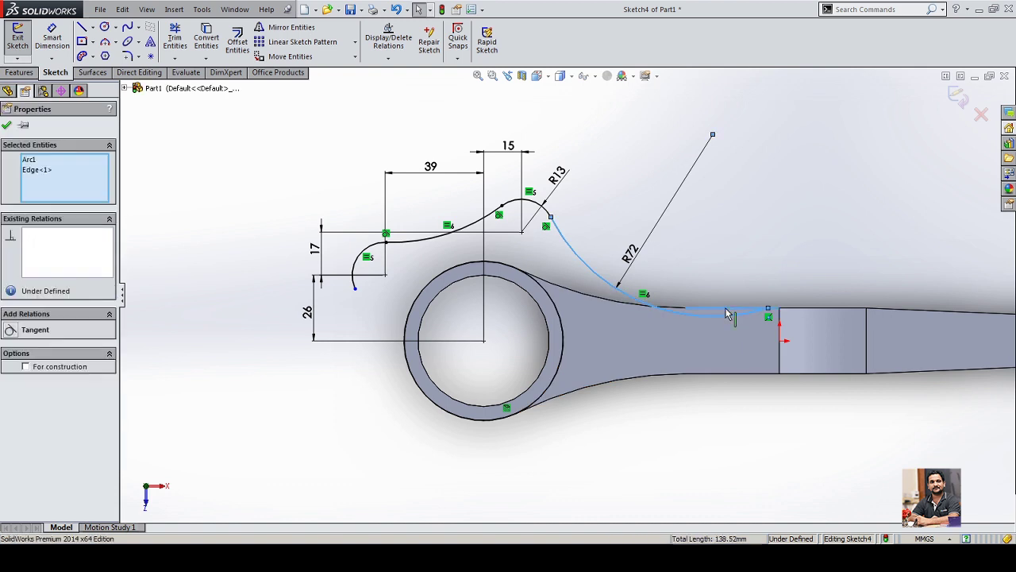
pyautogui.click(773, 267)
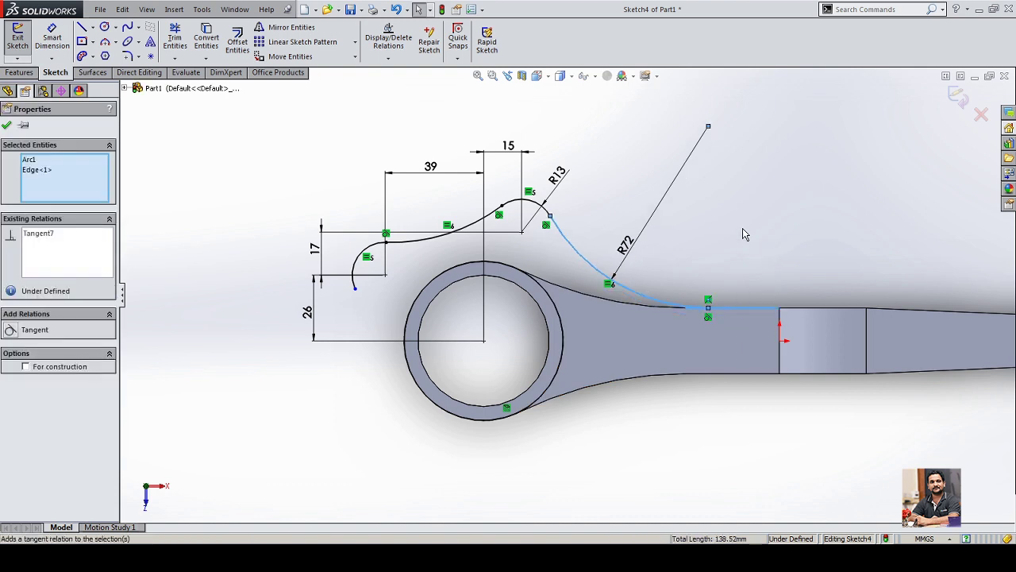
pyautogui.click(743, 224)
# Step: Draw a 26 mm vertical line across the arm from the 72 mm arc's endpoint to the lower edge
pyautogui.scroll(4, 734, 208)
pyautogui.scroll(-4, 673, 341)
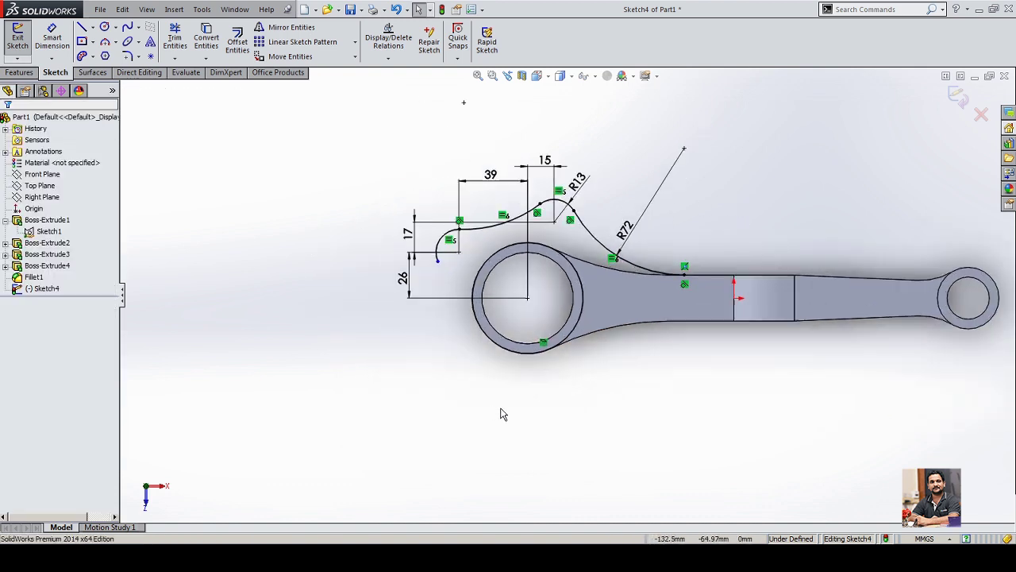
pyautogui.scroll(-1, 790, 347)
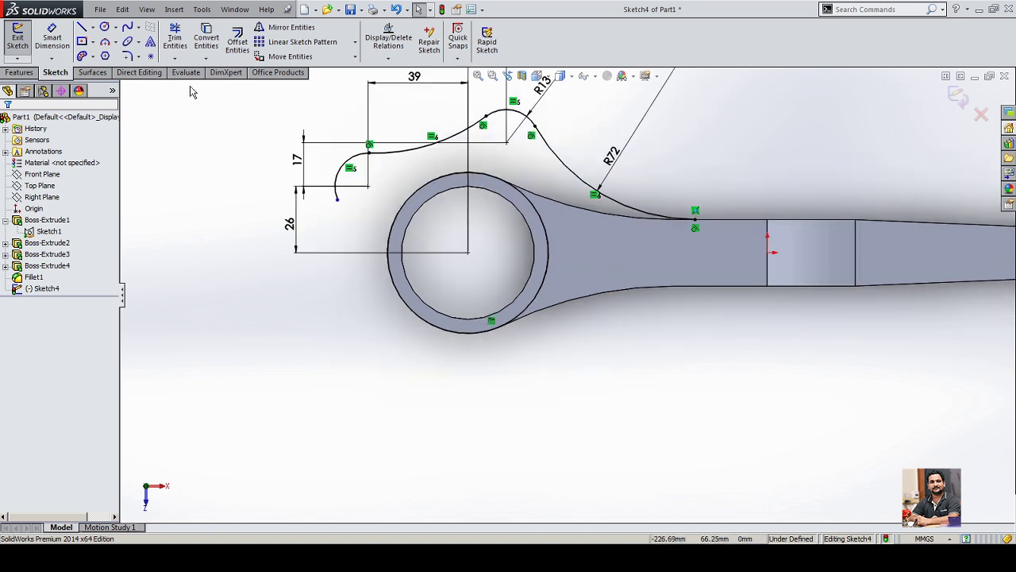
pyautogui.click(81, 27)
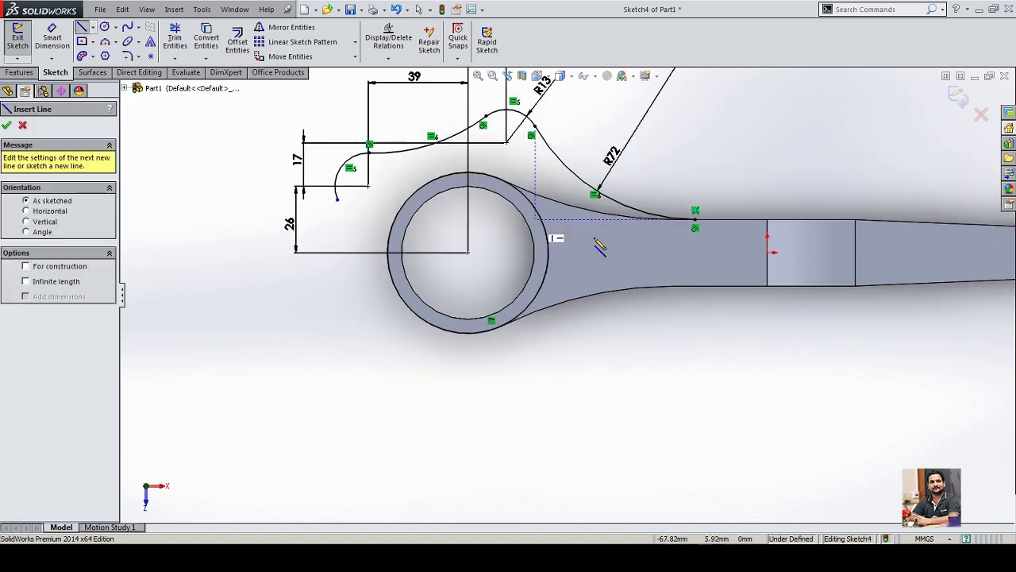
pyautogui.click(696, 222)
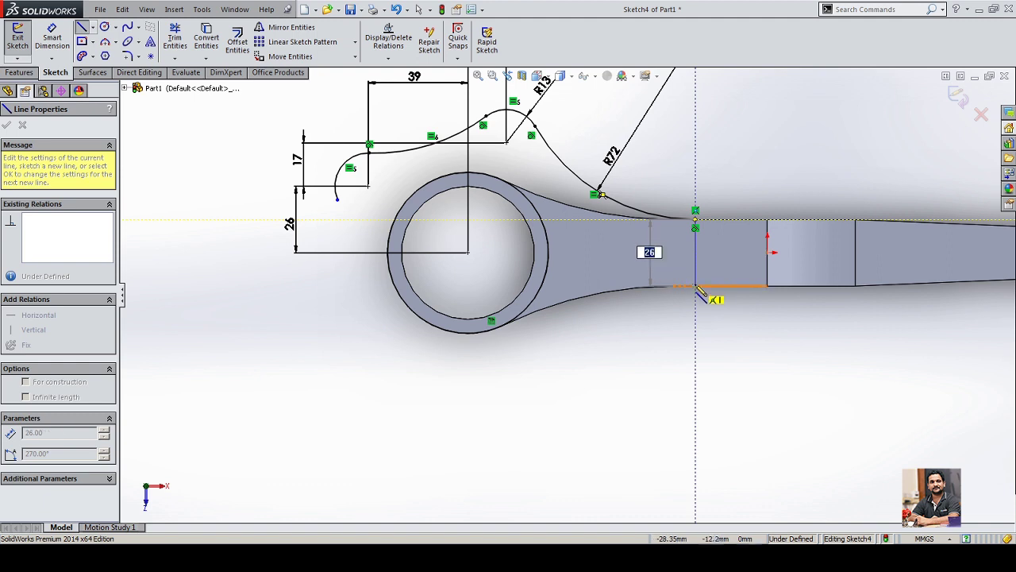
pyautogui.click(696, 287)
pyautogui.rightClick(724, 124)
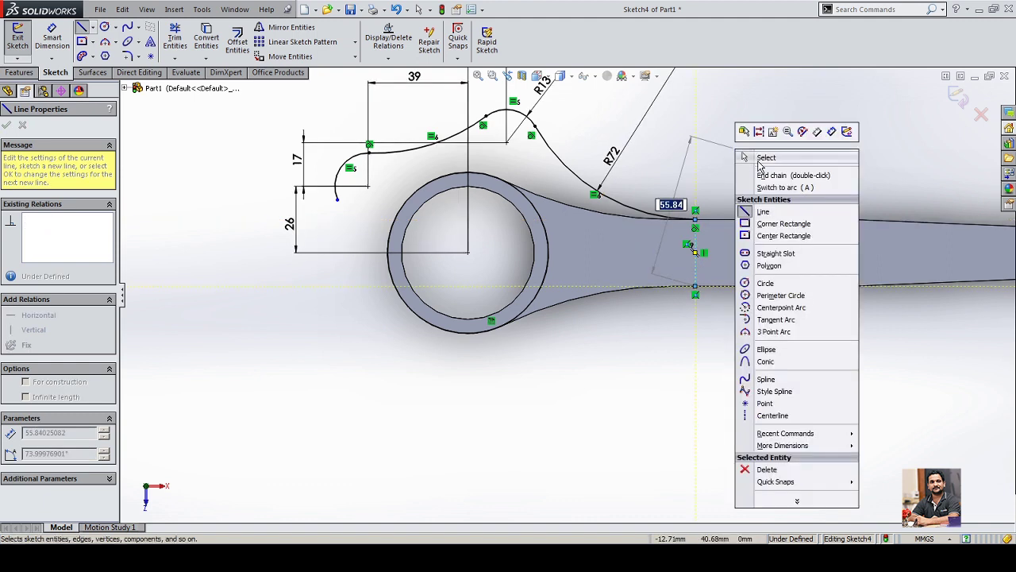
pyautogui.click(759, 153)
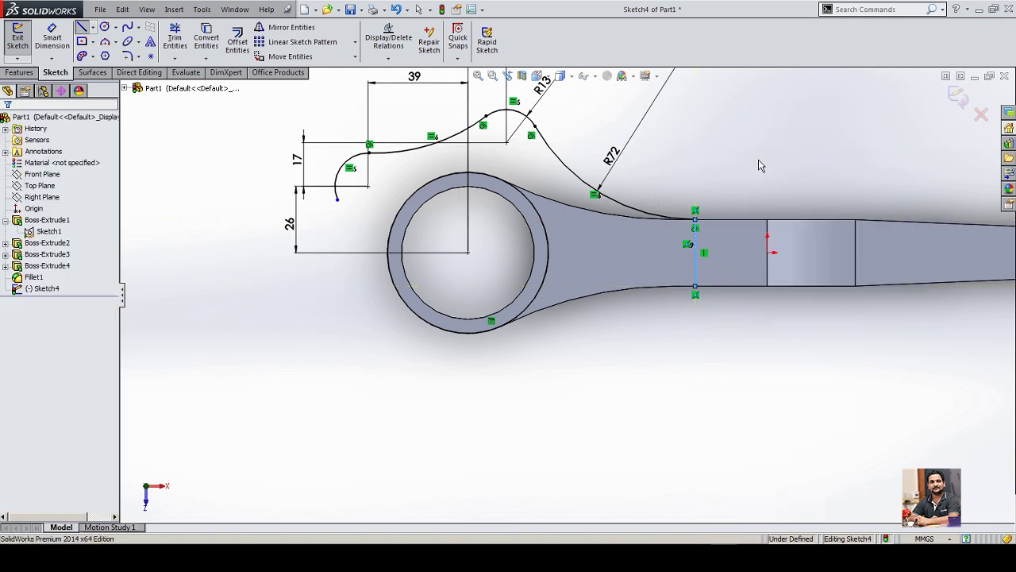
# Step: Draw a horizontal centerline from the origin to the large boss centre and finish the line
pyautogui.click(103, 27)
pyautogui.click(93, 28)
pyautogui.click(111, 54)
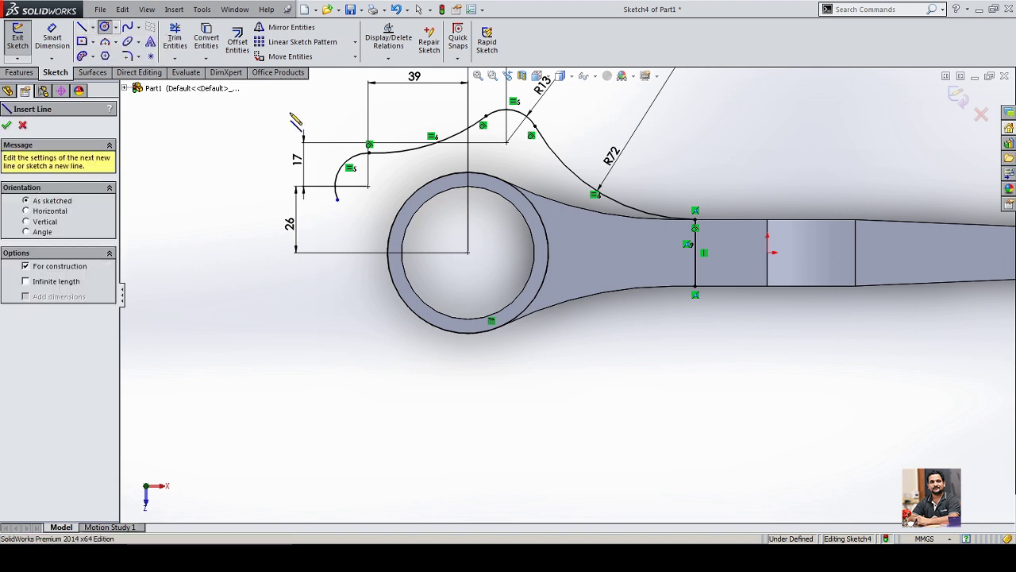
pyautogui.click(768, 252)
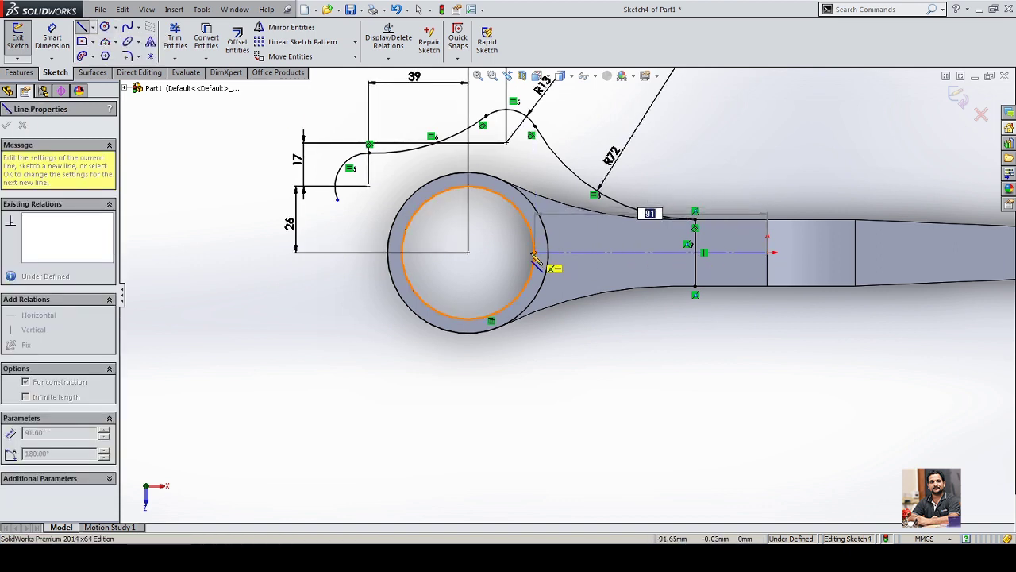
pyautogui.click(467, 253)
pyautogui.rightClick(736, 126)
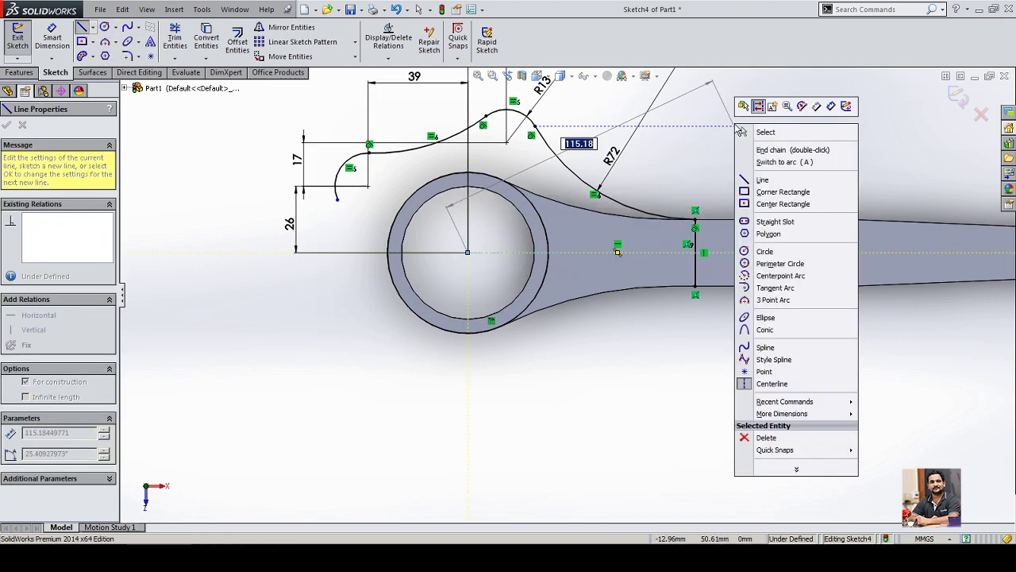
pyautogui.click(764, 133)
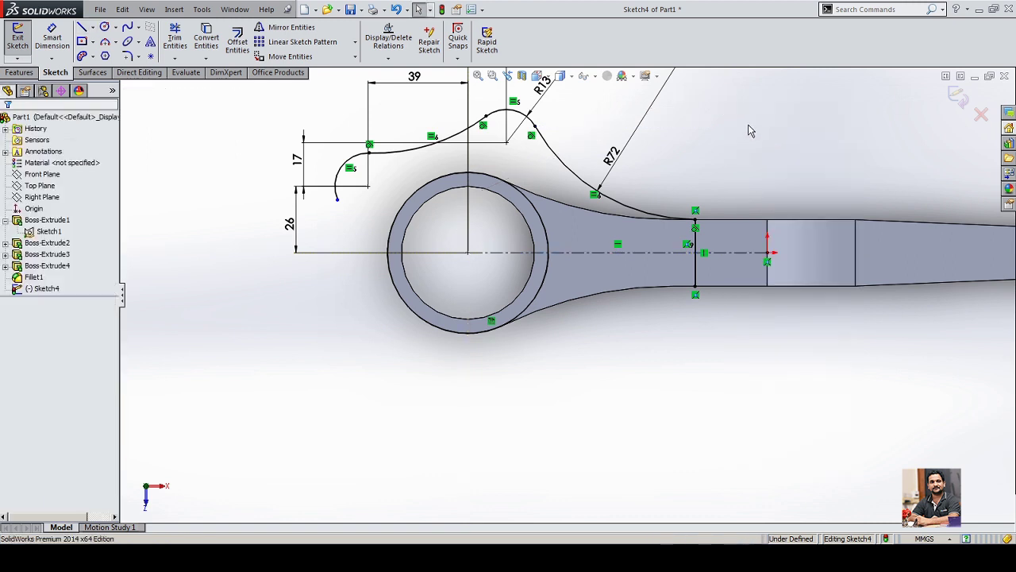
# Step: Mirror the four connected arcs of the upper flange outline about the horizontal centerline, keeping the originals
pyautogui.click(616, 206)
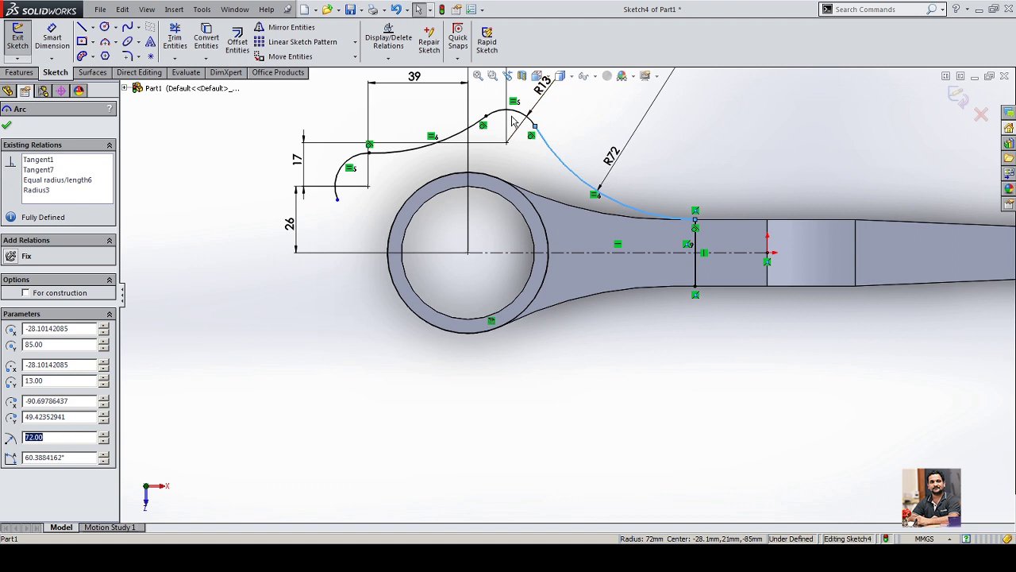
pyautogui.keyDown('ctrl'); pyautogui.click(512, 120); pyautogui.keyUp('ctrl')
pyautogui.keyDown('ctrl'); pyautogui.click(340, 174); pyautogui.keyUp('ctrl')
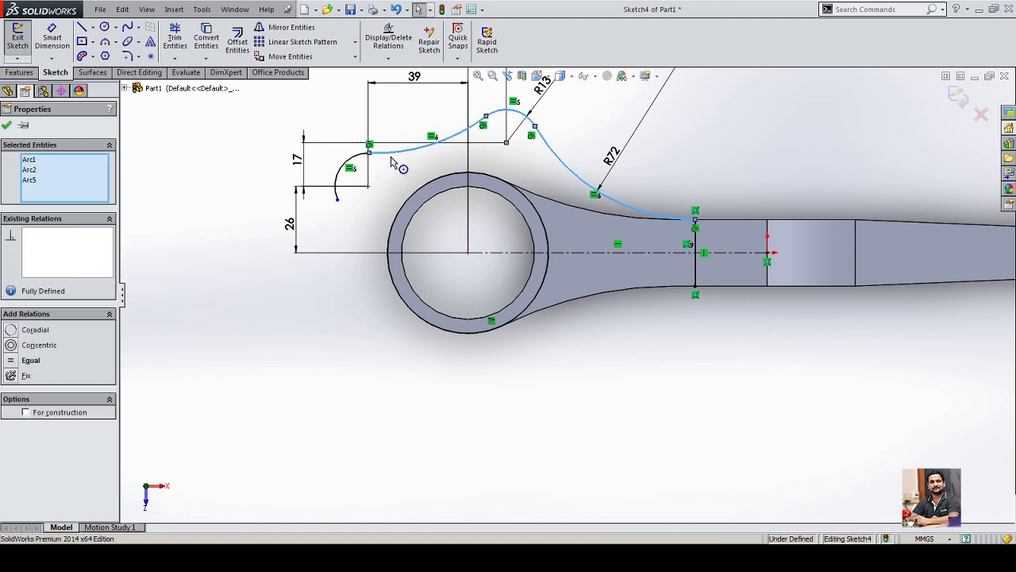
pyautogui.keyDown('ctrl'); pyautogui.click(340, 174); pyautogui.keyUp('ctrl')
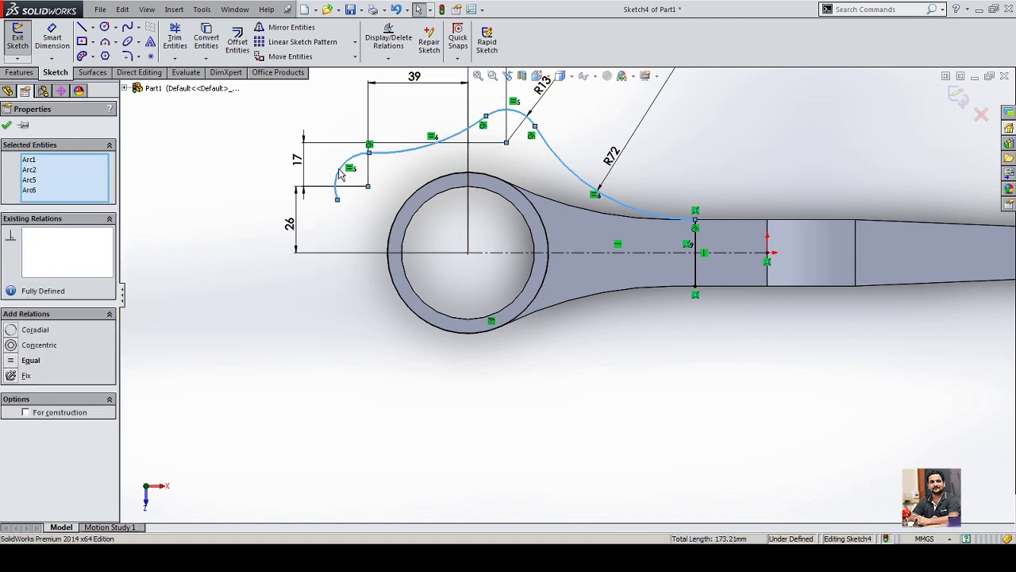
pyautogui.click(291, 27)
pyautogui.click(44, 291)
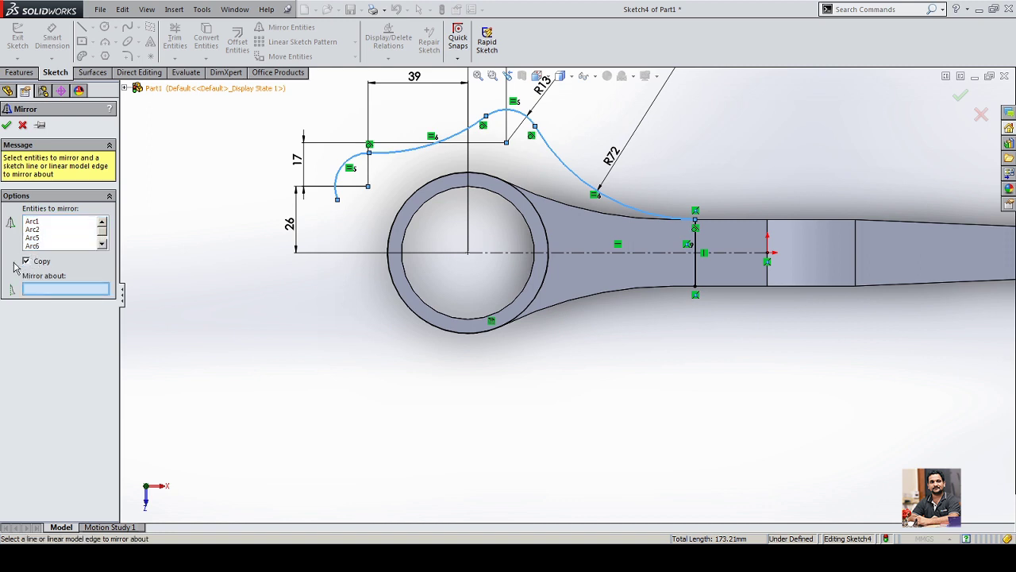
pyautogui.click(591, 256)
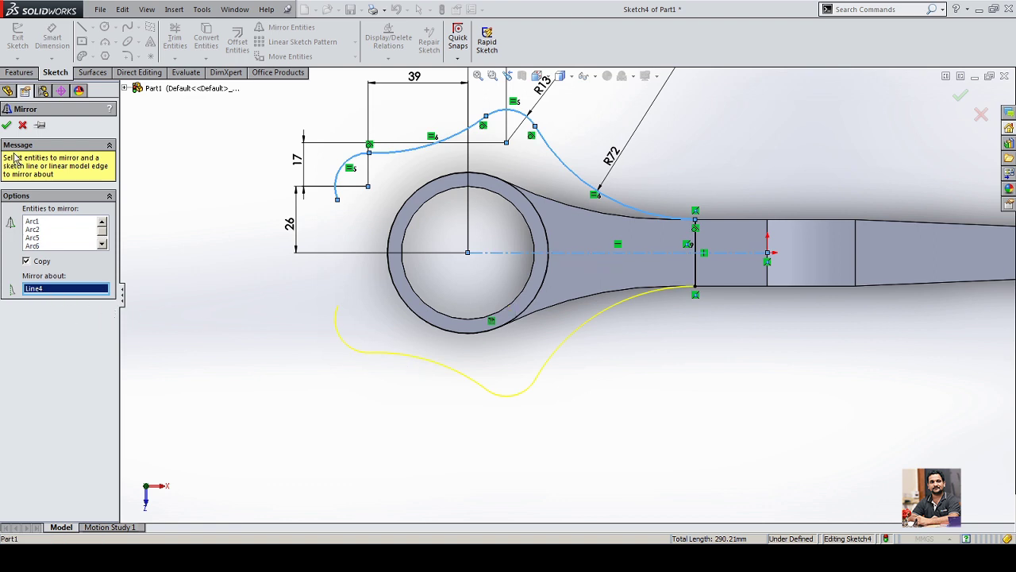
pyautogui.click(6, 126)
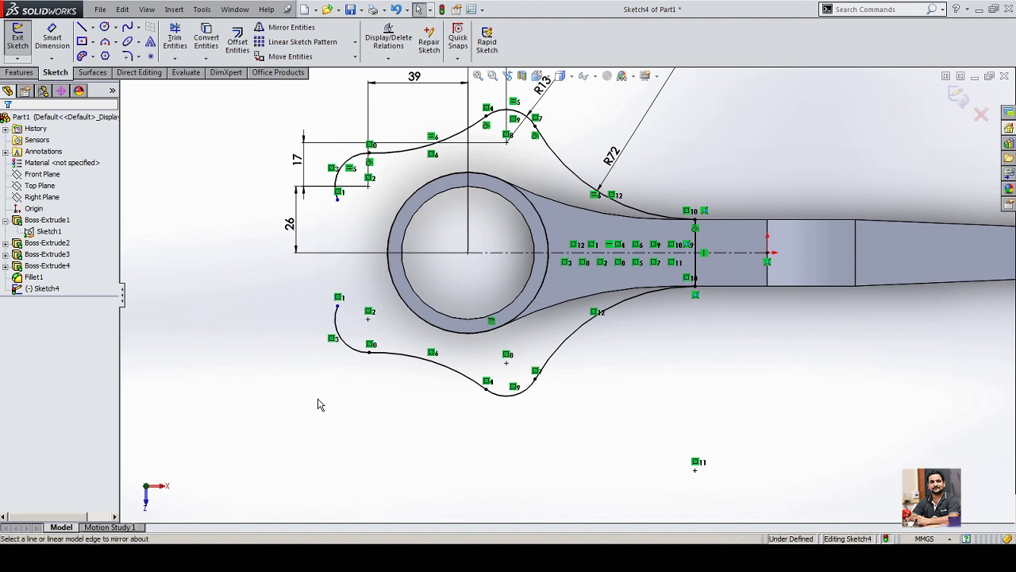
# Step: Draw a three-point arc bulging toward the large boss between the open ends of the upper and lower outer lobe arcs
pyautogui.click(105, 42)
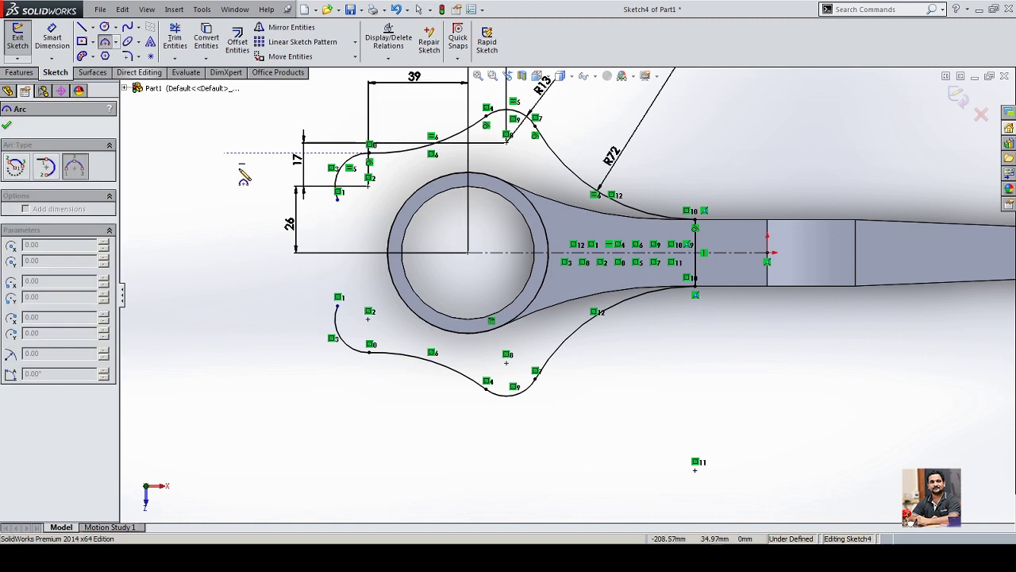
pyautogui.click(339, 193)
pyautogui.click(338, 305)
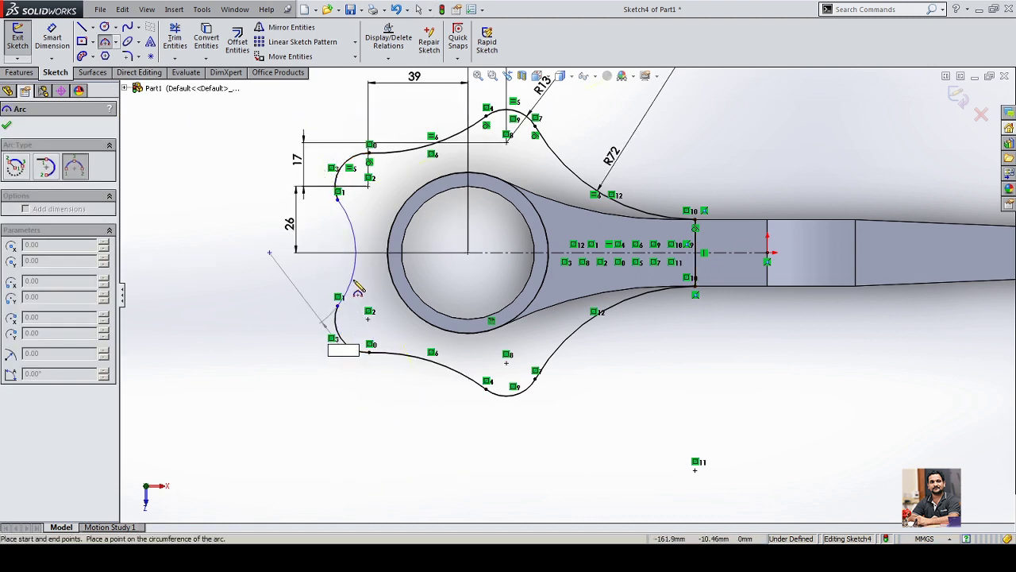
pyautogui.click(360, 253)
pyautogui.rightClick(213, 168)
pyautogui.click(227, 163)
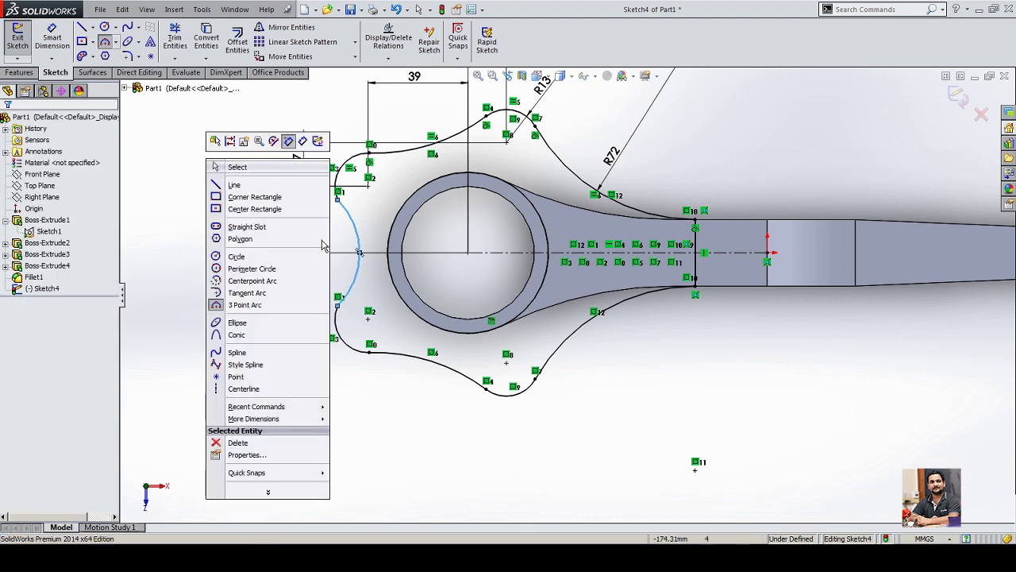
# Step: Make the closing arc tangent to the lower outer lobe arc and equal to the 72 mm concave arc
pyautogui.click(356, 284)
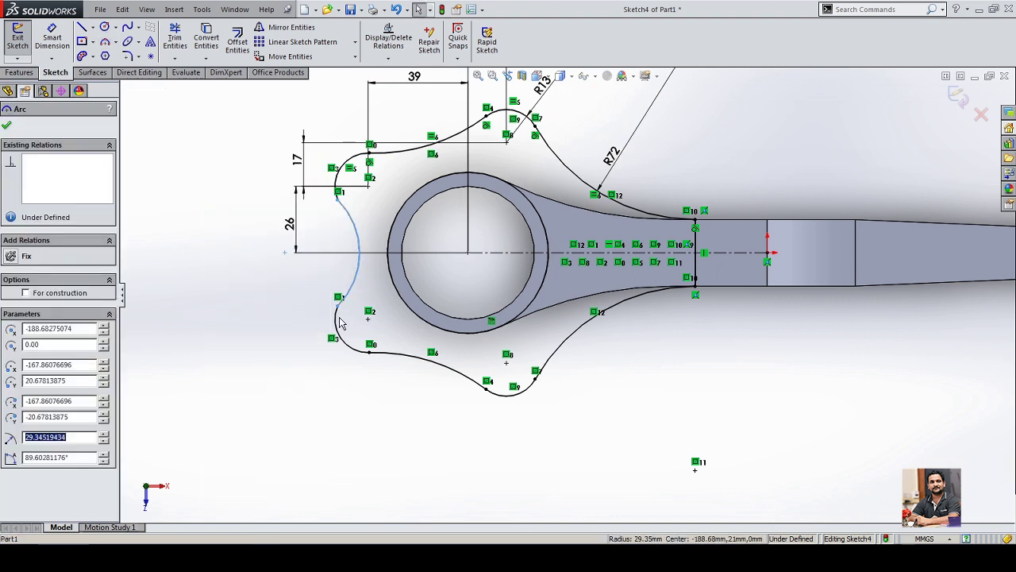
pyautogui.keyDown('ctrl'); pyautogui.click(338, 322); pyautogui.keyUp('ctrl')
pyautogui.click(35, 345)
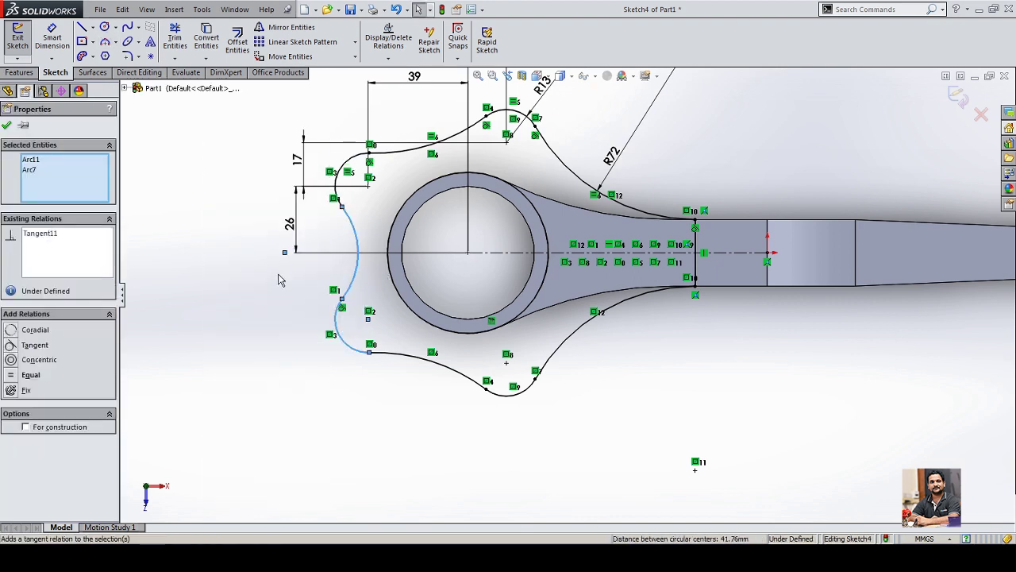
pyautogui.click(243, 278)
pyautogui.click(357, 238)
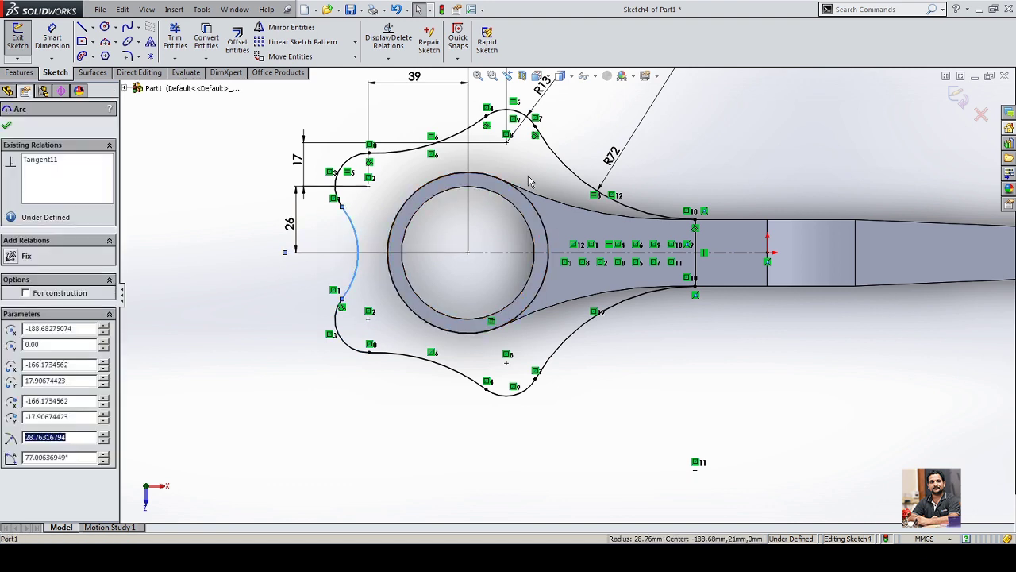
pyautogui.keyDown('ctrl'); pyautogui.click(572, 168); pyautogui.keyUp('ctrl')
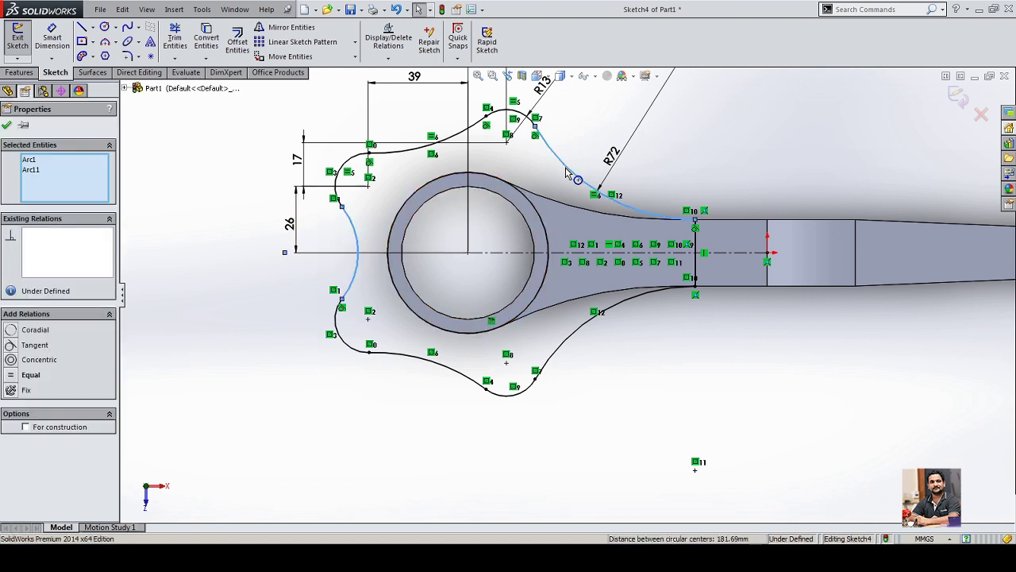
pyautogui.click(645, 125)
pyautogui.click(711, 362)
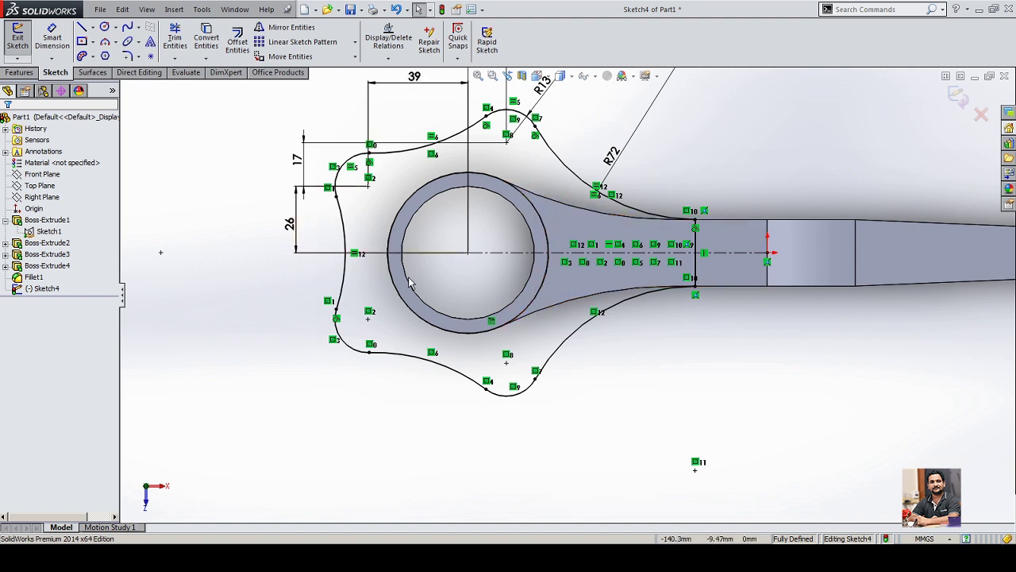
# Step: Finish the flange sketch and extrude it 7 mm as a merged blind boss in the reversed direction, into the arm
pyautogui.click(959, 99)
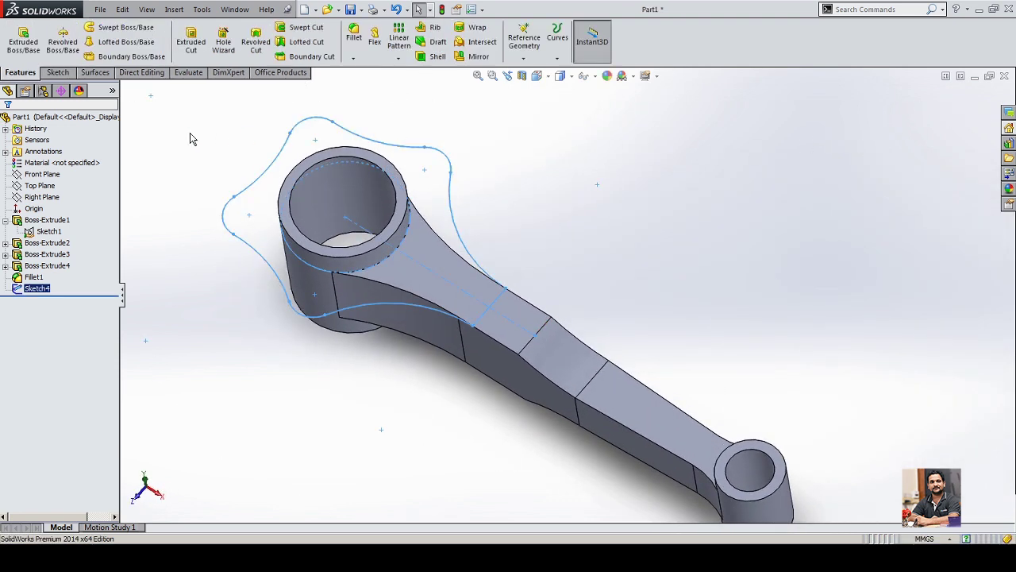
pyautogui.click(23, 40)
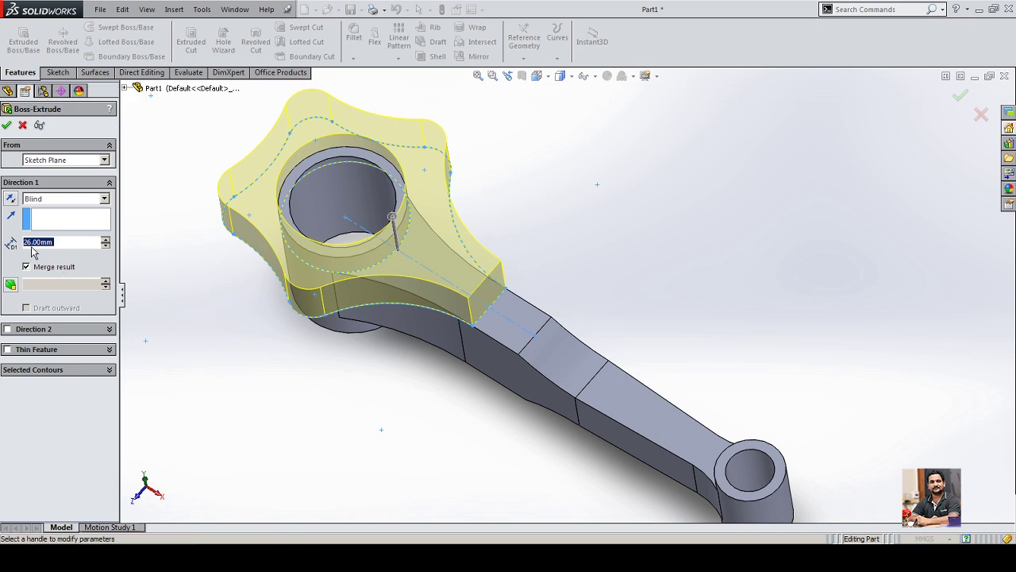
pyautogui.click(10, 198)
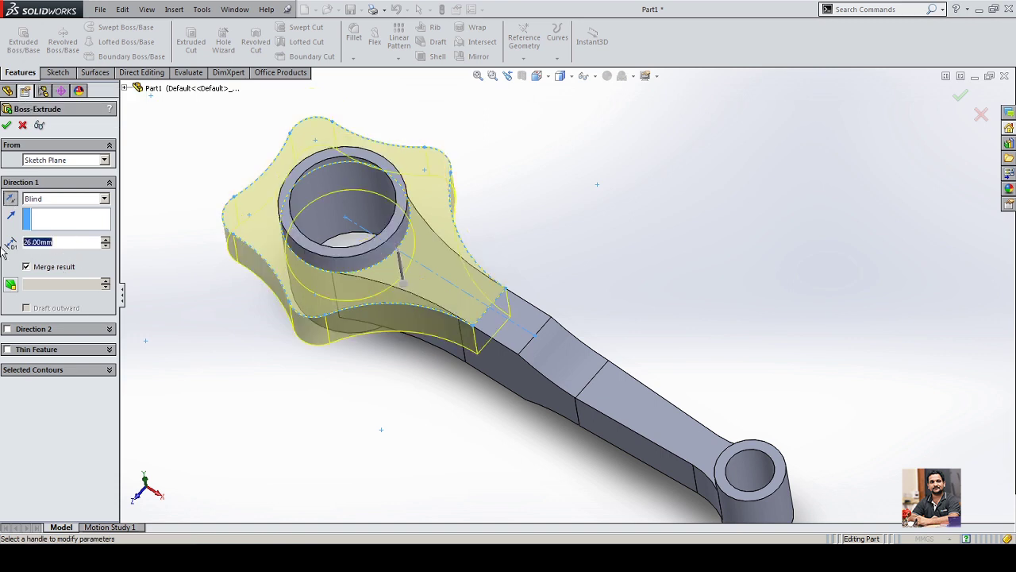
pyautogui.write('7')
pyautogui.press('Return')
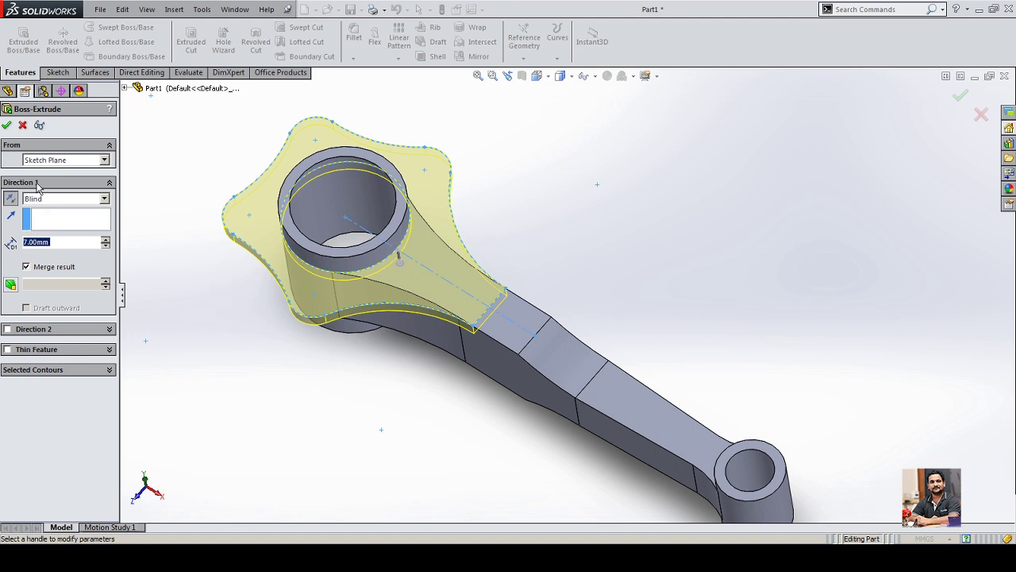
pyautogui.click(7, 125)
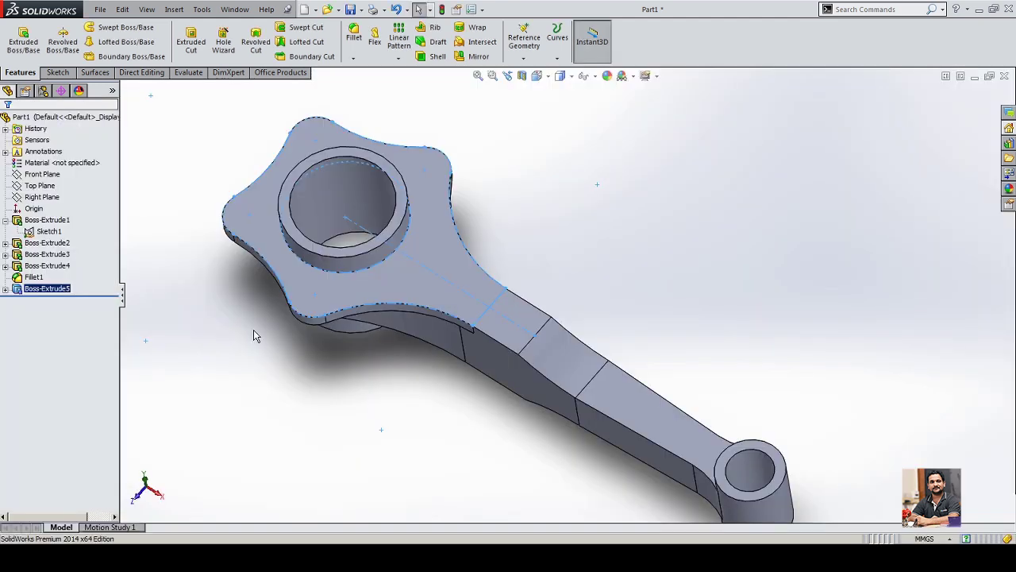
# Step: Sketch a horizontal straight slot about 119 mm between centres along the arm's centre axis, on the flange's top face
pyautogui.moveTo(263, 393); pyautogui.dragTo(251, 347, button='middle')
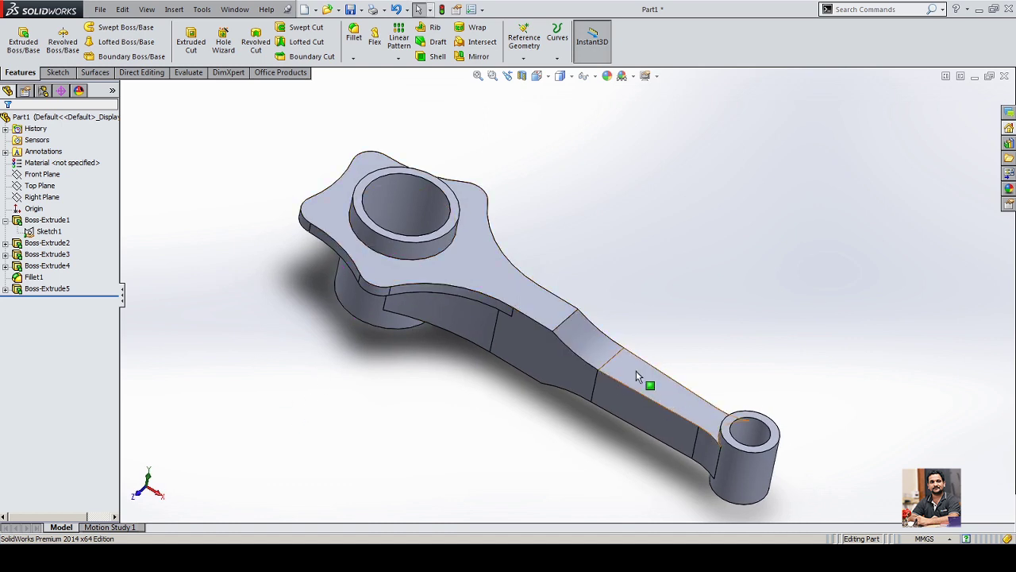
pyautogui.click(542, 310)
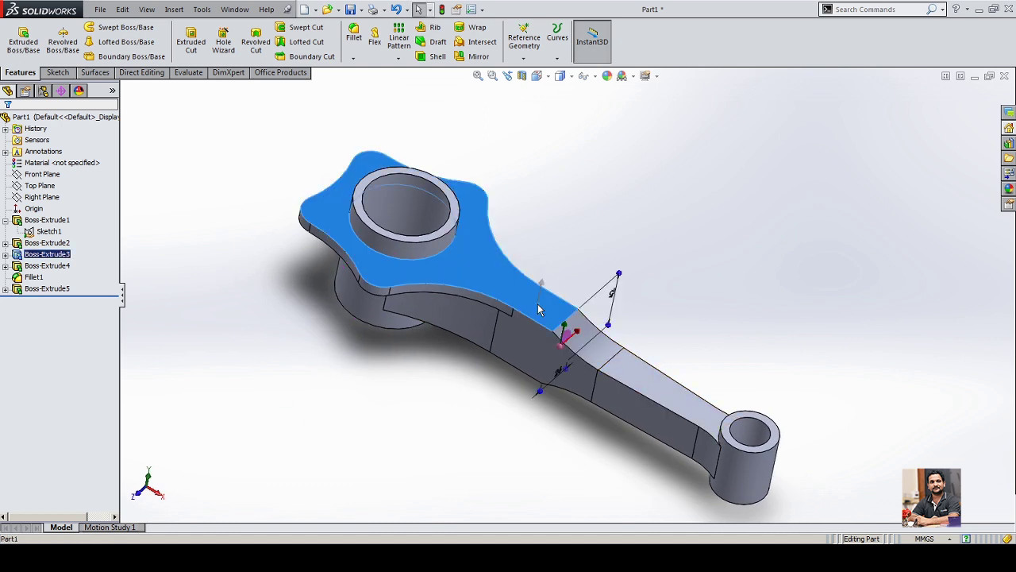
pyautogui.click(588, 274)
pyautogui.scroll(-3, 718, 235)
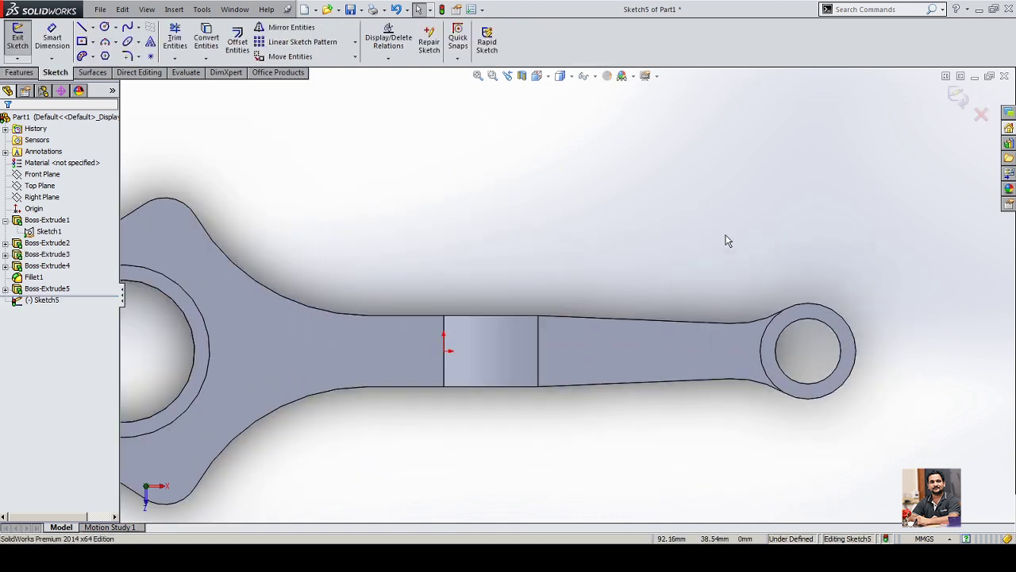
pyautogui.click(93, 56)
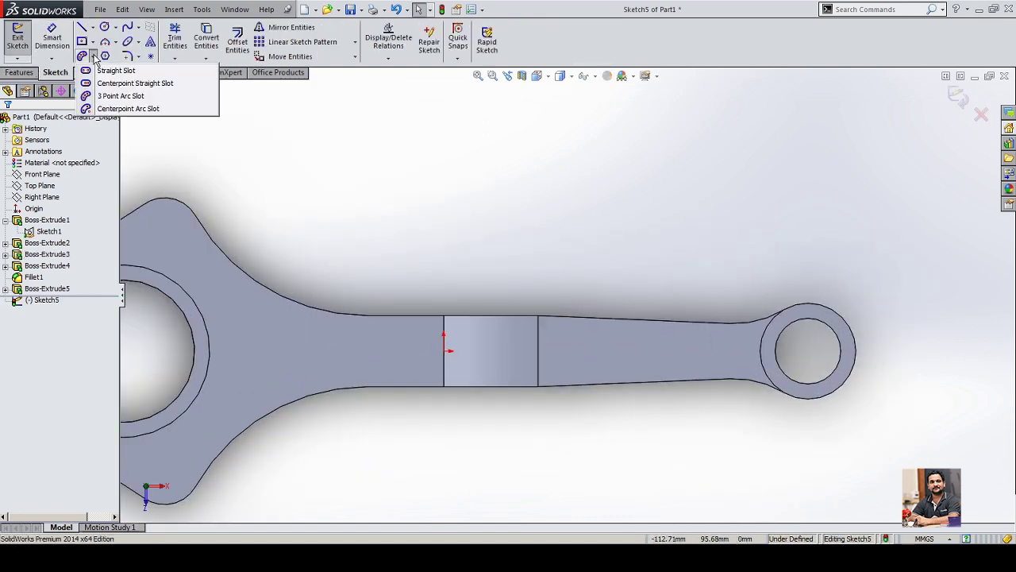
pyautogui.click(105, 68)
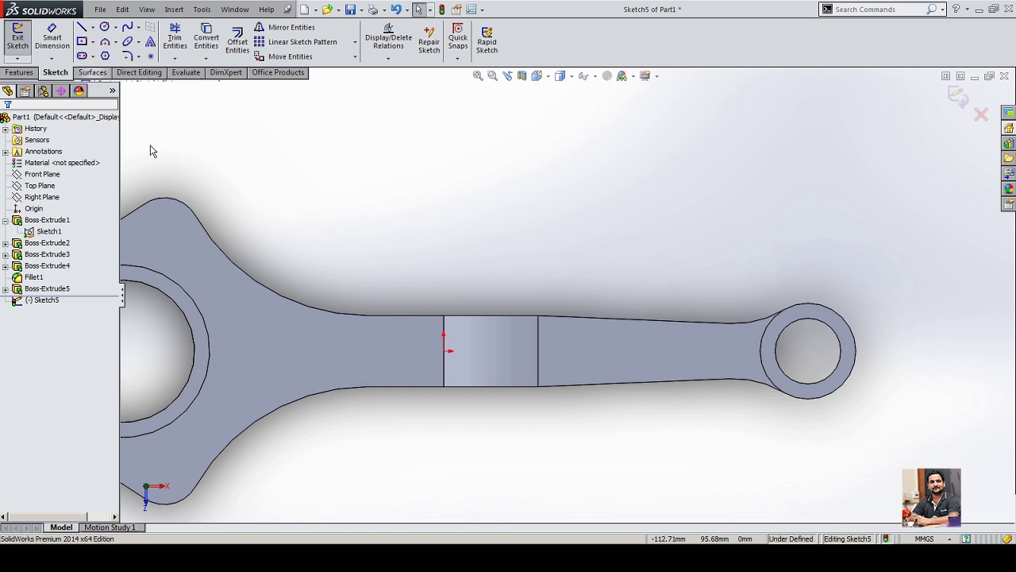
pyautogui.click(398, 350)
pyautogui.click(727, 350)
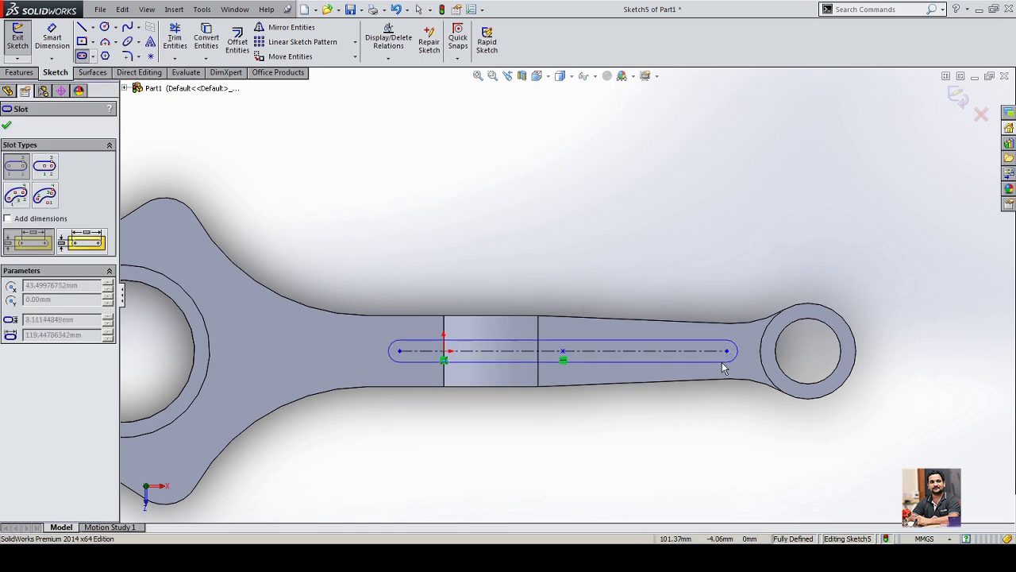
pyautogui.click(723, 364)
pyautogui.rightClick(669, 218)
pyautogui.click(681, 226)
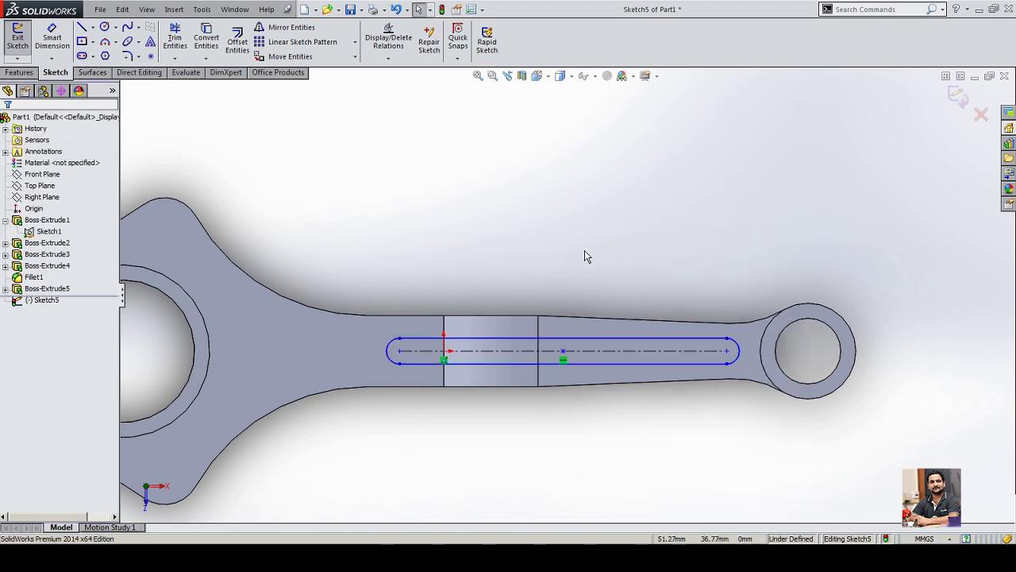
# Step: Switch to the reference drawing in Picasa Photo Viewer, examine the slot's dimensions in the top and section views, and return to the sketch
pyautogui.click(322, 558)
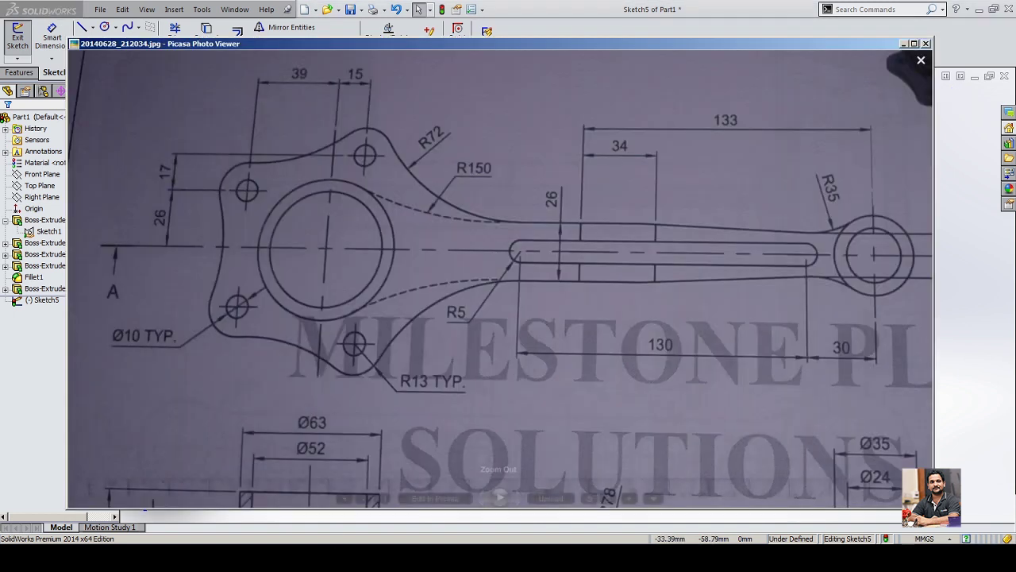
pyautogui.moveTo(783, 360); pyautogui.dragTo(646, 353)
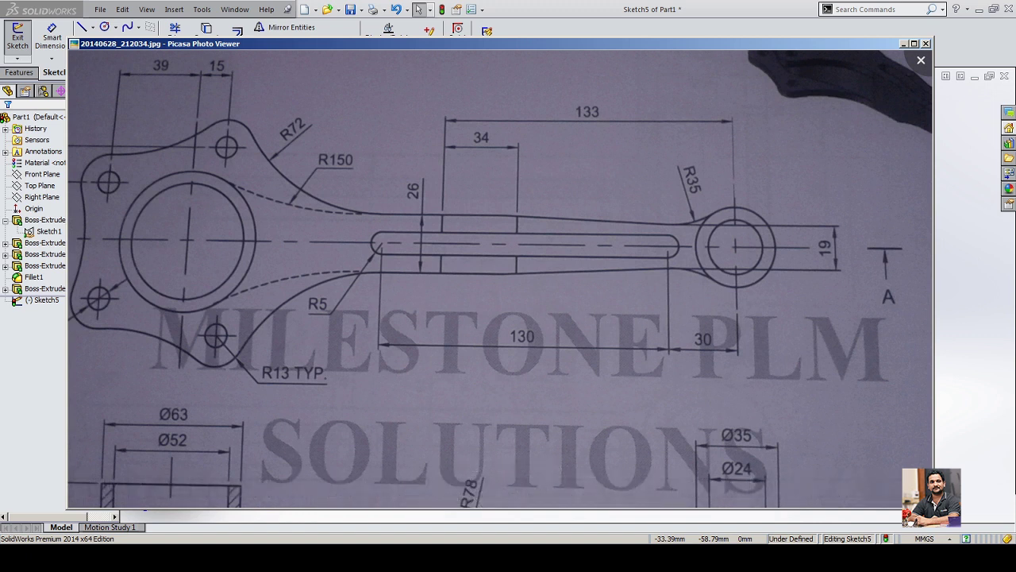
pyautogui.moveTo(492, 381); pyautogui.dragTo(516, 169)
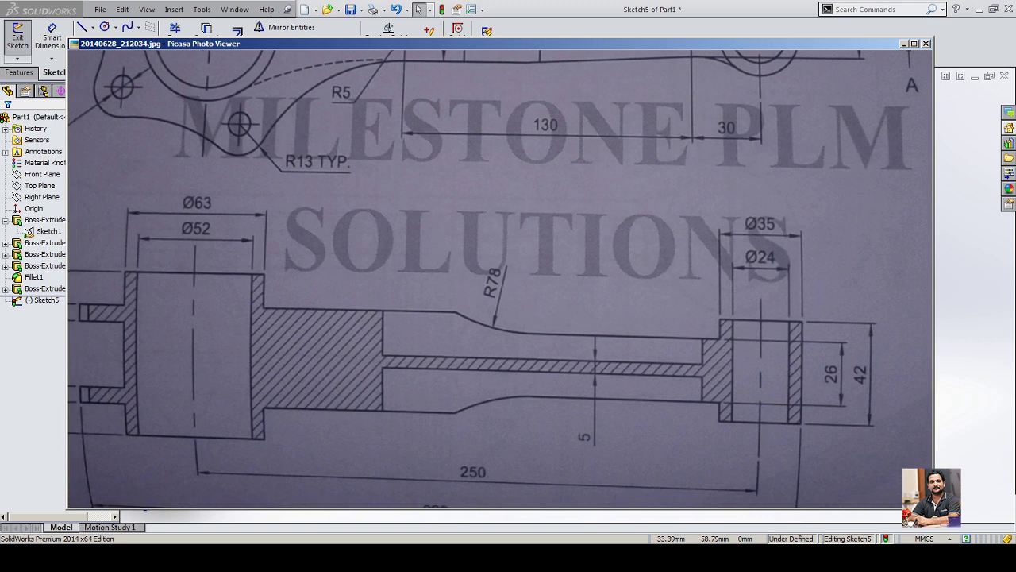
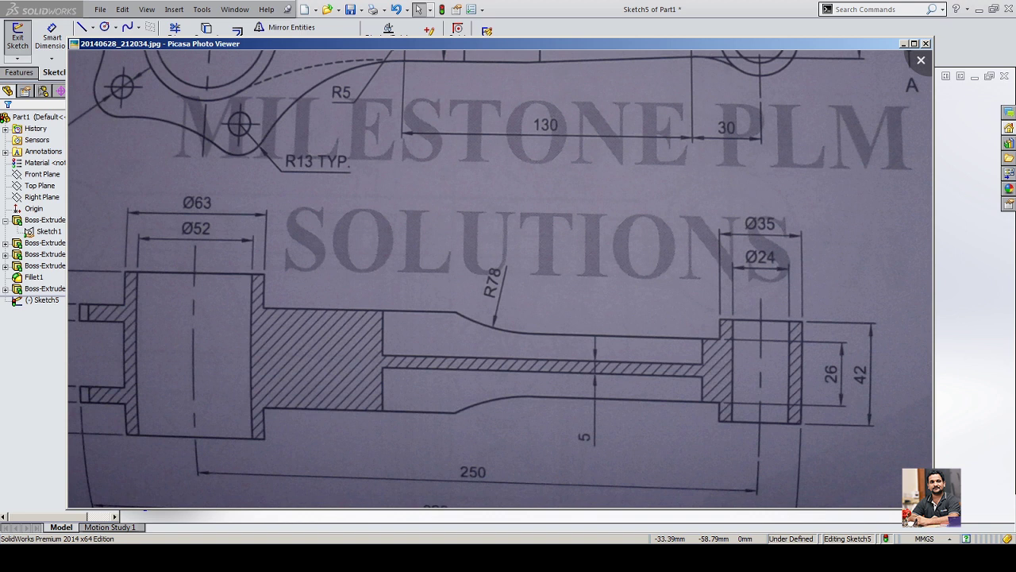
pyautogui.press('Escape')
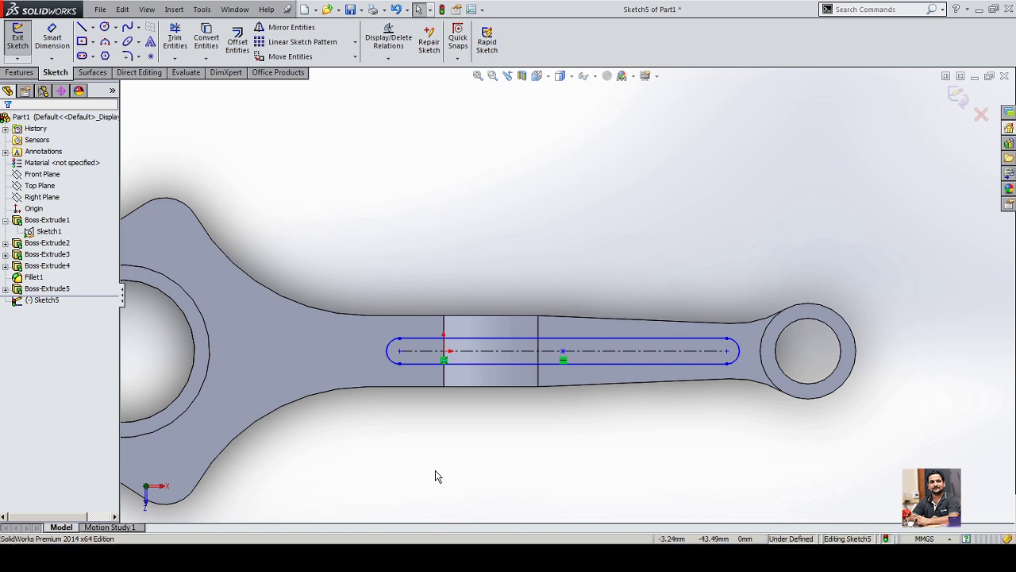
# Step: Dimension the distance from the small boss's centre to the slot's nearer end centre as 30 mm
pyautogui.moveTo(435, 477); pyautogui.dragTo(414, 375, button='middle')
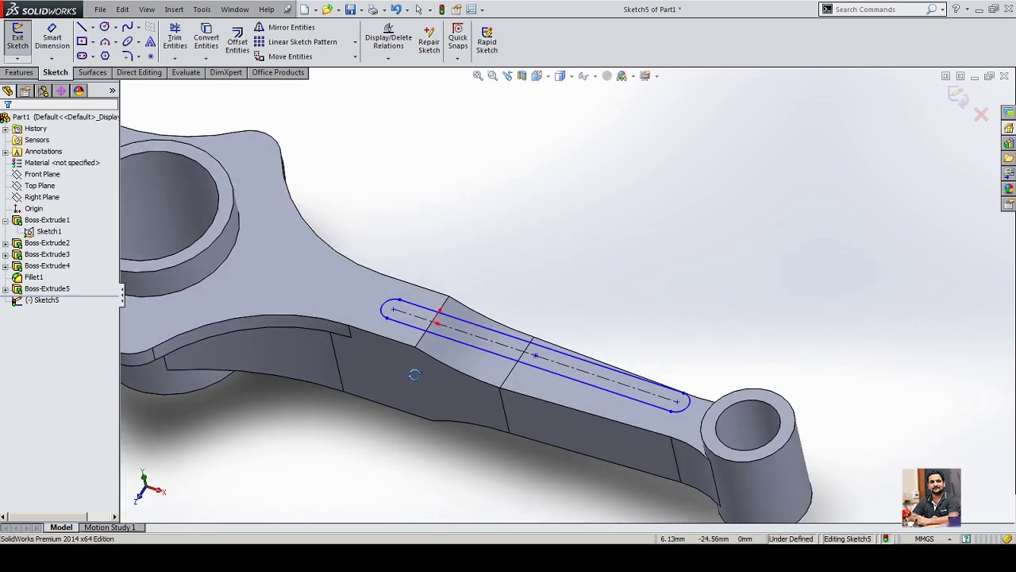
pyautogui.press('d')
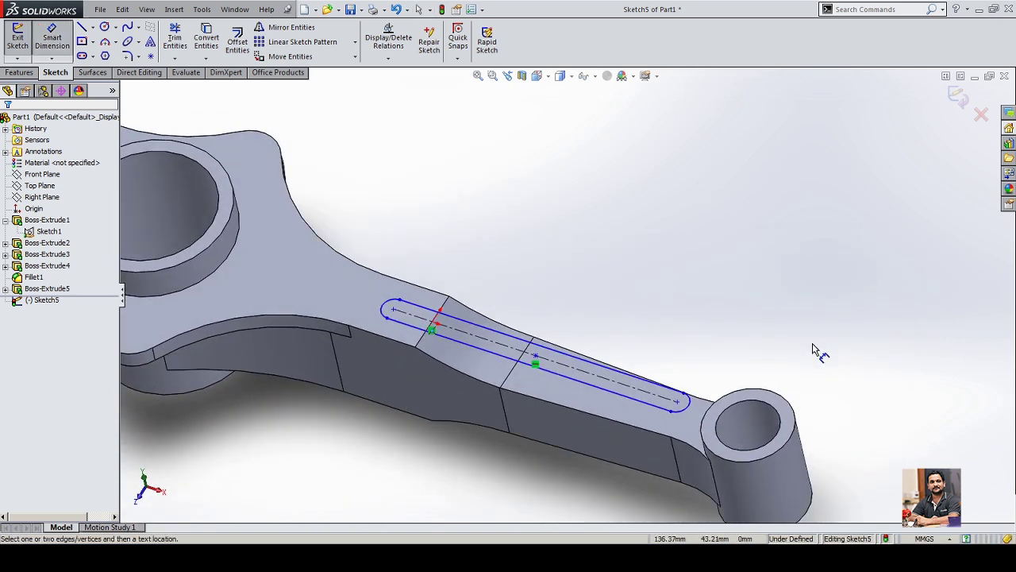
pyautogui.click(791, 418)
pyautogui.click(681, 402)
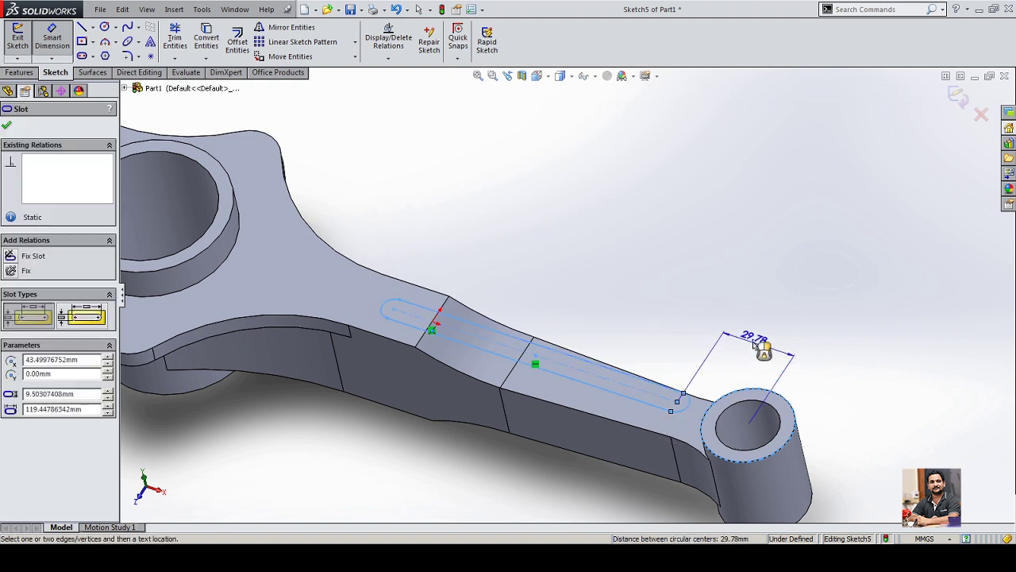
pyautogui.click(756, 344)
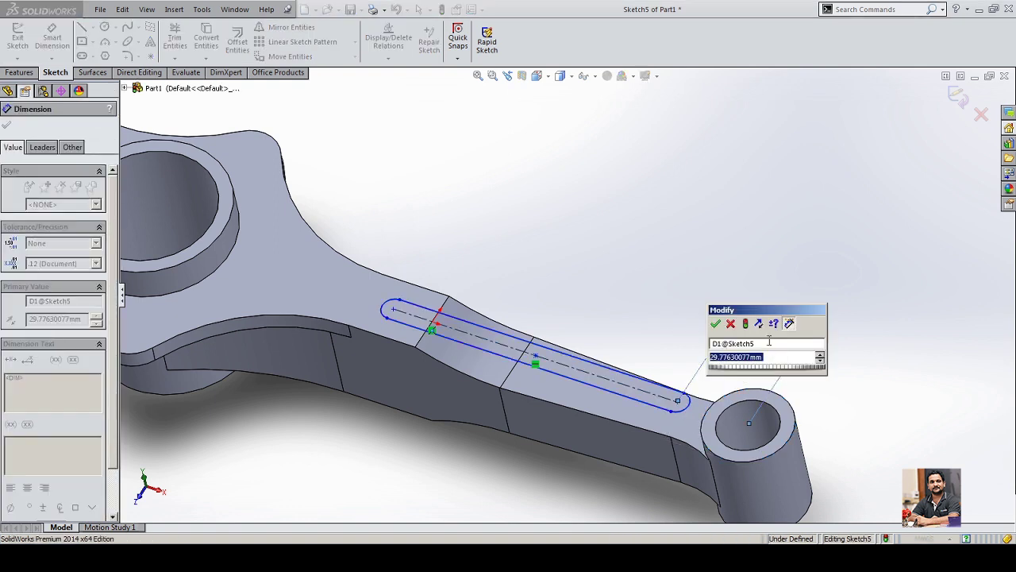
pyautogui.write('30')
pyautogui.press('Return')
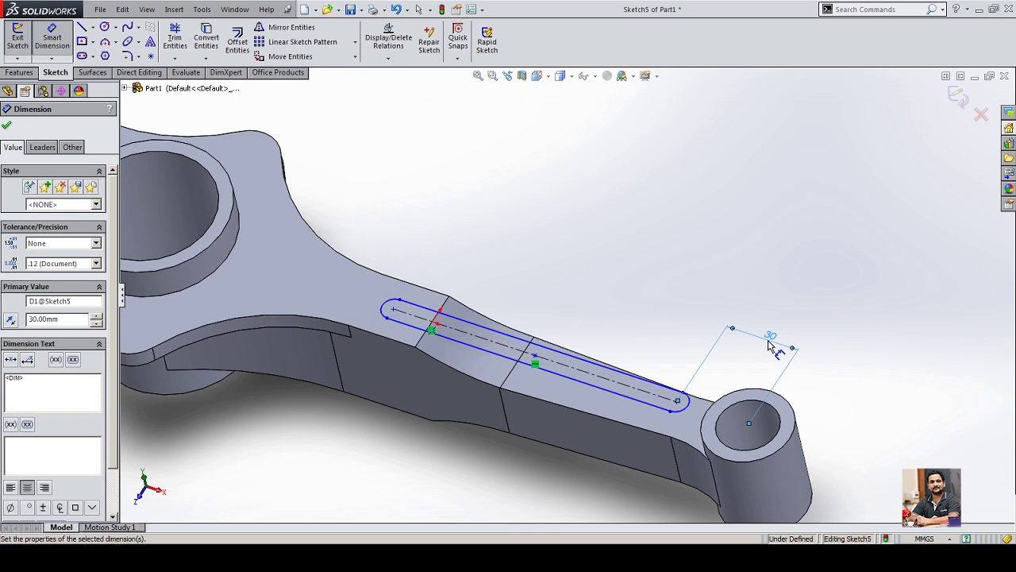
# Step: Dimension the slot's centre-to-centre length as 130 mm and its end radius as 5 mm
pyautogui.click(644, 397)
pyautogui.click(639, 316)
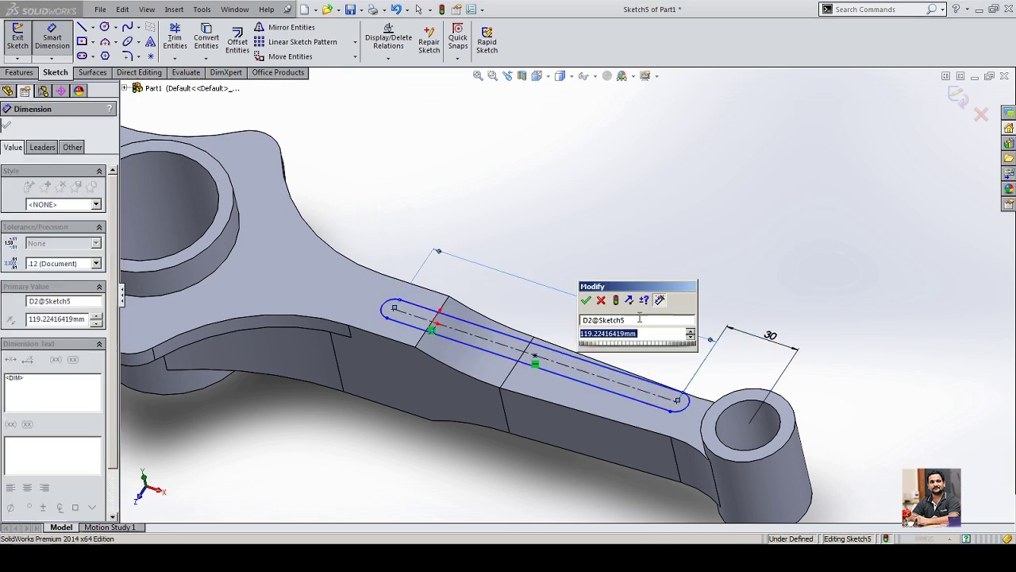
pyautogui.write('130')
pyautogui.press('Return')
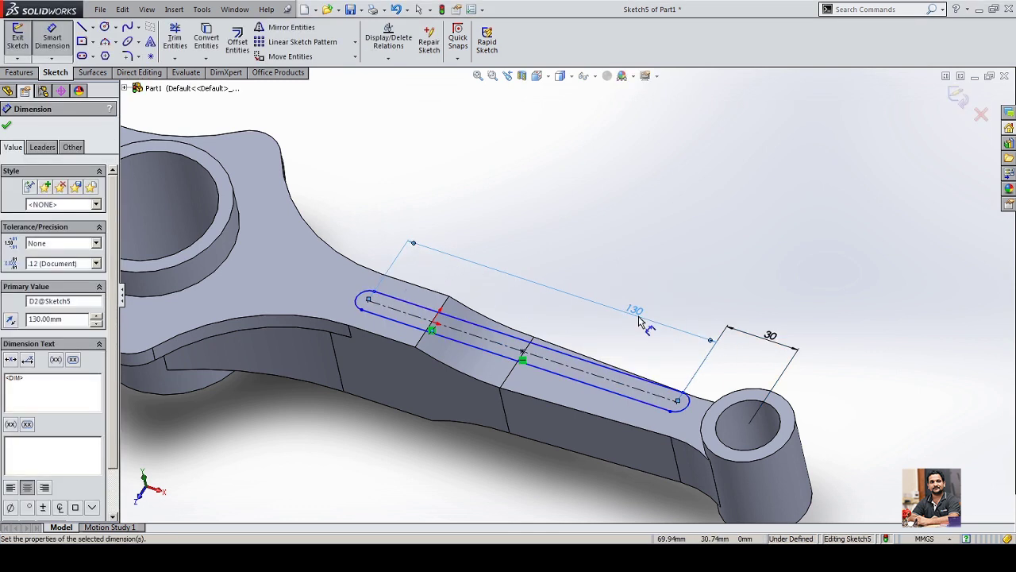
pyautogui.click(680, 402)
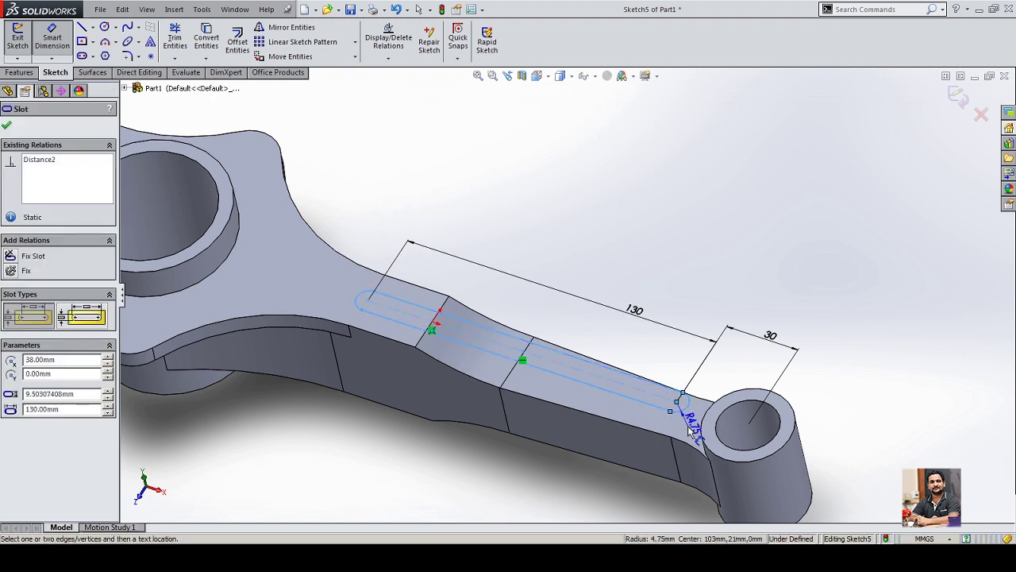
pyautogui.click(689, 429)
pyautogui.write('5')
pyautogui.press('Return')
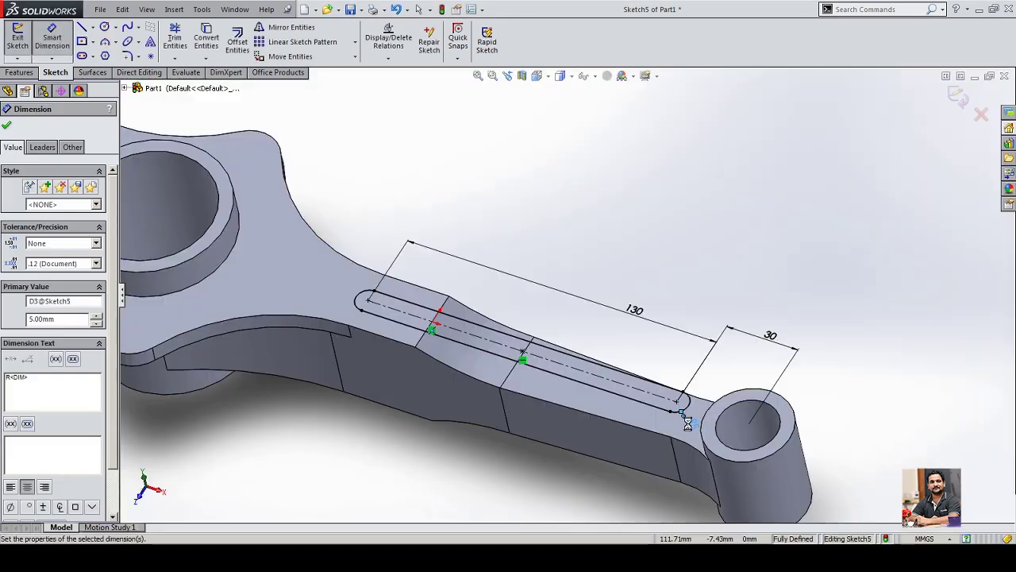
# Step: Finish the slot sketch and cut-extrude it into the arm as a blind cut with depth 37/2 (18.50 mm)
pyautogui.moveTo(635, 202); pyautogui.dragTo(588, 211, button='middle')
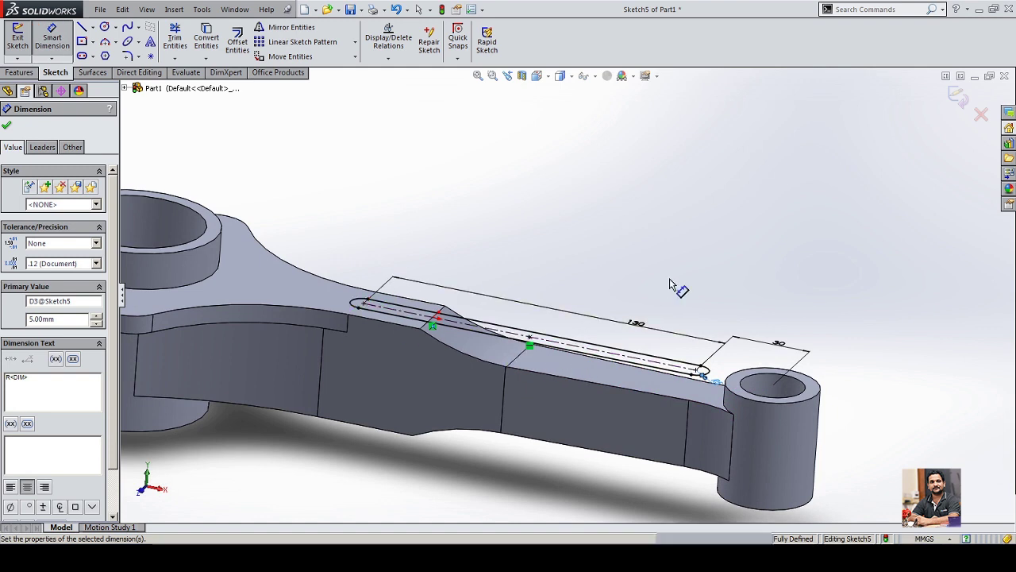
pyautogui.click(958, 97)
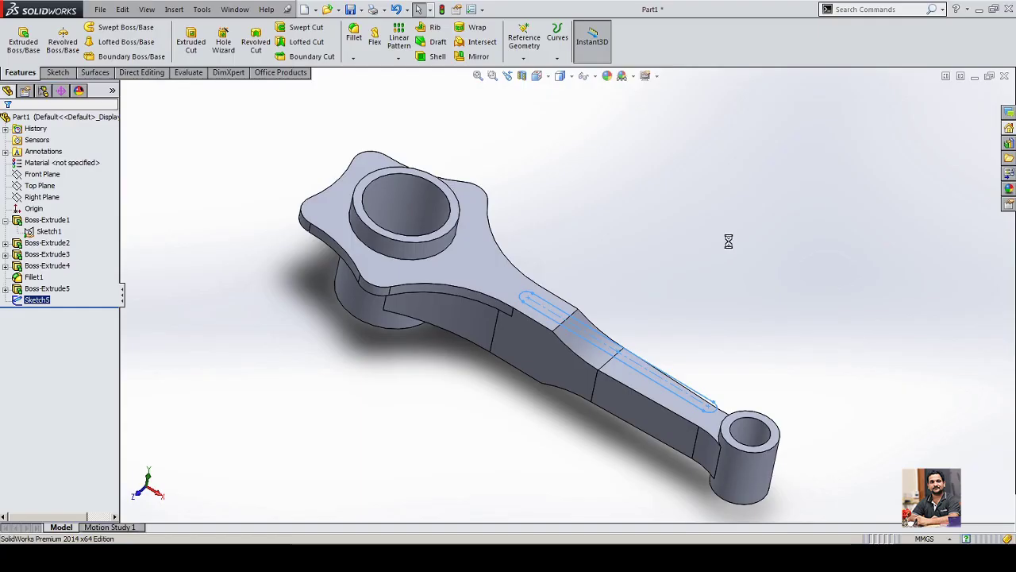
pyautogui.moveTo(728, 241)
pyautogui.mouseDown(button='middle')
pyautogui.moveTo(724, 318)
pyautogui.moveTo(646, 404)
pyautogui.moveTo(642, 382)
pyautogui.mouseUp(button='middle')
pyautogui.scroll(-3, 696, 222)
pyautogui.moveTo(696, 222); pyautogui.dragTo(656, 164, button='middle')
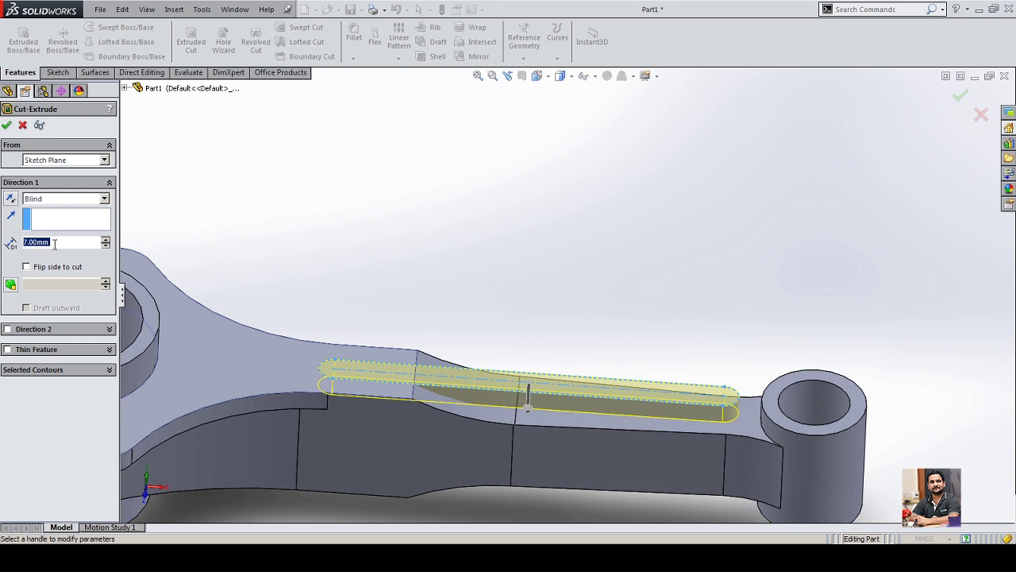
pyautogui.write('37')
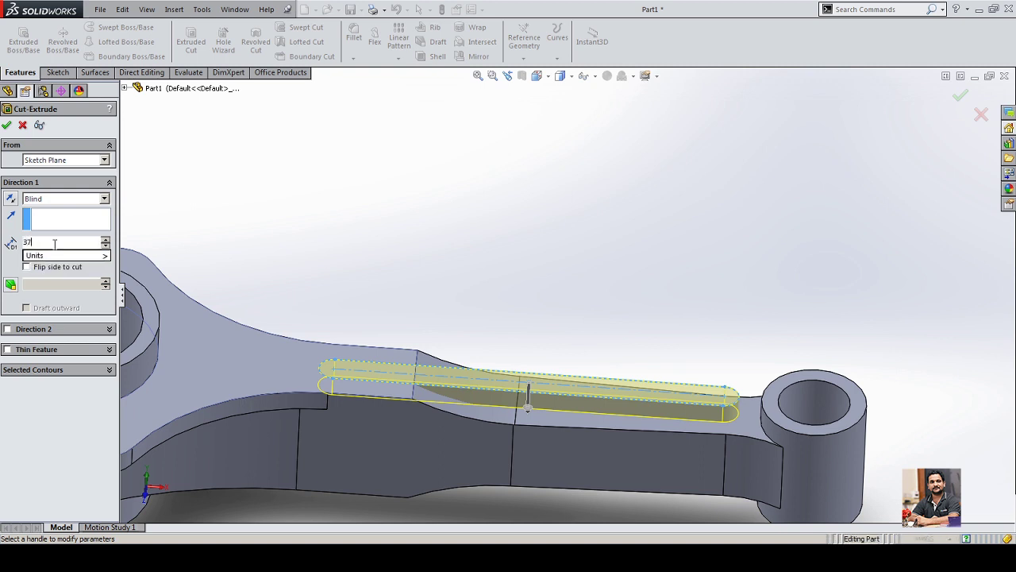
pyautogui.write('/2')
pyautogui.press('Return')
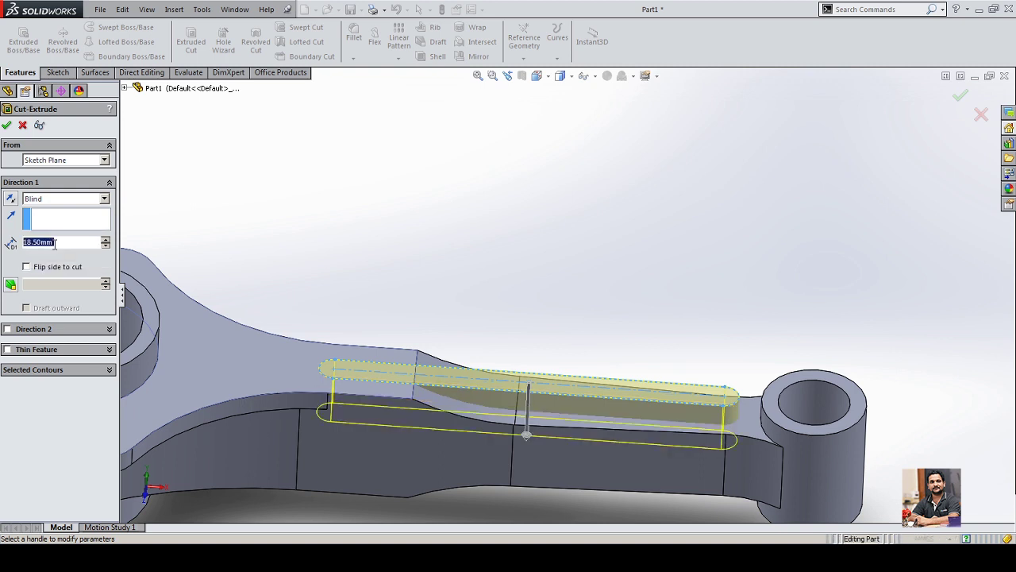
pyautogui.click(7, 124)
pyautogui.click(466, 187)
pyautogui.moveTo(579, 222); pyautogui.dragTo(549, 281, button='middle')
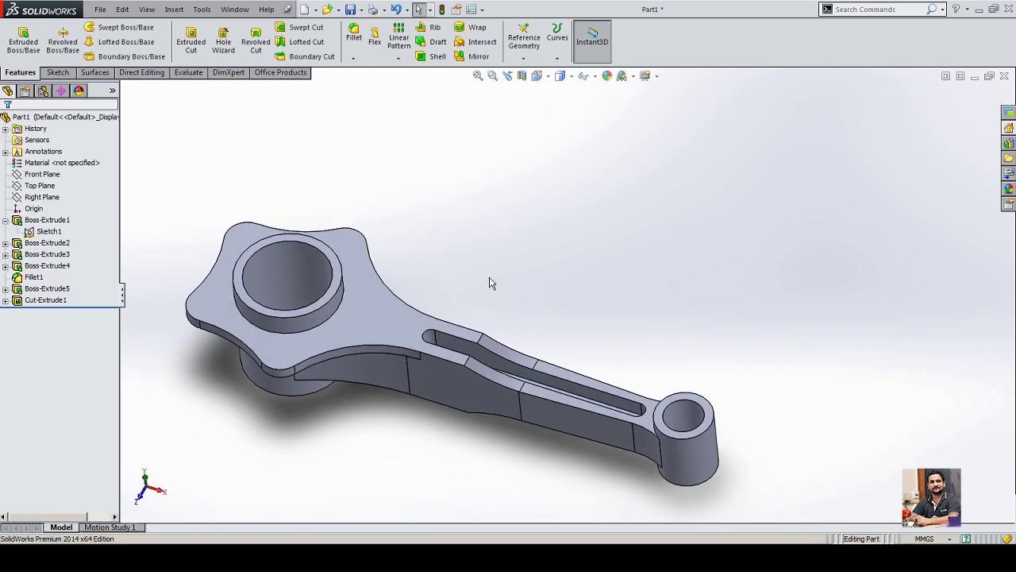
# Step: Mirror the lobed flange extrusion and the slot cut about the Top Plane
pyautogui.click(56, 290)
pyautogui.click(56, 291)
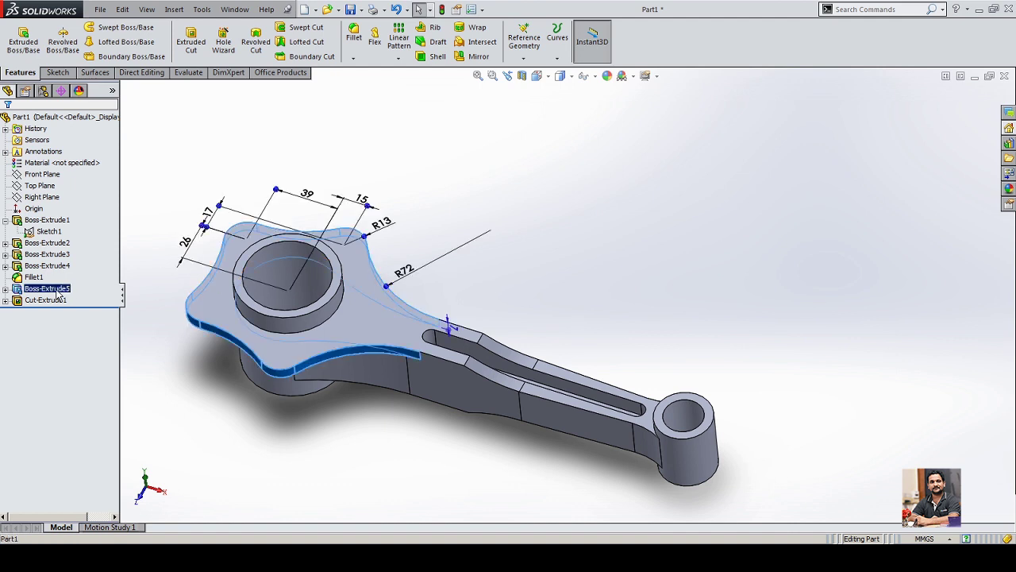
pyautogui.keyDown('ctrl'); pyautogui.click(54, 302); pyautogui.keyUp('ctrl')
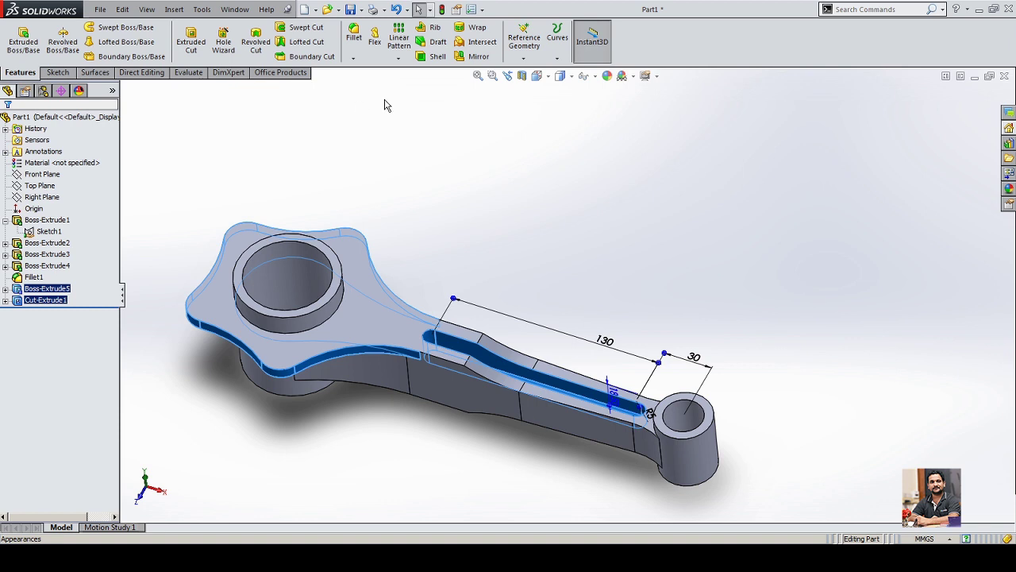
pyautogui.click(477, 55)
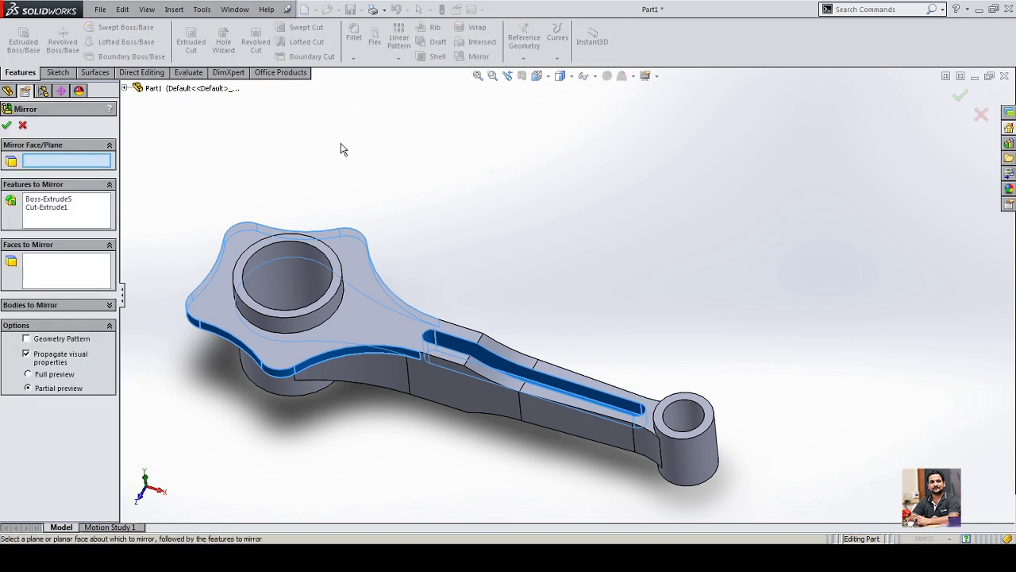
pyautogui.click(124, 88)
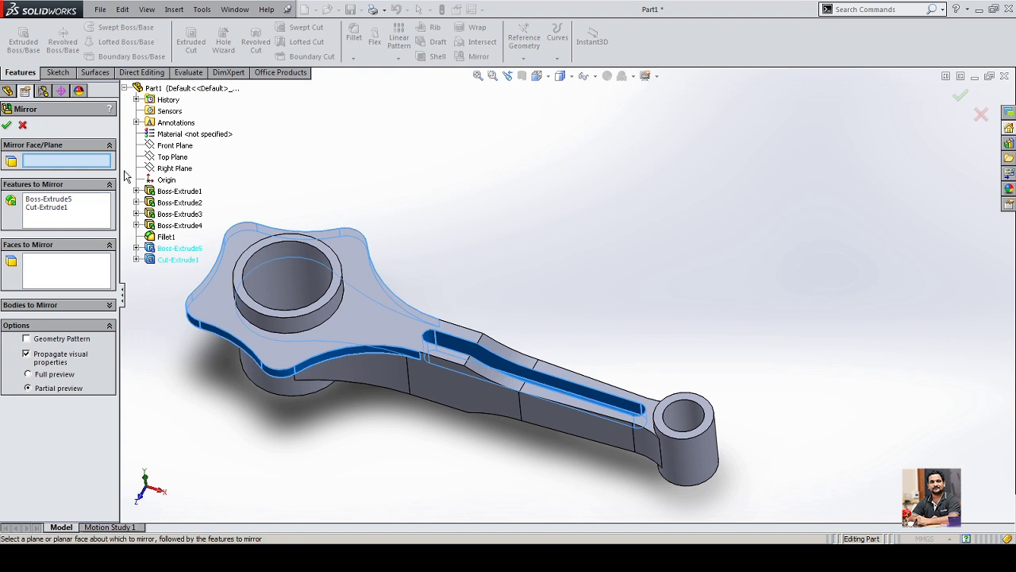
pyautogui.click(171, 159)
pyautogui.moveTo(355, 424); pyautogui.dragTo(381, 295, button='middle')
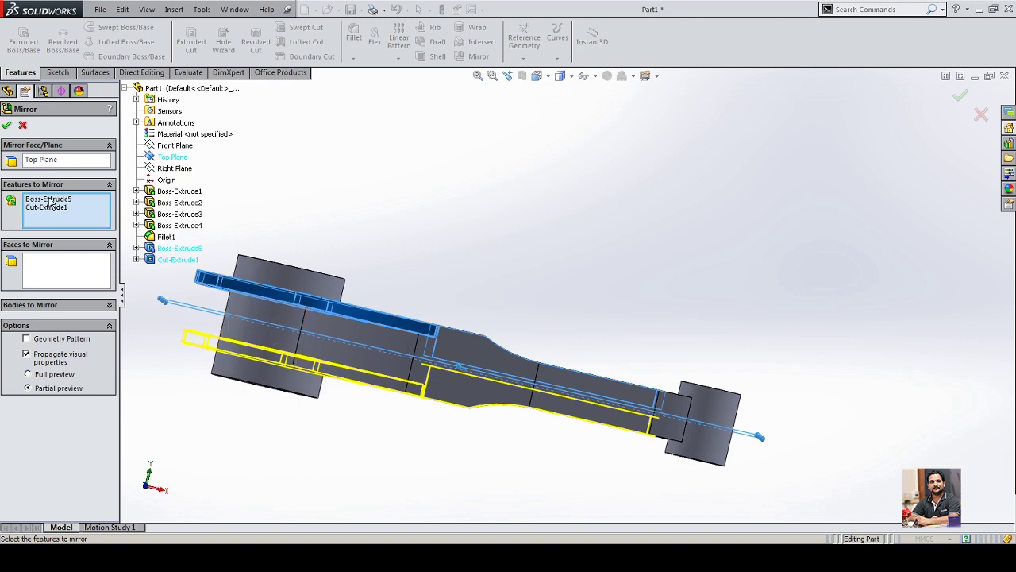
pyautogui.click(6, 125)
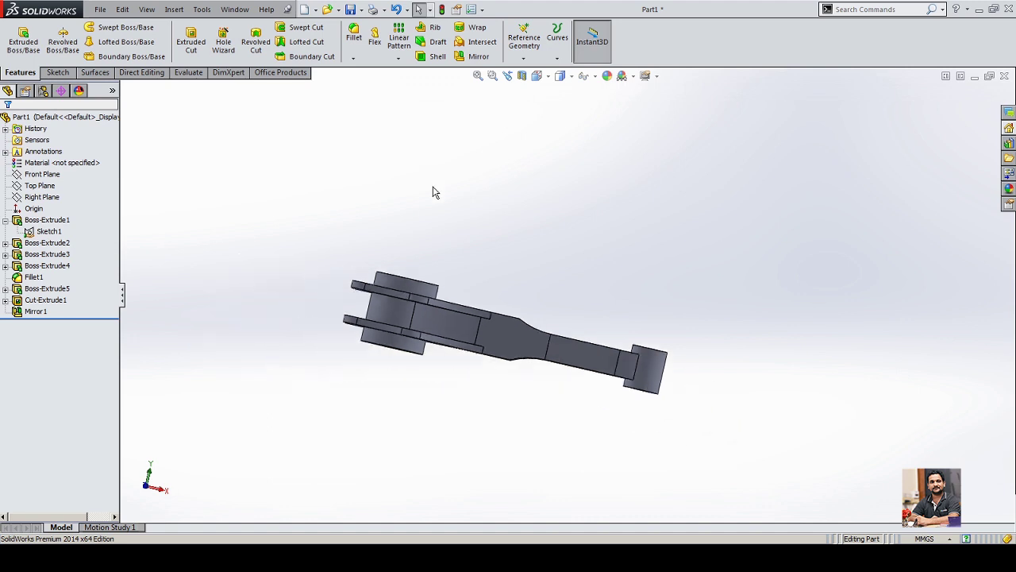
# Step: Inspect the mirrored flange and slot from an isometric view, close up and from other angles
pyautogui.hotkey('ctrl', '7')
pyautogui.scroll(-5, 399, 335)
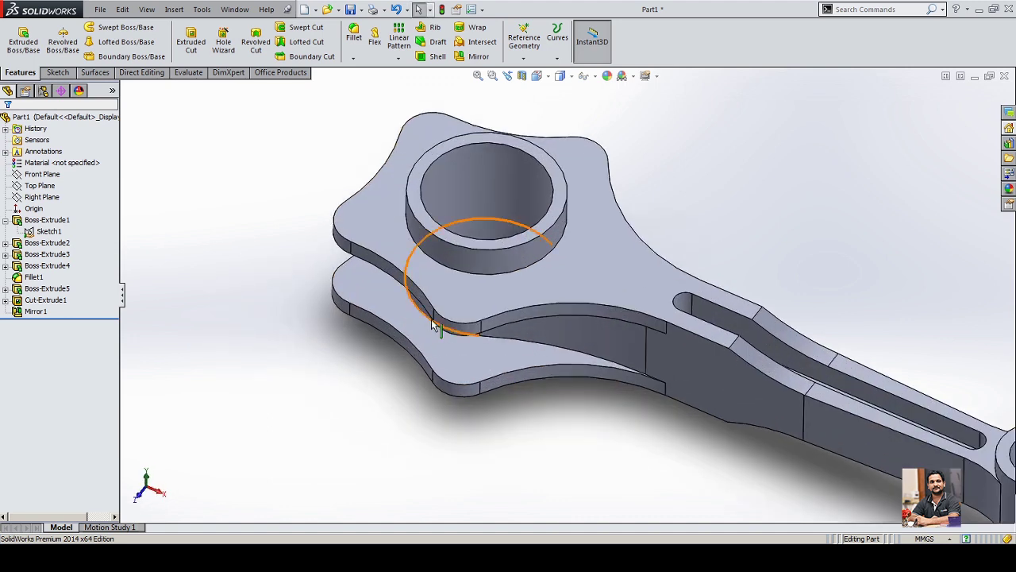
pyautogui.scroll(6, 347, 413)
pyautogui.scroll(-3, 513, 404)
pyautogui.moveTo(736, 347); pyautogui.dragTo(420, 294, button='middle')
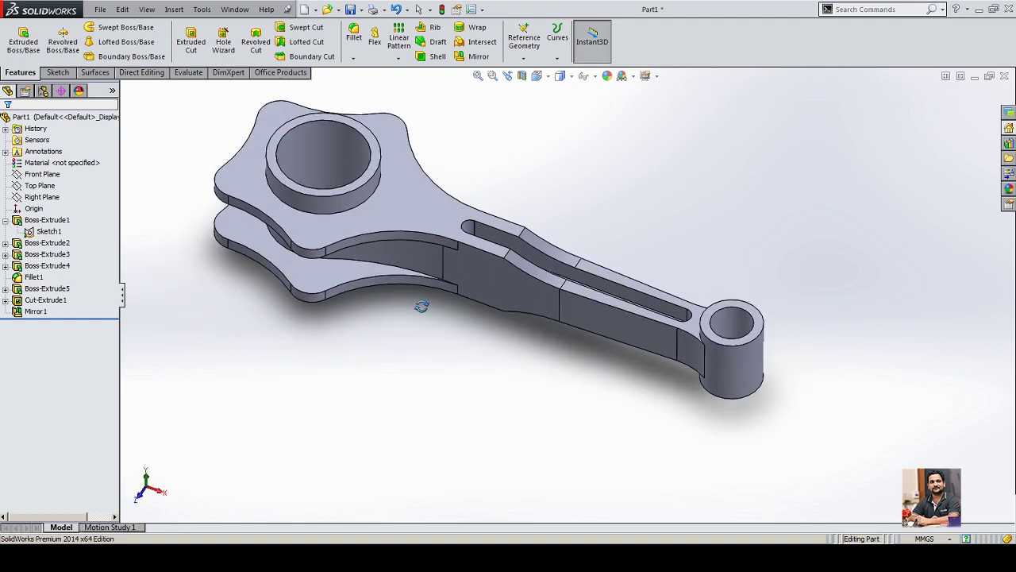
pyautogui.scroll(3, 433, 361)
pyautogui.scroll(-6, 492, 212)
pyautogui.moveTo(627, 220); pyautogui.dragTo(608, 246, button='middle')
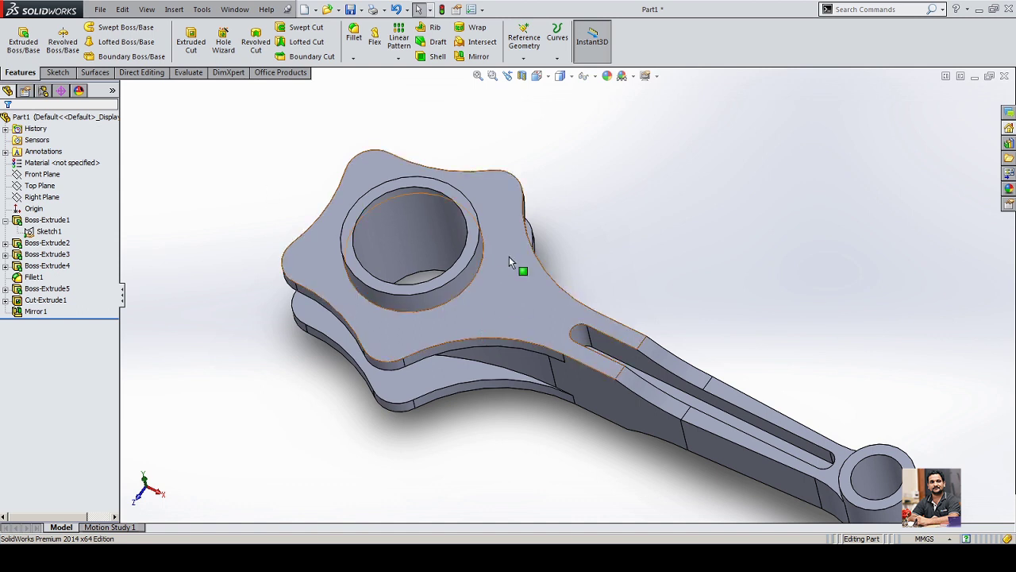
# Step: On the flange's top face, sketch four points at the centres of the rounded lobe arcs and finish the sketch
pyautogui.click(494, 194)
pyautogui.hotkey('ctrl', '8')
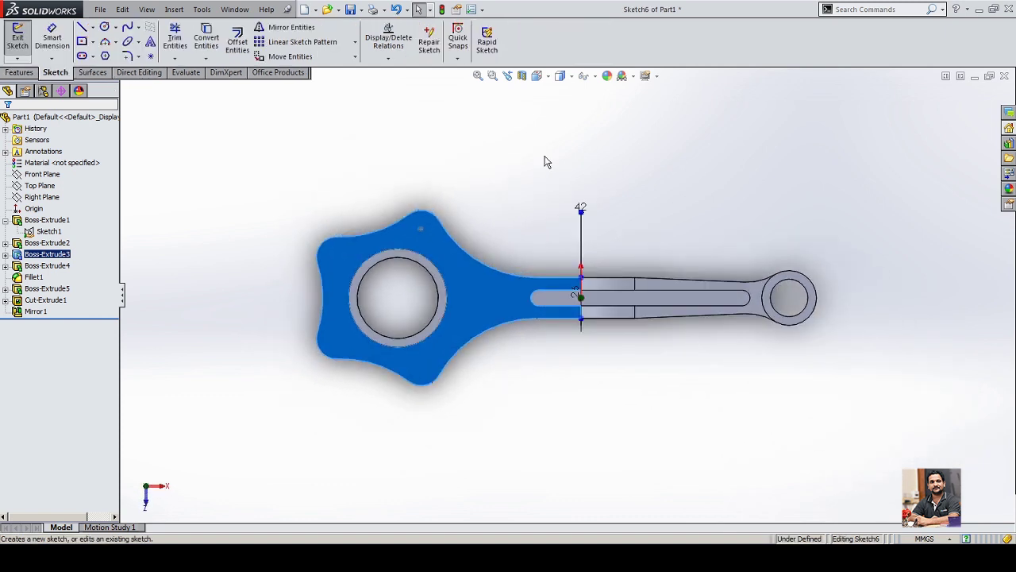
pyautogui.click(150, 55)
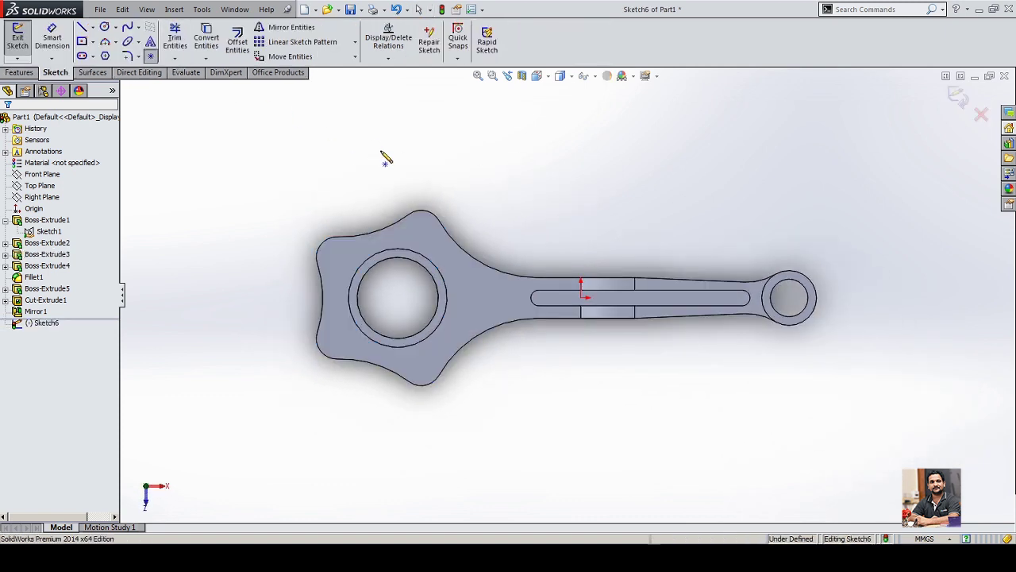
pyautogui.click(421, 231)
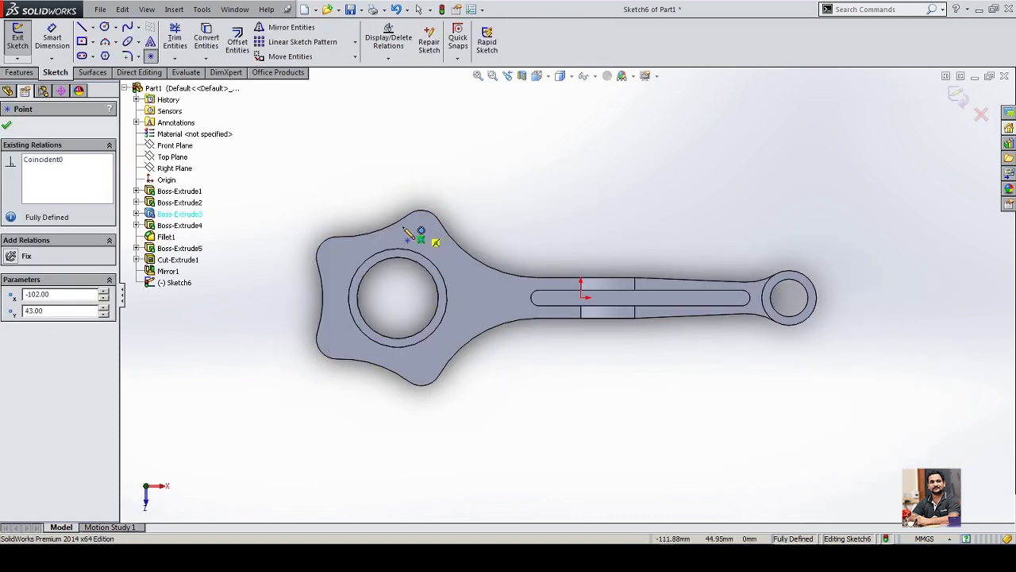
pyautogui.click(336, 261)
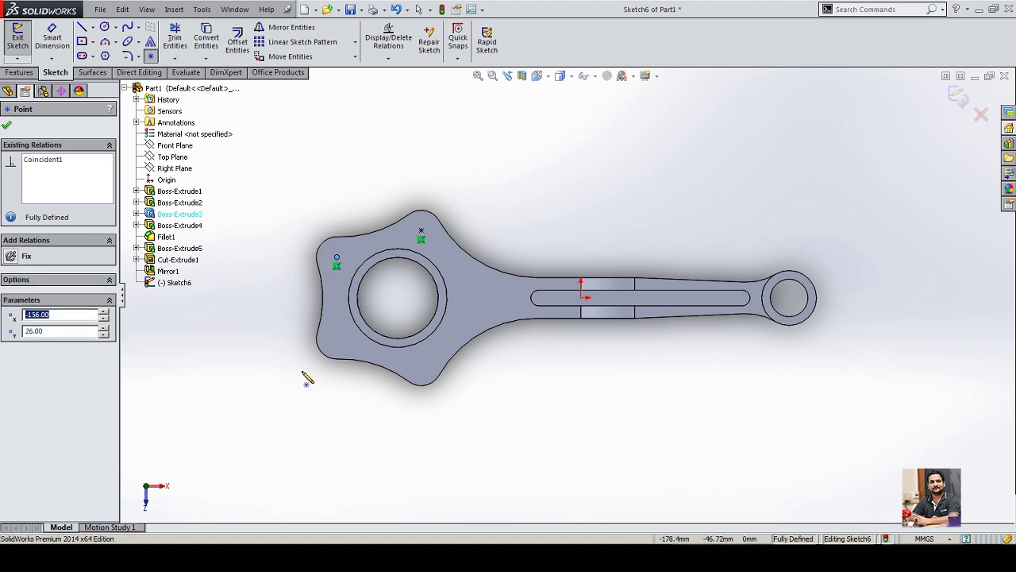
pyautogui.click(336, 338)
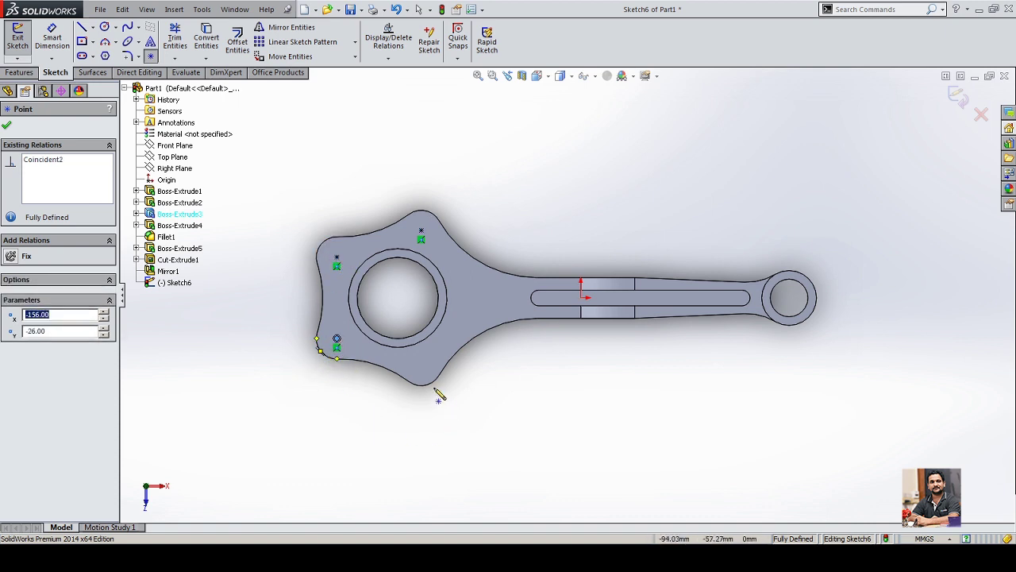
pyautogui.click(421, 365)
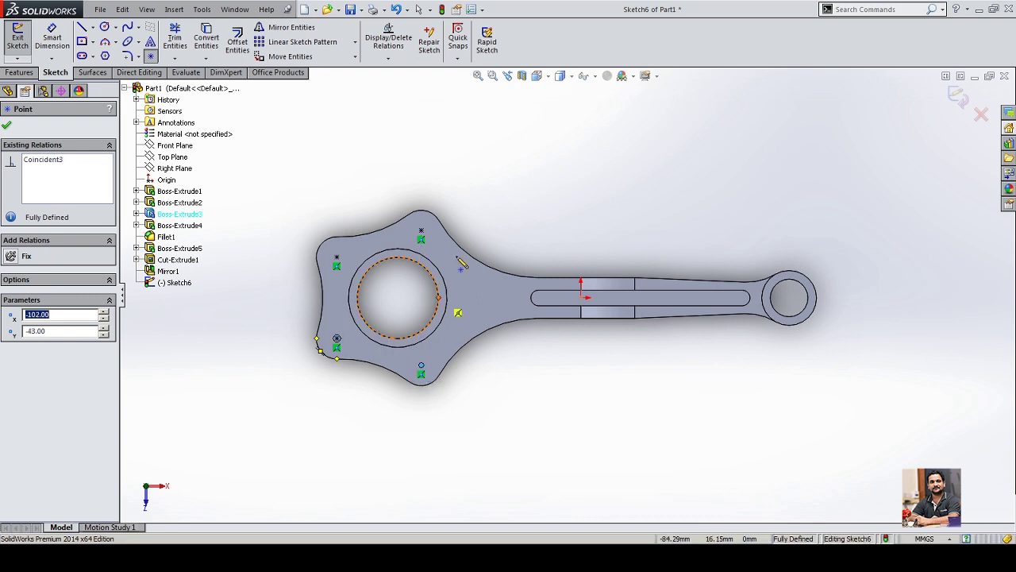
pyautogui.rightClick(526, 161)
pyautogui.click(540, 162)
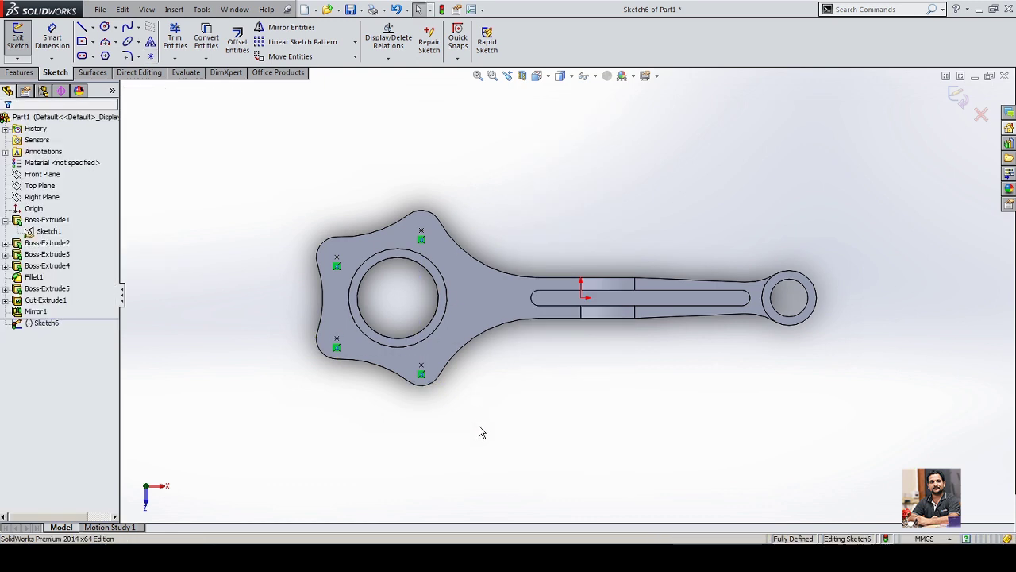
pyautogui.moveTo(408, 428); pyautogui.dragTo(399, 341, button='middle')
pyautogui.scroll(-4, 402, 296)
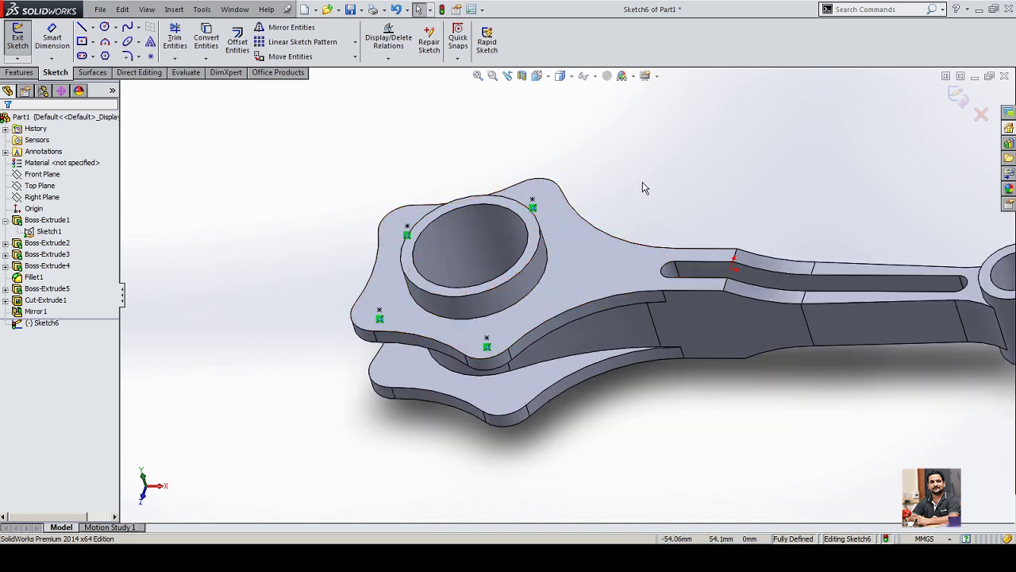
pyautogui.click(958, 96)
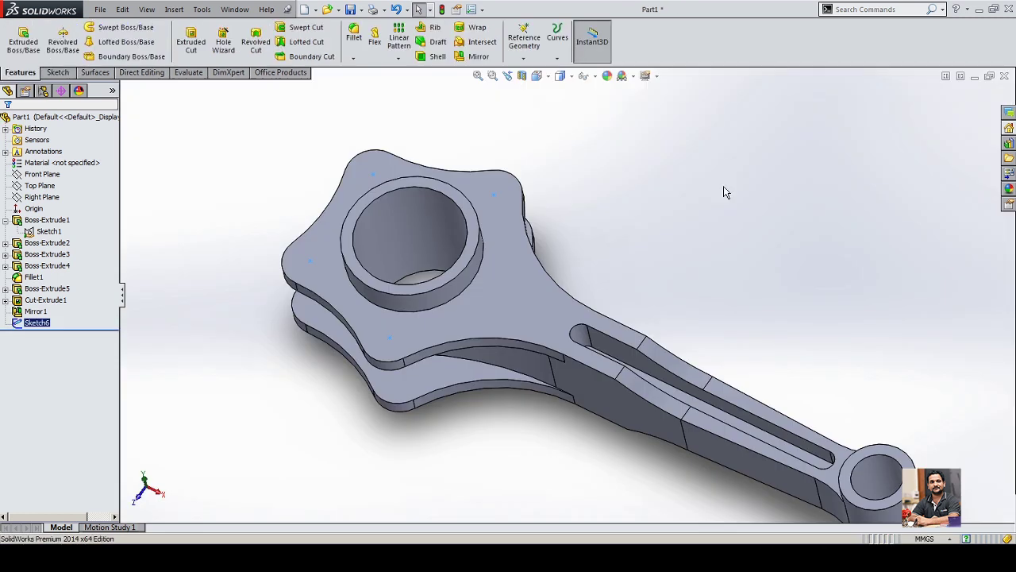
# Step: Check the lobe hole diameter in the reference drawing and configure an ISO drill-size Hole Wizard hole as Ø10.0, with custom sizing hidden
pyautogui.click(630, 153)
pyautogui.click(224, 40)
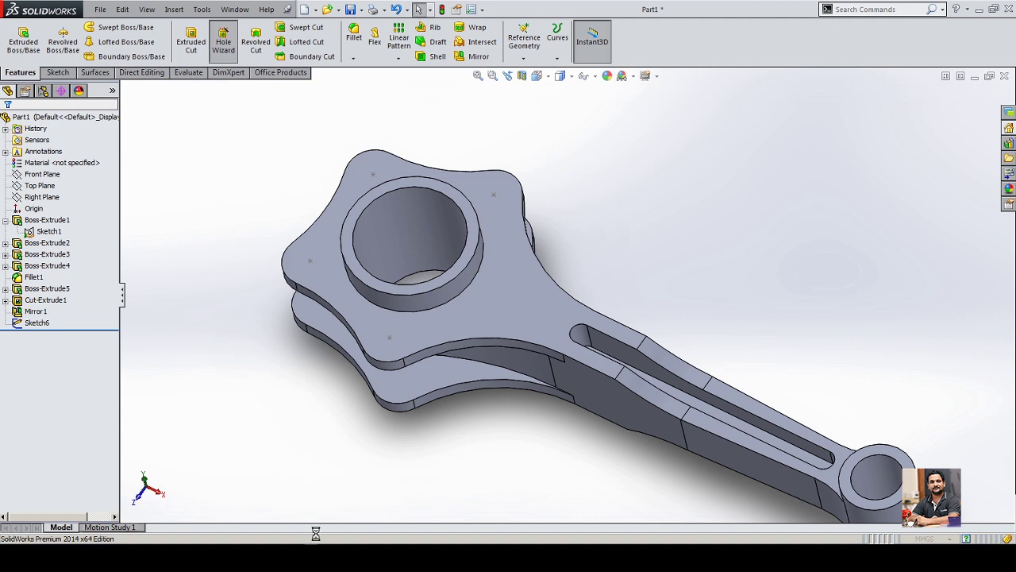
pyautogui.hotkey('alt', 'Tab')
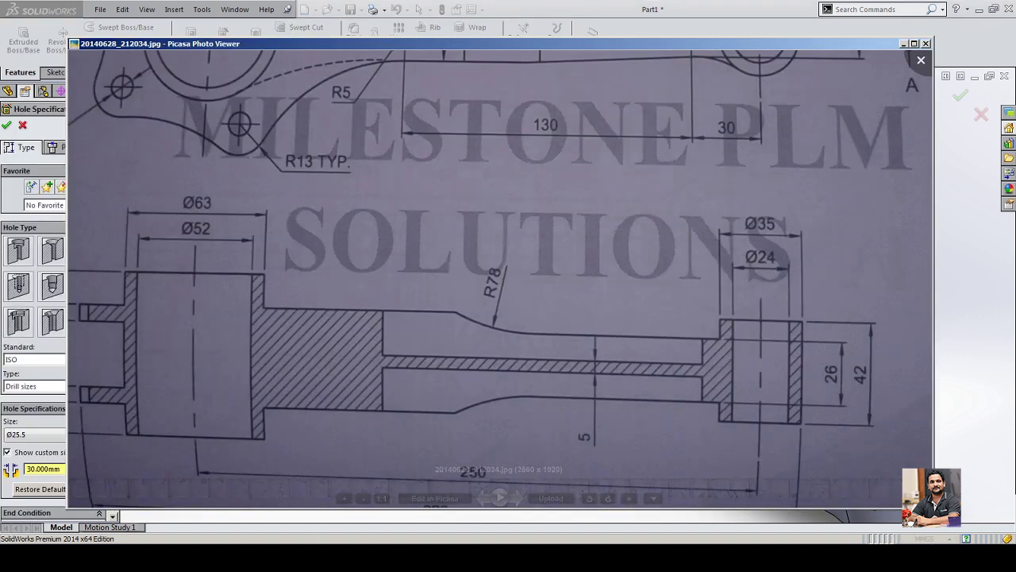
pyautogui.moveTo(476, 238)
pyautogui.mouseDown()
pyautogui.moveTo(584, 378)
pyautogui.moveTo(683, 456)
pyautogui.mouseUp()
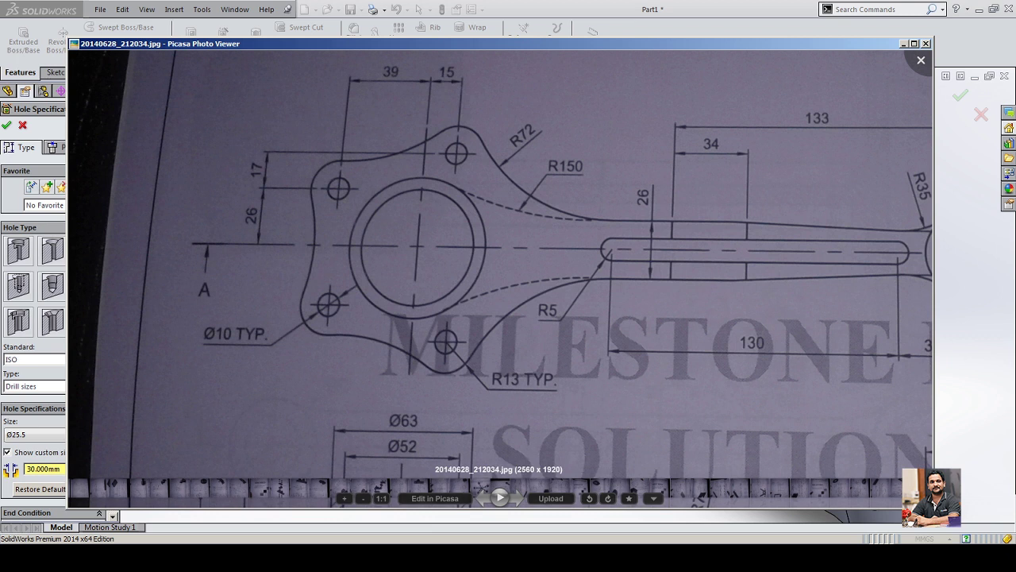
pyautogui.press('Escape')
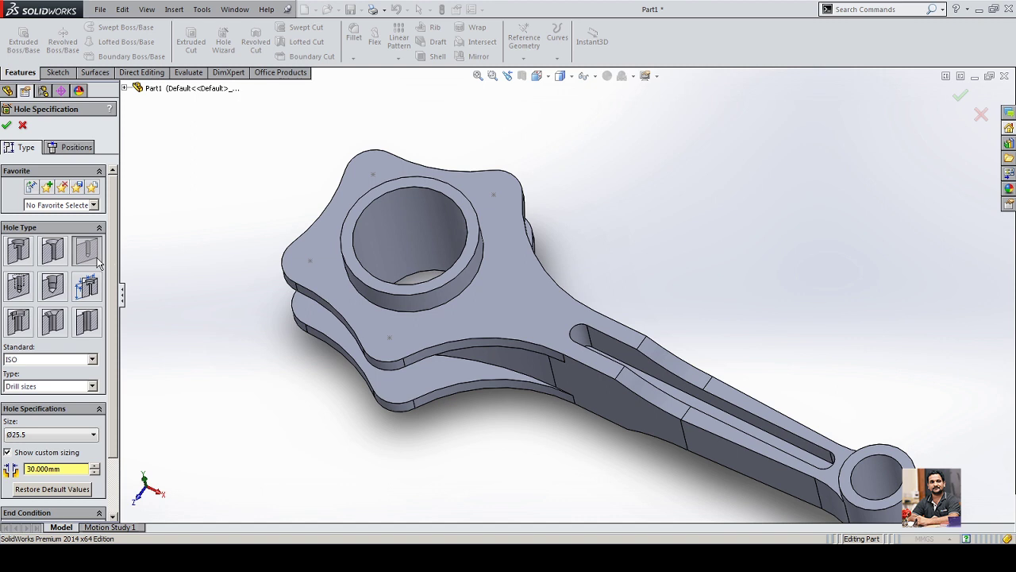
pyautogui.click(93, 435)
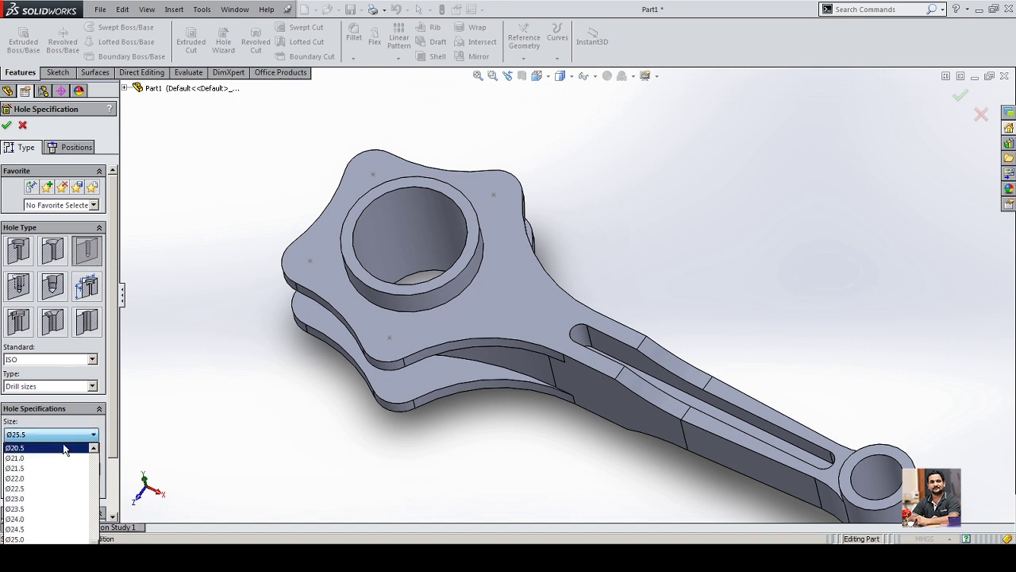
pyautogui.scroll(8, 64, 449)
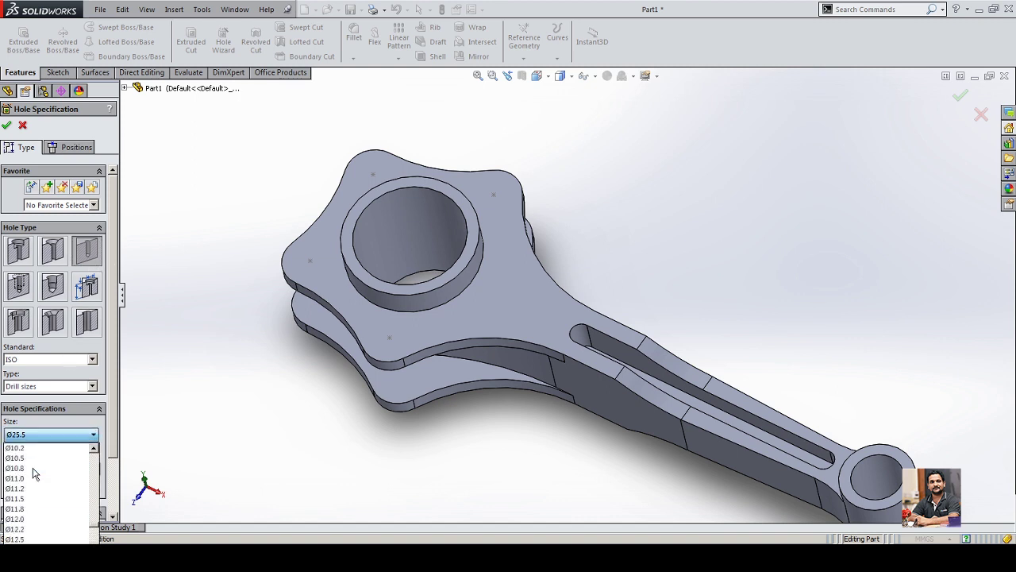
pyautogui.scroll(2, 34, 474)
pyautogui.click(31, 489)
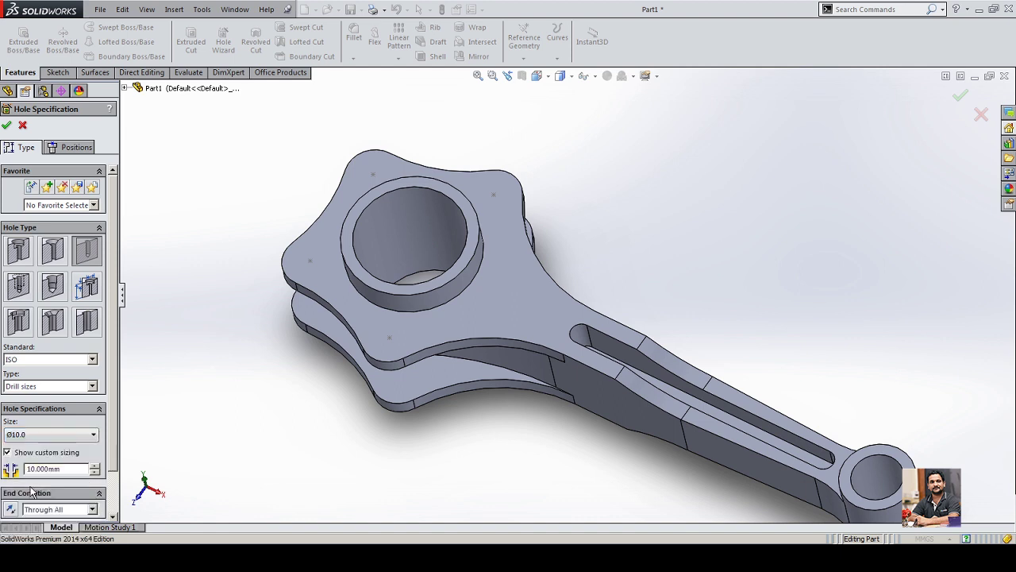
pyautogui.click(7, 451)
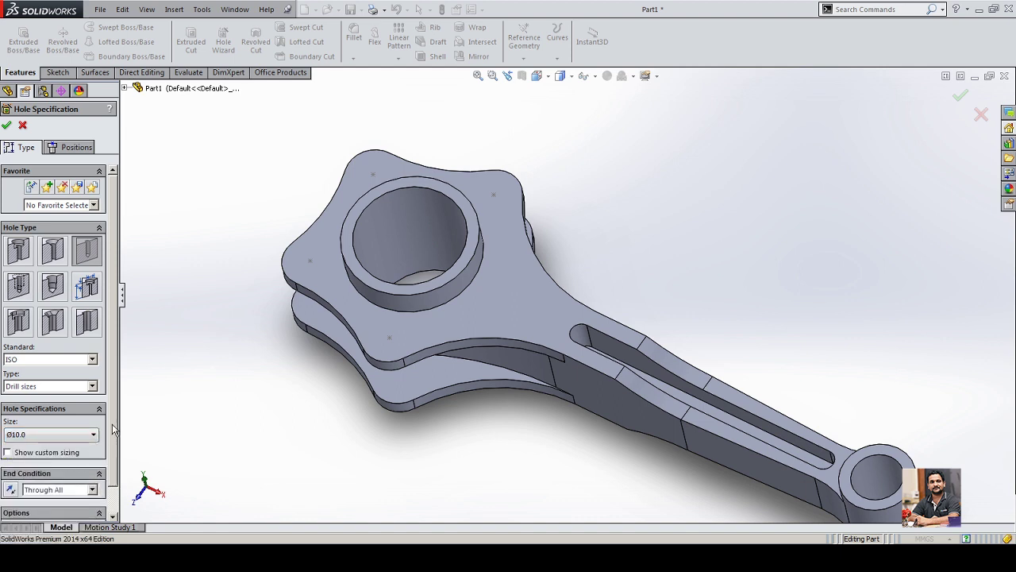
pyautogui.scroll(-2, 107, 474)
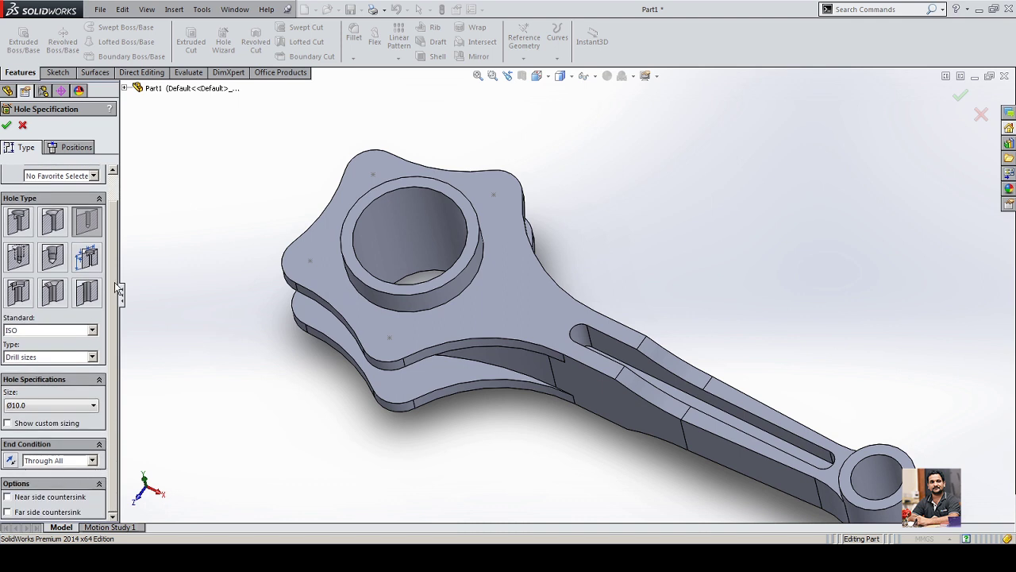
pyautogui.scroll(2, 106, 238)
# Step: Place the through holes on the flange's top face at the four sketched lobe points and finish the hole feature
pyautogui.click(72, 150)
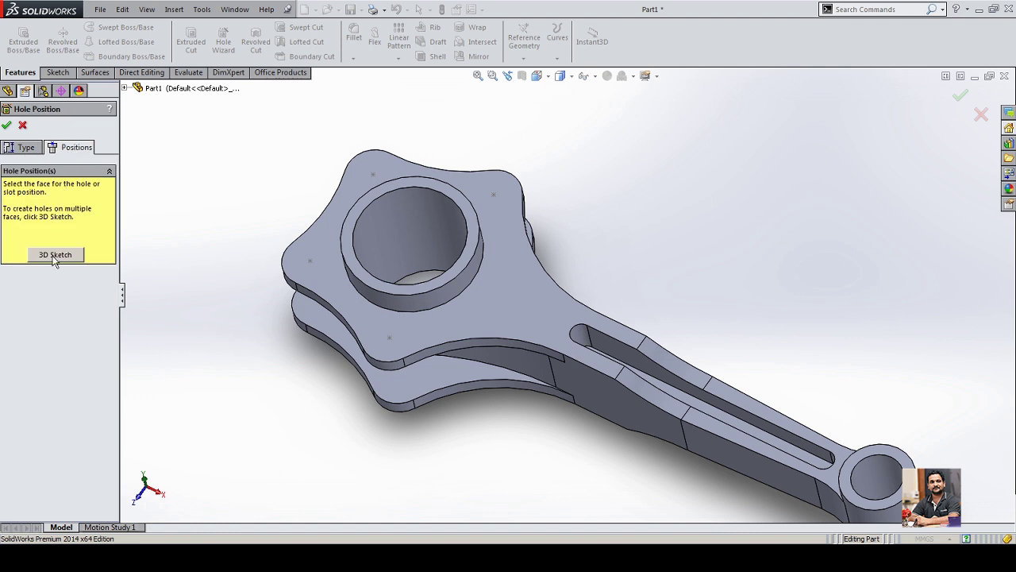
pyautogui.click(506, 267)
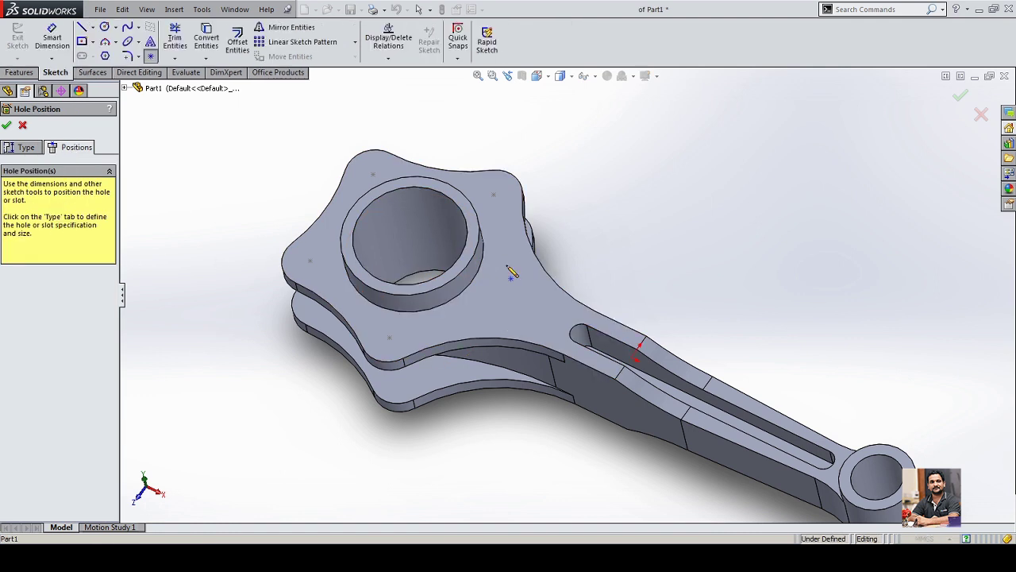
pyautogui.moveTo(508, 267); pyautogui.dragTo(493, 195)
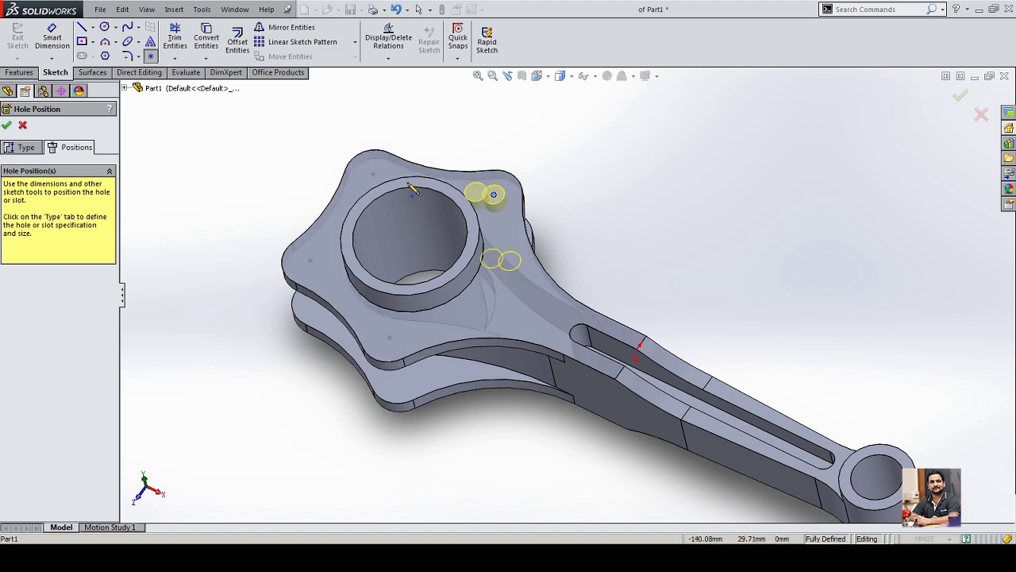
pyautogui.click(372, 174)
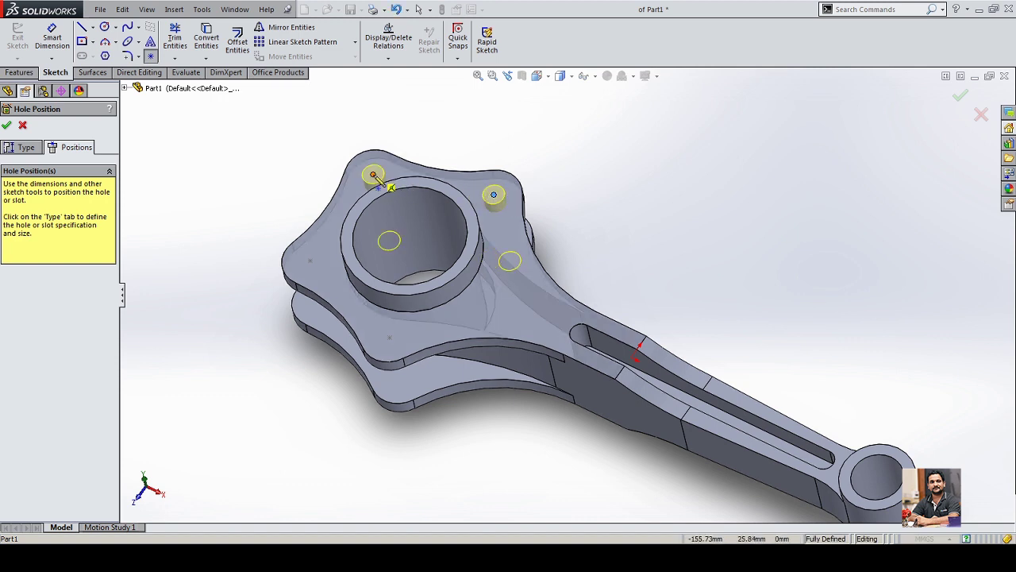
pyautogui.click(309, 260)
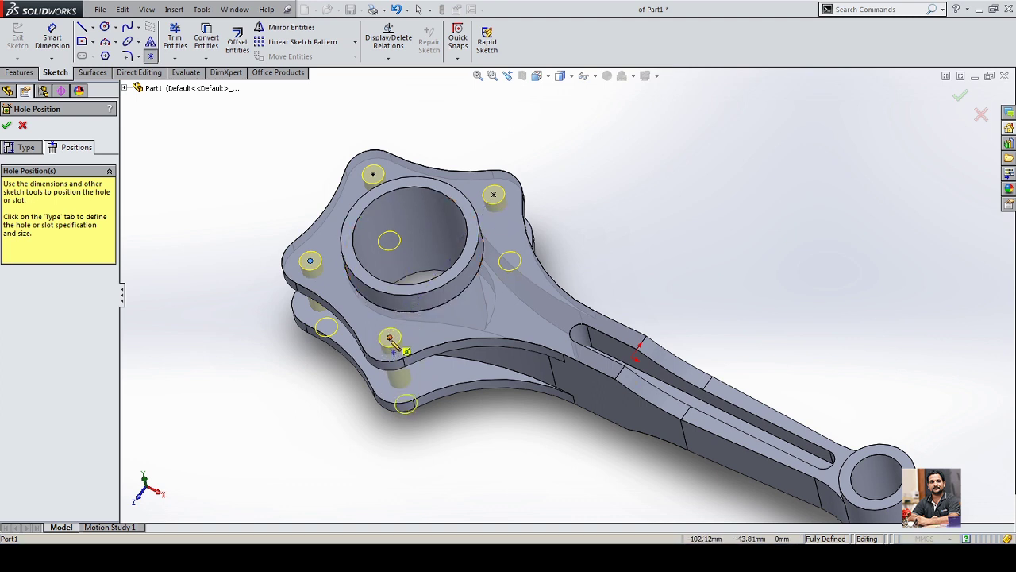
pyautogui.click(388, 338)
pyautogui.click(6, 124)
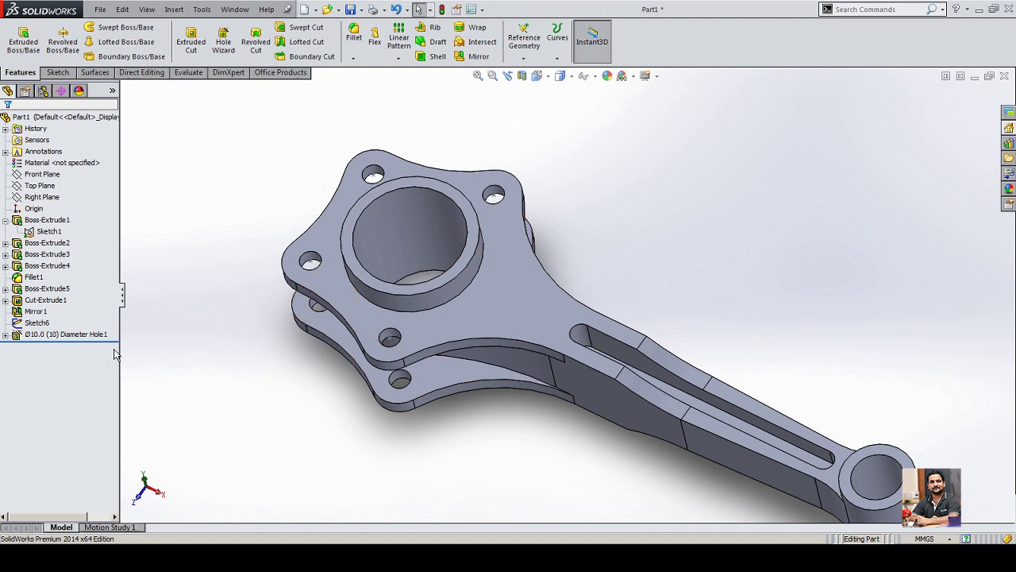
# Step: Hide the sketch containing the four lobe points and view the finished holes in isometric
pyautogui.click(37, 323)
pyautogui.click(64, 312)
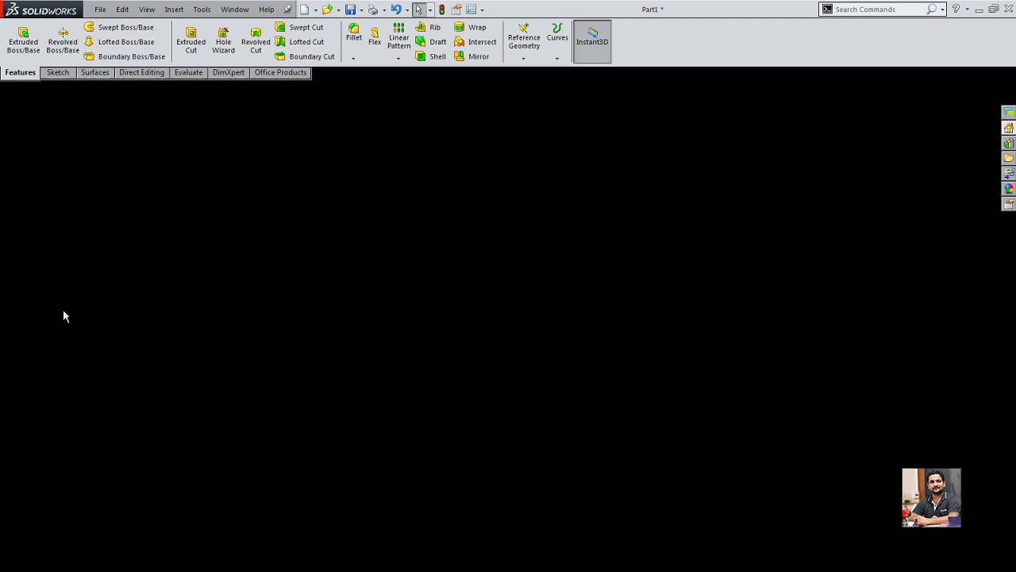
pyautogui.moveTo(231, 379); pyautogui.dragTo(276, 332, button='middle')
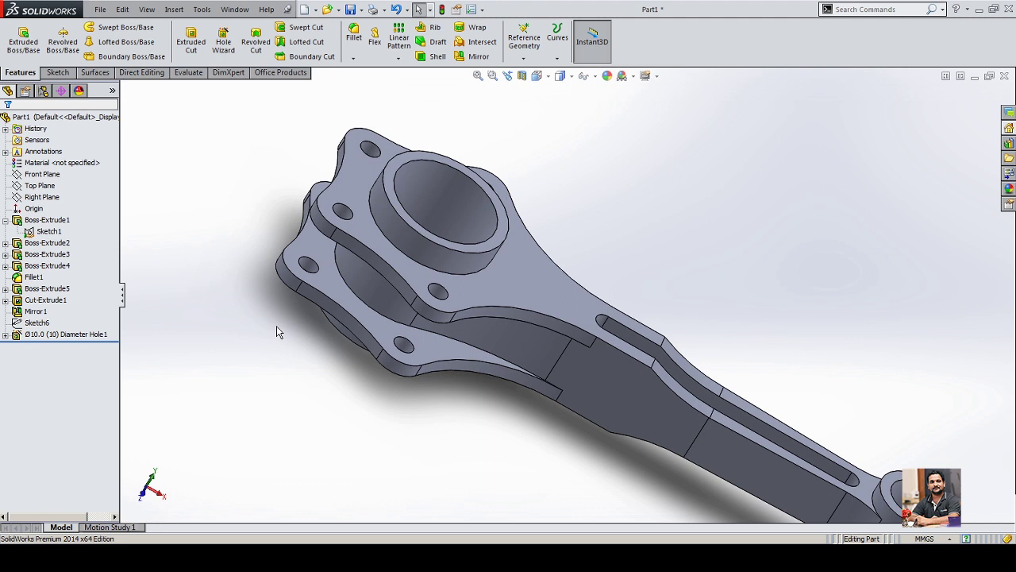
pyautogui.hotkey('ctrl', '7')
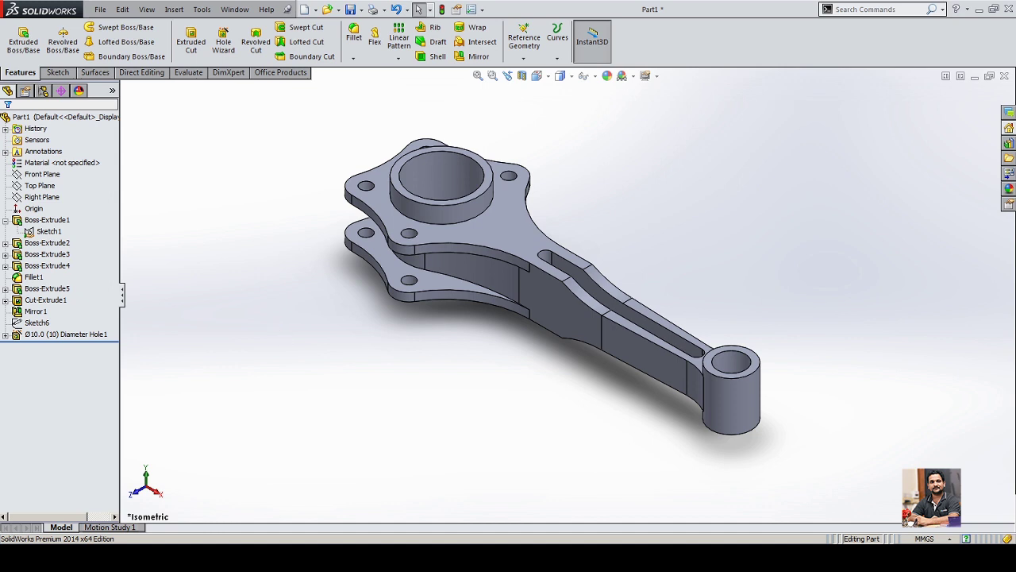
# Step: Review the full part drawing in the photo viewer, examine the assembly sheet's parts list and exploded view, and return to the model
pyautogui.hotkey('alt', 'Tab')
pyautogui.moveTo(381, 423); pyautogui.dragTo(381, 279)
pyautogui.scroll(-3, 381, 281)
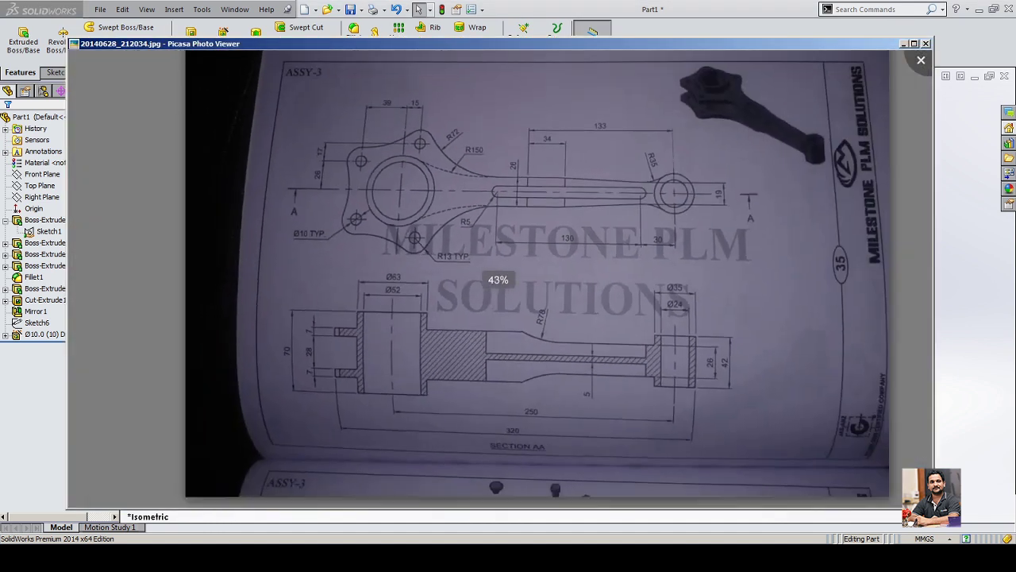
pyautogui.scroll(-1, 389, 281)
pyautogui.scroll(1, 389, 282)
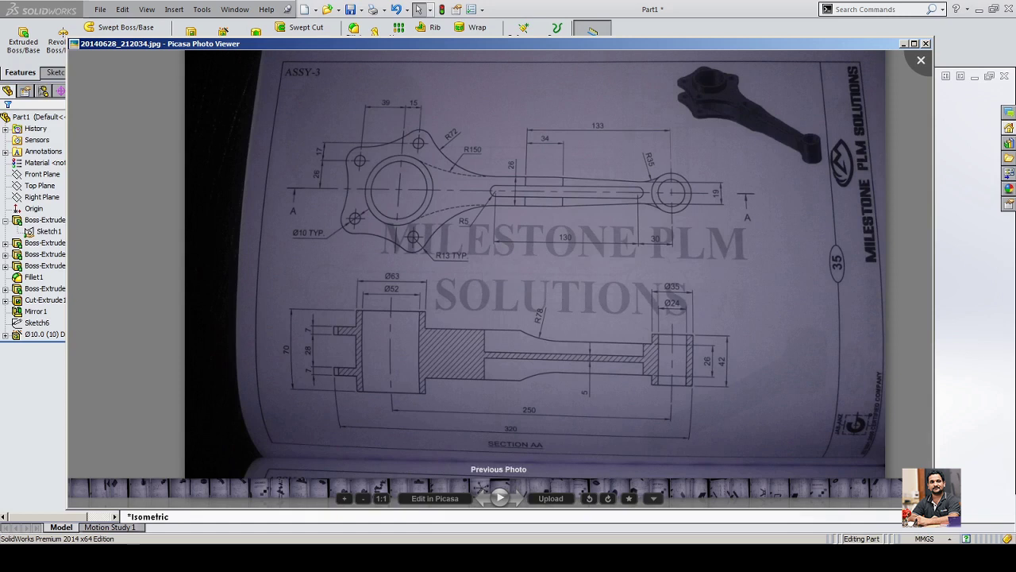
pyautogui.click(486, 498)
pyautogui.scroll(3, 500, 278)
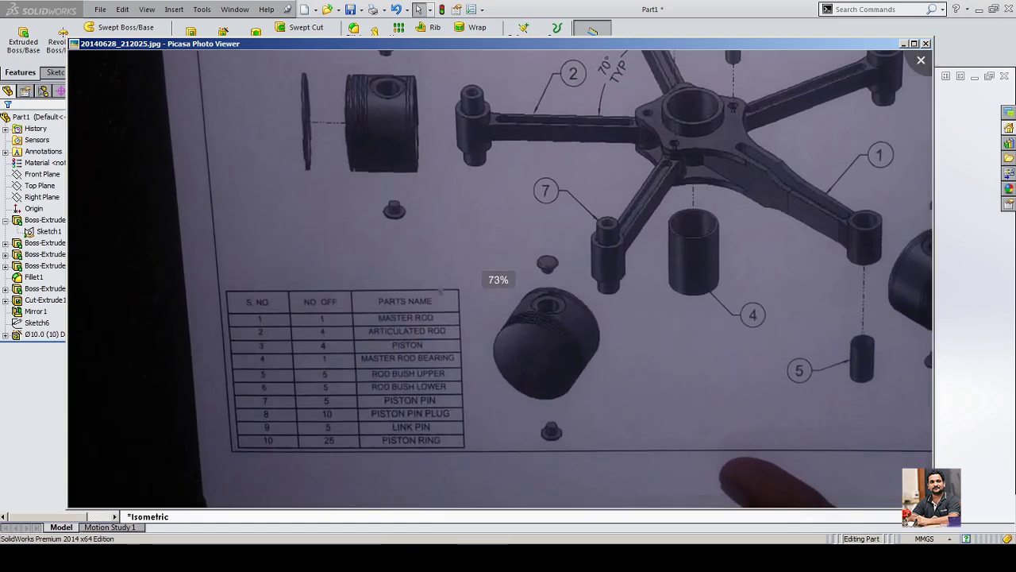
pyautogui.scroll(2, 500, 278)
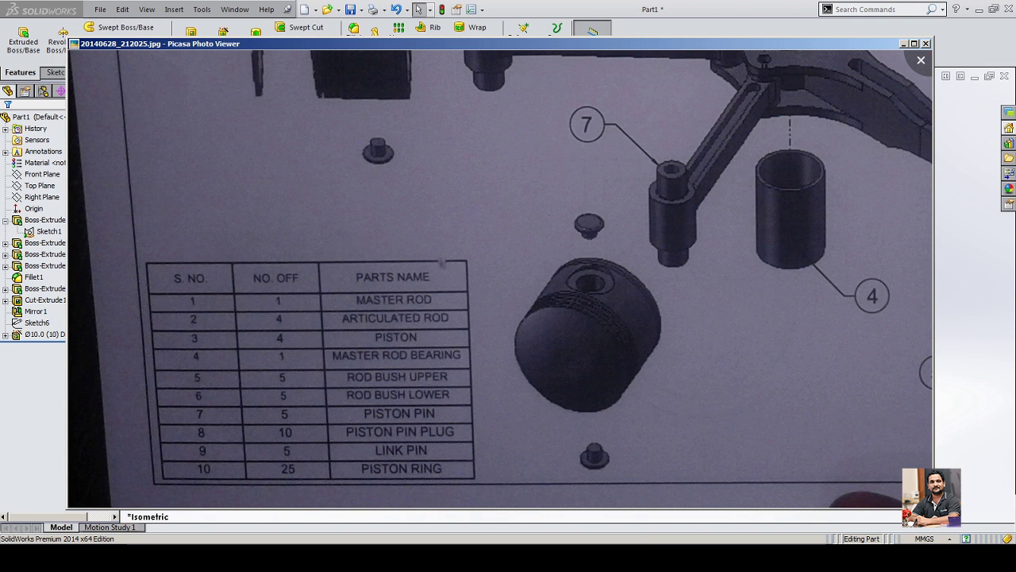
pyautogui.scroll(-3, 500, 278)
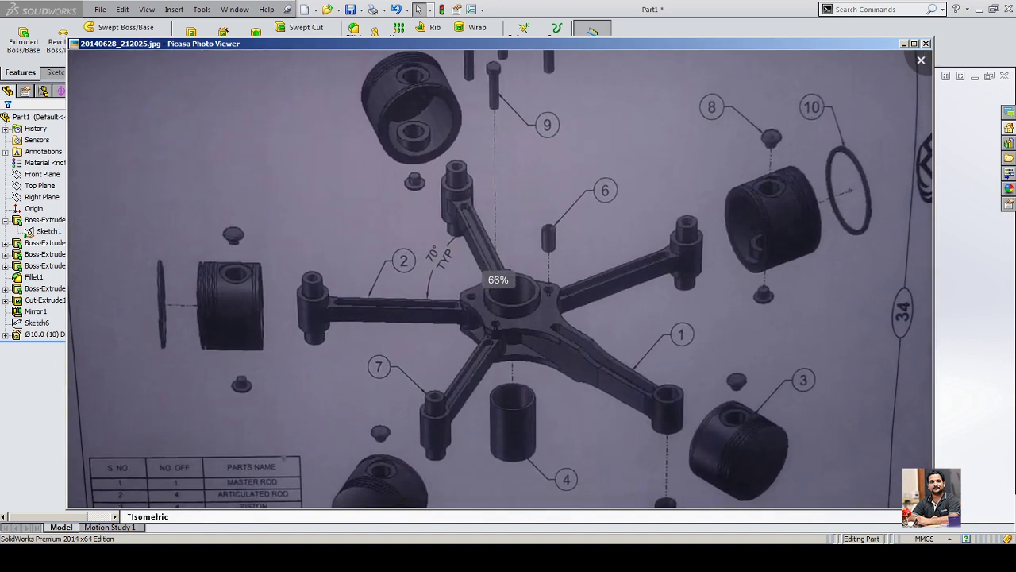
pyautogui.click(674, 13)
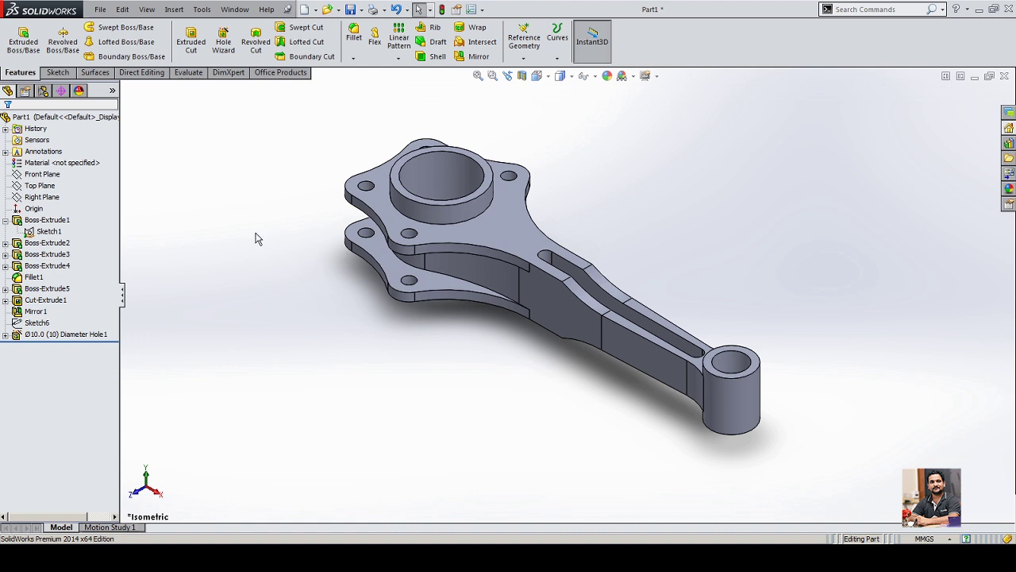
# Step: Assign Cast Carbon Steel as the part's material
pyautogui.moveTo(257, 236); pyautogui.dragTo(290, 341, button='middle')
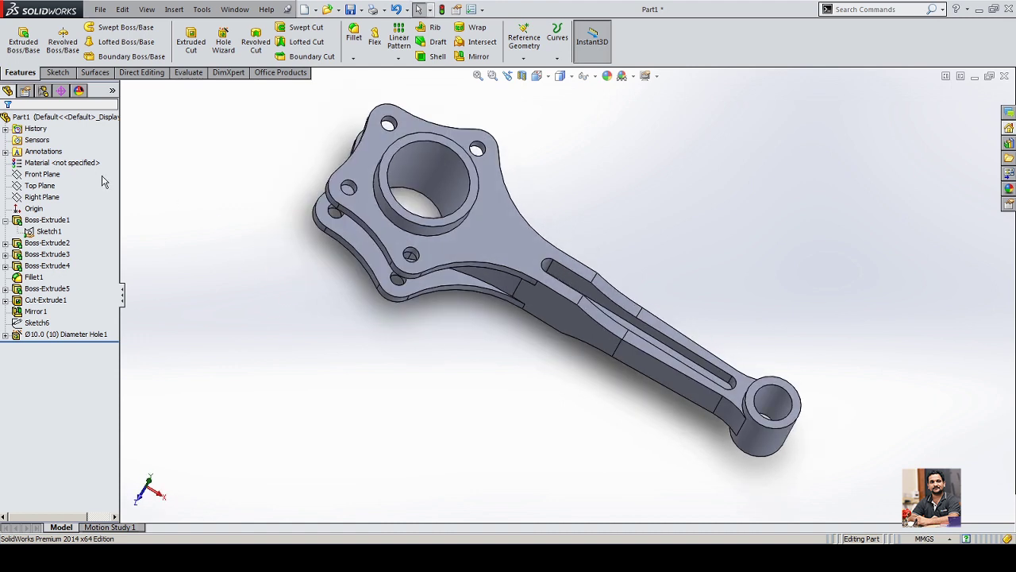
pyautogui.click(63, 164)
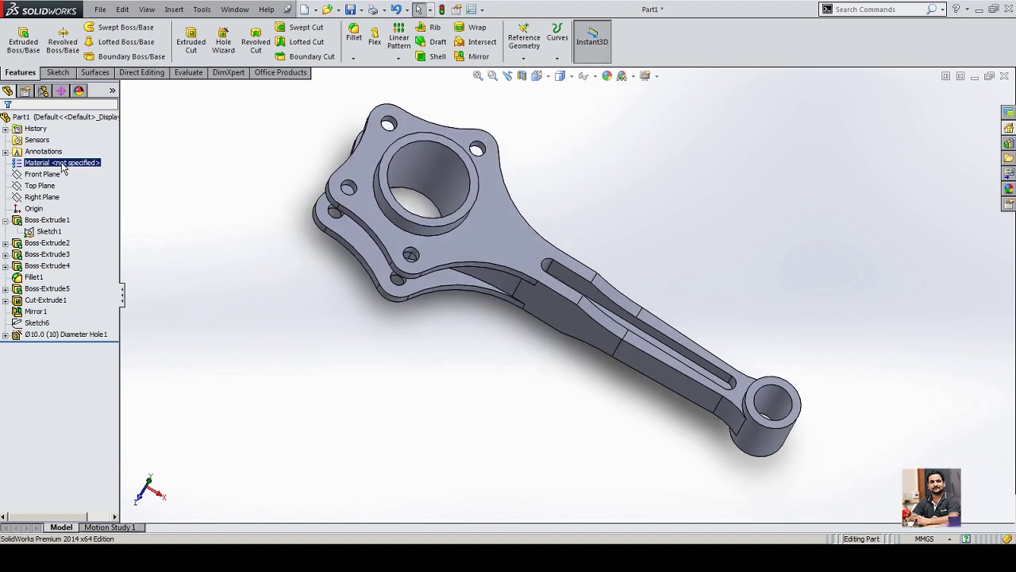
pyautogui.rightClick(64, 166)
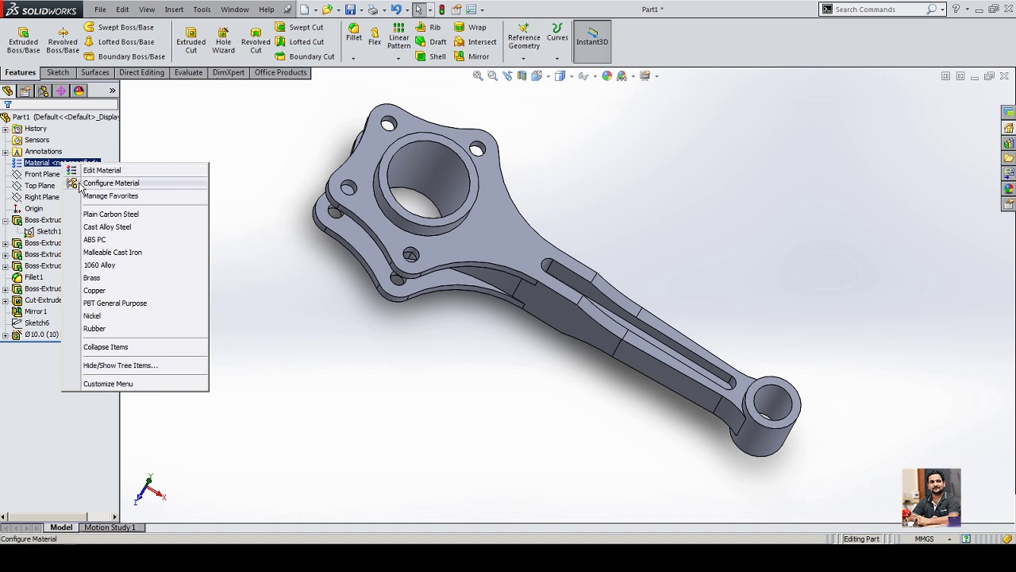
pyautogui.click(103, 171)
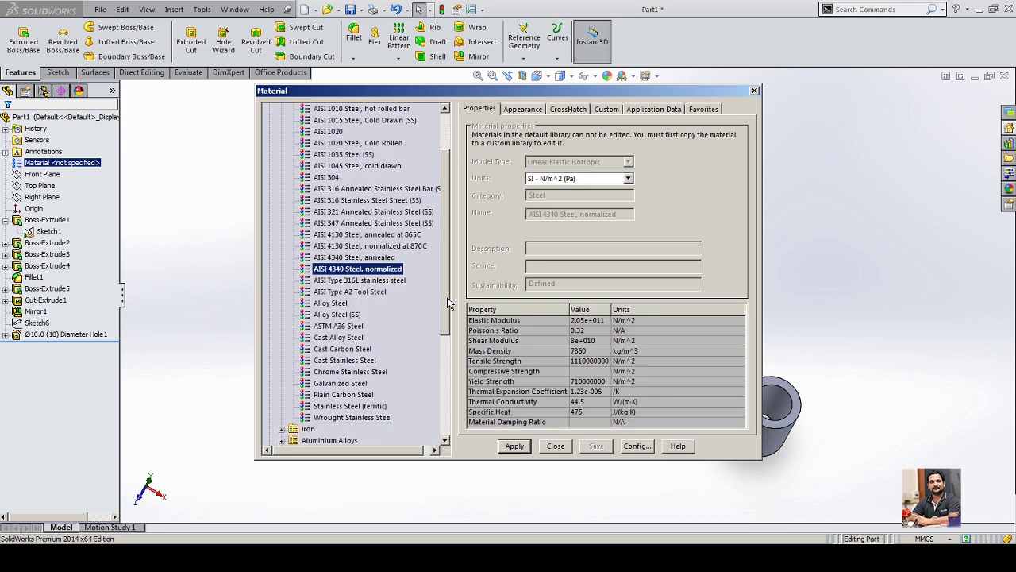
pyautogui.moveTo(446, 302); pyautogui.dragTo(451, 300)
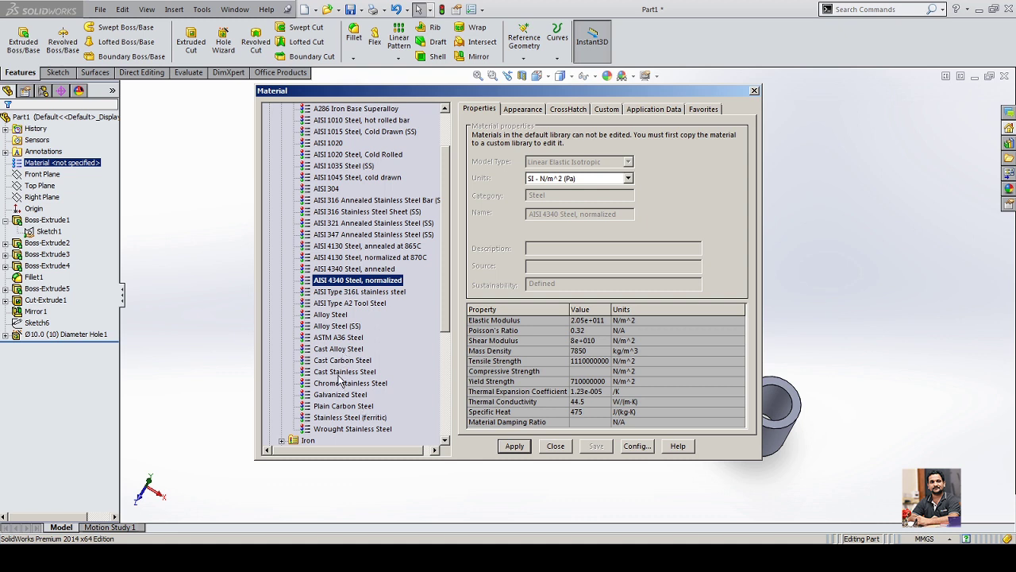
pyautogui.click(342, 361)
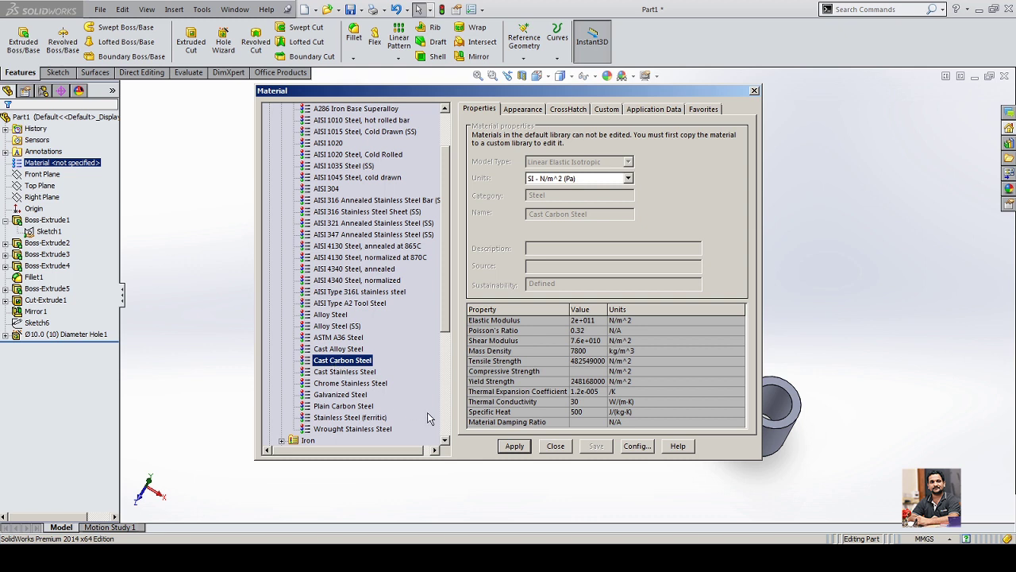
pyautogui.click(513, 449)
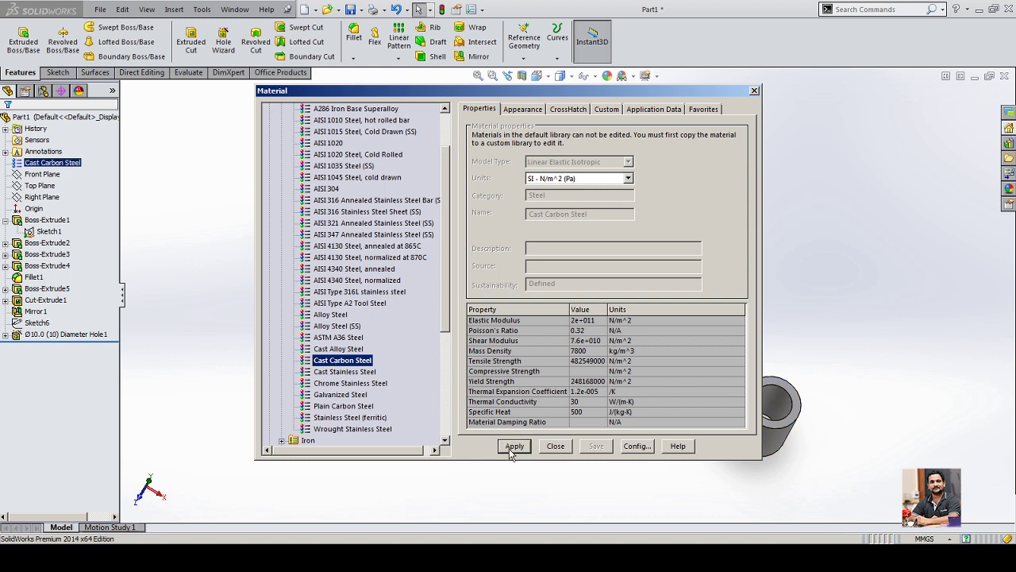
pyautogui.click(555, 446)
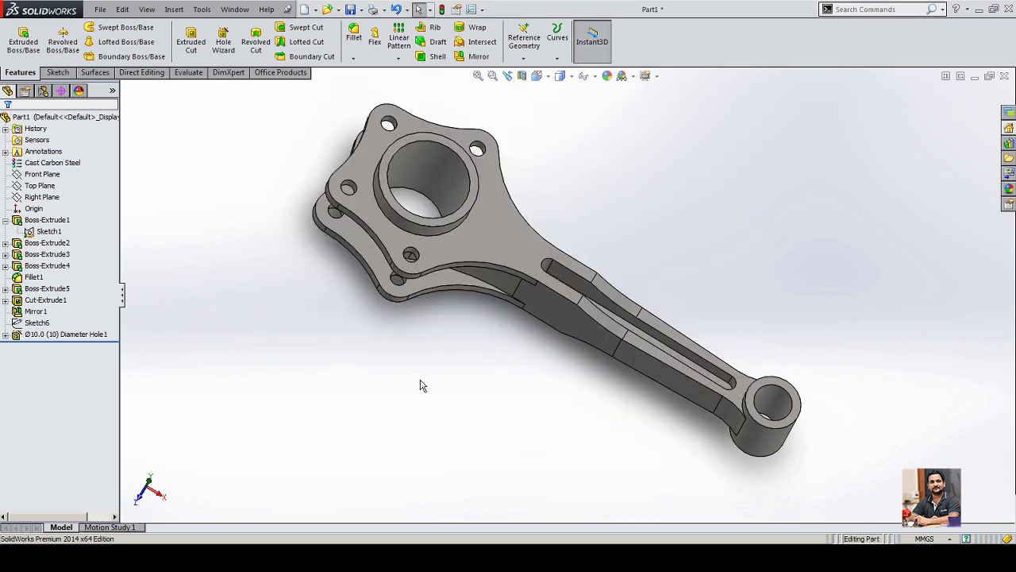
pyautogui.moveTo(421, 385); pyautogui.dragTo(484, 358, button='middle')
pyautogui.scroll(-2, 501, 223)
pyautogui.scroll(-1, 501, 223)
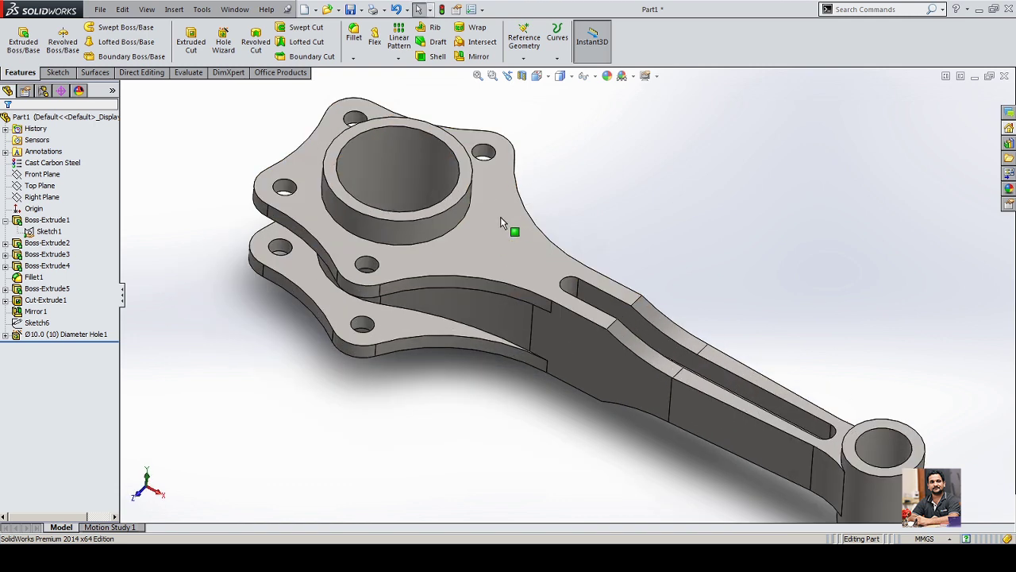
pyautogui.scroll(1, 538, 318)
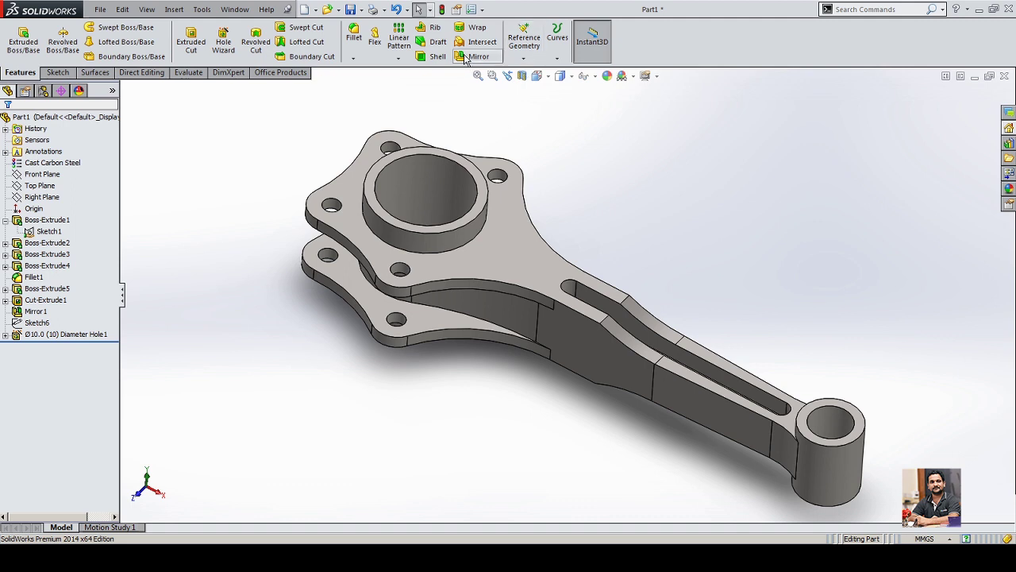
# Step: Open the part's custom file properties and add a Material property of type Text
pyautogui.click(458, 11)
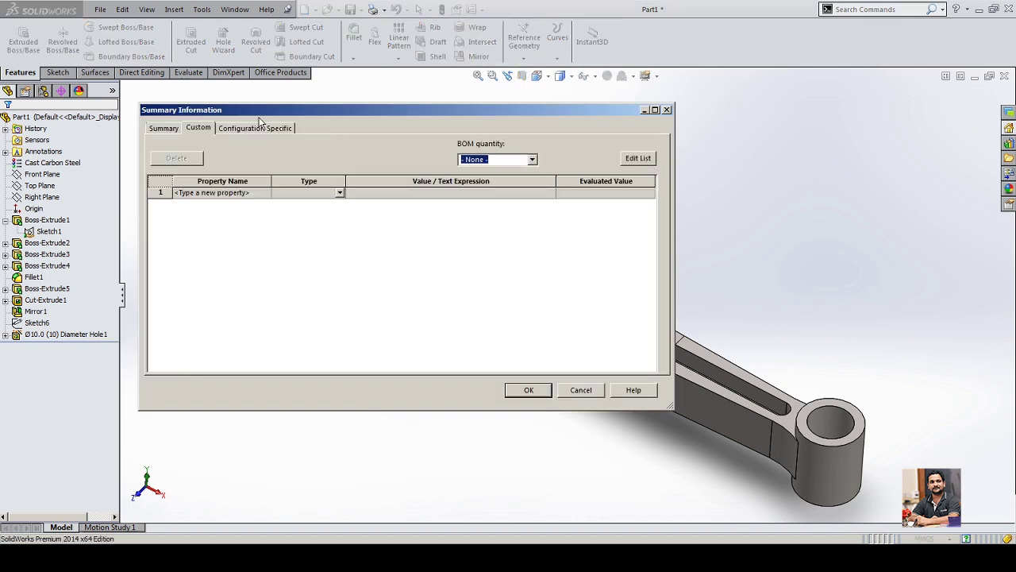
pyautogui.click(195, 129)
pyautogui.click(532, 159)
pyautogui.click(533, 161)
pyautogui.click(266, 192)
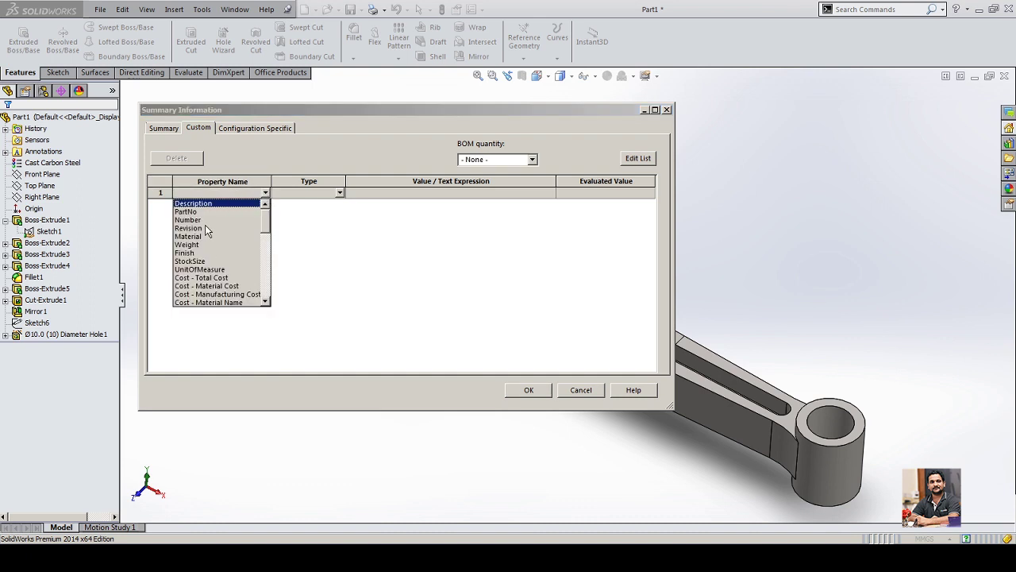
pyautogui.click(210, 193)
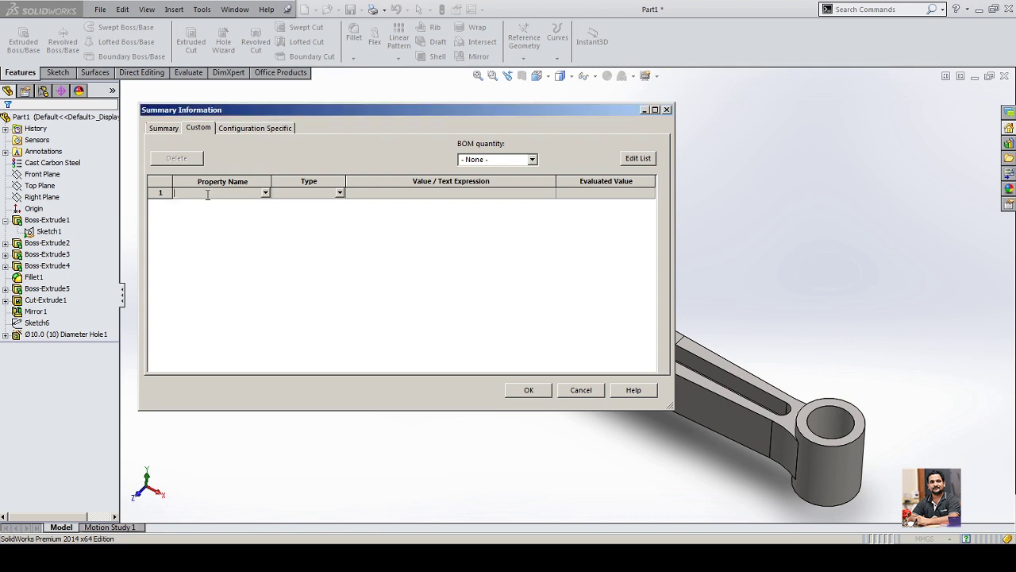
pyautogui.click(265, 193)
pyautogui.moveTo(265, 216)
pyautogui.mouseDown()
pyautogui.moveTo(265, 235)
pyautogui.moveTo(264, 226)
pyautogui.mouseUp()
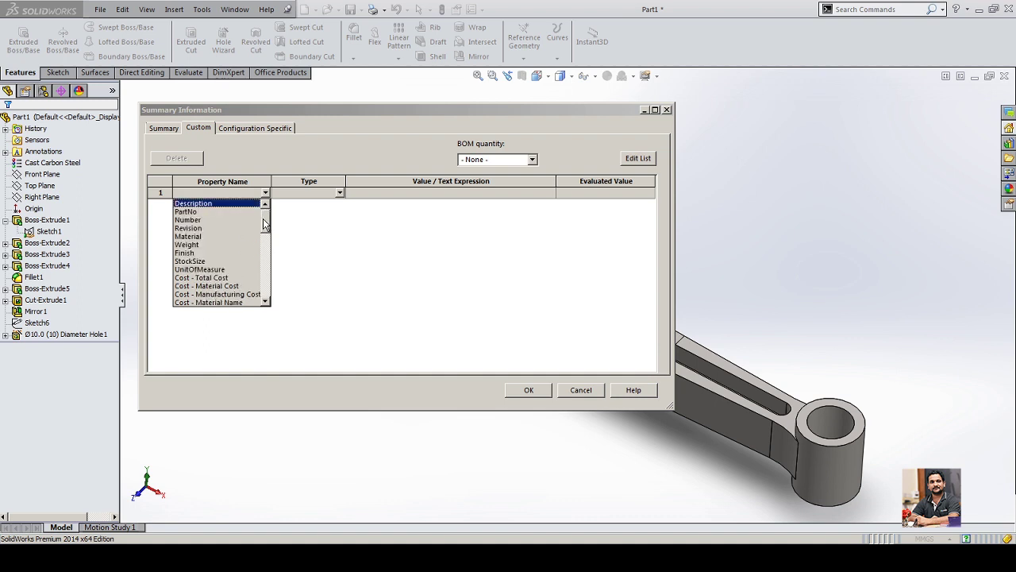
pyautogui.click(191, 235)
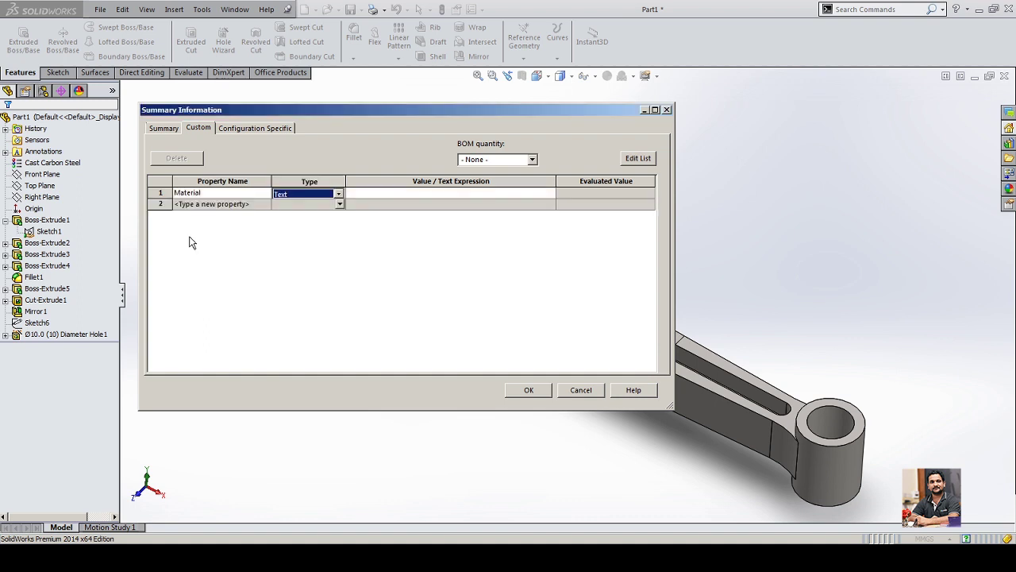
# Step: Link the Material property's value to the part's assigned material
pyautogui.click(441, 193)
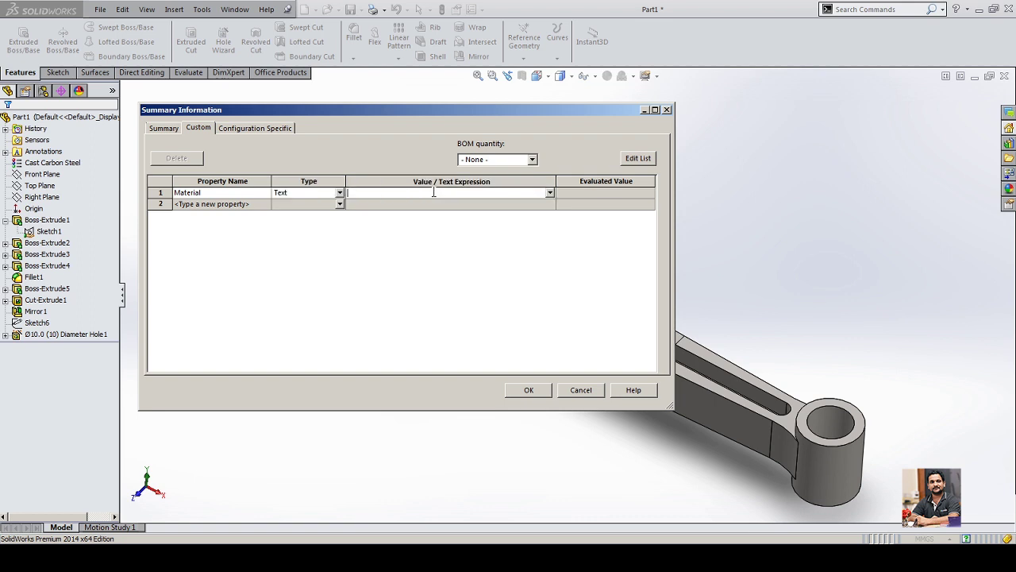
pyautogui.click(549, 193)
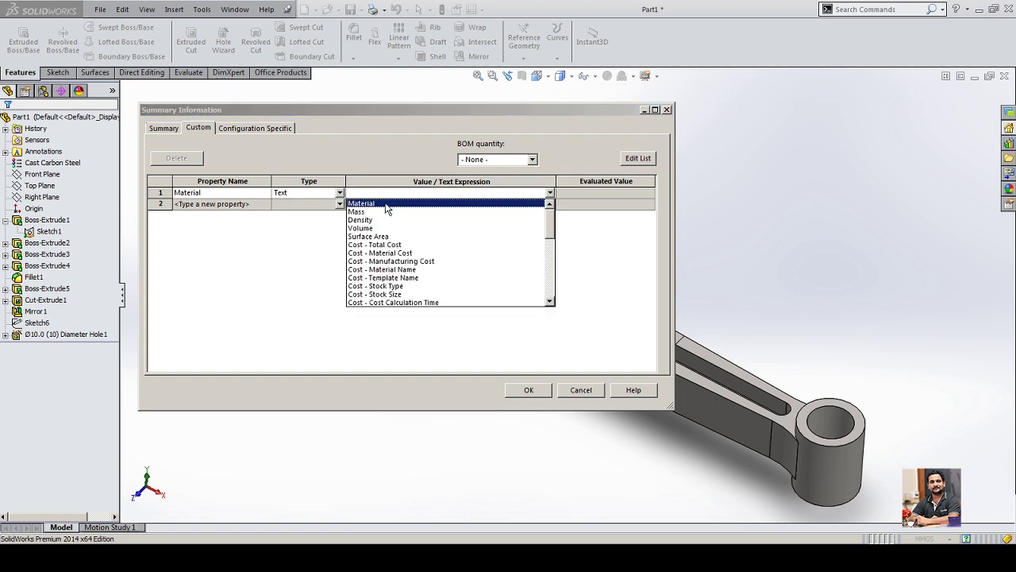
pyautogui.moveTo(549, 222)
pyautogui.mouseDown()
pyautogui.moveTo(550, 292)
pyautogui.moveTo(549, 214)
pyautogui.mouseUp()
pyautogui.click(452, 204)
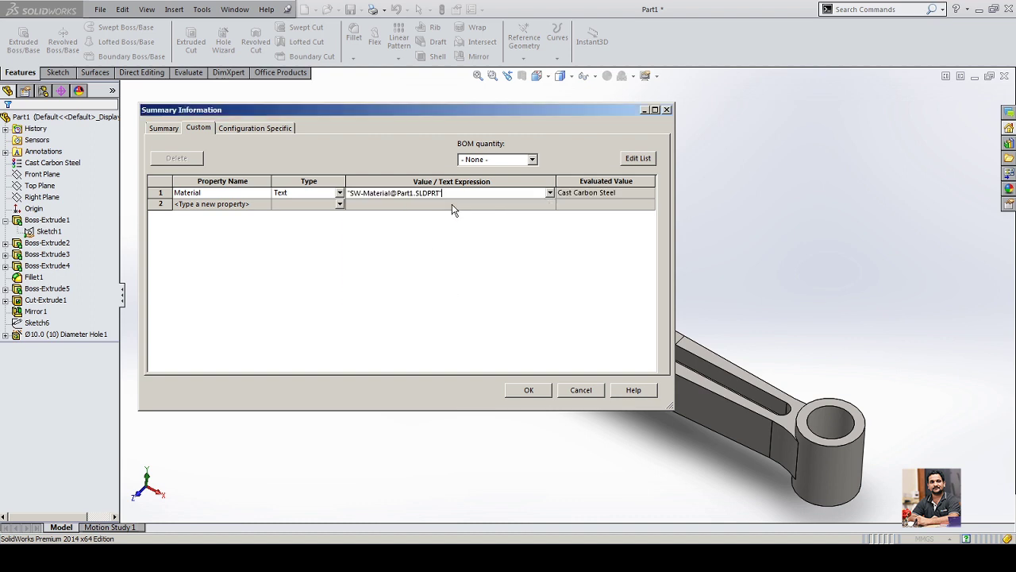
pyautogui.click(591, 192)
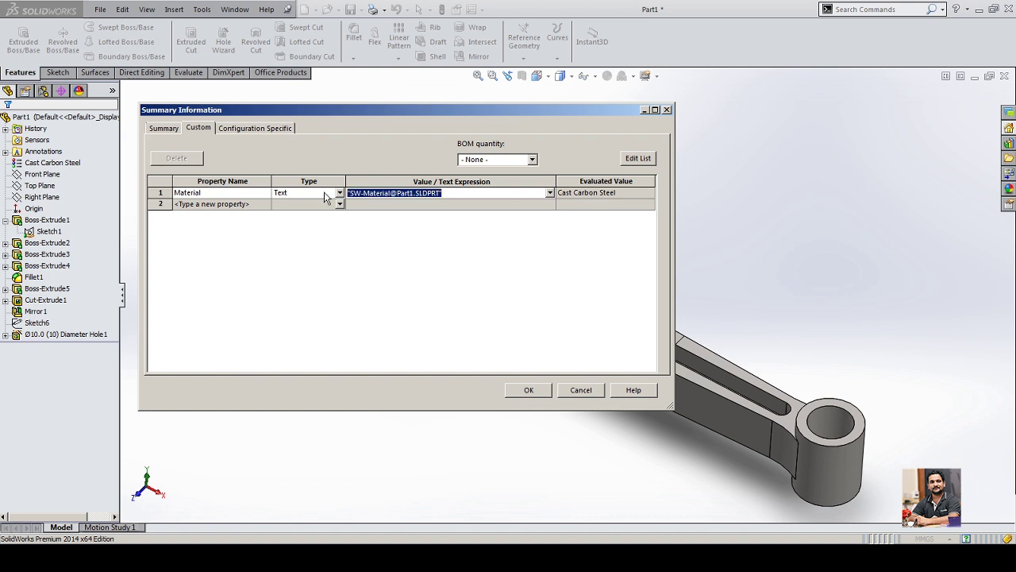
# Step: Add a Weight property of type Text and link its value to the part's mass
pyautogui.click(266, 205)
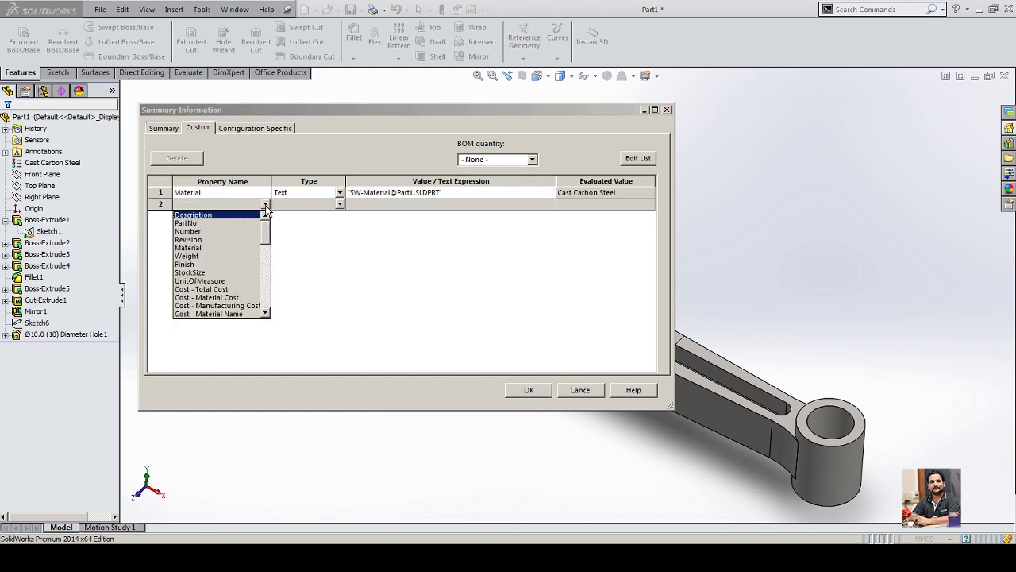
pyautogui.click(200, 256)
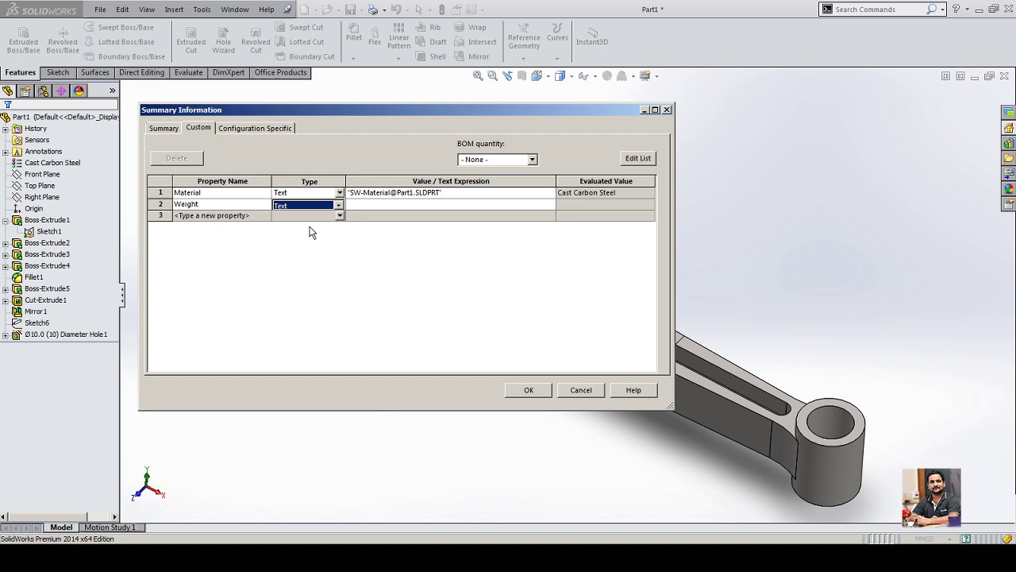
pyautogui.click(549, 205)
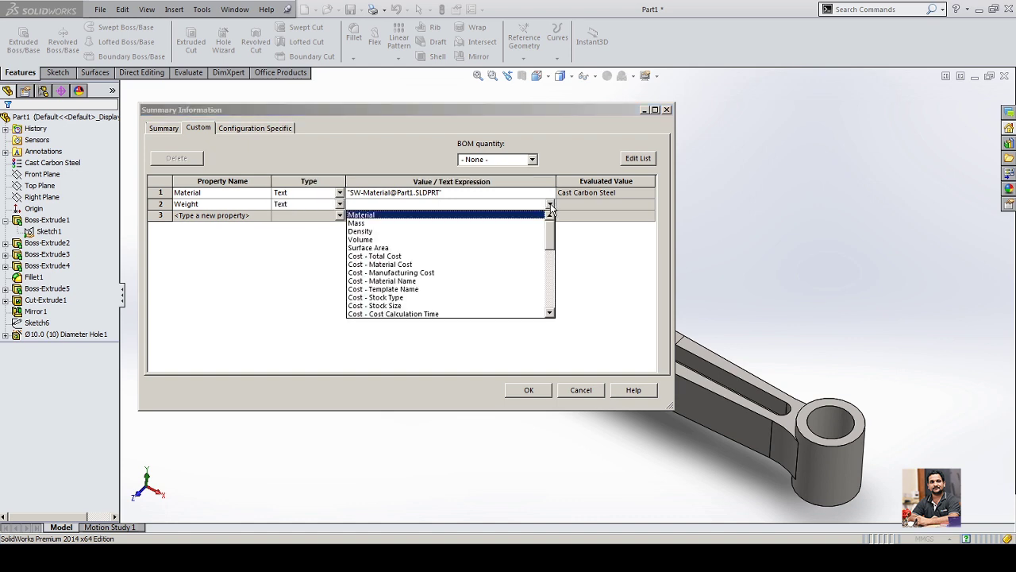
pyautogui.click(357, 223)
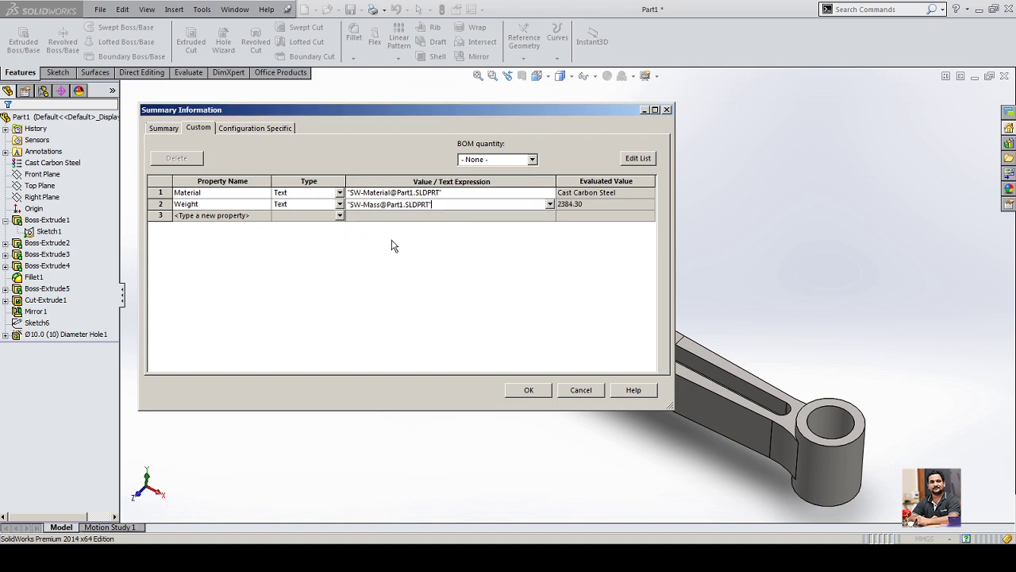
pyautogui.click(268, 217)
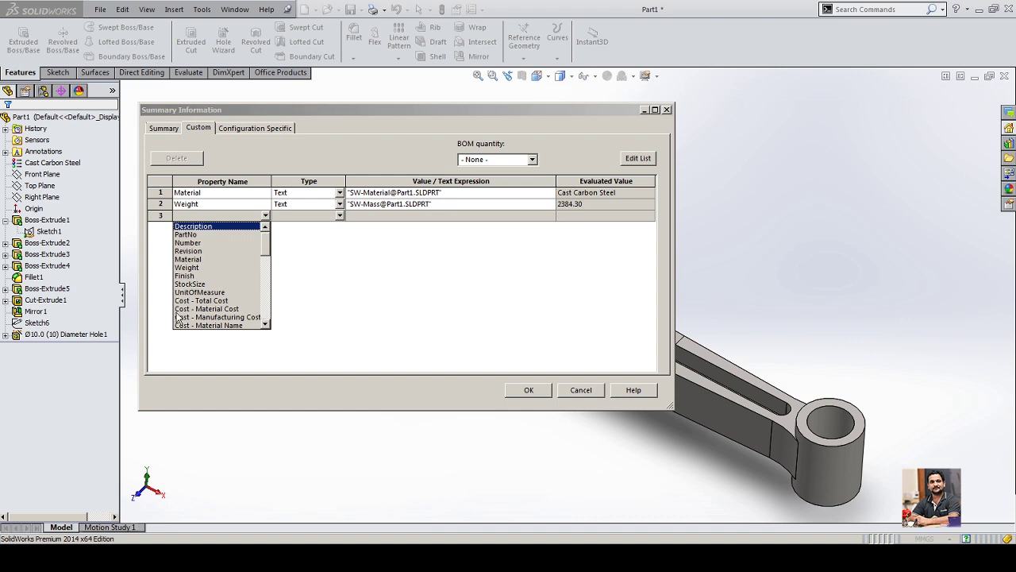
pyautogui.click(321, 266)
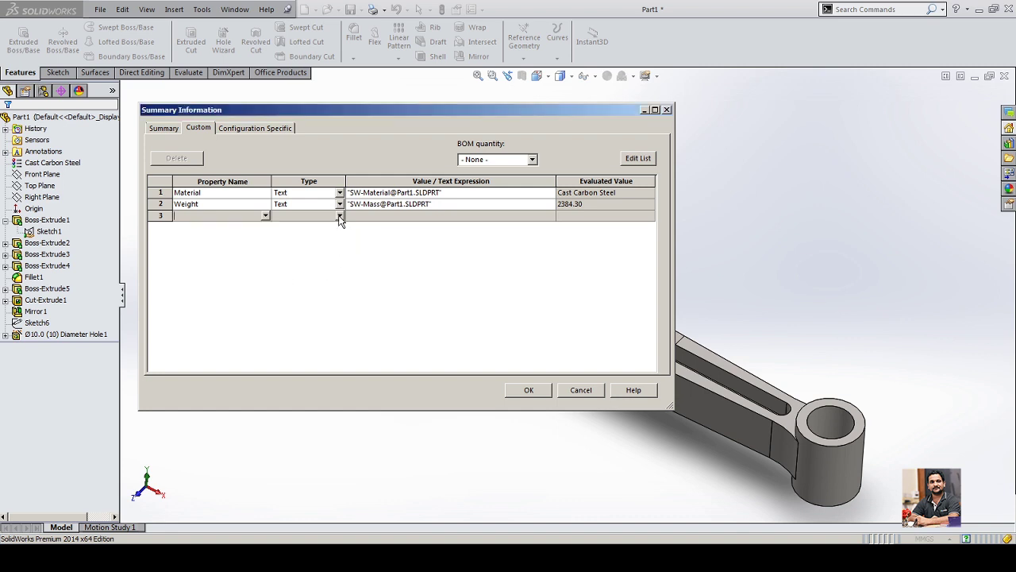
pyautogui.click(549, 217)
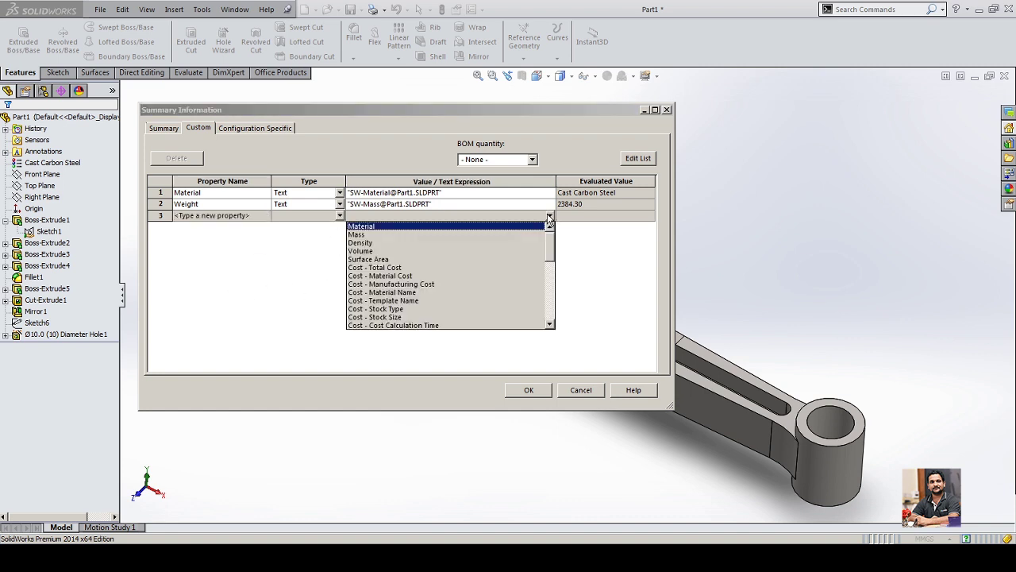
pyautogui.scroll(-10, 551, 248)
pyautogui.scroll(10, 552, 249)
pyautogui.click(610, 265)
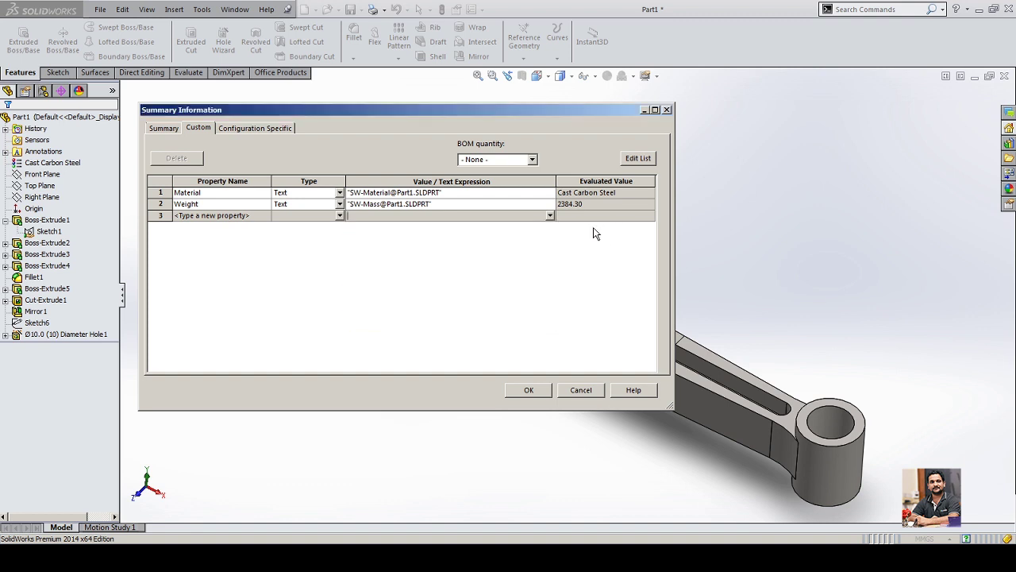
# Step: Accept the file properties and start saving the part in a new folder named ASSEMBLY_3 inside ASEMBLY INTRO
pyautogui.click(529, 391)
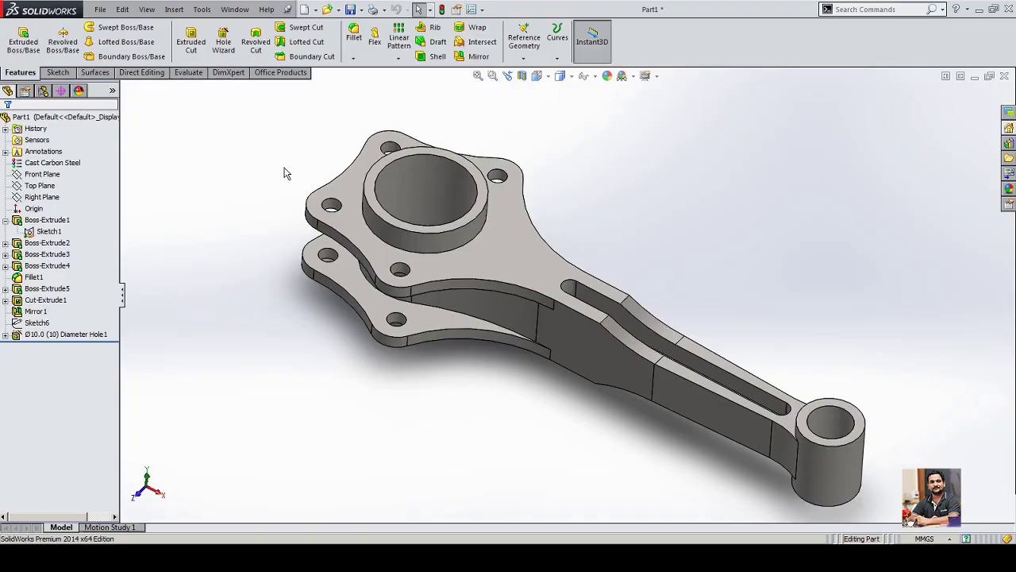
pyautogui.click(350, 9)
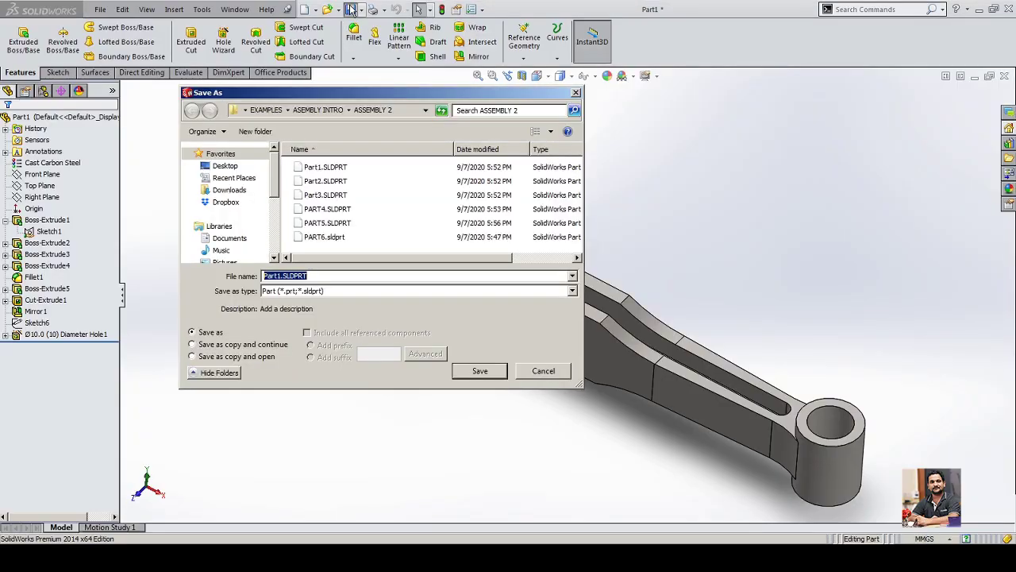
pyautogui.click(332, 109)
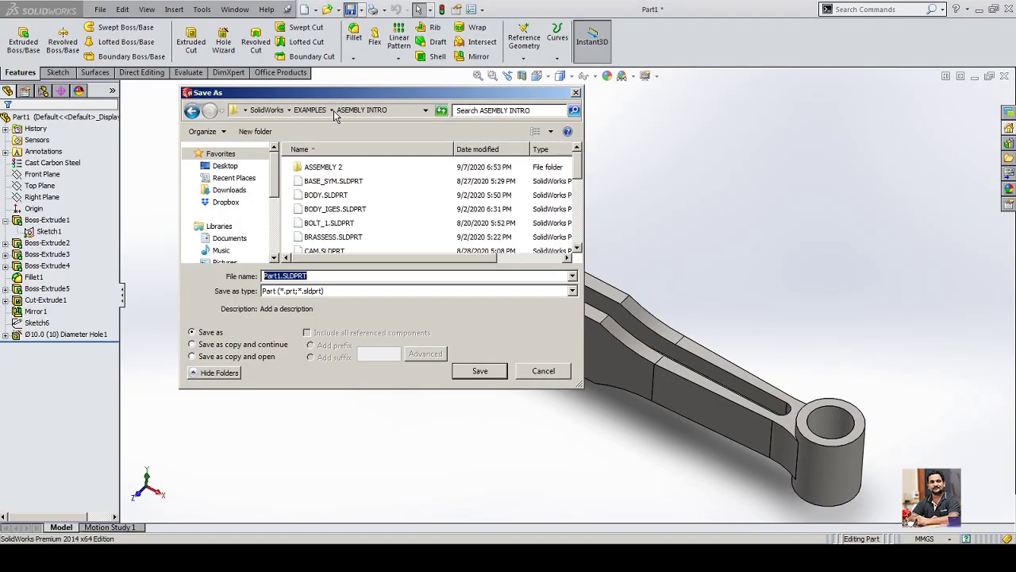
pyautogui.click(255, 131)
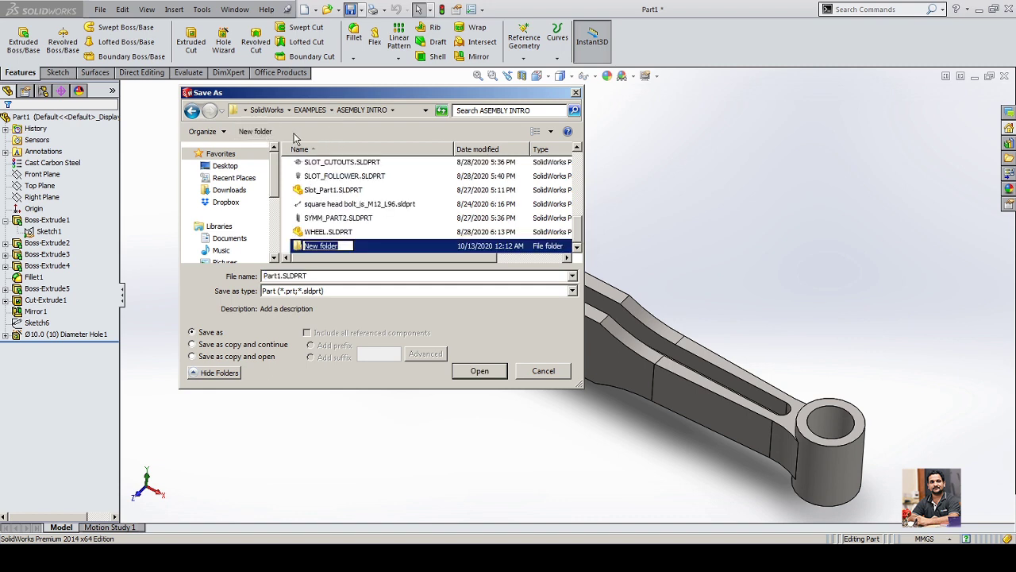
pyautogui.write('ASSEMBLY_3')
pyautogui.press('Return')
pyautogui.press('Return')
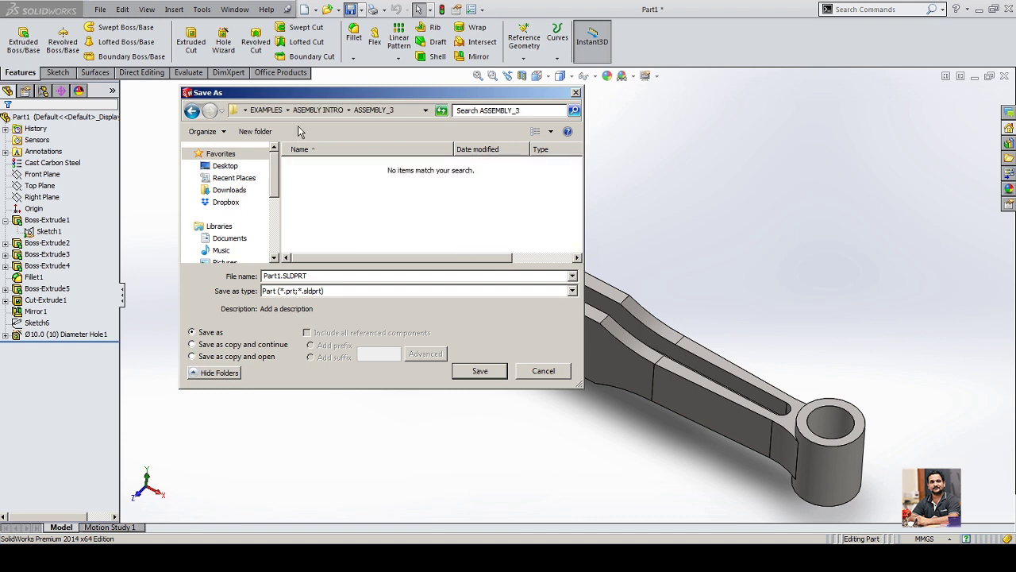
# Step: Name the part file MASTER ROD and save it in the ASSEMBLY_3 folder
pyautogui.doubleClick(294, 276)
pyautogui.write('MASTER ROD')
pyautogui.click(478, 371)
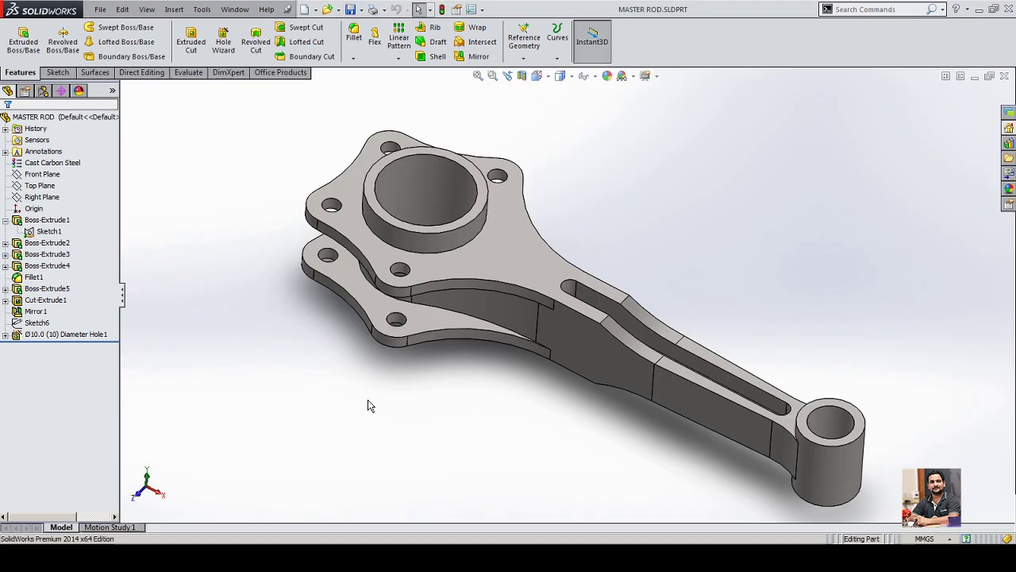
pyautogui.scroll(2, 543, 241)
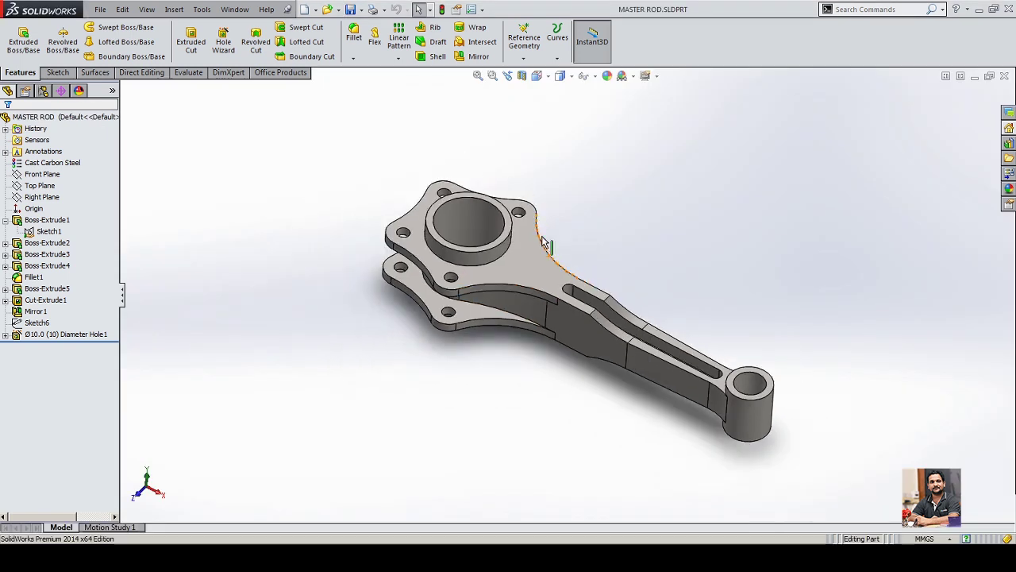
pyautogui.scroll(-1, 606, 465)
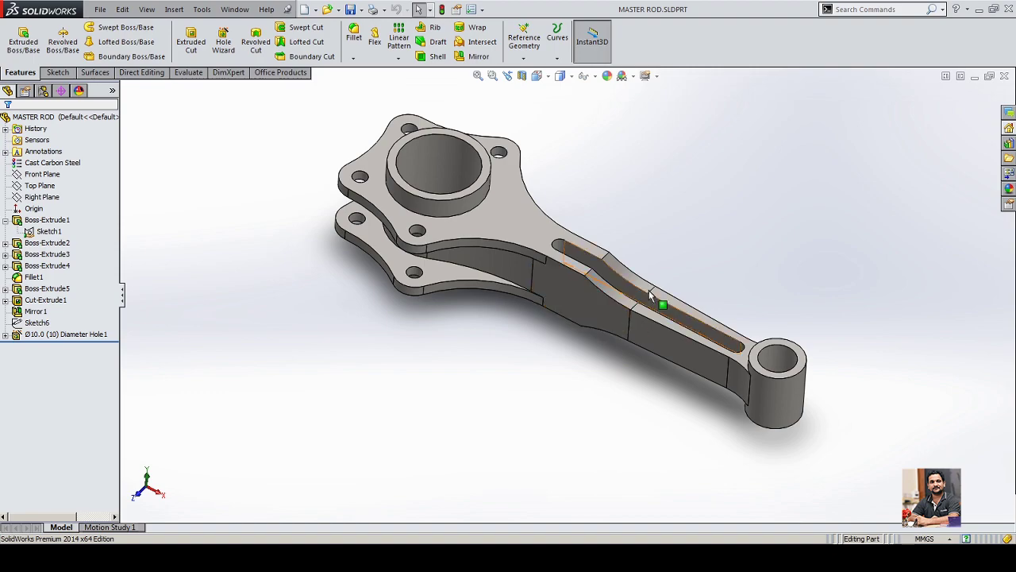